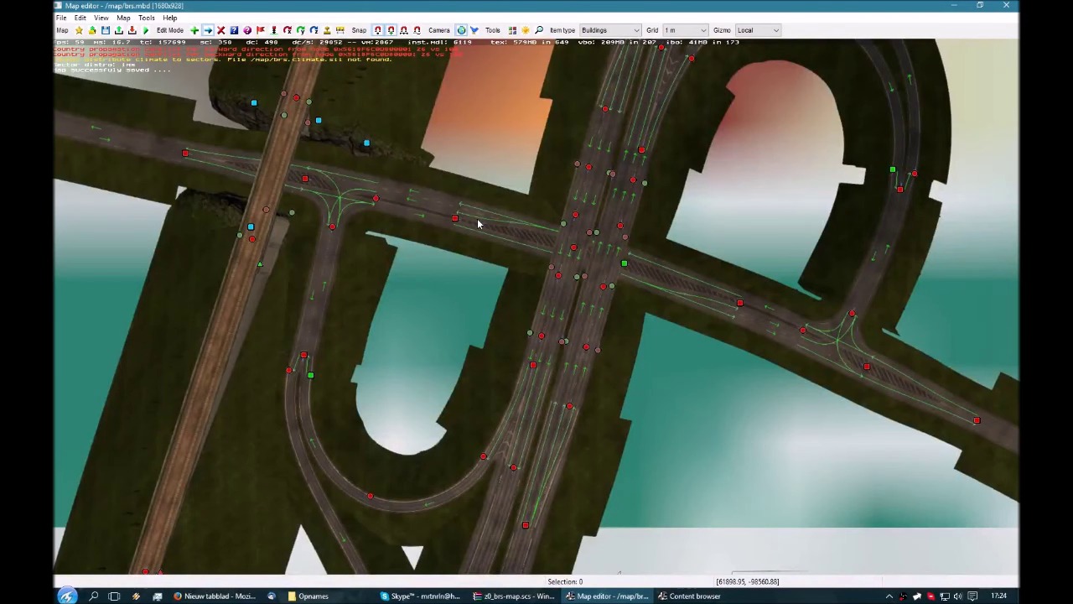
Step: Examine the interchange, its overpass, railway bridge and ramp junctions for uncovered ground between the terrain strips
right_drag(478, 224, 402, 370)
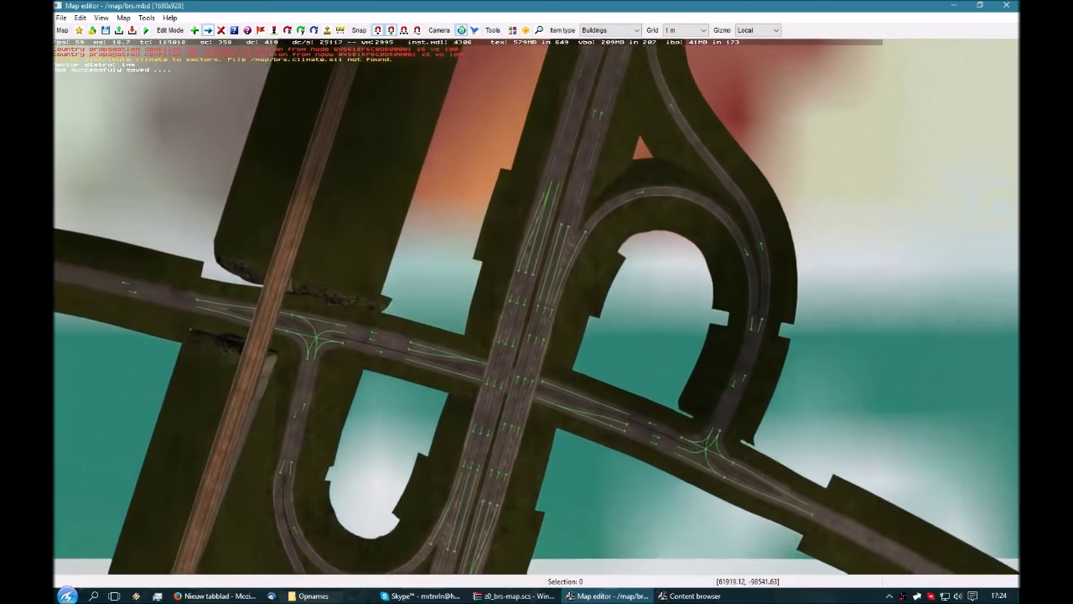
key(p)
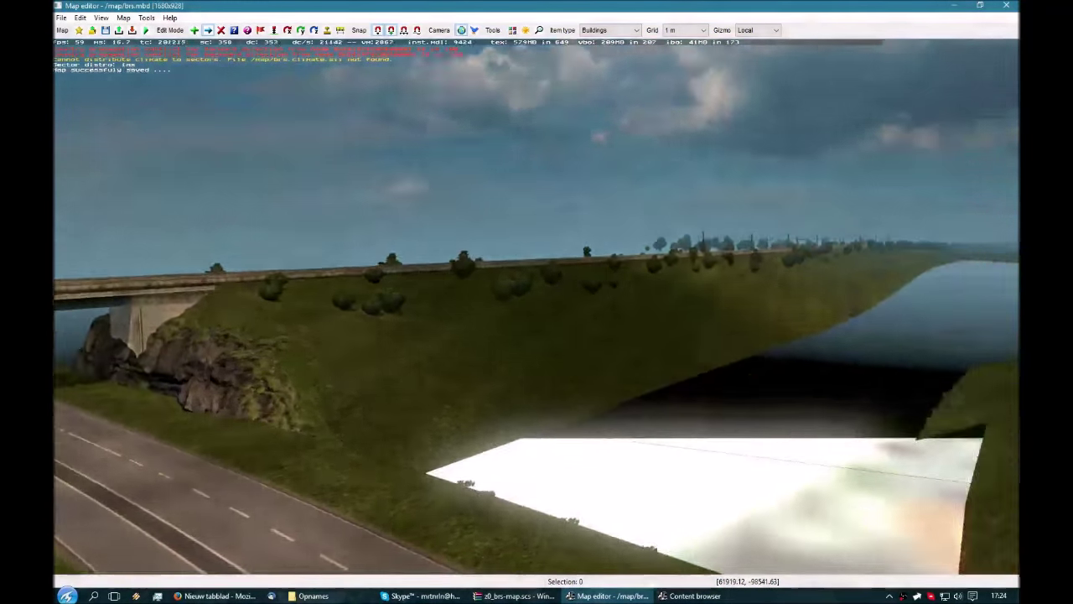
key(KP_5)
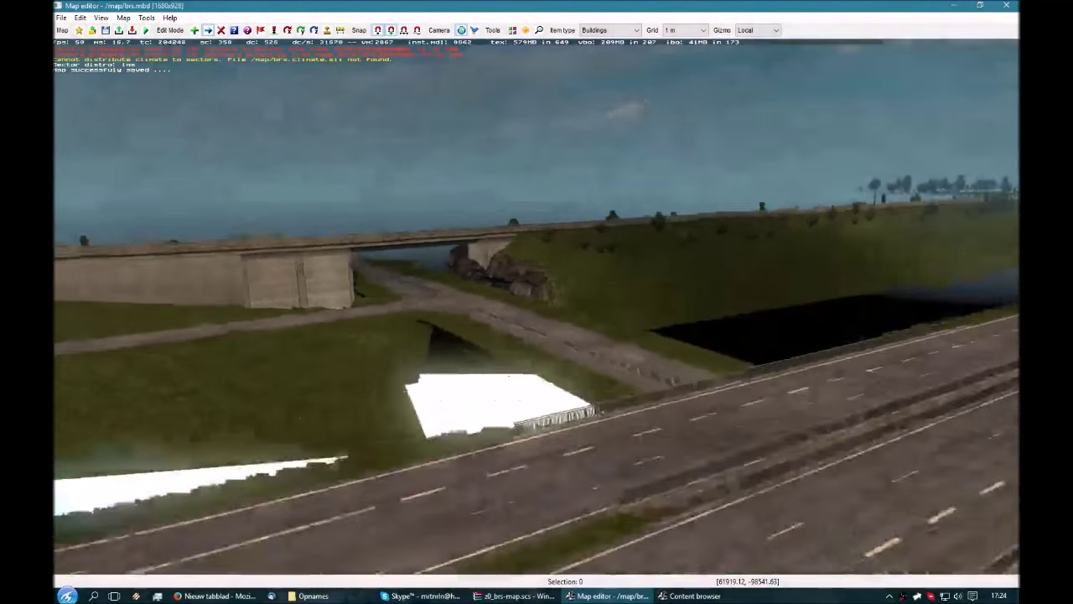
key(KP_8)
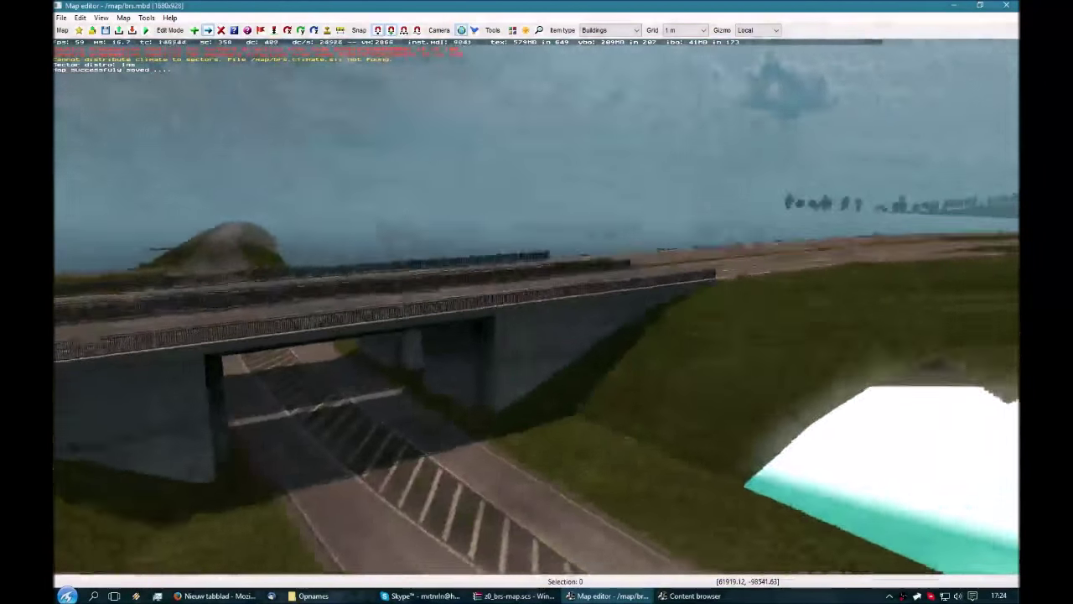
key(KP_8)
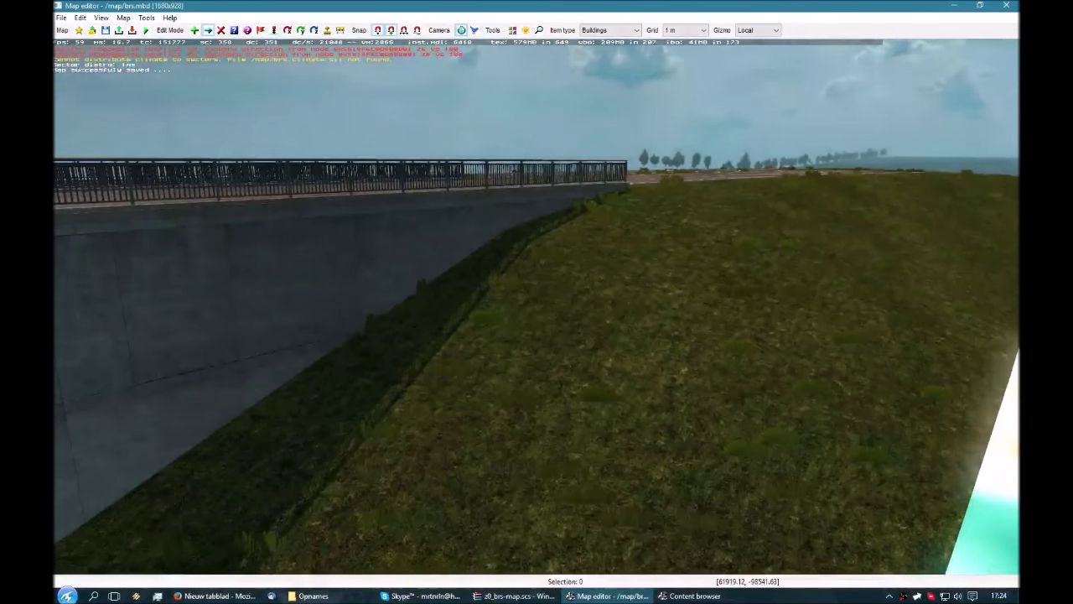
key(KP_5)
key(KP_8)
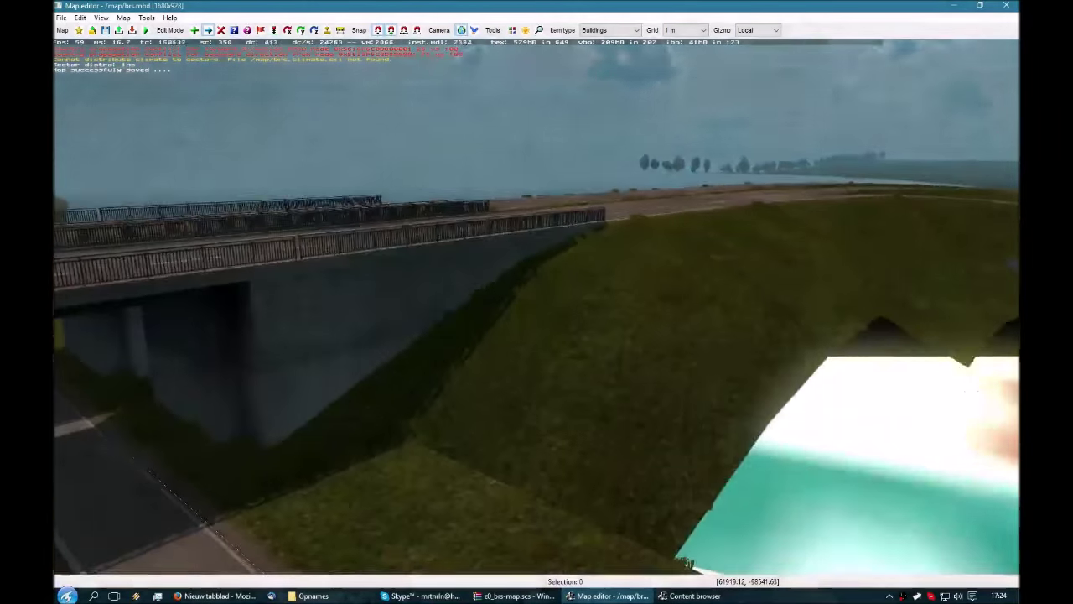
key(KP_8)
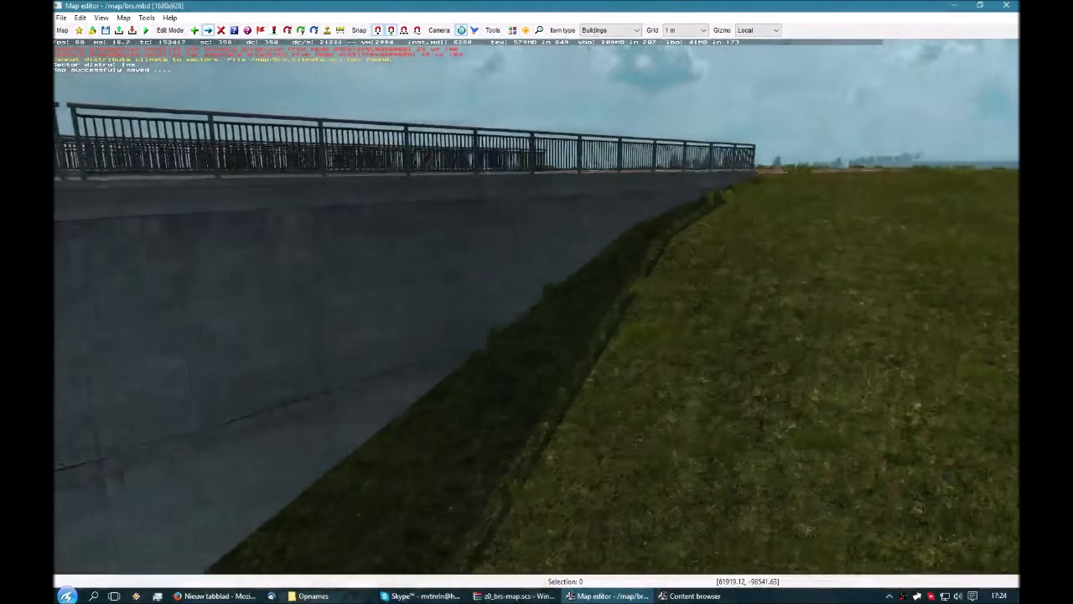
key(KP_5)
key(KP_8)
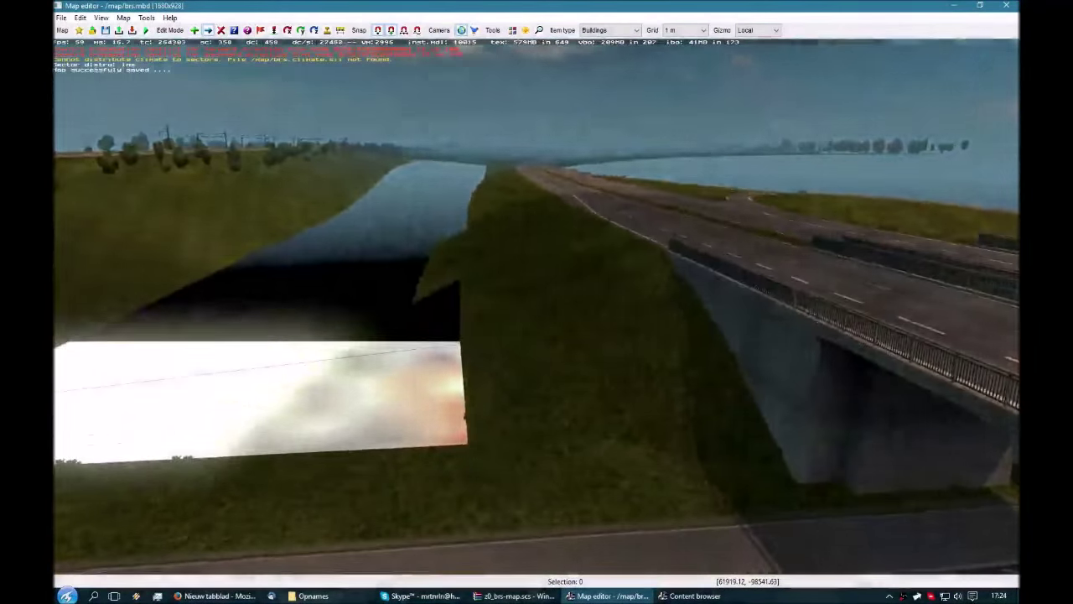
key(KP_5)
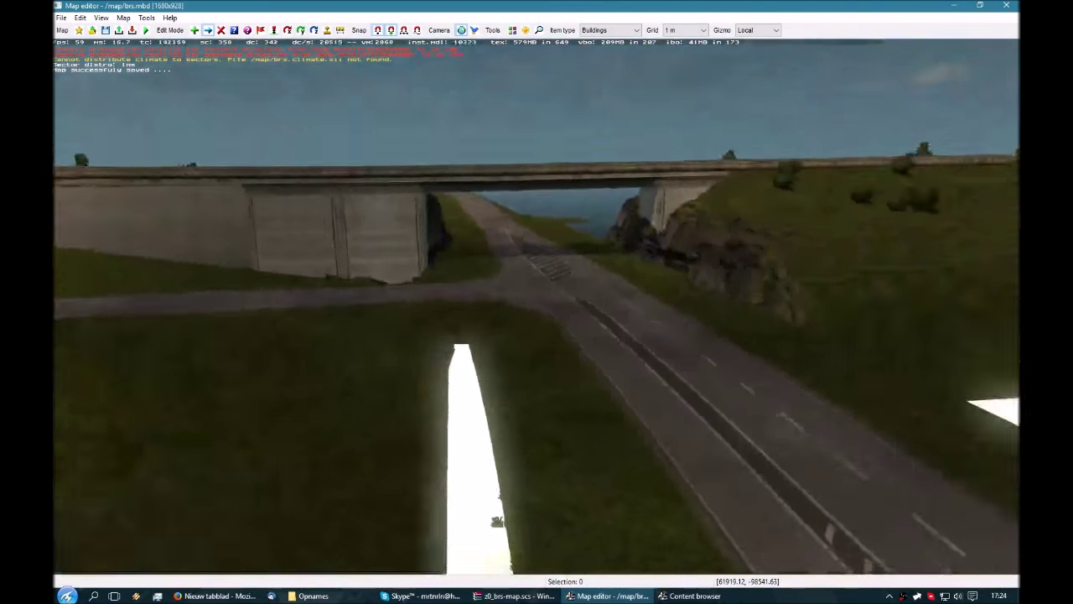
key(KP_8)
key(p)
scroll(506, 302, up, 5)
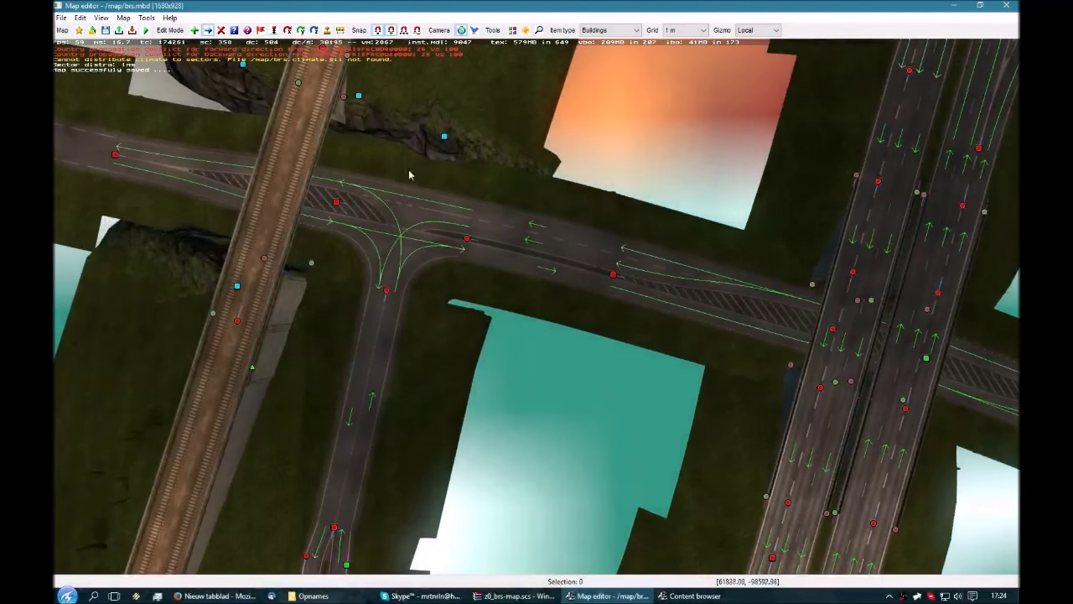
middle_drag(876, 313, 502, 238)
middle_drag(1001, 374, 570, 291)
right_drag(706, 371, 668, 373)
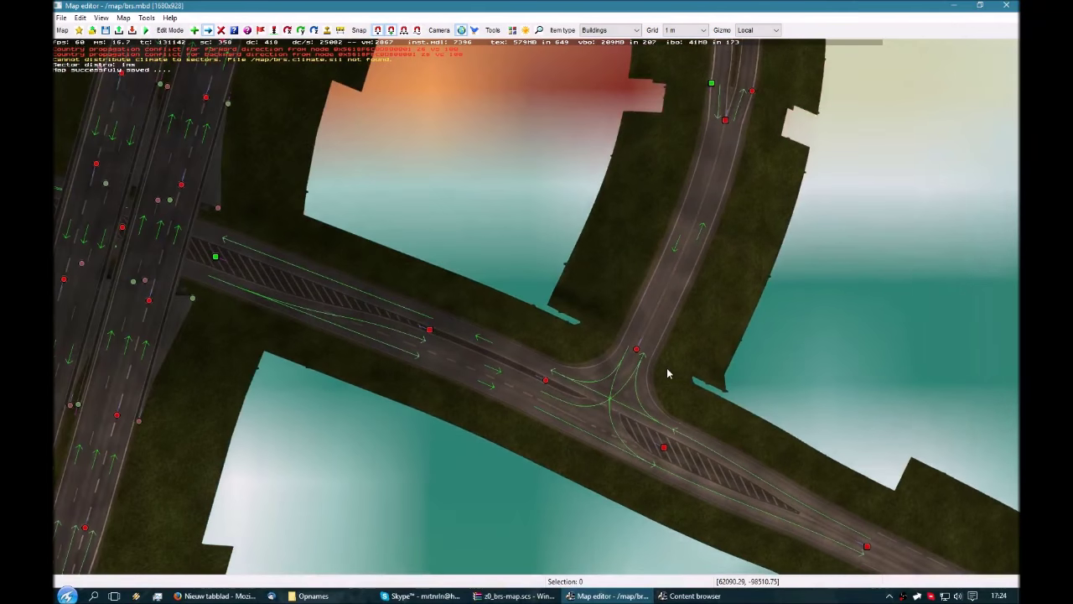
right_drag(172, 240, 666, 357)
scroll(666, 357, down, 4)
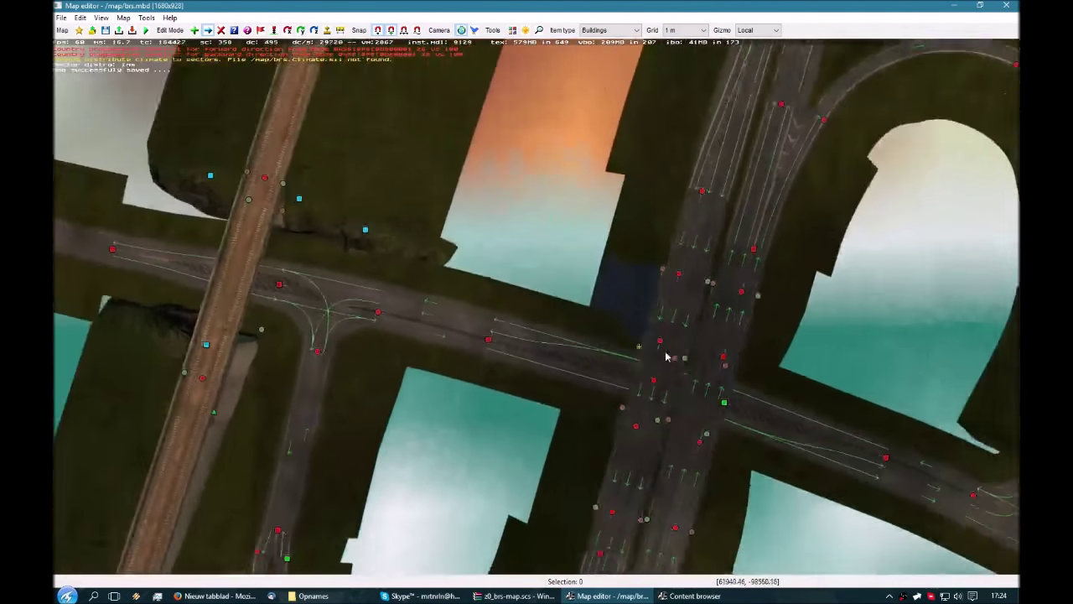
Step: Nudge the end node of the terrain strip beside the railway track closer to the track
right_drag(563, 183, 487, 367)
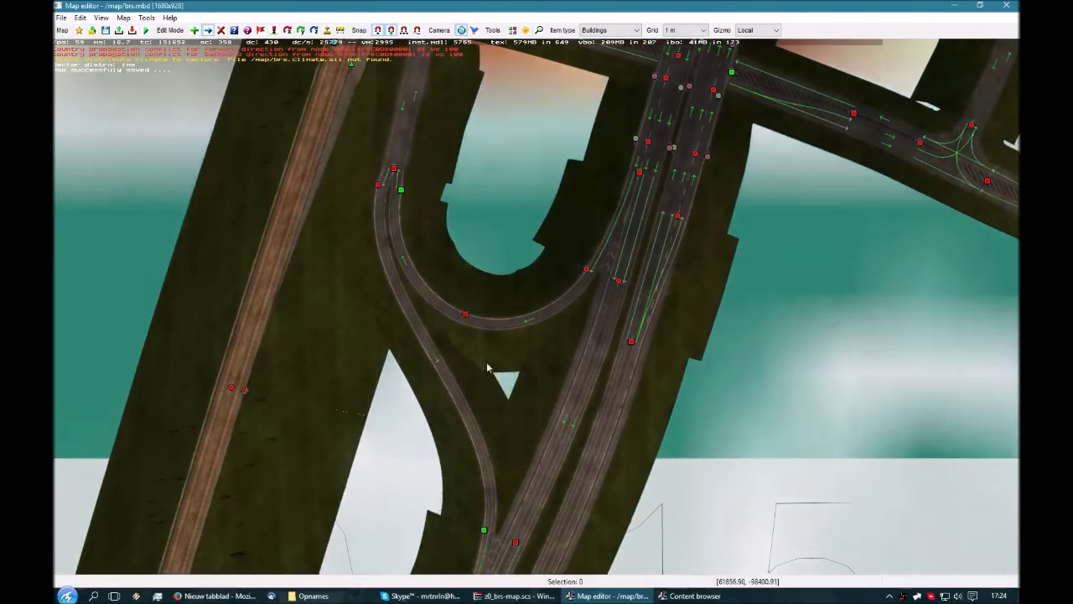
right_drag(378, 387, 394, 370)
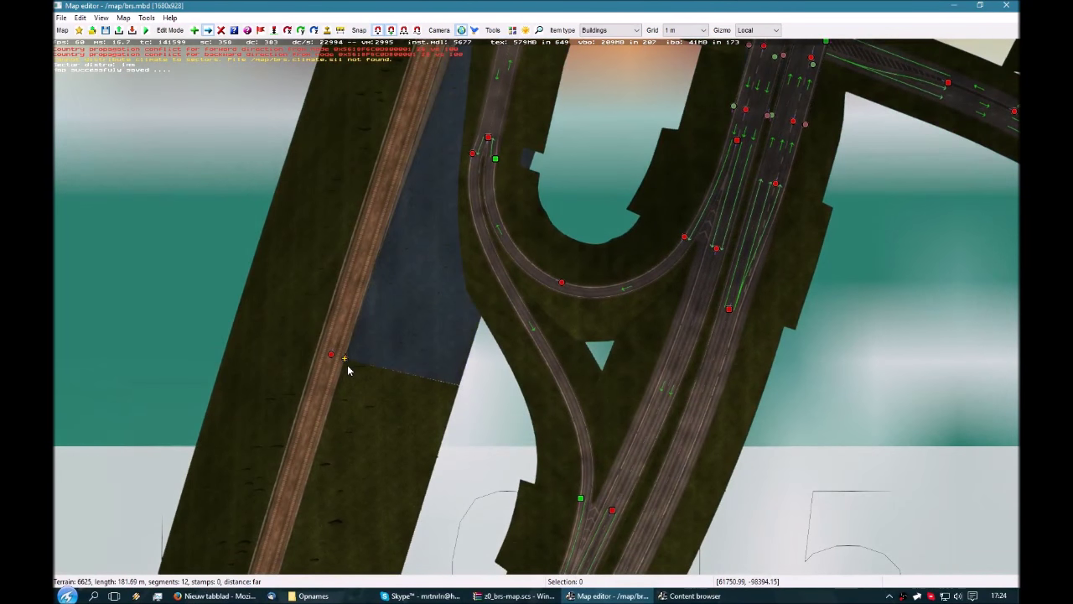
drag(347, 364, 342, 365)
right_drag(403, 479, 560, 478)
right_drag(464, 364, 522, 455)
right_drag(444, 396, 462, 412)
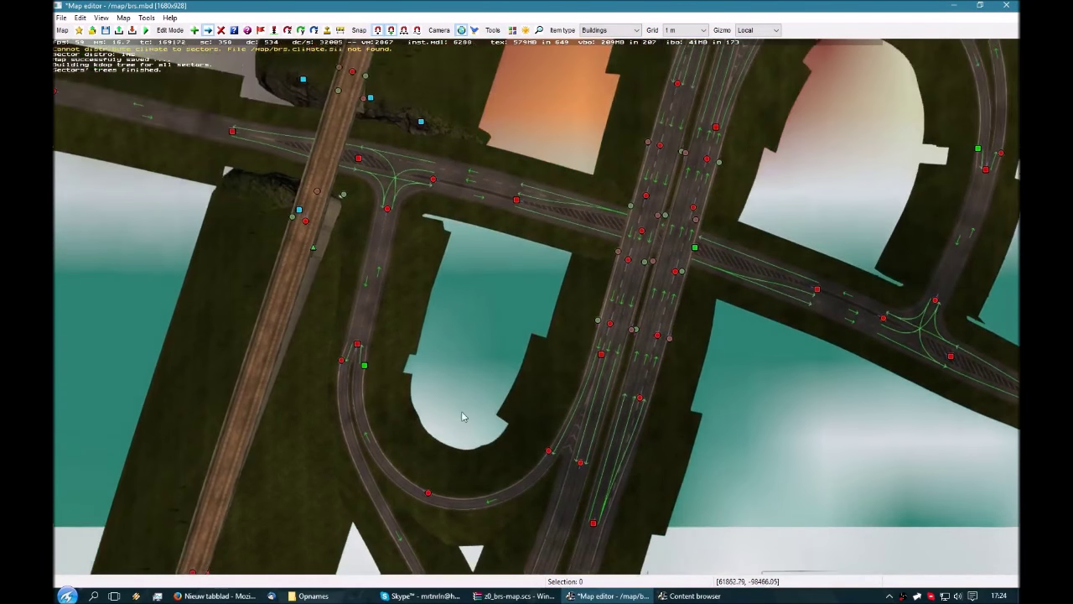
Step: Set the item type to Bezier Patch and place a patch in the open ground inside the north-eastern ramp loop
right_drag(812, 171, 781, 207)
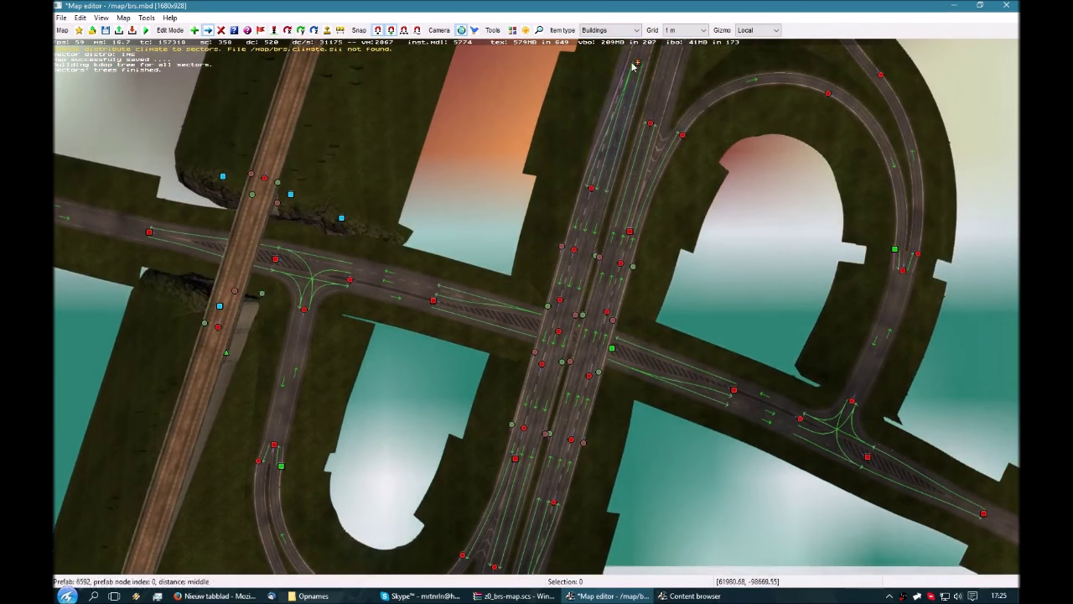
click(629, 31)
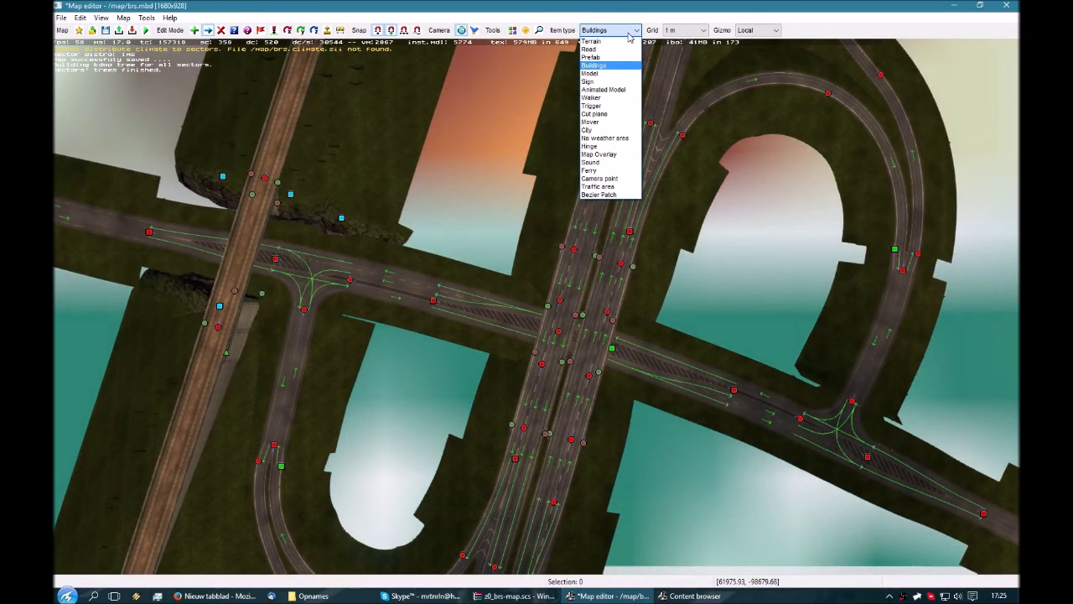
click(612, 195)
right_drag(613, 195, 663, 216)
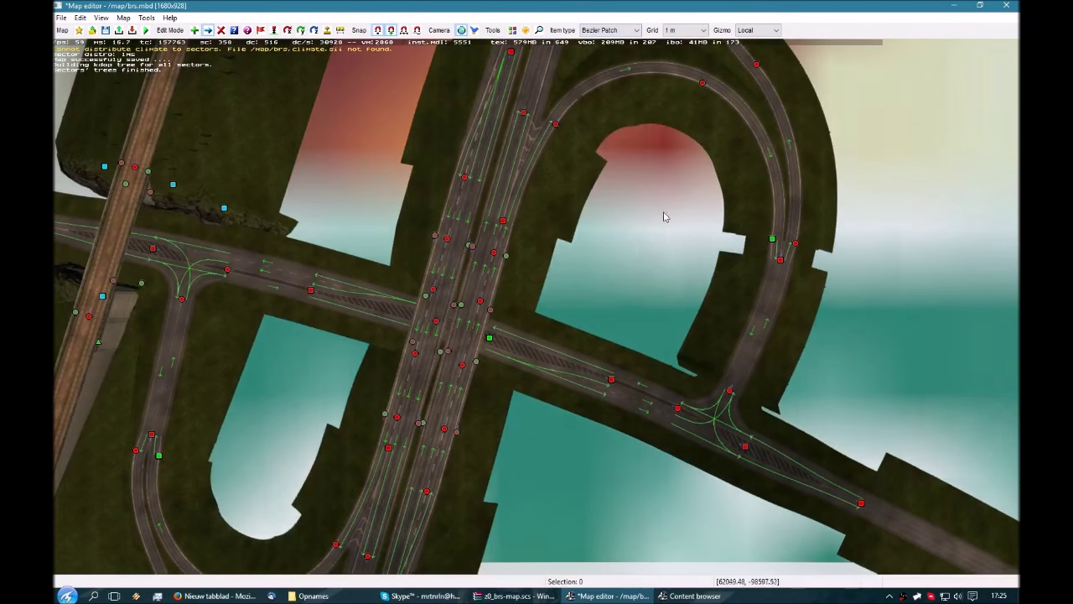
click(626, 250)
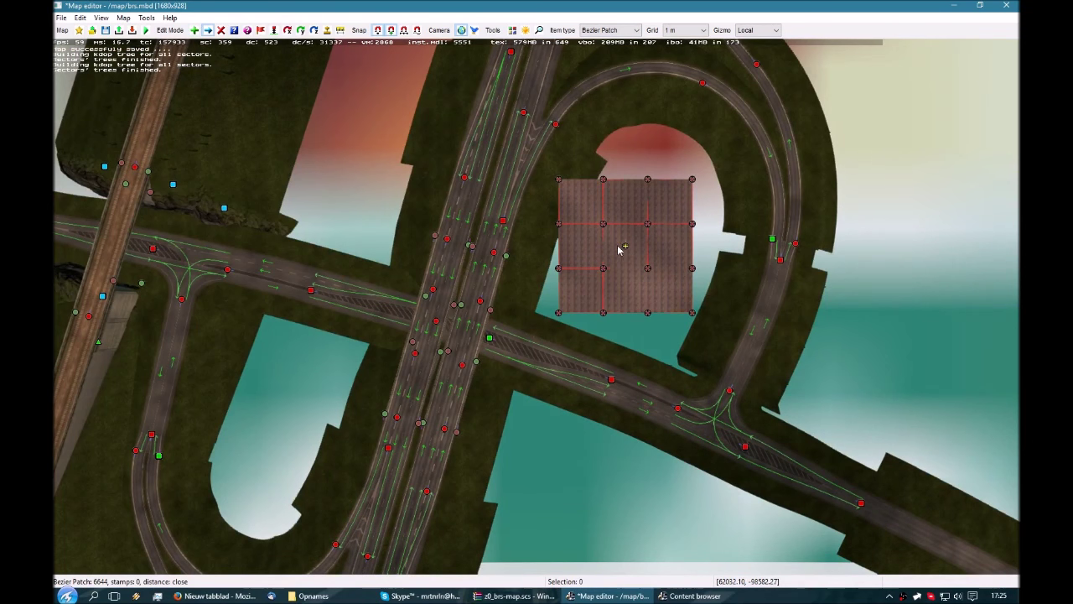
mouse_move(619, 246)
mouse_down()
mouse_move(636, 244)
mouse_move(624, 243)
mouse_up()
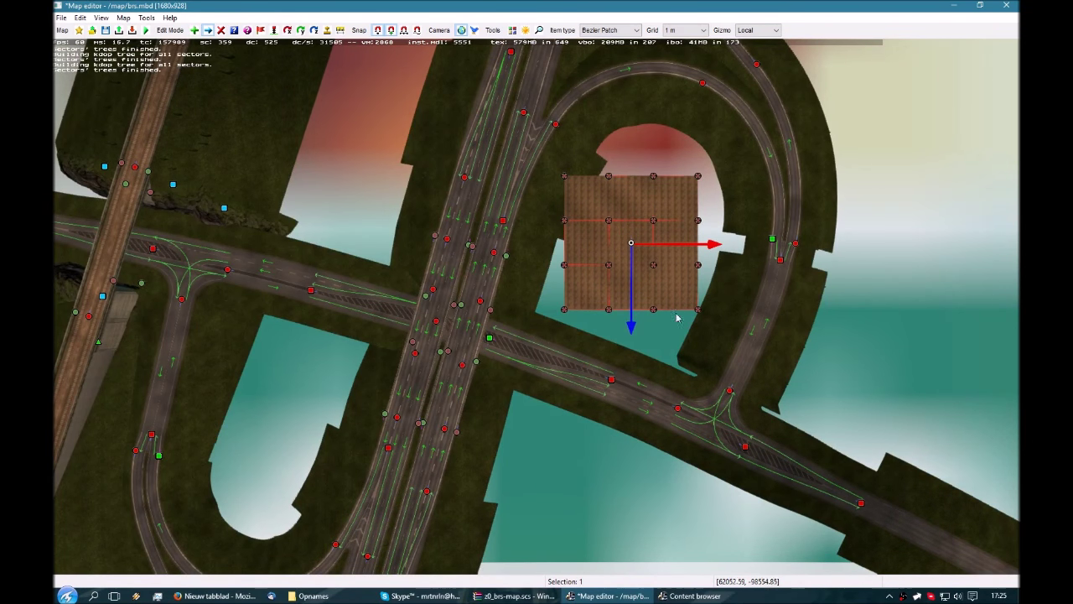
Step: Pull the bezier patch's corner nearest the ramp junction slightly outwards and rotate the patch to line up with the roads
mouse_move(702, 339)
mouse_down()
mouse_move(816, 333)
mouse_move(718, 360)
mouse_move(912, 318)
mouse_move(788, 314)
mouse_move(595, 372)
mouse_move(575, 359)
mouse_move(597, 369)
mouse_move(692, 352)
mouse_move(699, 334)
mouse_up()
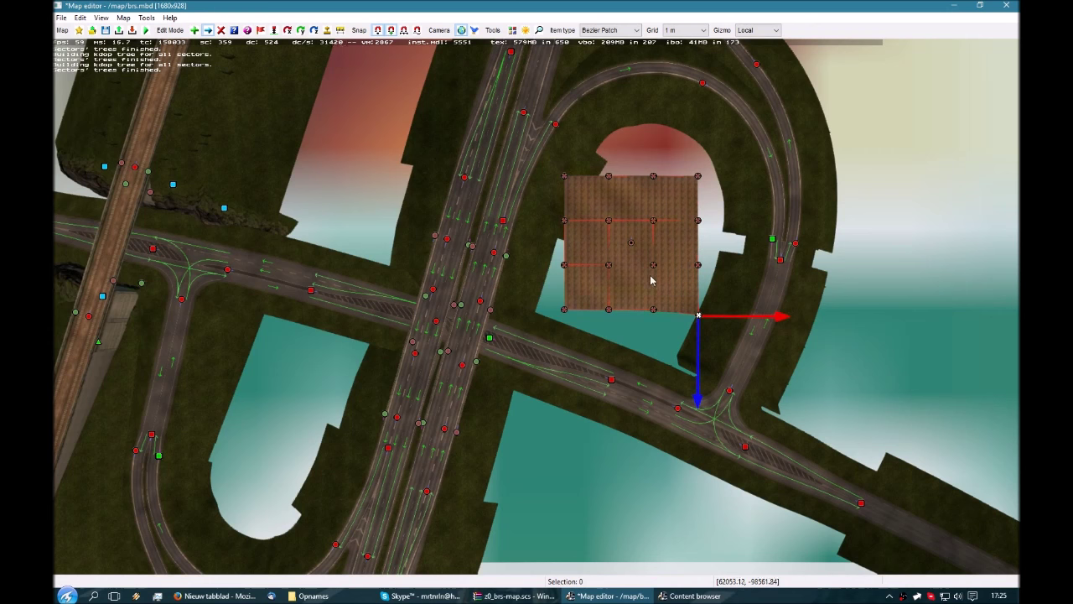
key(r)
drag(631, 247, 633, 259)
right_drag(539, 210, 615, 281)
Step: Lower the floating bezier patch vertically to the ground level inside the ramp loop
key(p)
scroll(703, 338, down, 5)
key(p)
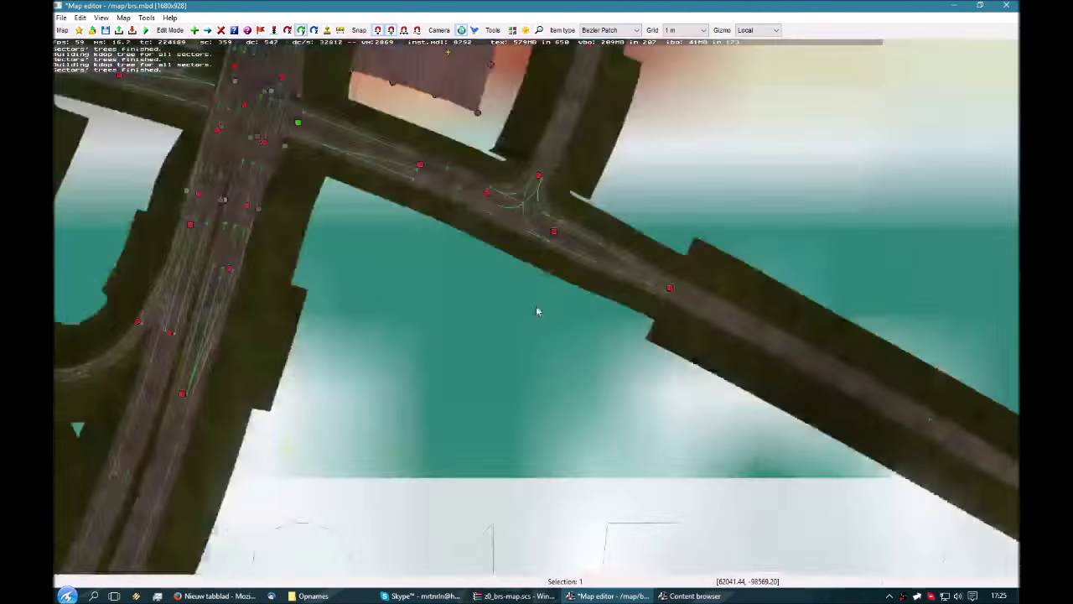
key(o)
key(m)
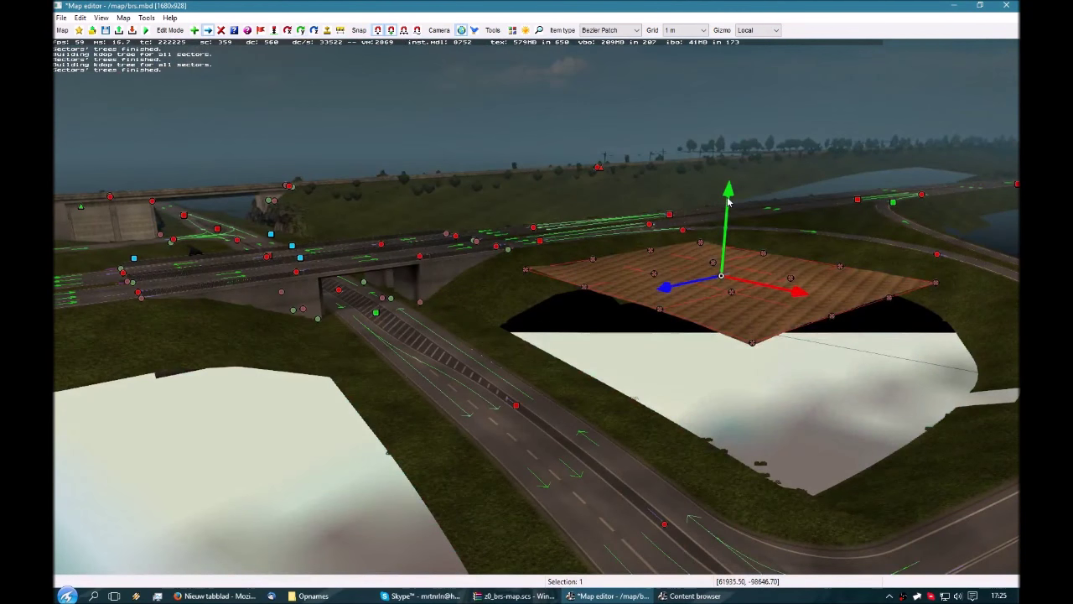
drag(727, 201, 726, 268)
key(o)
Step: Stretch the bezier patch's corner under the grass verge beside the ramp junction
right_drag(707, 261, 740, 406)
click(625, 290)
right_drag(541, 298, 609, 336)
scroll(609, 336, up, 5)
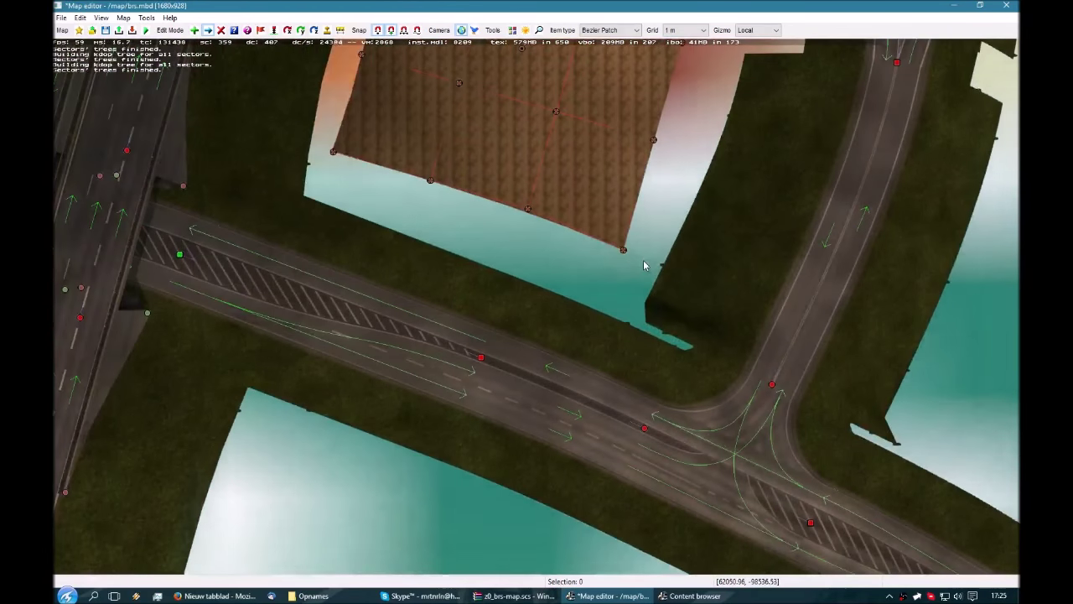
drag(635, 254, 684, 398)
middle_drag(684, 396, 599, 355)
Step: Set the bezier patch's noise power to 0% and its distance type to middle
double_click(689, 410)
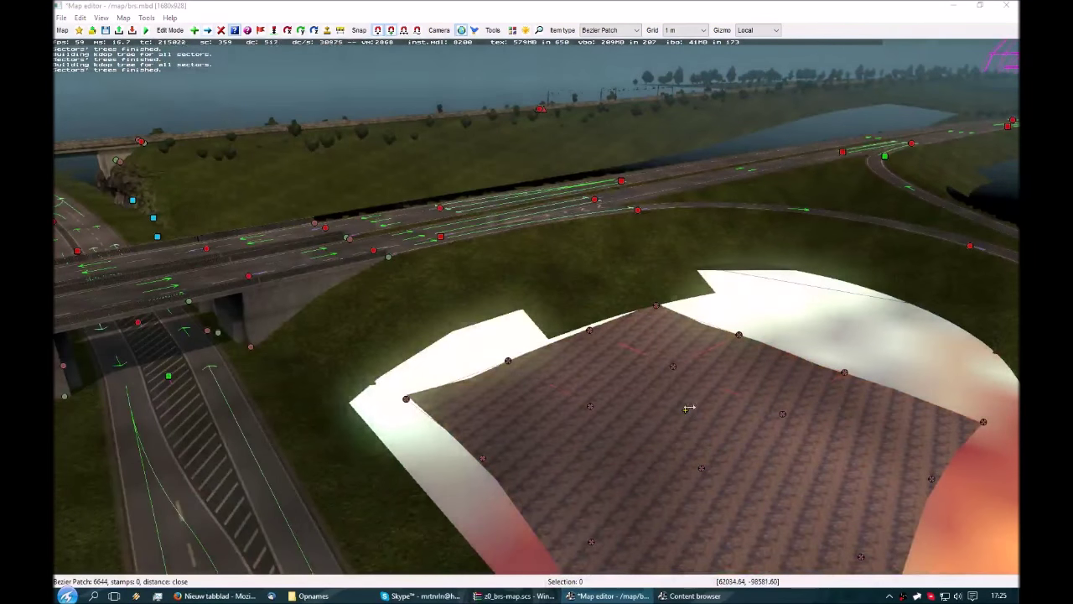
click(350, 270)
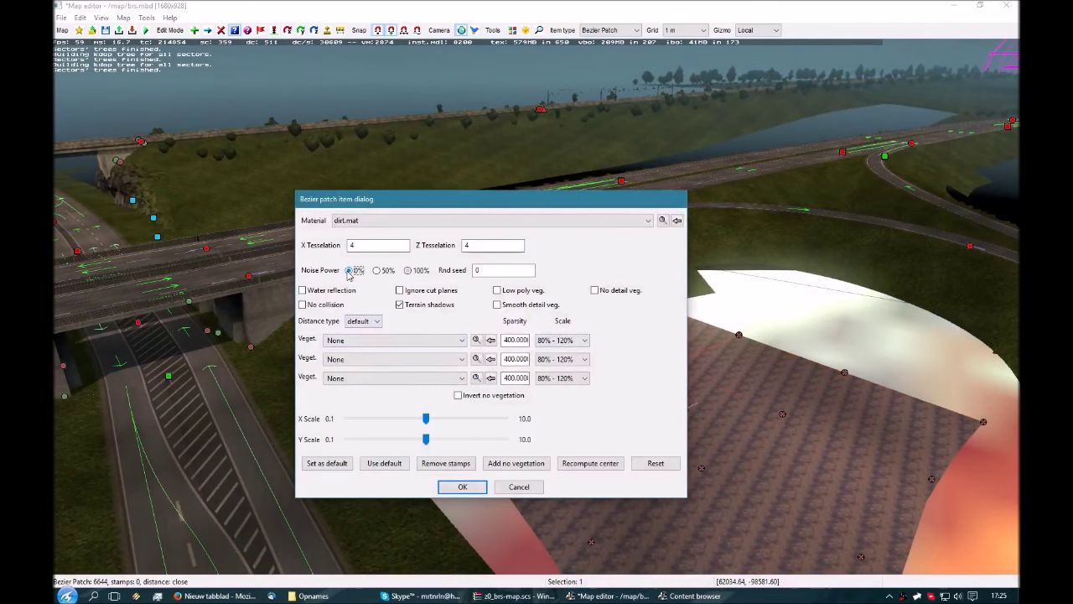
click(372, 321)
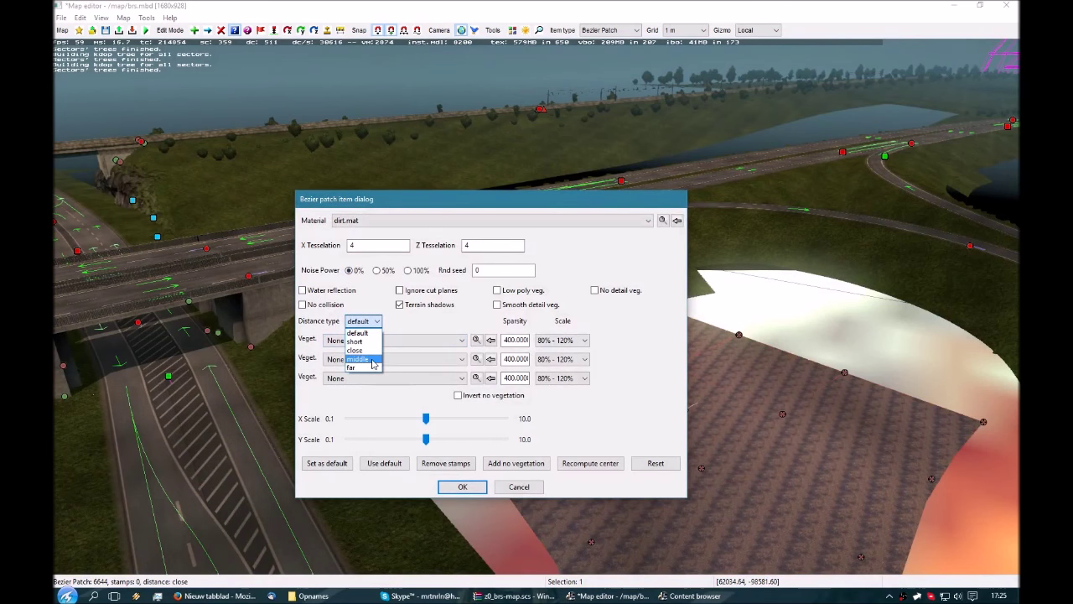
click(373, 360)
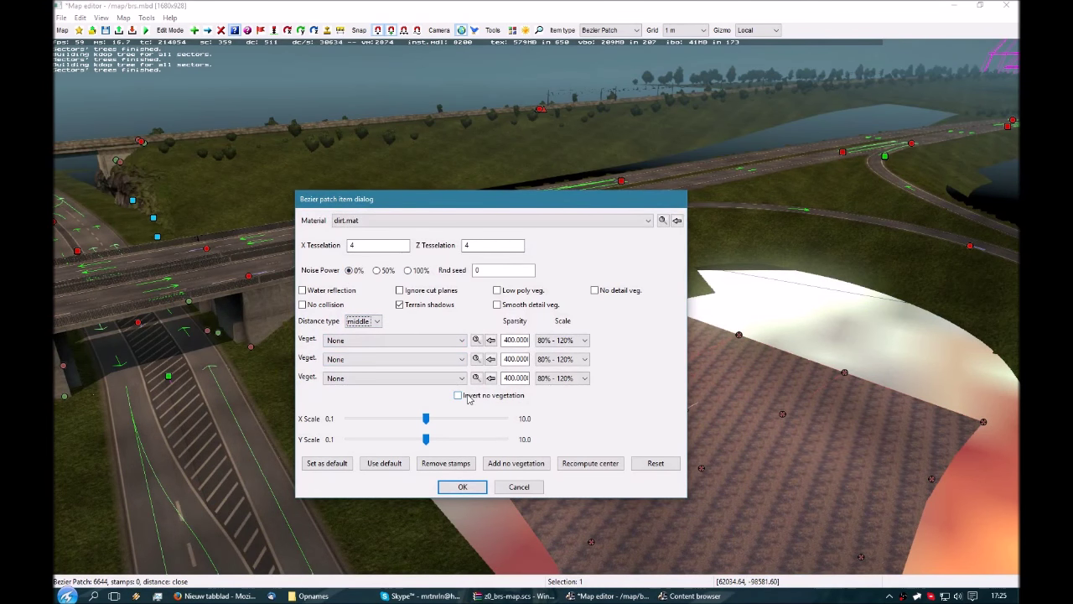
click(461, 486)
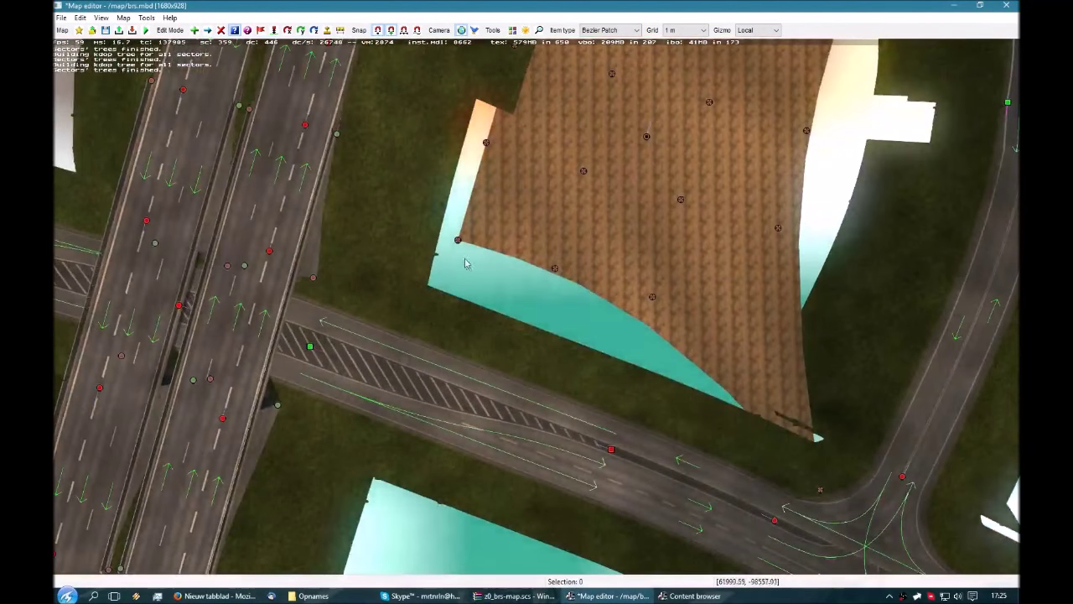
Step: Move the bezier patch's corner nearest the overpass to the roadside verge and adjust its height
key(v)
drag(458, 242, 360, 307)
middle_drag(360, 307, 322, 252)
scroll(498, 321, up, 5)
middle_drag(373, 484, 498, 321)
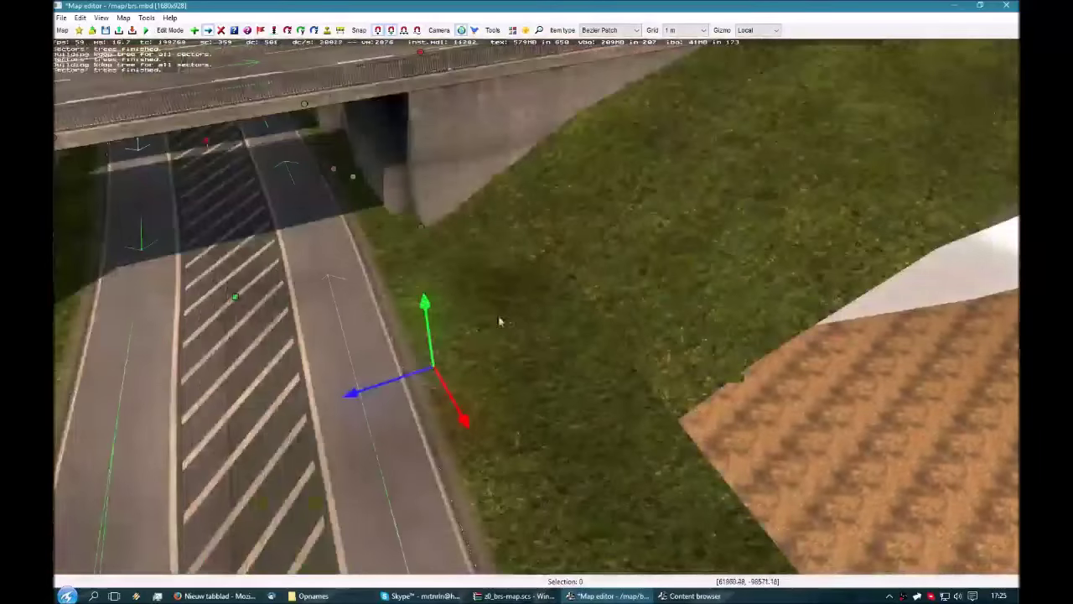
drag(425, 301, 453, 252)
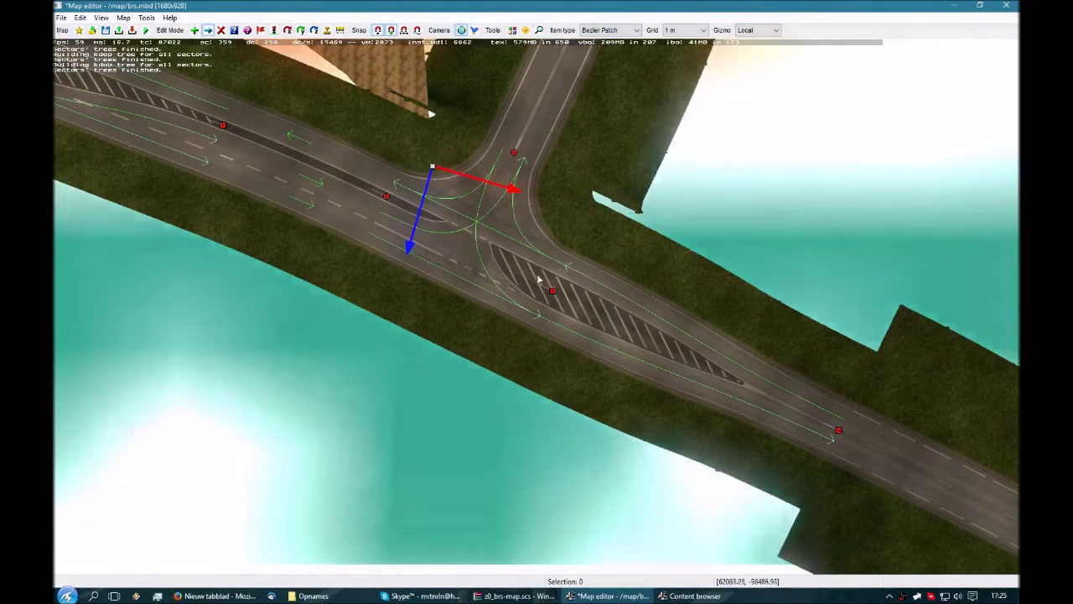
Step: Move the two intermediate control points of the patch's road-side edge onto the verge between its corners
right_drag(539, 280, 409, 257)
drag(399, 249, 421, 402)
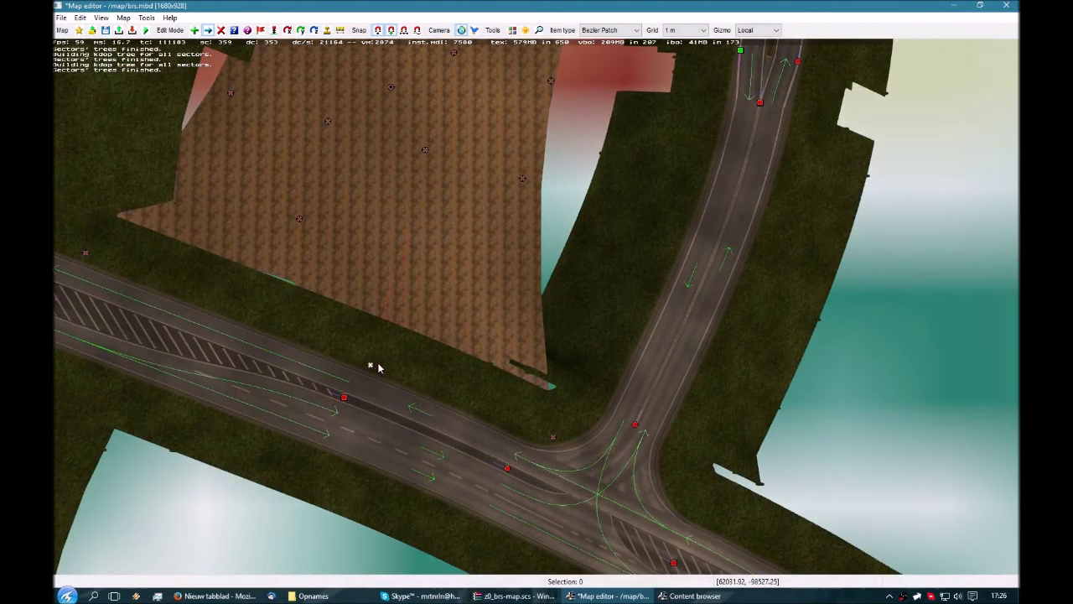
drag(305, 244, 365, 366)
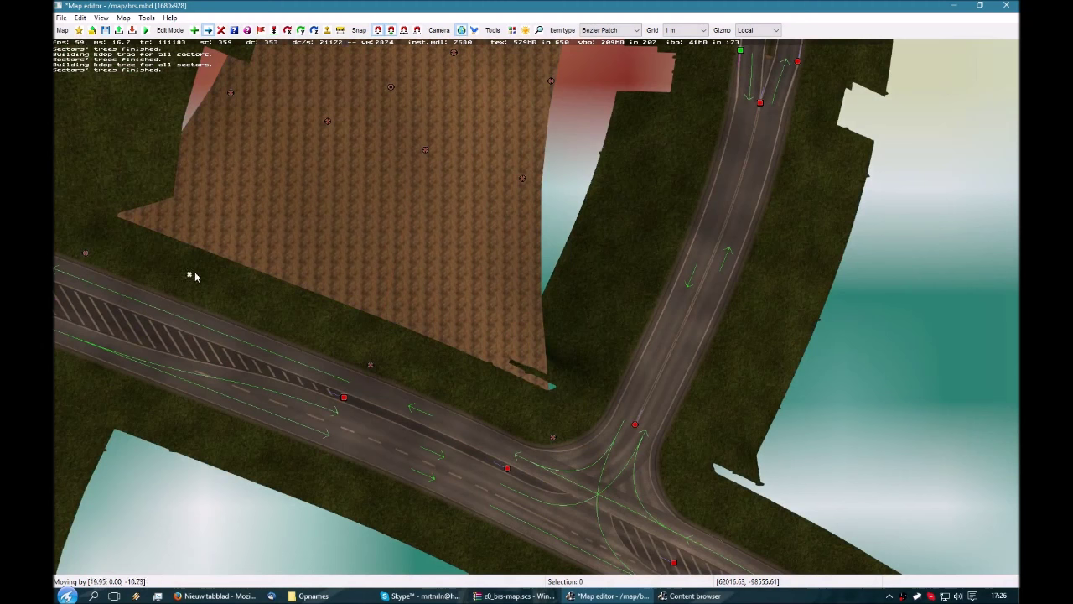
drag(189, 286, 191, 291)
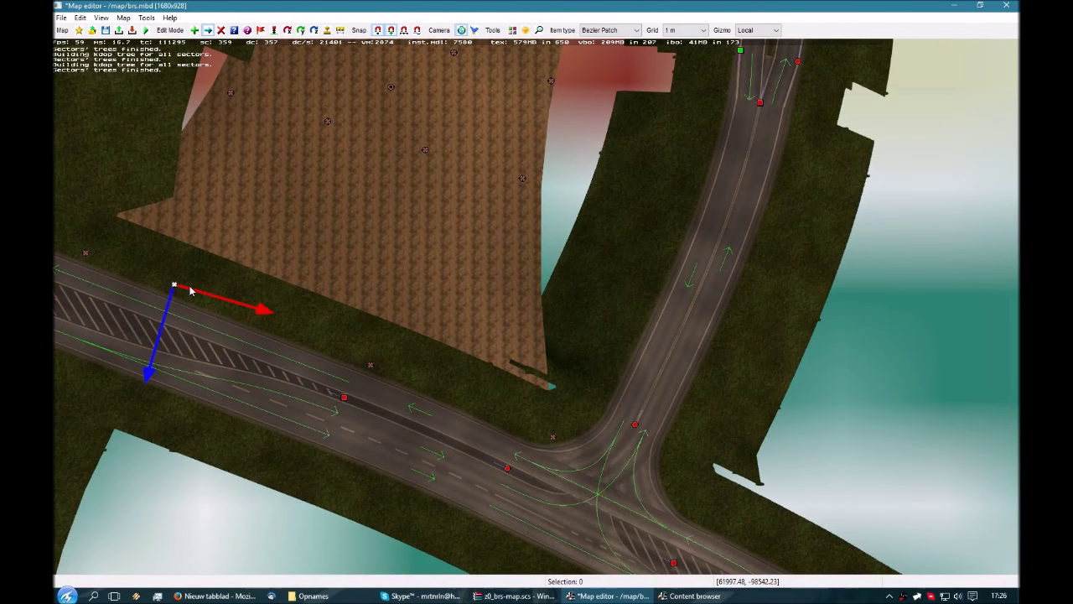
right_drag(483, 201, 455, 226)
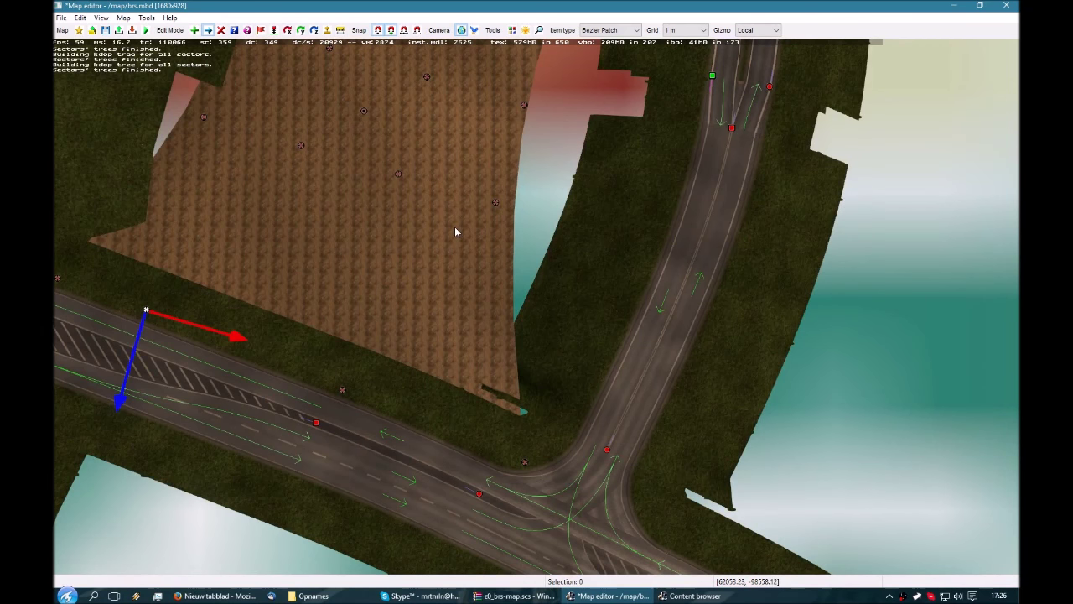
Step: Move the intermediate control point of the patch's eastern edge nearest the junction out to the side road's verge
right_drag(497, 256, 496, 321)
drag(460, 264, 537, 408)
key(w)
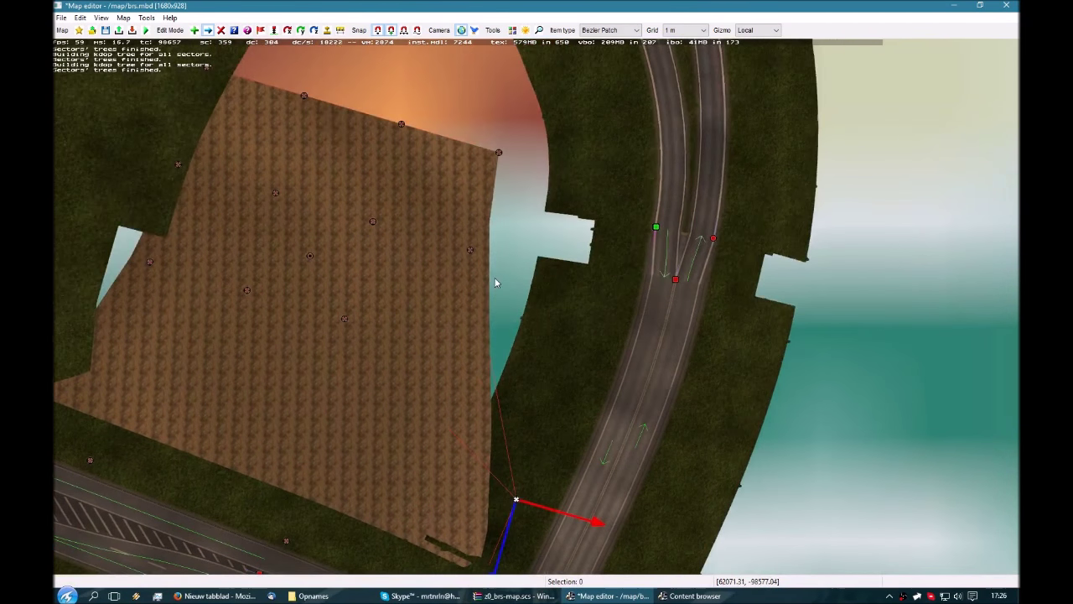
Step: Move the patch's corner nearest the ramp split to the inner edge of the looping ramp and lower its height
key(a)
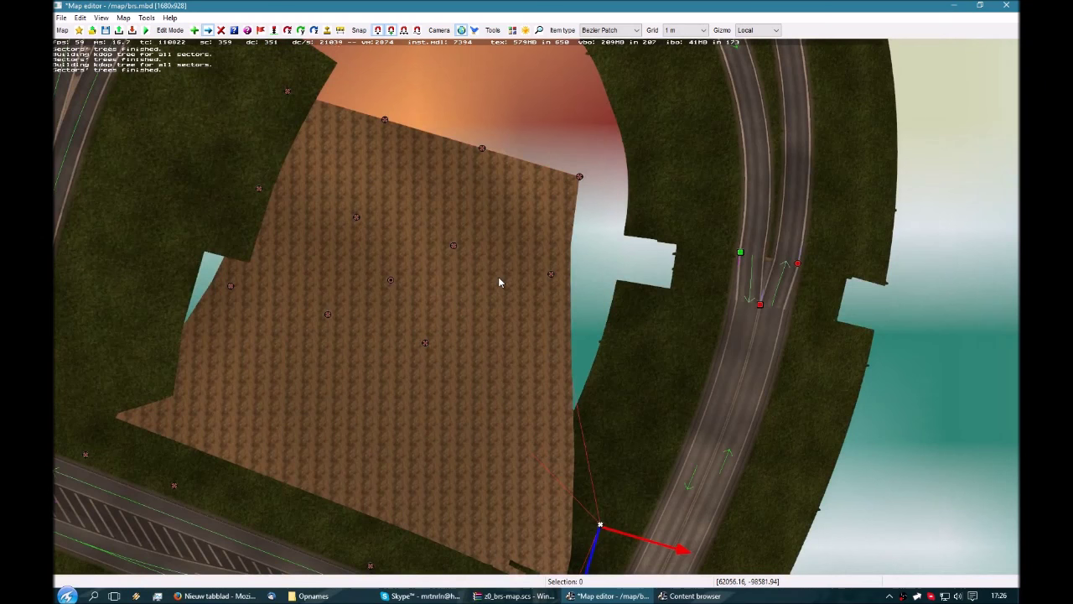
drag(575, 201, 729, 149)
middle_drag(729, 149, 679, 92)
mouse_move(537, 306)
middle_down()
mouse_move(620, 285)
mouse_move(536, 309)
middle_up()
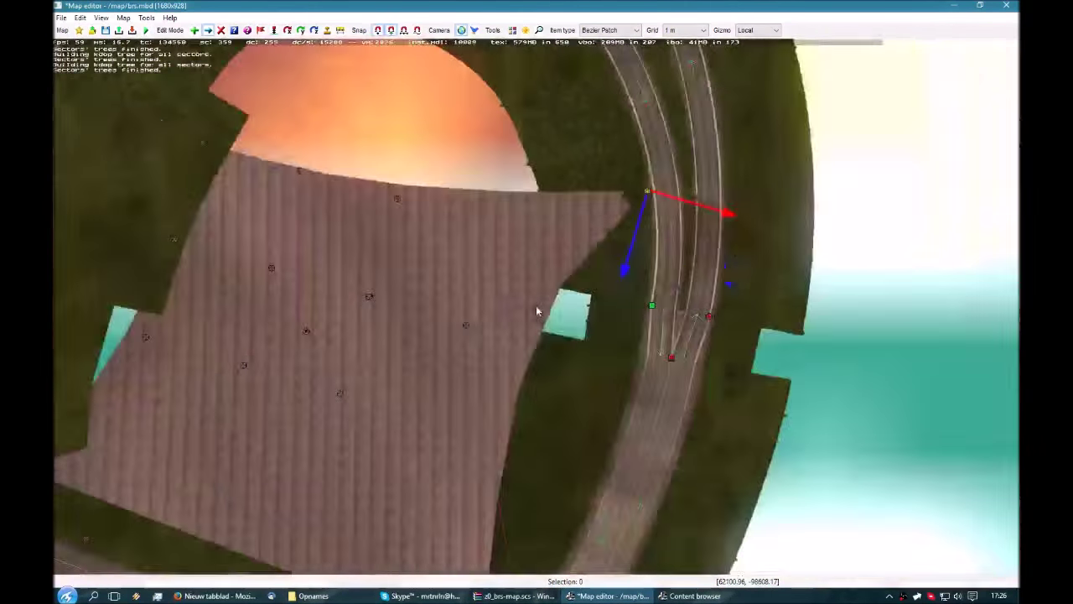
scroll(536, 309, up, 5)
drag(727, 144, 731, 167)
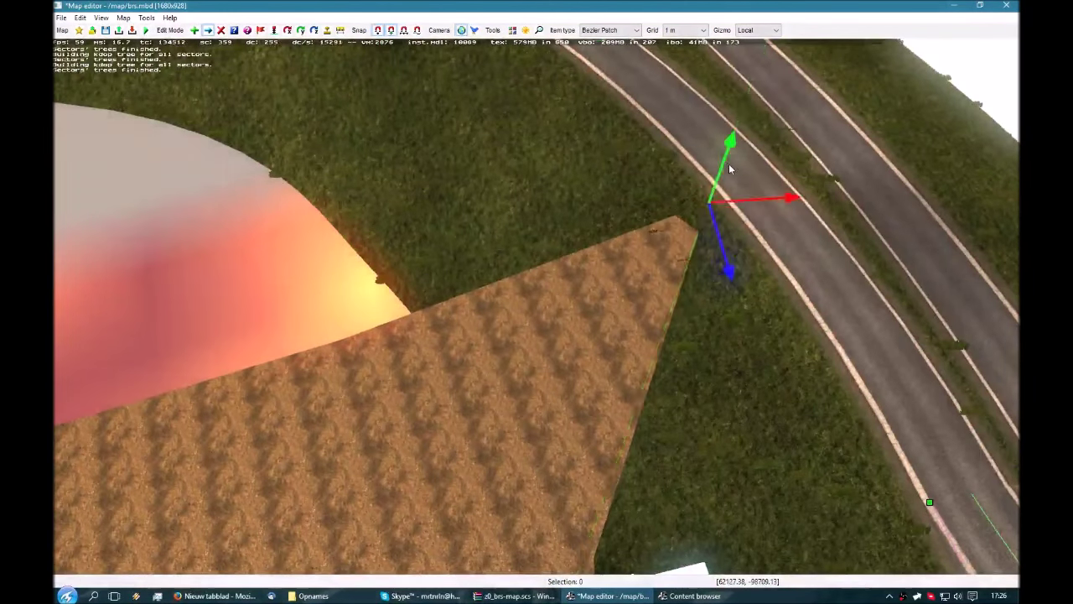
middle_drag(731, 168, 741, 193)
Step: Move the patch's highway-side far corner to the verge at the ramp merge, then try raising it and undo that height change
scroll(740, 194, down, 5)
right_drag(740, 194, 848, 266)
right_drag(472, 319, 433, 280)
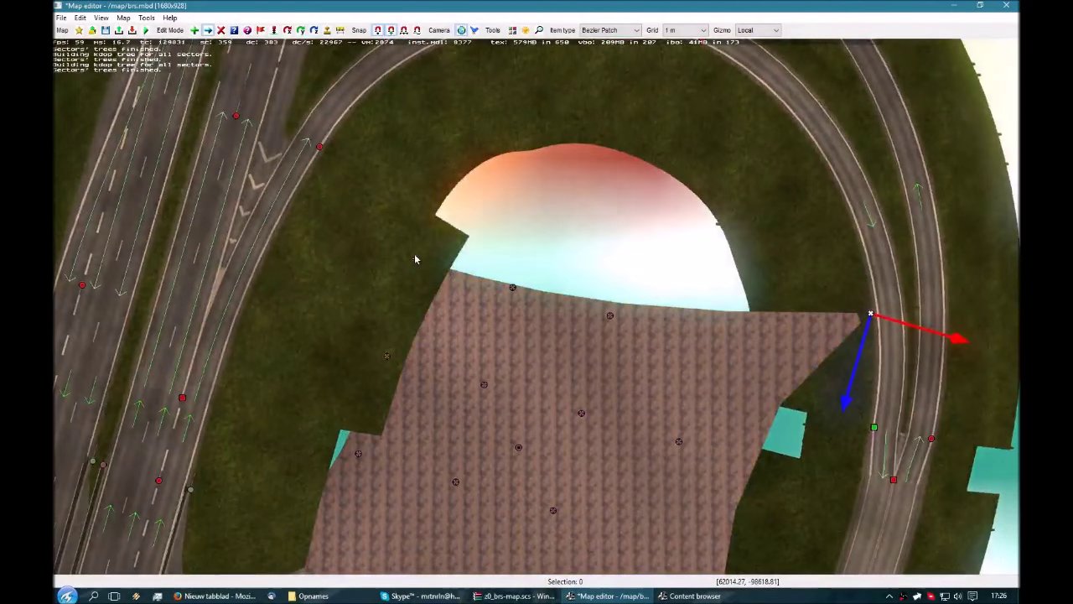
drag(414, 253, 327, 213)
right_drag(328, 212, 419, 268)
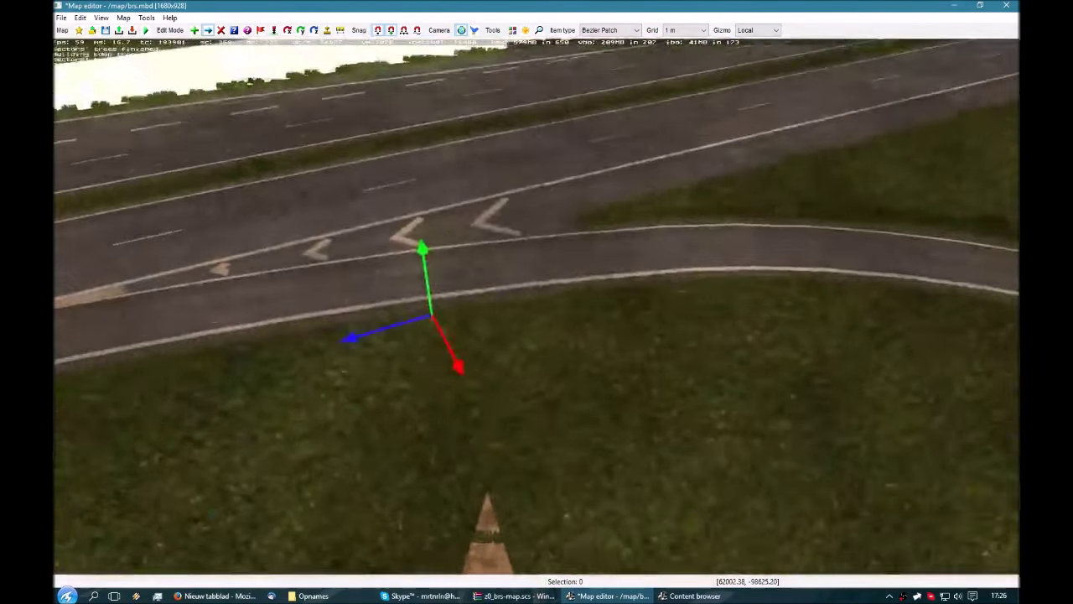
drag(429, 276, 427, 263)
key(ctrl+z)
Step: Move the two intermediate control points of the patch's far edge outward beyond the ramp curve to round that edge
key(p)
right_drag(603, 325, 550, 396)
drag(549, 402, 822, 135)
right_drag(821, 135, 787, 225)
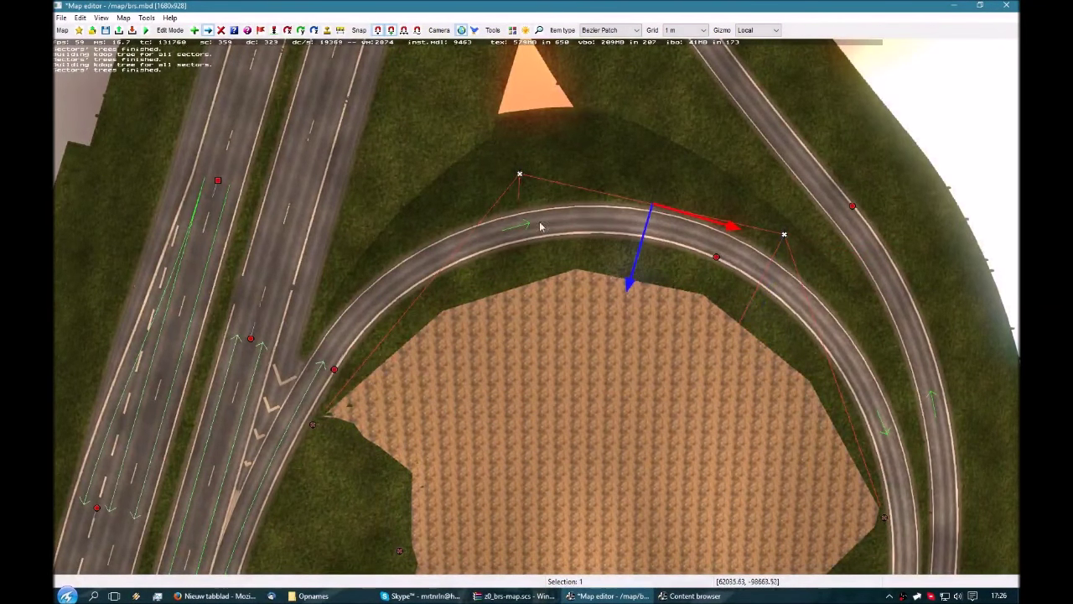
drag(638, 275, 661, 232)
middle_drag(661, 233, 596, 252)
scroll(640, 322, up, 5)
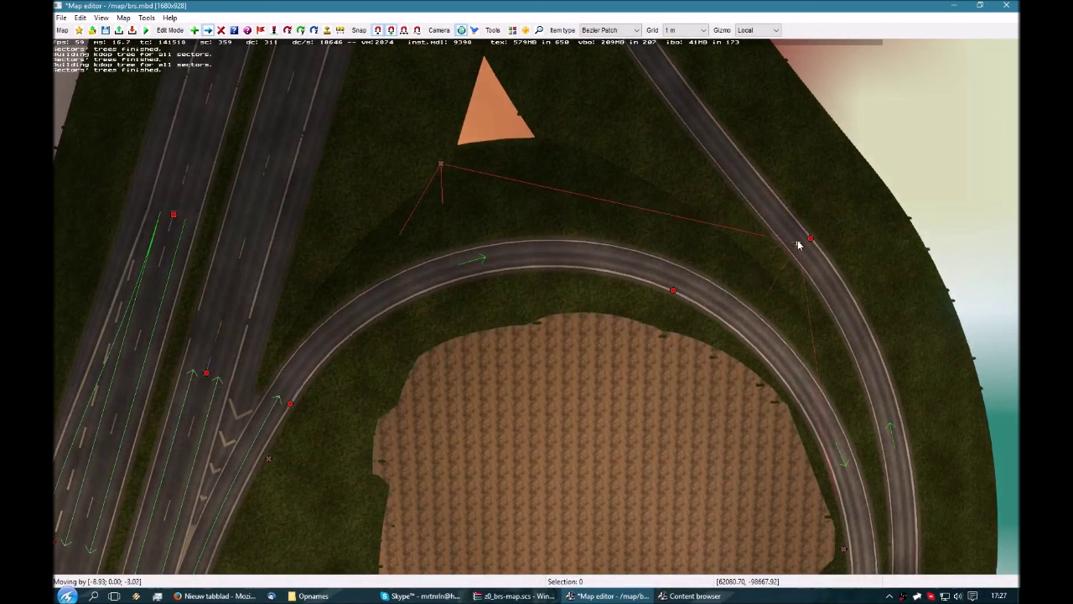
Step: Shift the far edge's eastern control point toward the outer ramp and lower it slightly
drag(798, 245, 825, 270)
key(f)
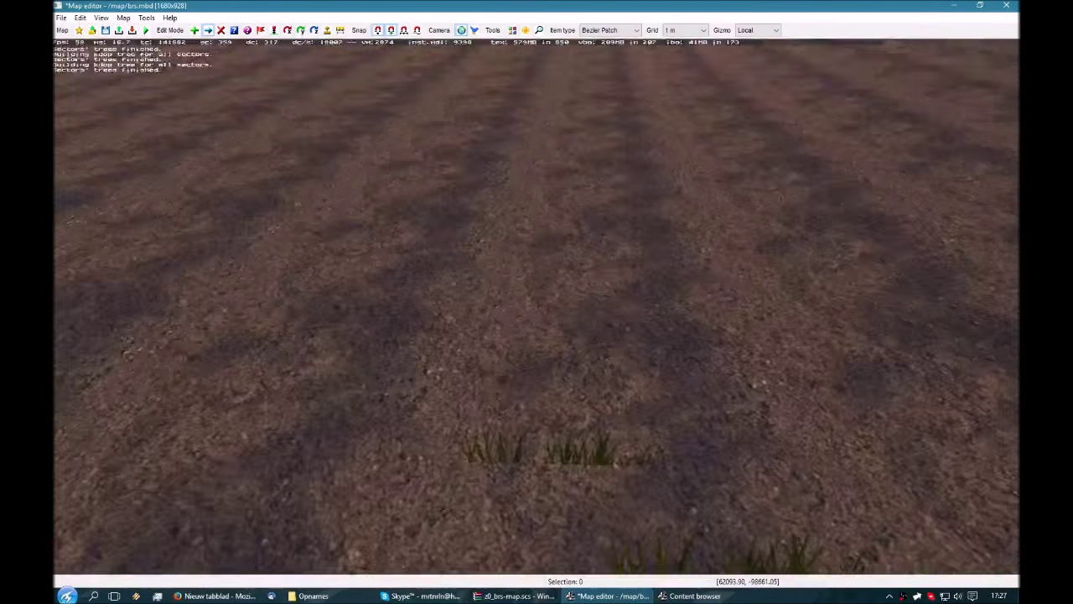
right_drag(831, 267, 645, 260)
right_drag(496, 269, 471, 263)
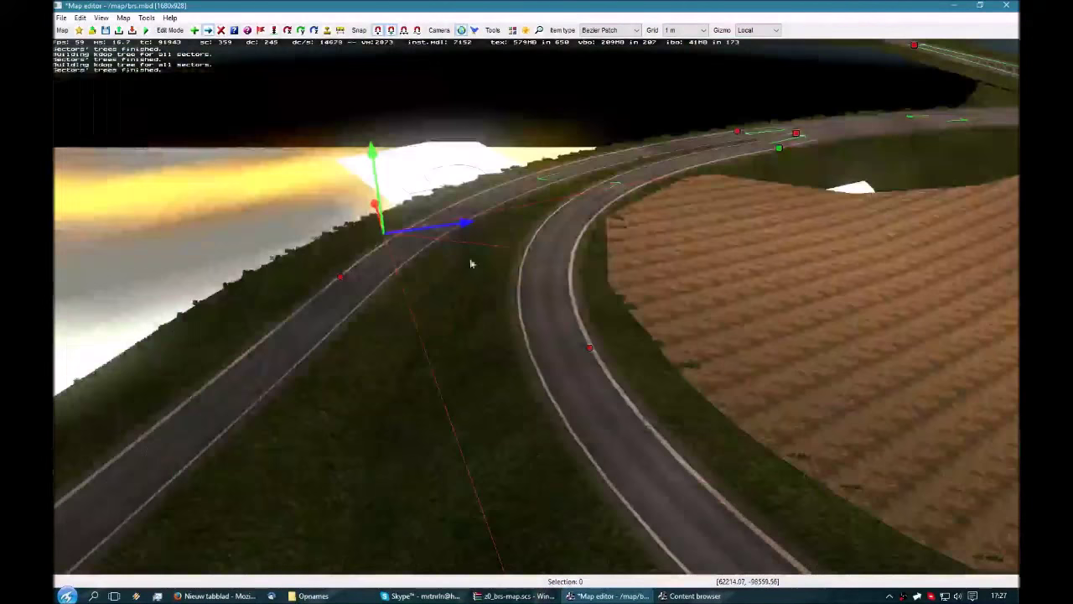
drag(375, 163, 376, 183)
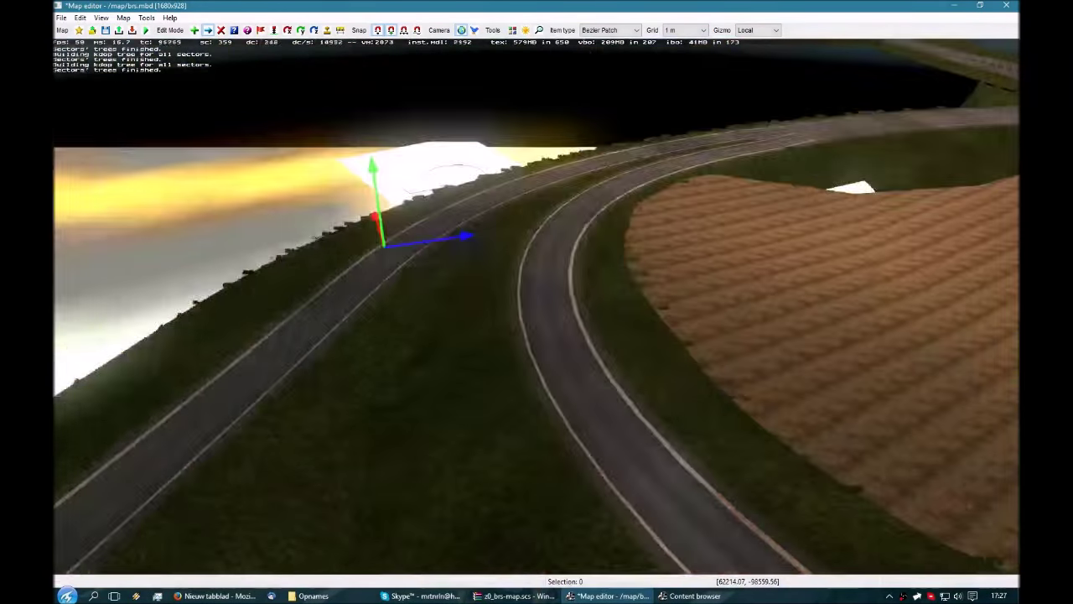
right_drag(377, 183, 608, 121)
key(f)
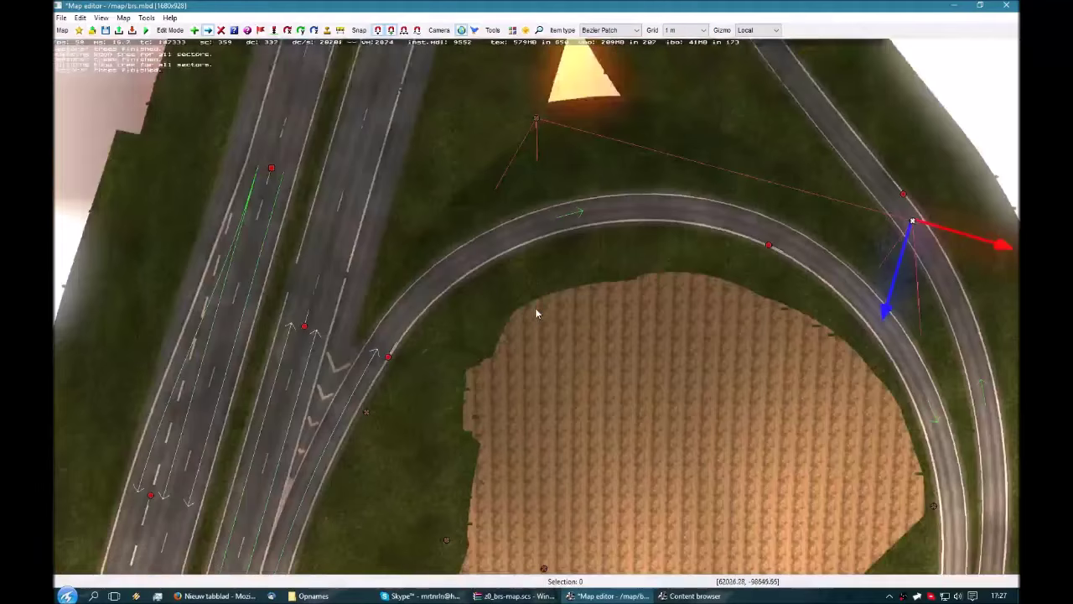
Step: Move the eastern edge's control point nearest the ramp split onto the verge beside the split
right_drag(534, 310, 499, 261)
drag(412, 327, 562, 344)
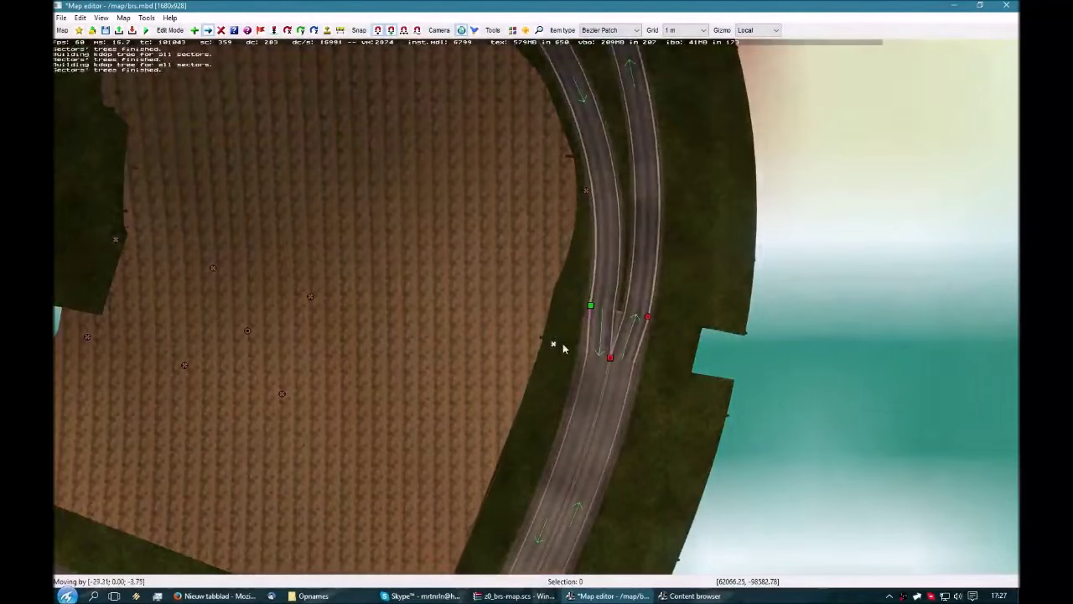
key(f)
right_drag(574, 350, 460, 241)
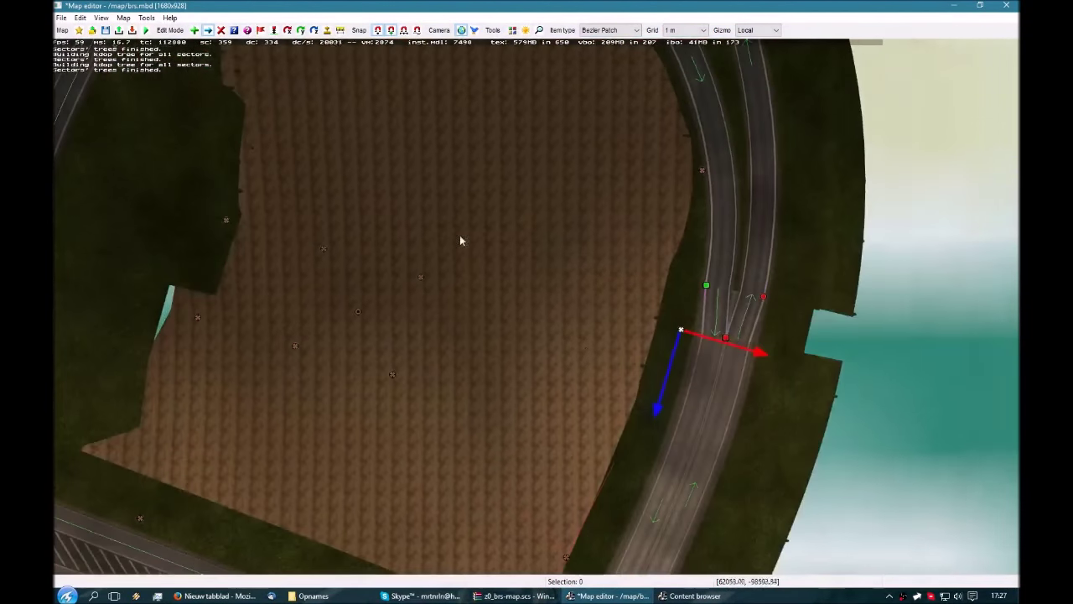
Step: Reposition the eastern edge's control point nearest the junction closer to the side road so the patch follows the verge
right_drag(592, 401, 610, 338)
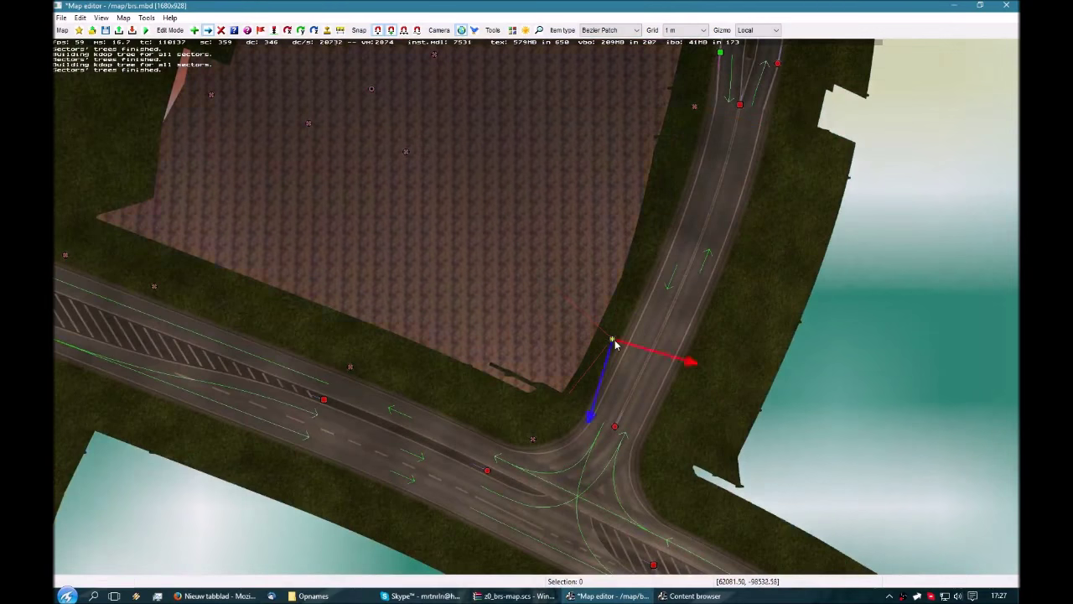
key(f)
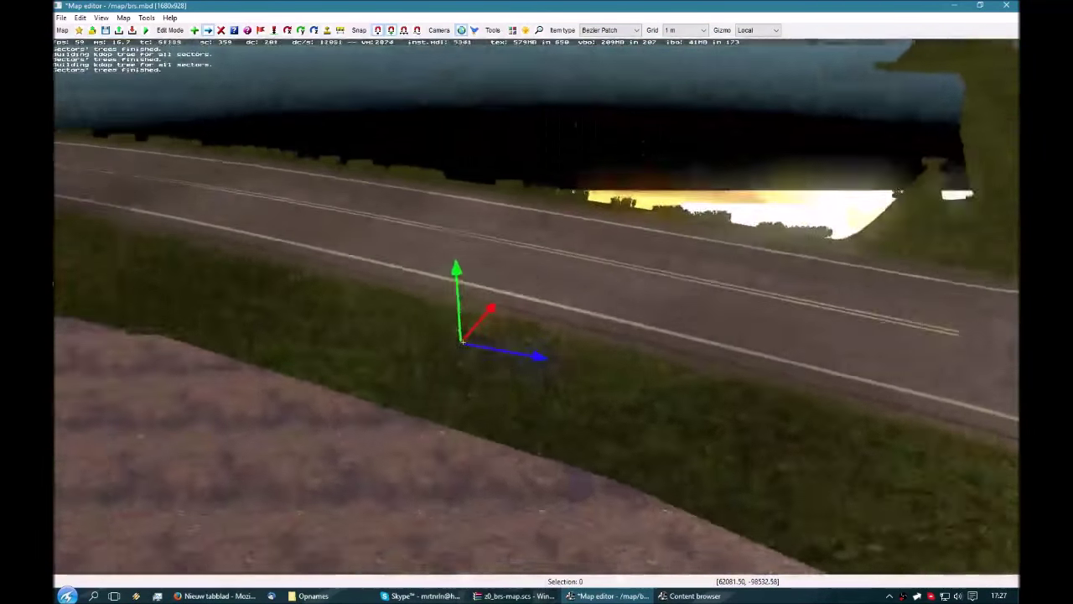
right_drag(462, 342, 508, 354)
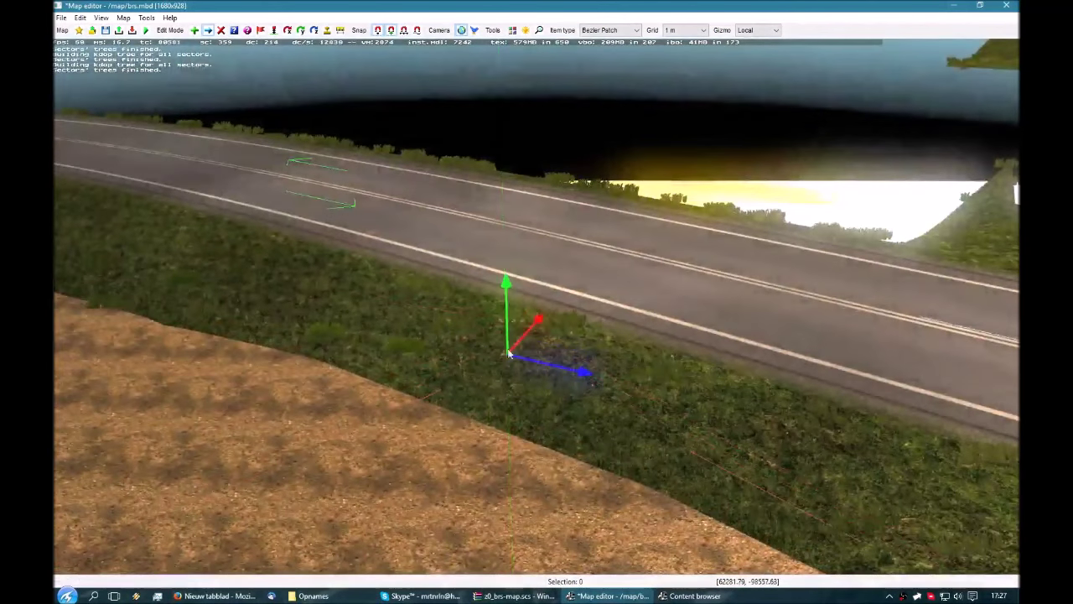
drag(547, 320, 635, 278)
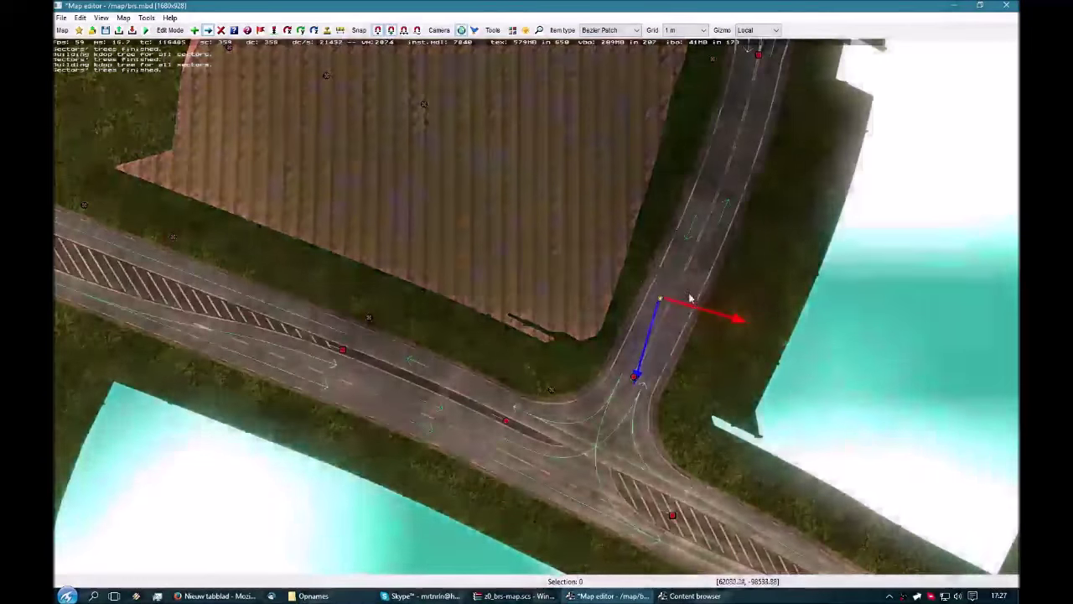
drag(694, 311, 680, 308)
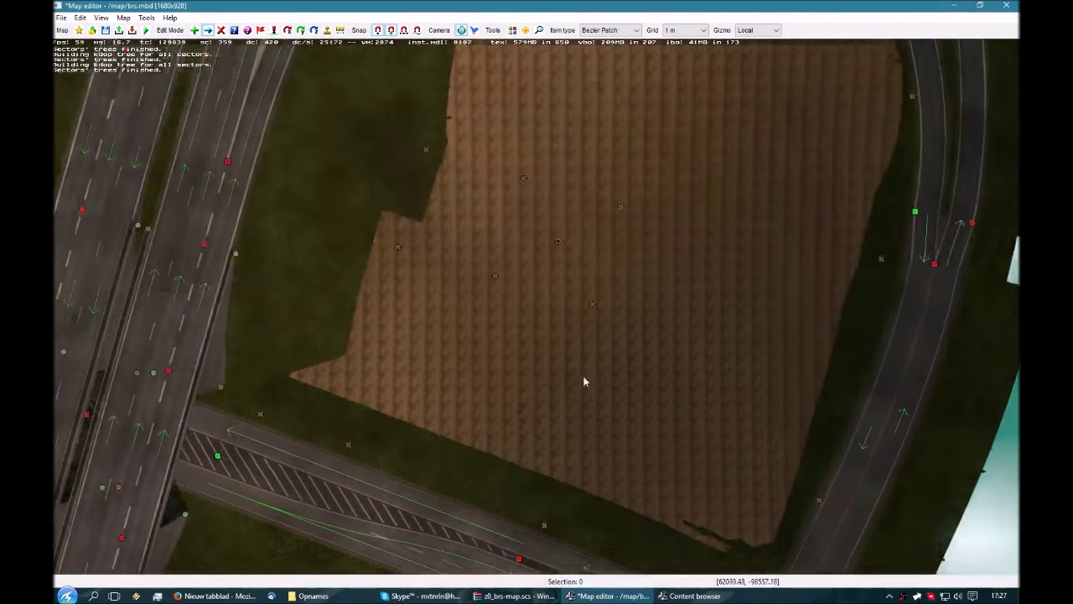
Step: Move the two intermediate control points of the patch's highway-side edge toward the highway embankment and raise them together
drag(584, 378, 338, 391)
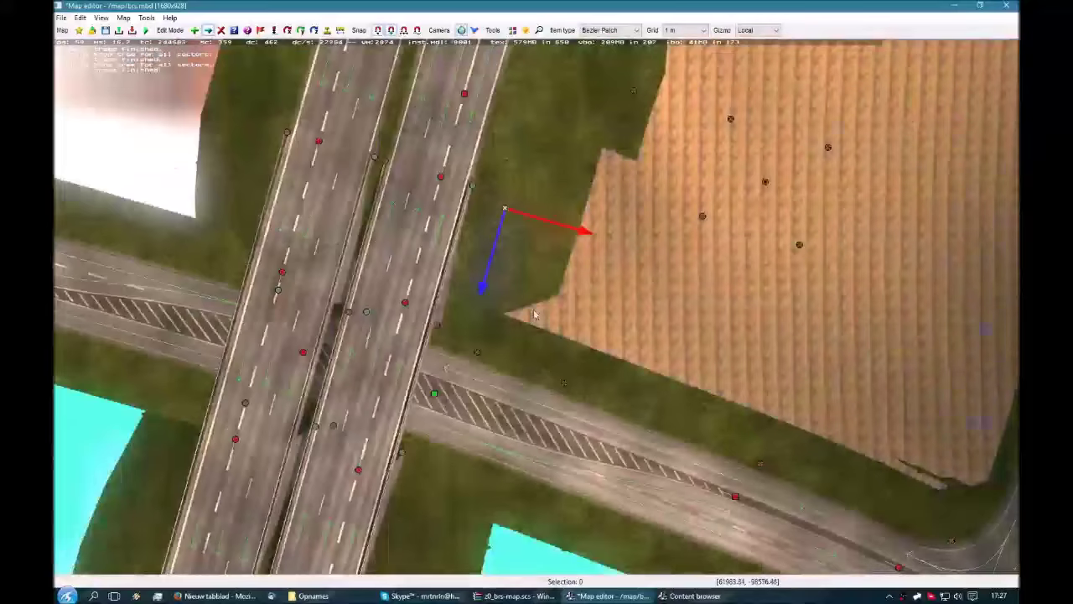
key(w)
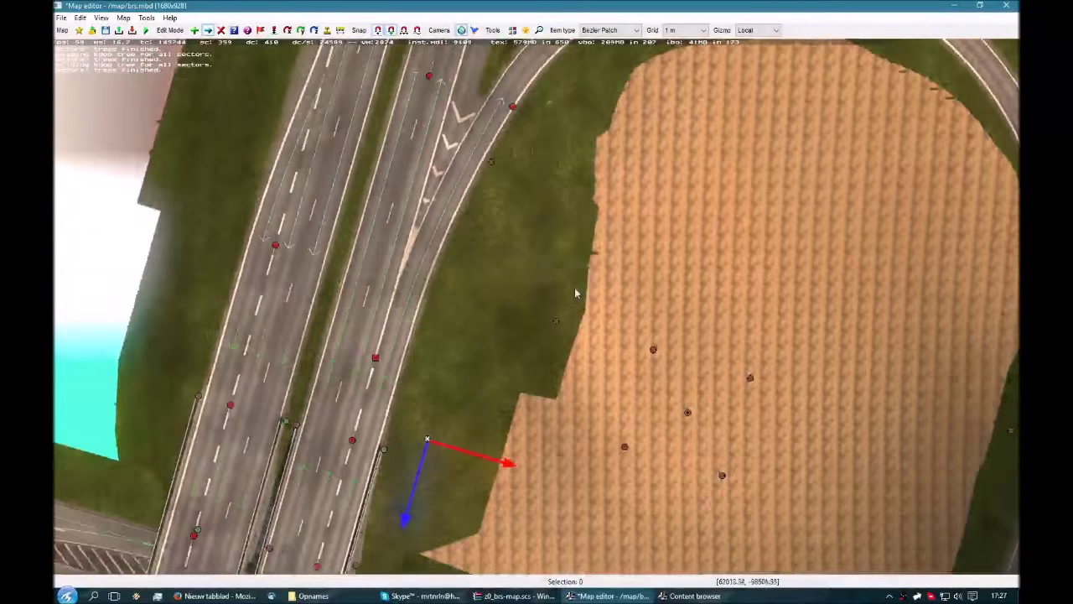
drag(550, 330, 442, 319)
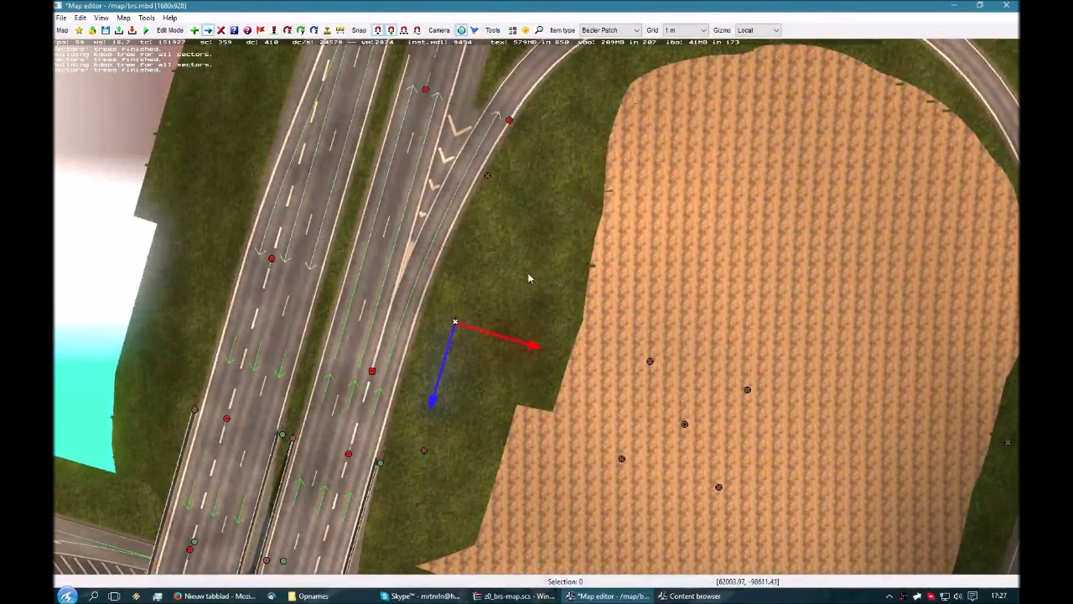
key(p)
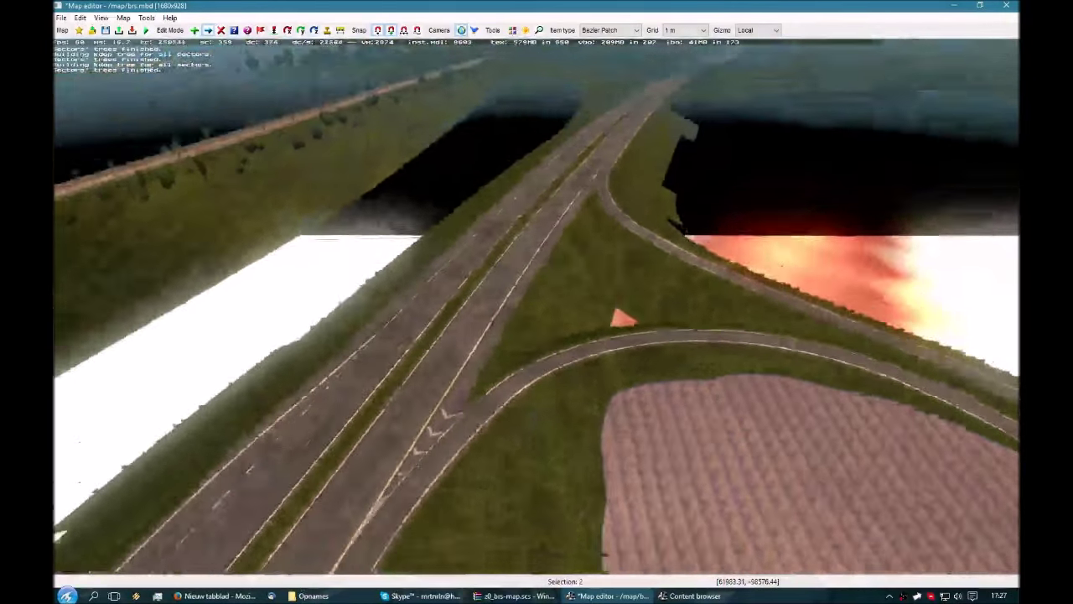
right_drag(417, 464, 551, 303)
drag(551, 303, 575, 256)
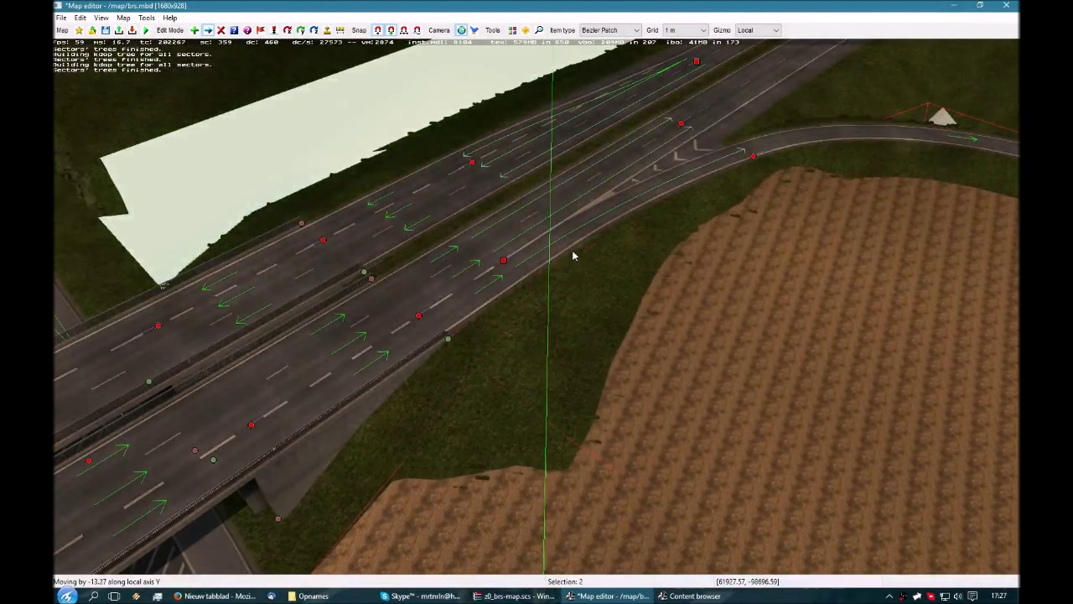
key(p)
Step: Spread the patch's four interior control points outward toward its corners
right_drag(615, 228, 557, 336)
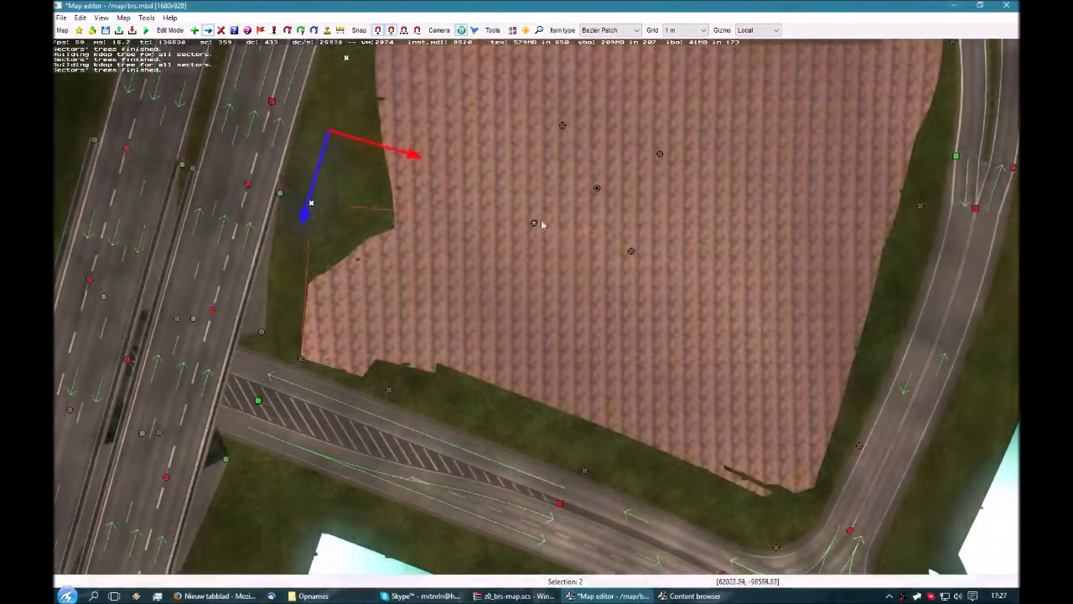
drag(544, 224, 484, 261)
drag(632, 251, 692, 369)
right_drag(561, 137, 560, 276)
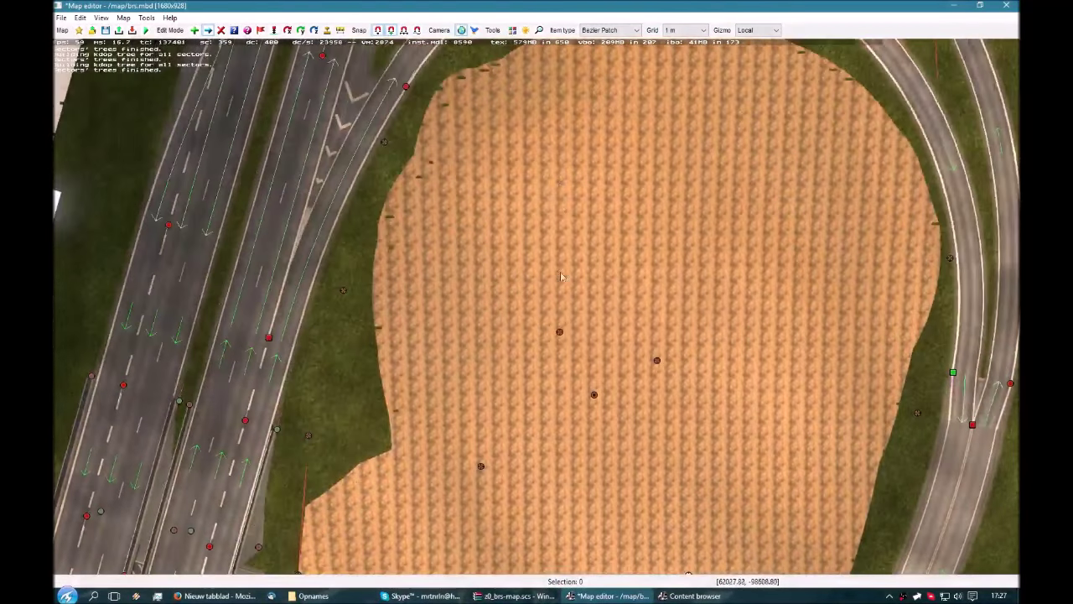
drag(560, 329, 566, 221)
drag(660, 362, 725, 253)
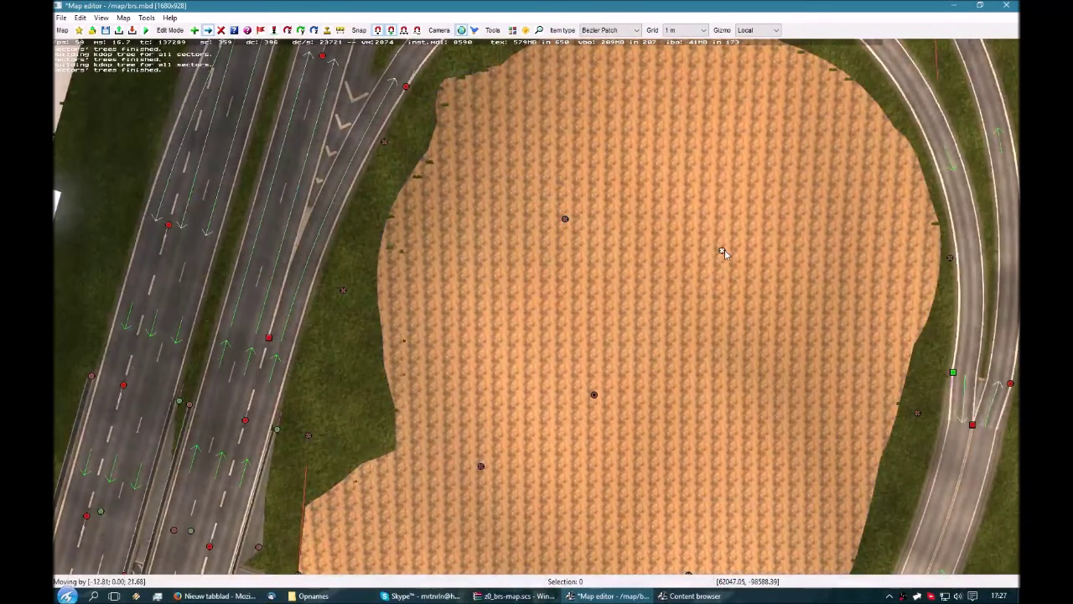
Step: Raise the two interior control points nearest the ramp curve together
right_drag(732, 344, 624, 277)
key(p)
scroll(625, 277, up, 3)
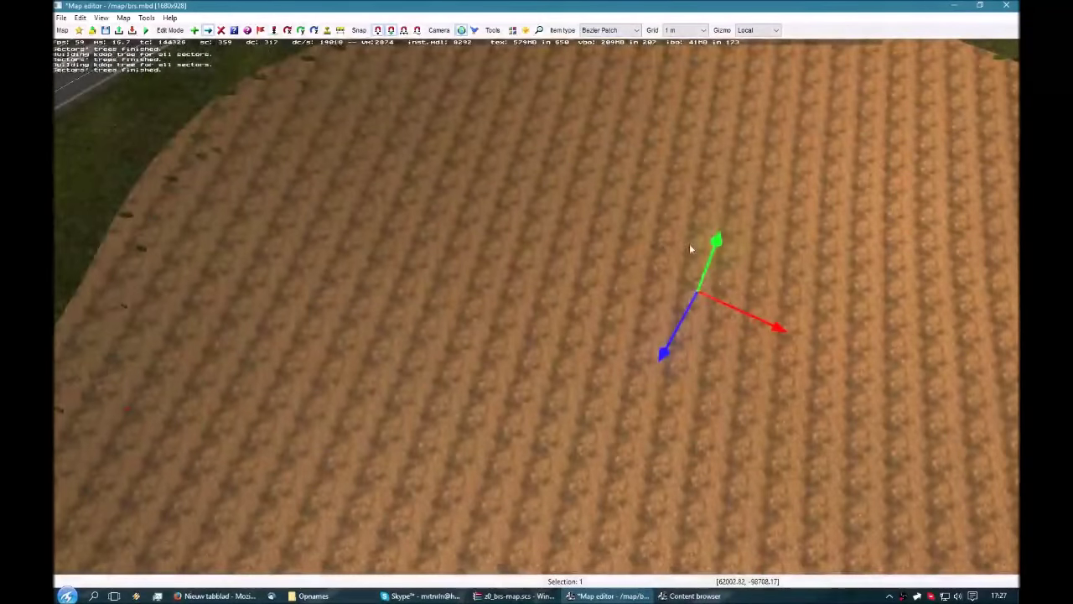
drag(717, 243, 737, 209)
key(p)
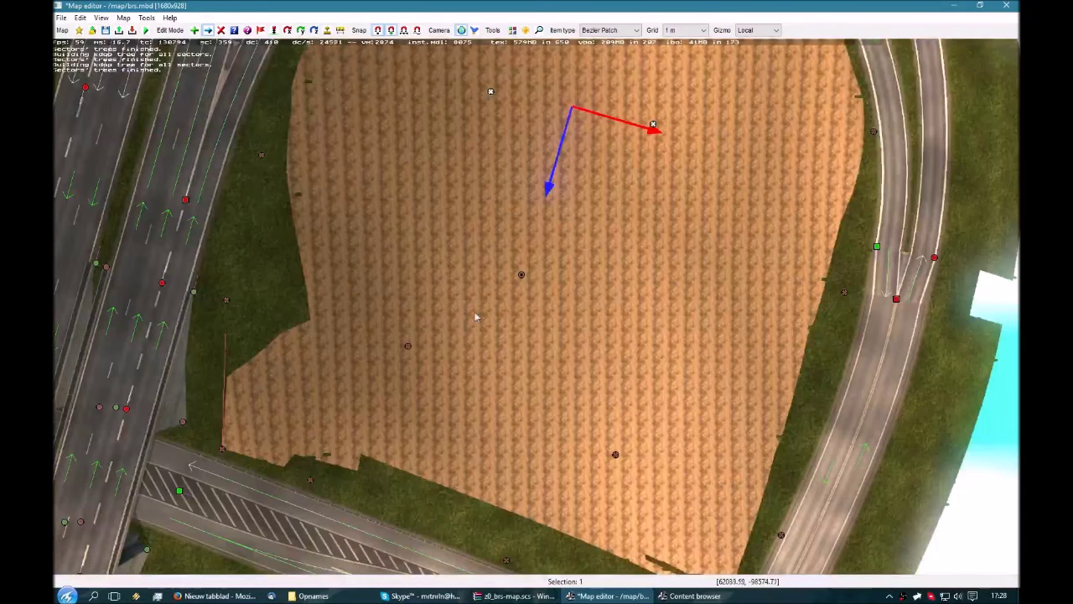
Step: Raise the two interior control points nearest the striped road together
key(p)
scroll(614, 453, down, 3)
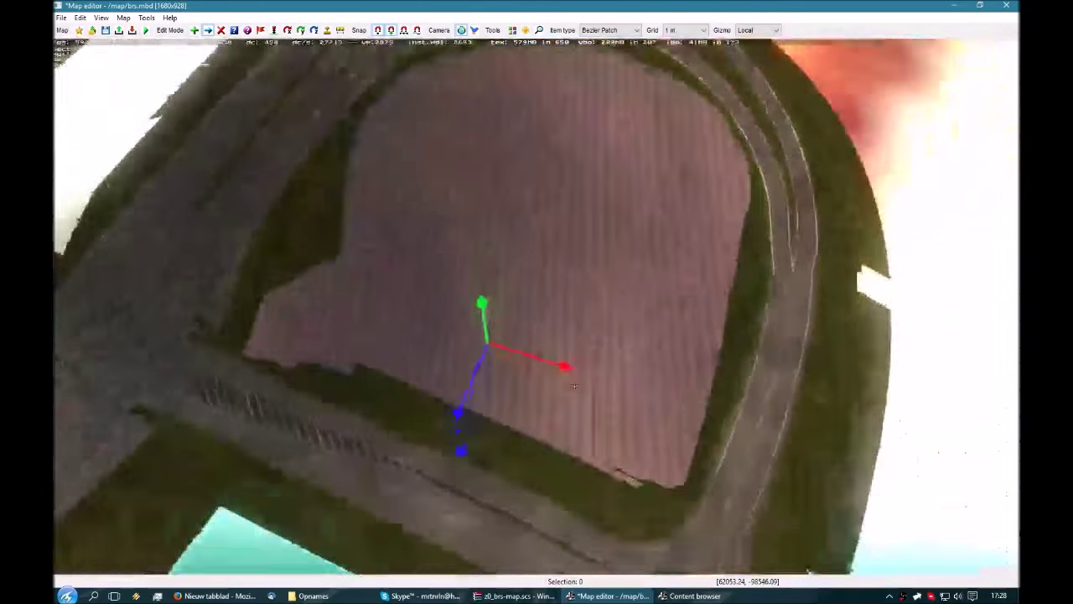
right_drag(614, 453, 659, 400)
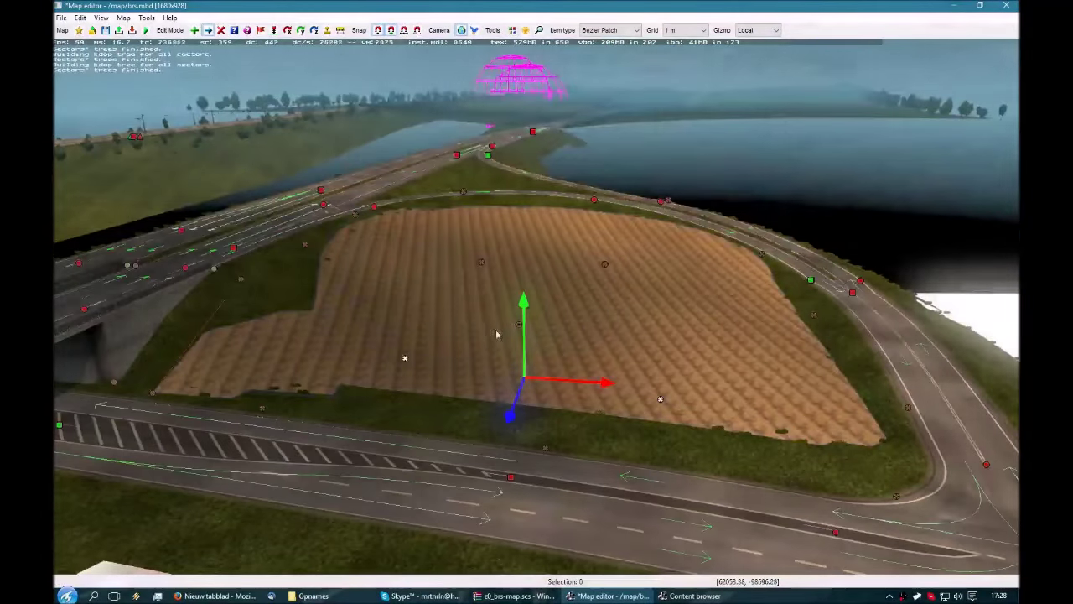
mouse_move(527, 316)
mouse_down()
mouse_move(530, 329)
mouse_move(535, 318)
mouse_up()
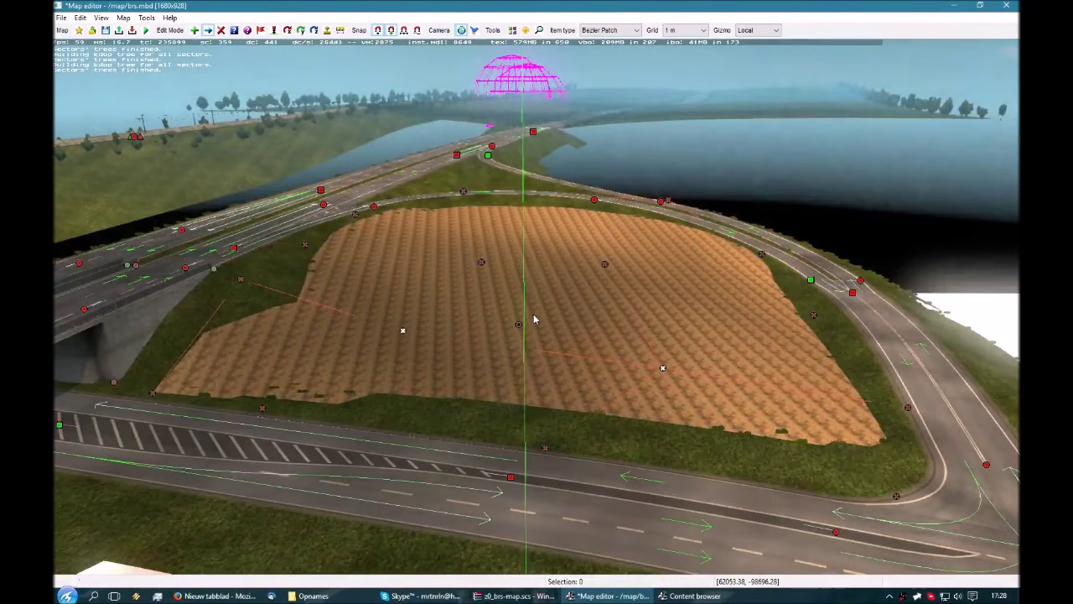
key(p)
Step: Adjust the heights of the two intermediate control points along the patch's edge beside the striped road
right_drag(594, 317, 579, 383)
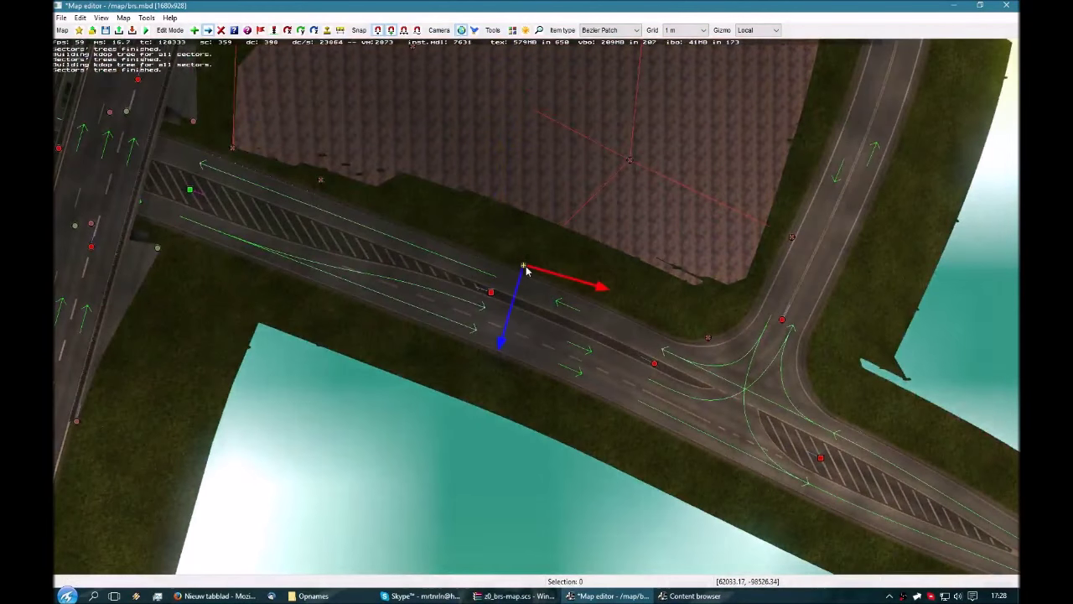
key(p)
right_drag(527, 270, 531, 313)
drag(520, 312, 546, 318)
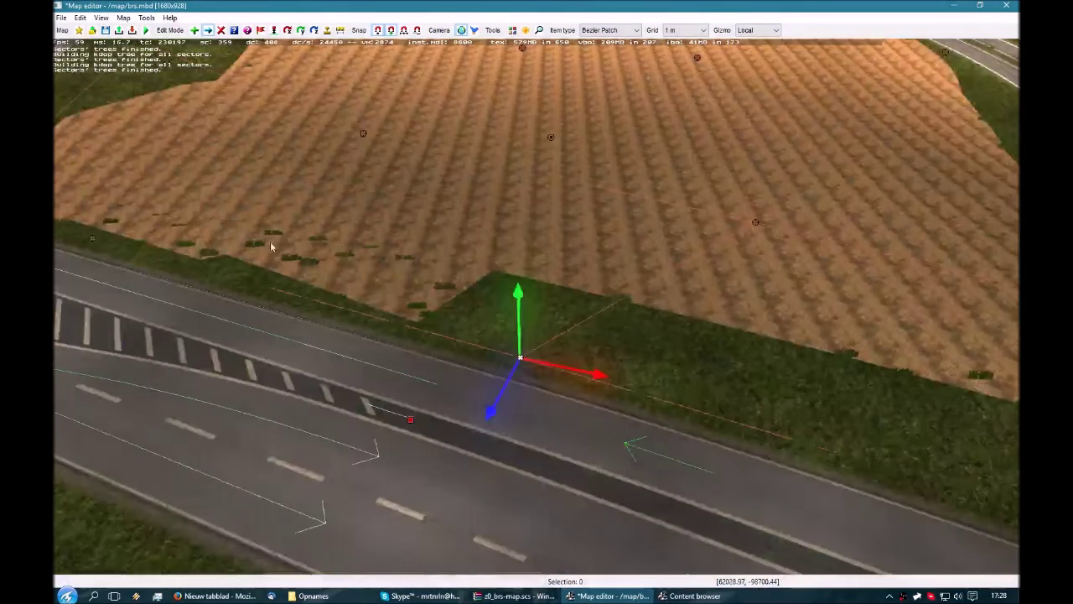
mouse_move(95, 235)
mouse_move(88, 228)
mouse_down()
mouse_move(88, 219)
mouse_move(93, 227)
mouse_up()
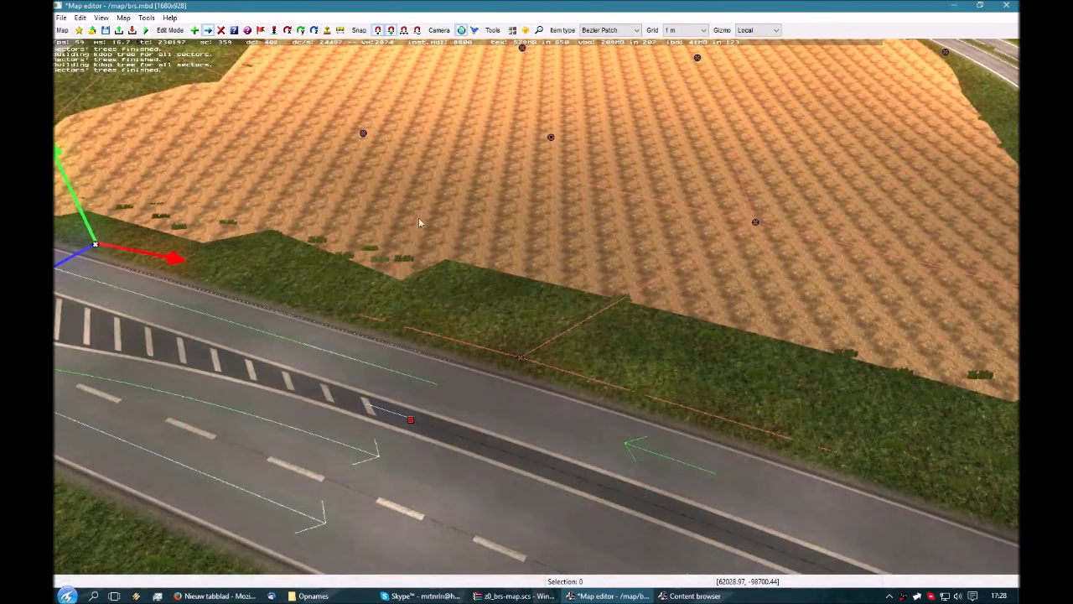
Step: Adjust the heights of the edge control point beside the striped road and the interior control point nearest the highway
click(641, 301)
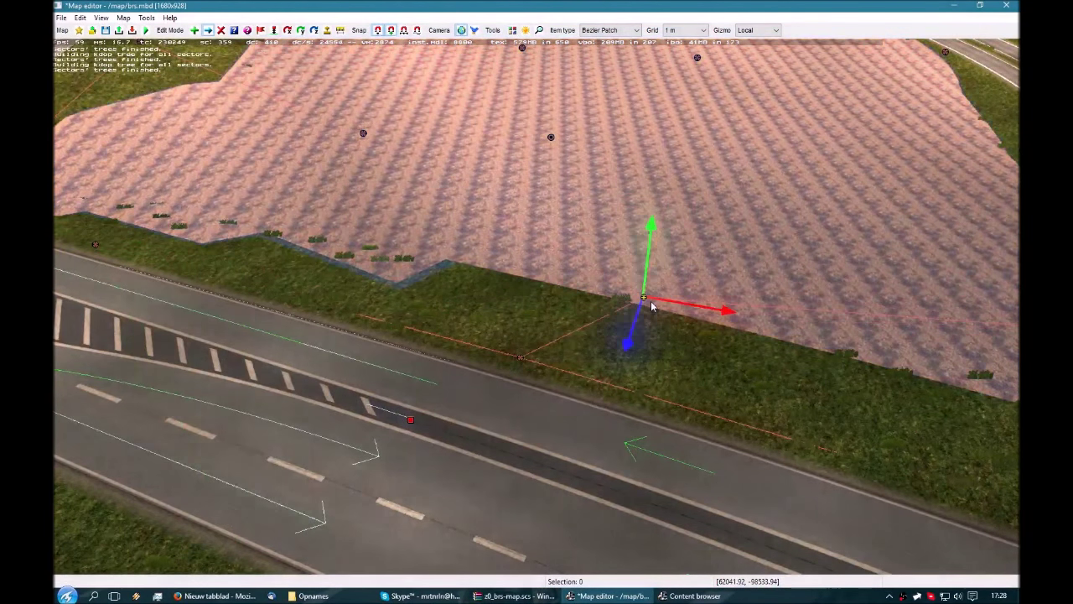
drag(644, 253, 656, 195)
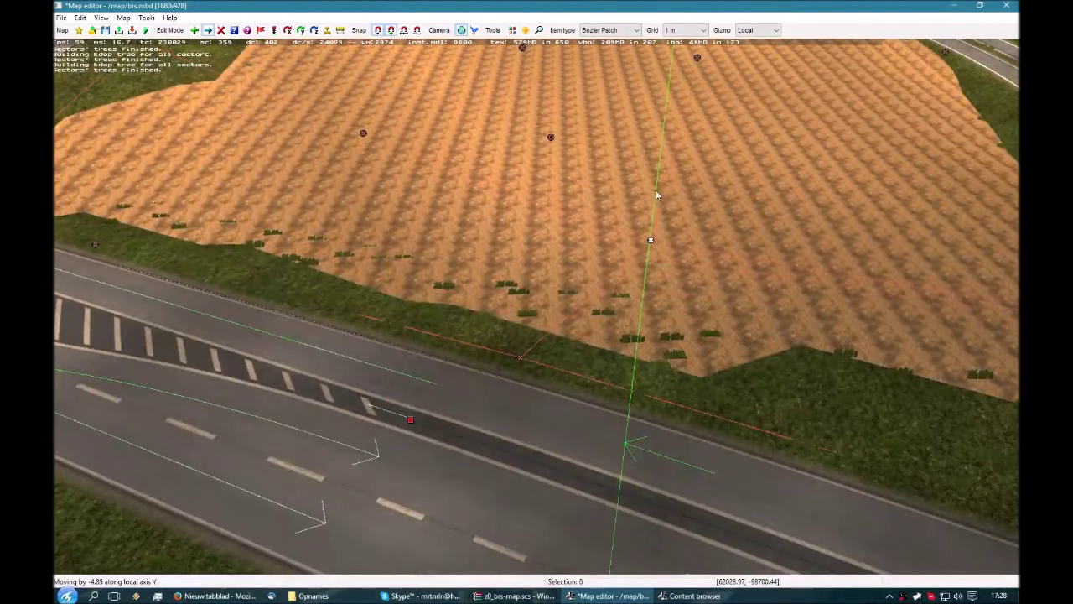
click(363, 132)
drag(360, 108, 289, 150)
Step: Adjust the patch's corner control point at the road junction and reposition the neighbouring edge control point along the ramp road
middle_drag(285, 153, 285, 152)
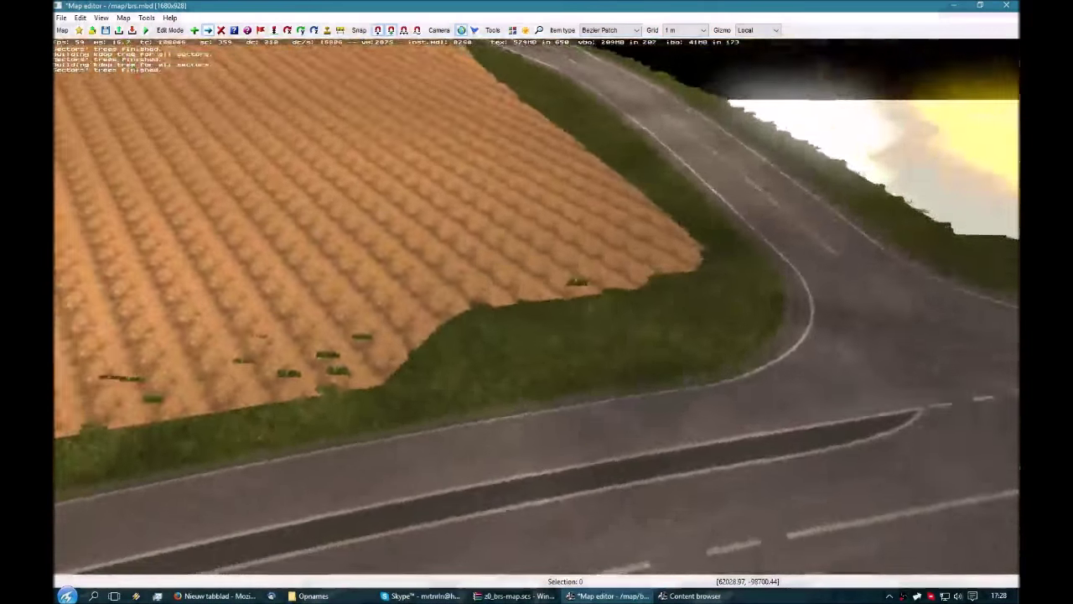
click(768, 344)
drag(779, 290, 779, 284)
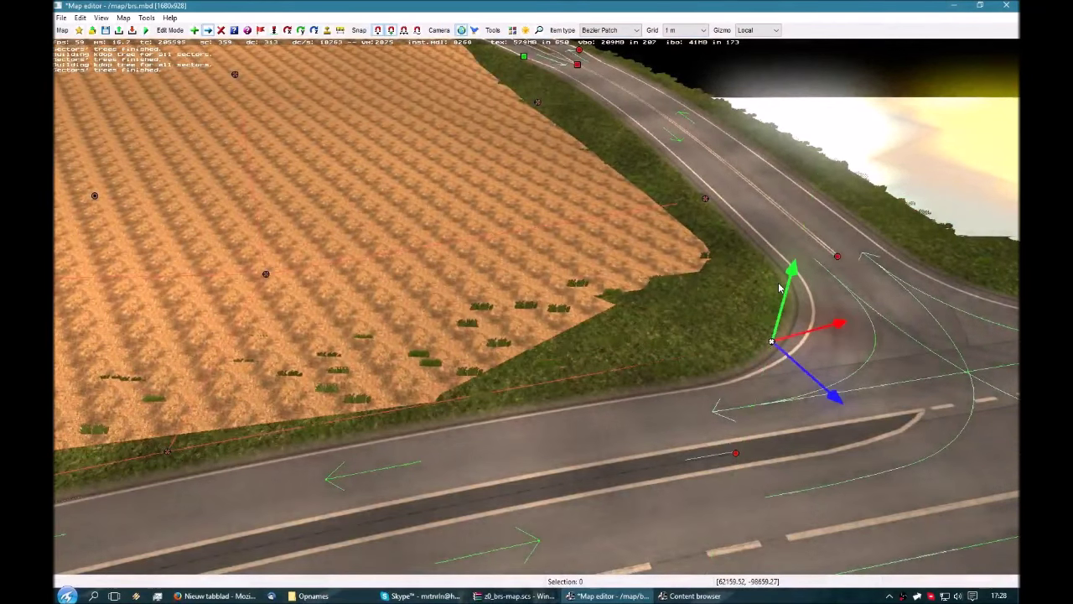
middle_drag(778, 284, 536, 308)
click(713, 282)
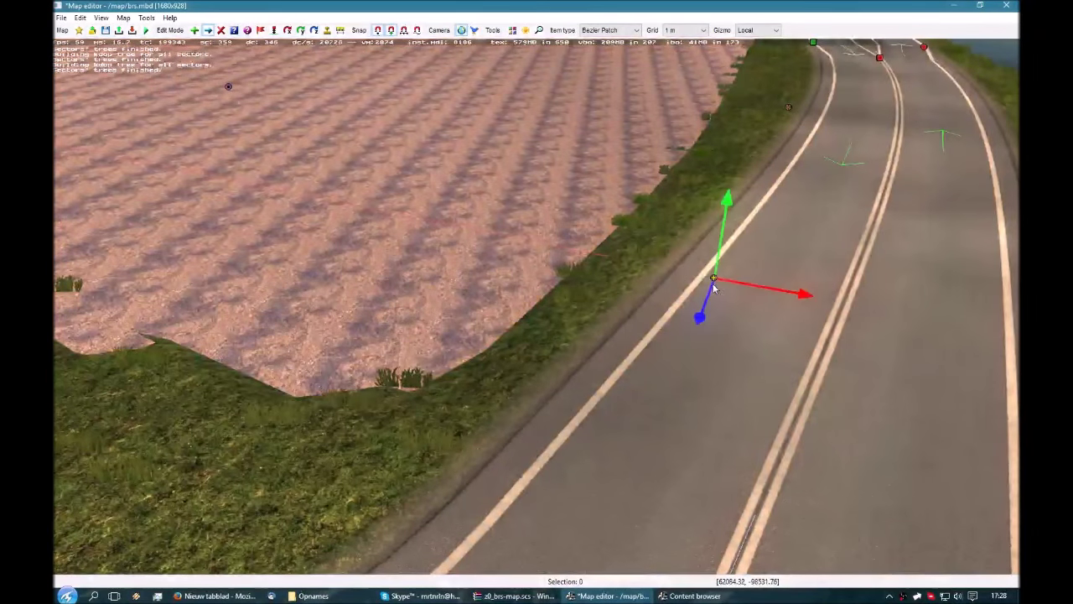
drag(715, 270, 758, 229)
drag(812, 277, 691, 418)
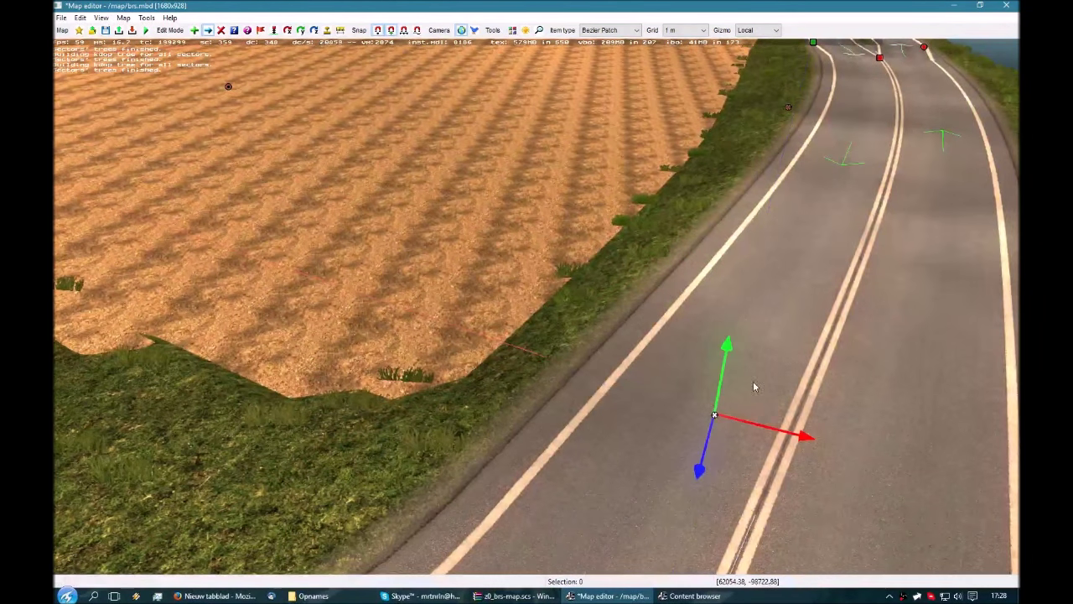
Step: Change the bezier patch's material to grass_green_main_sc.mat
scroll(790, 435, down, 5)
middle_drag(789, 436, 537, 252)
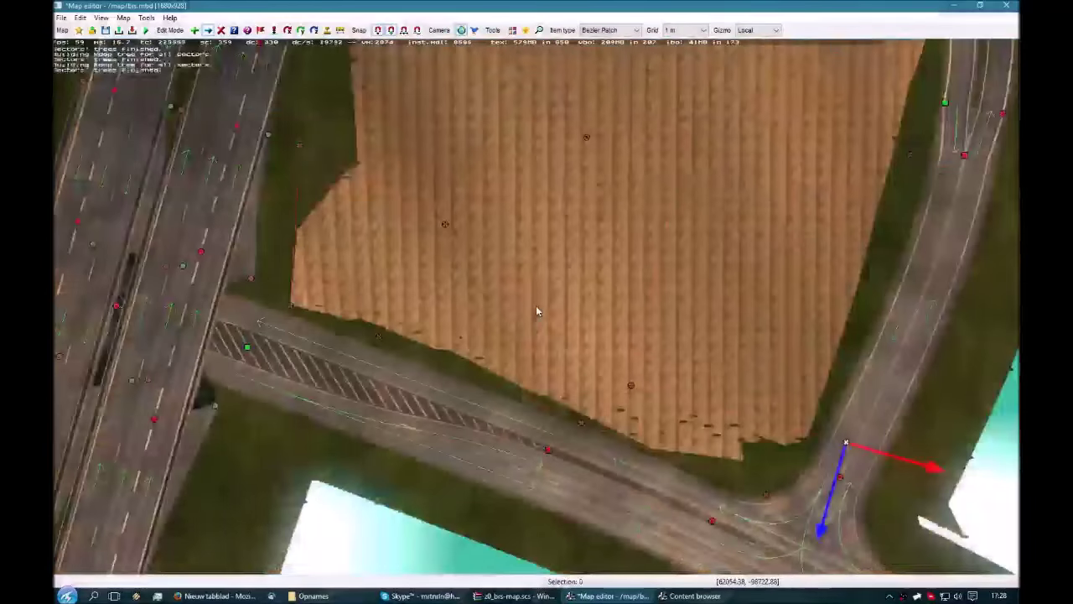
scroll(536, 311, down, 3)
scroll(536, 311, up, 3)
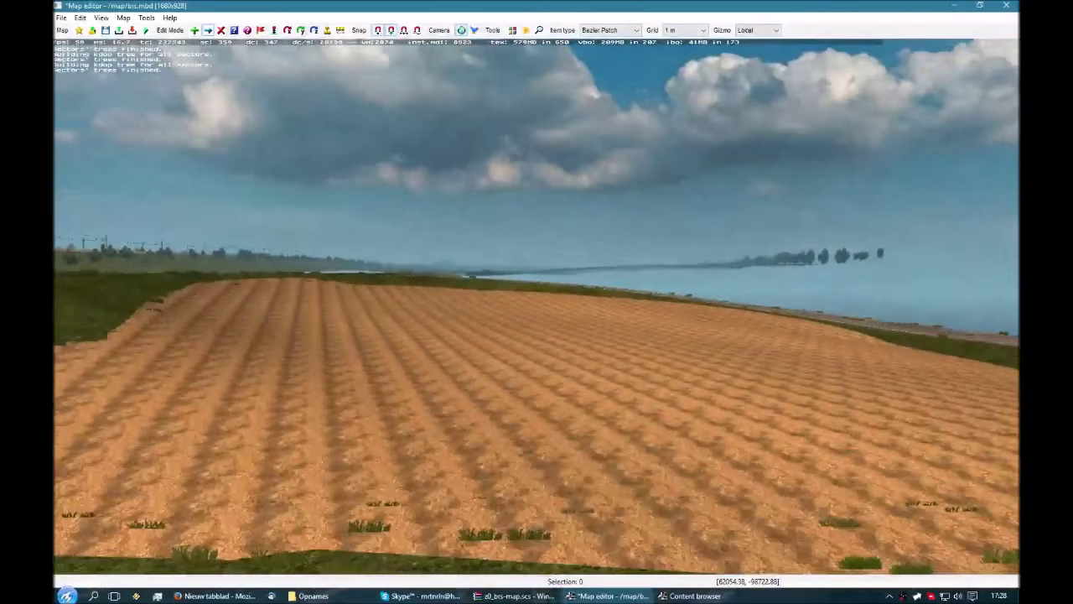
middle_drag(537, 311, 524, 303)
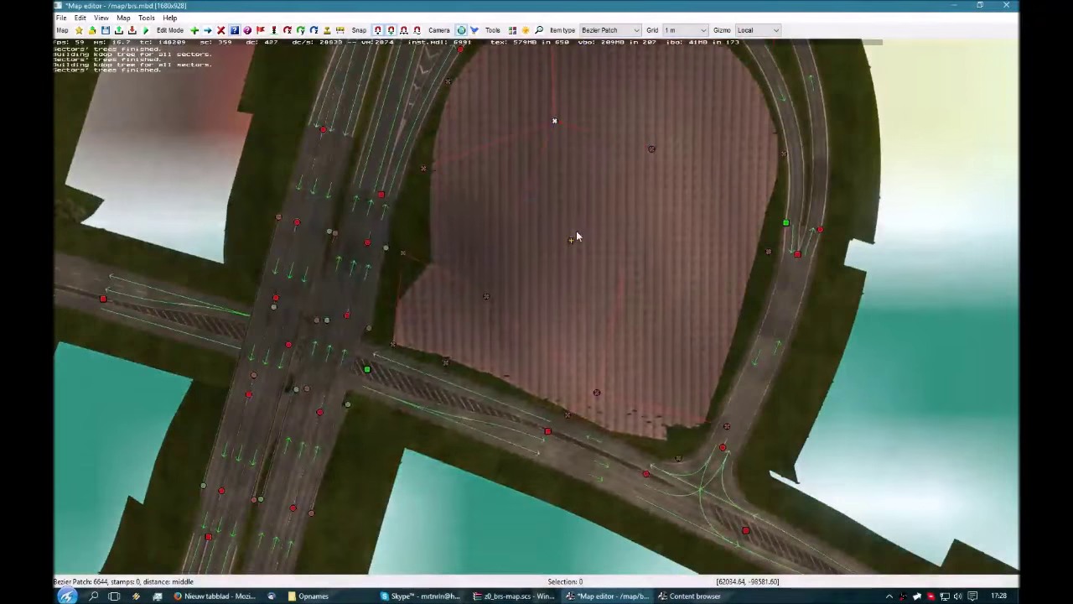
double_click(577, 232)
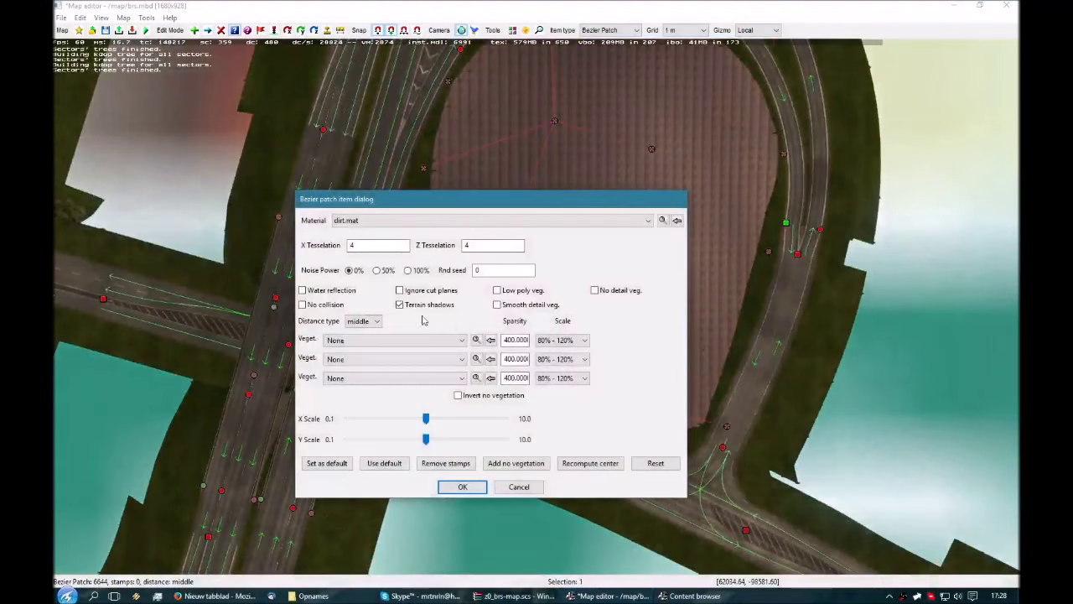
click(411, 225)
drag(646, 243, 646, 339)
click(462, 406)
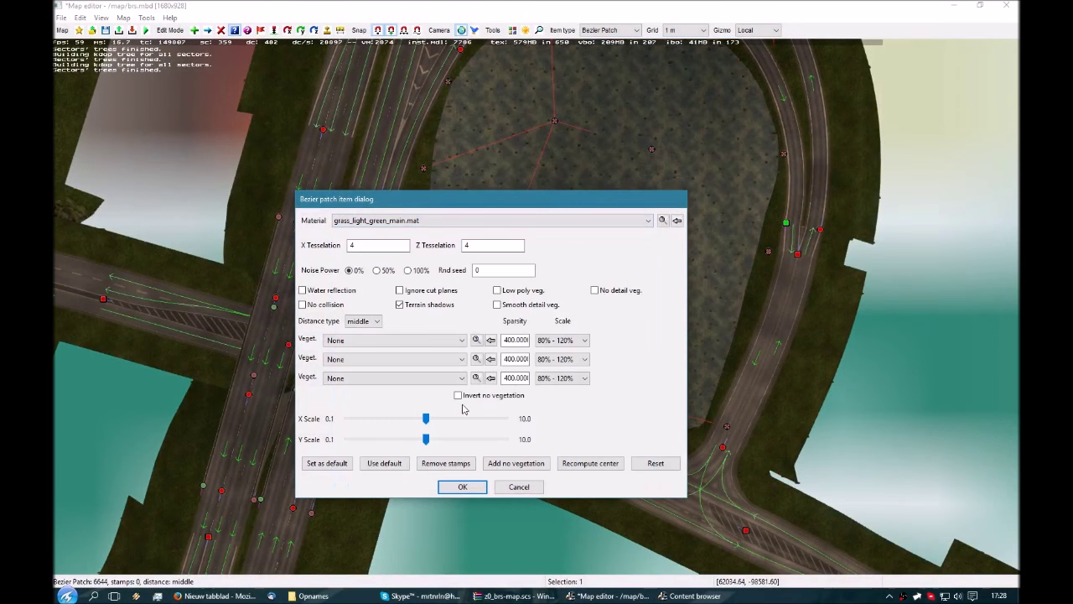
key(Up)
Step: Set the patch's first vegetation to sc- leaved with 60% - 100% scale and a sparsity of 350
click(412, 340)
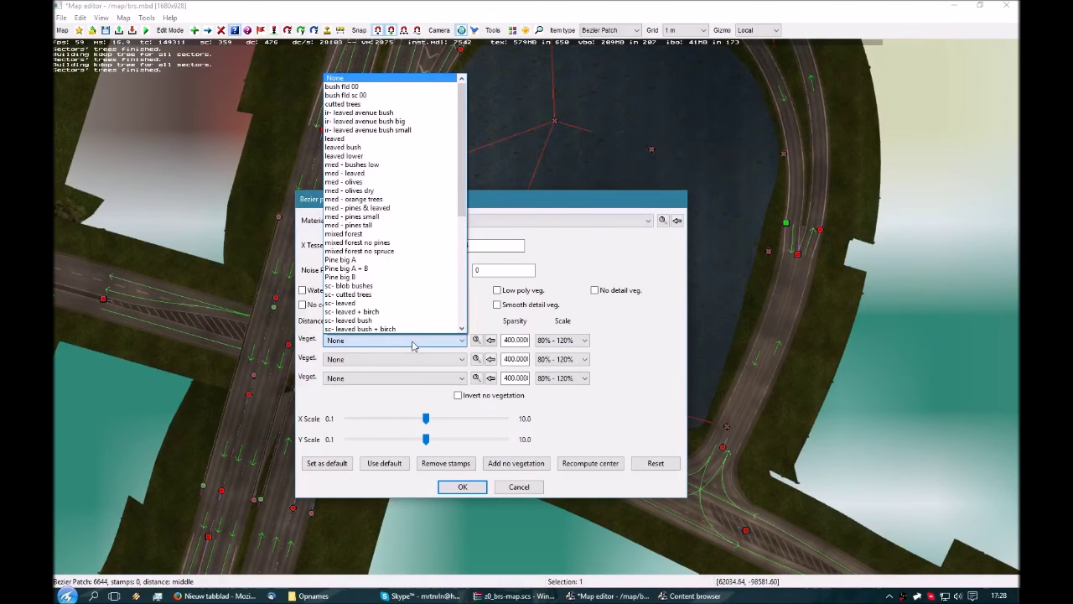
drag(461, 197, 462, 222)
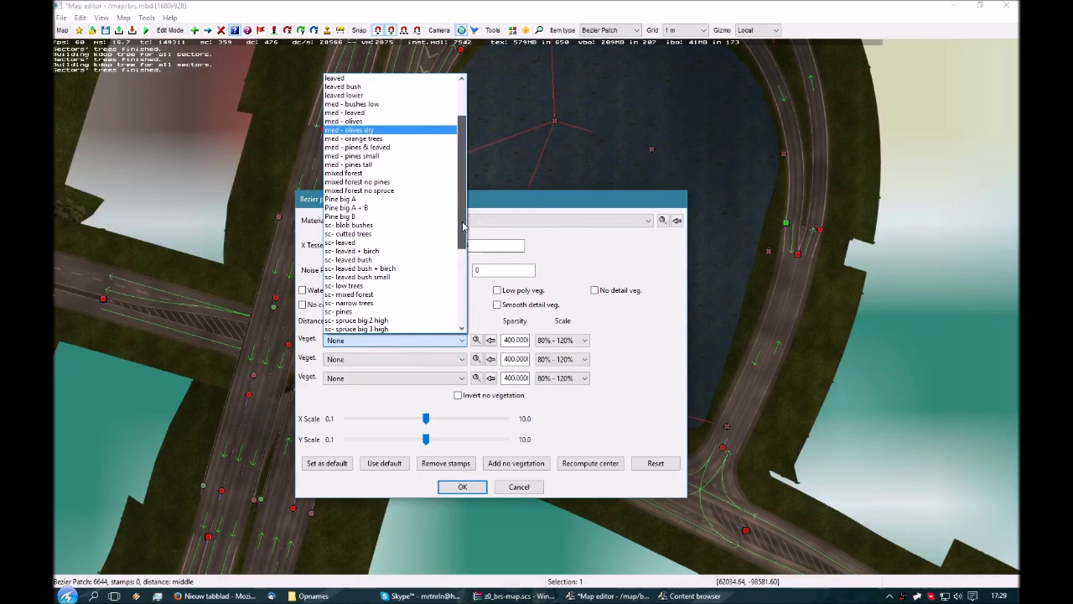
click(383, 243)
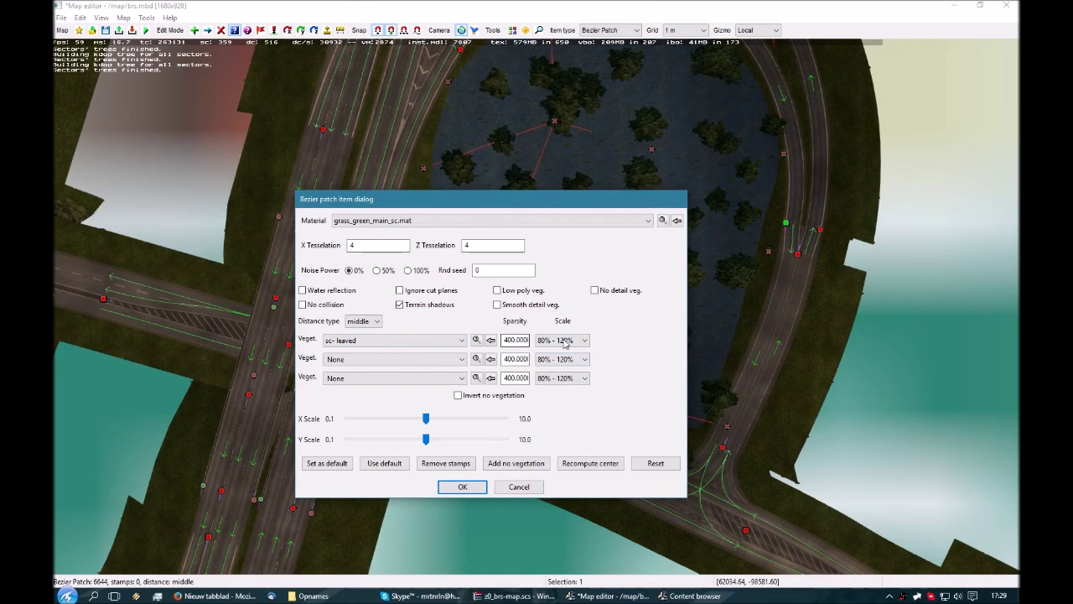
click(567, 361)
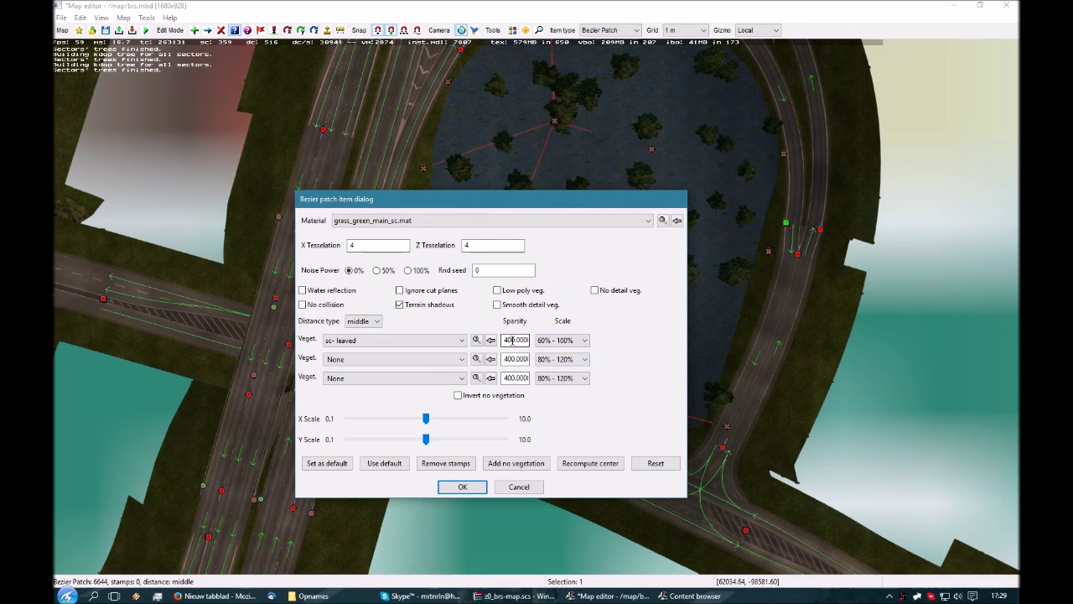
text(35)
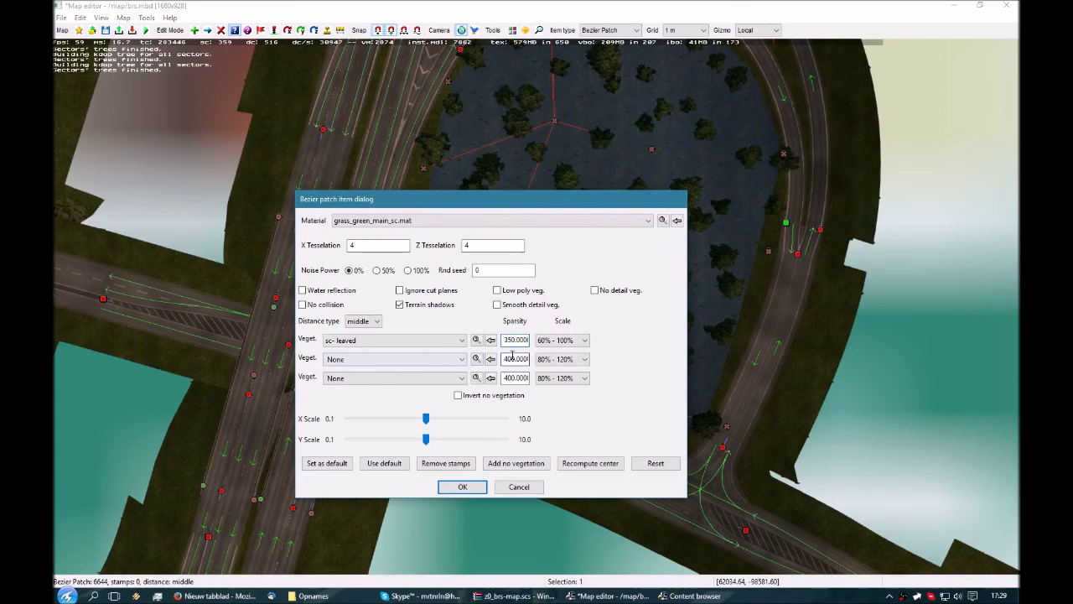
Step: Add sc- leaved bush as the second vegetation with sparsity 300 and 60% - 100% scale, apply the patch settings and dismiss the autosave
click(413, 362)
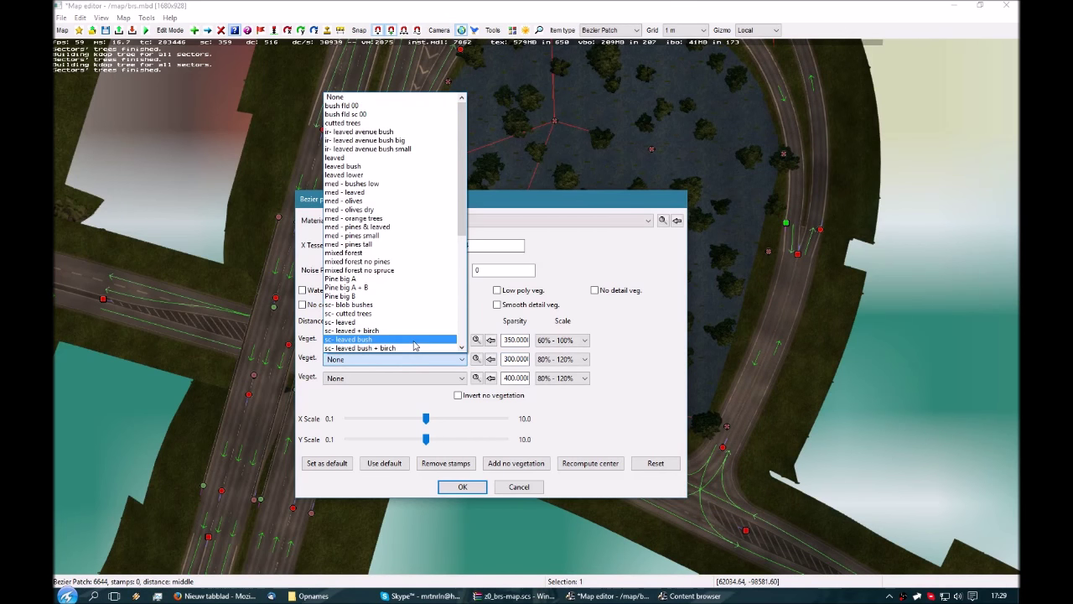
click(414, 341)
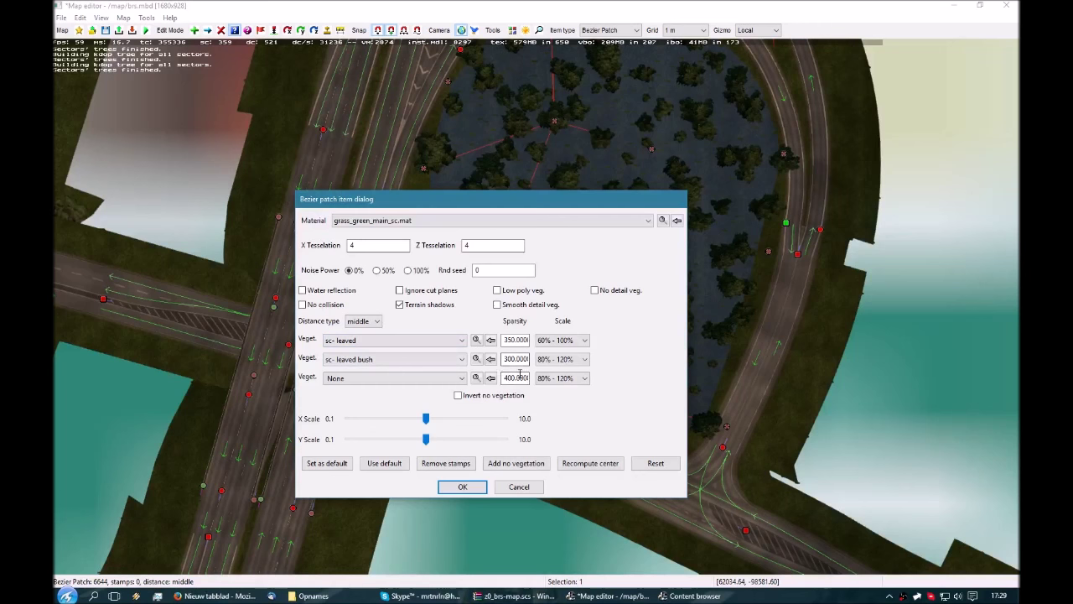
click(550, 381)
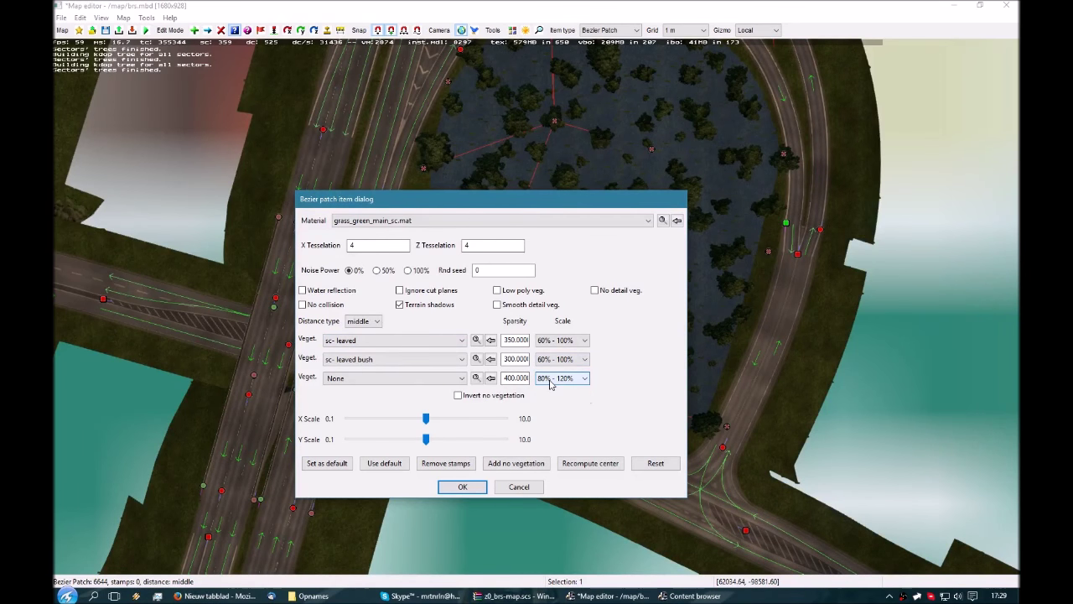
click(461, 487)
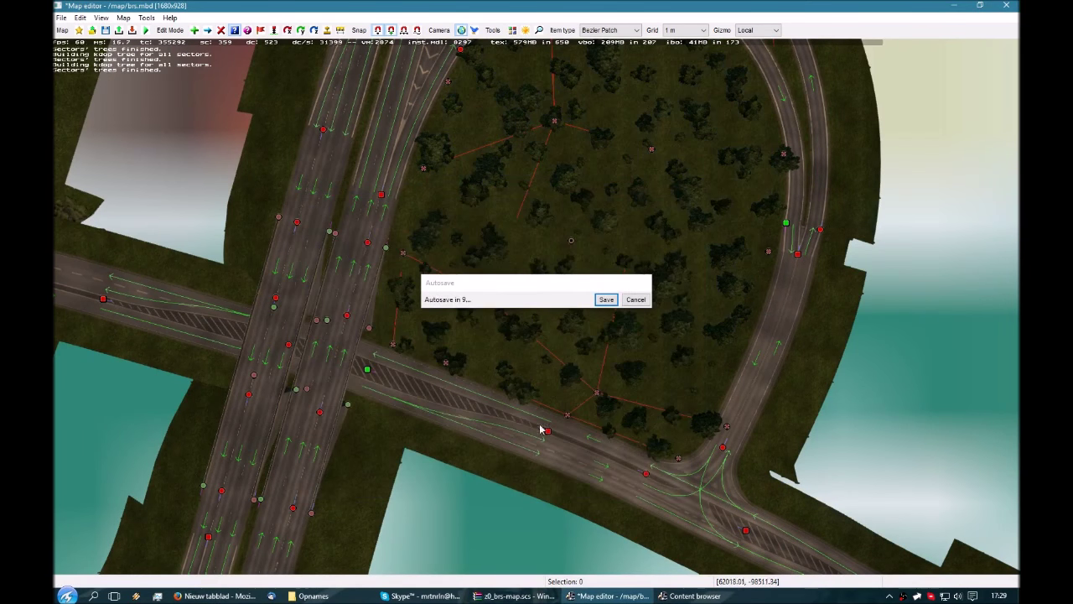
click(632, 303)
Step: Inspect the planted patch from several angles and check its vegetation settings without changing them
key(p)
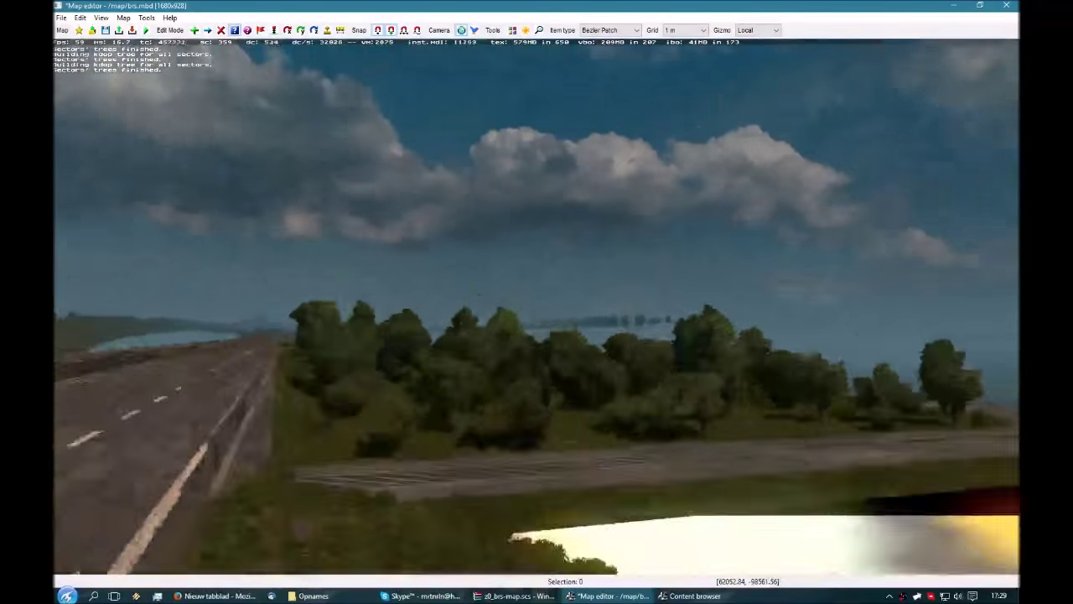
key(KP_8)
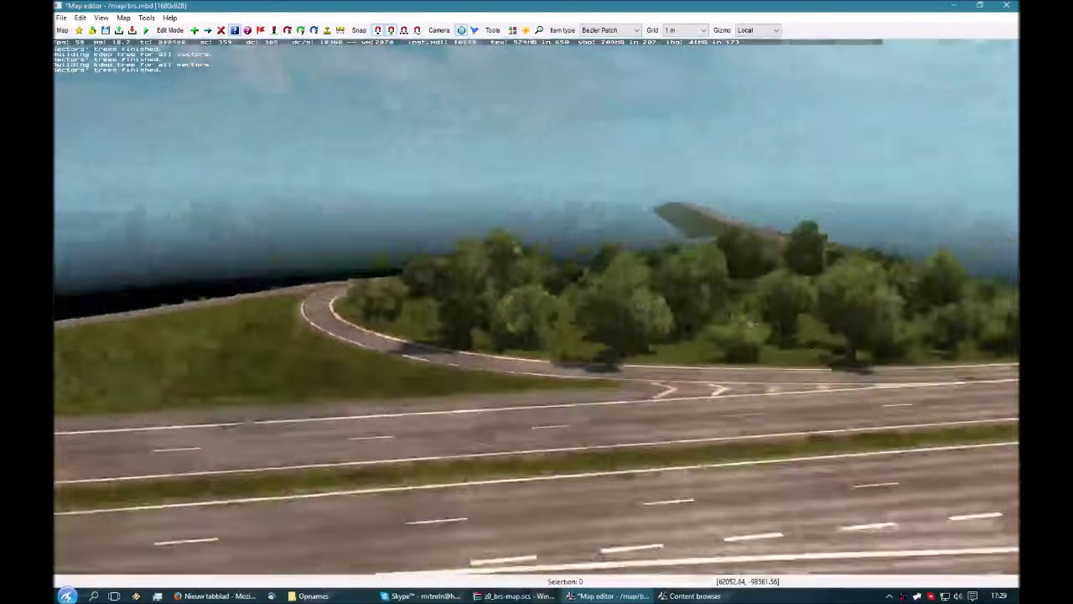
key(KP_5)
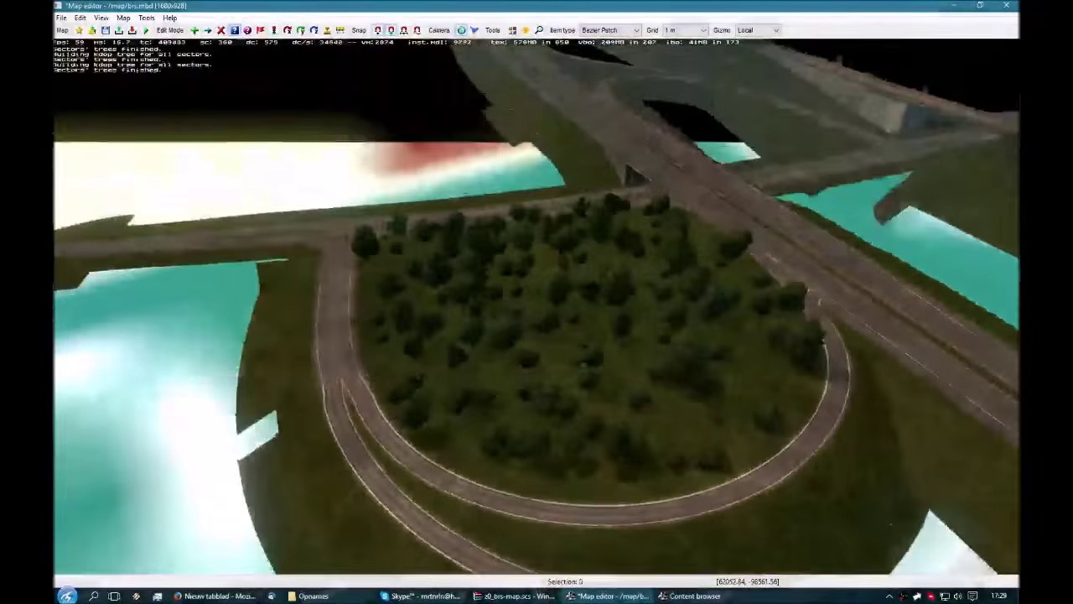
key(KP_8)
key(p)
scroll(549, 328, down, 1)
right_drag(505, 319, 454, 314)
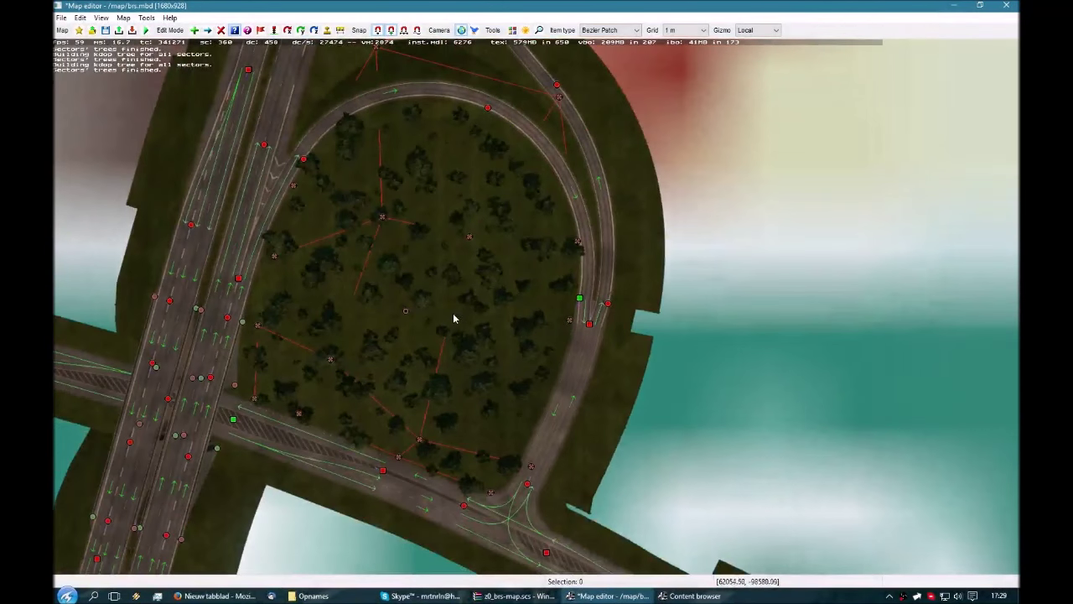
double_click(446, 310)
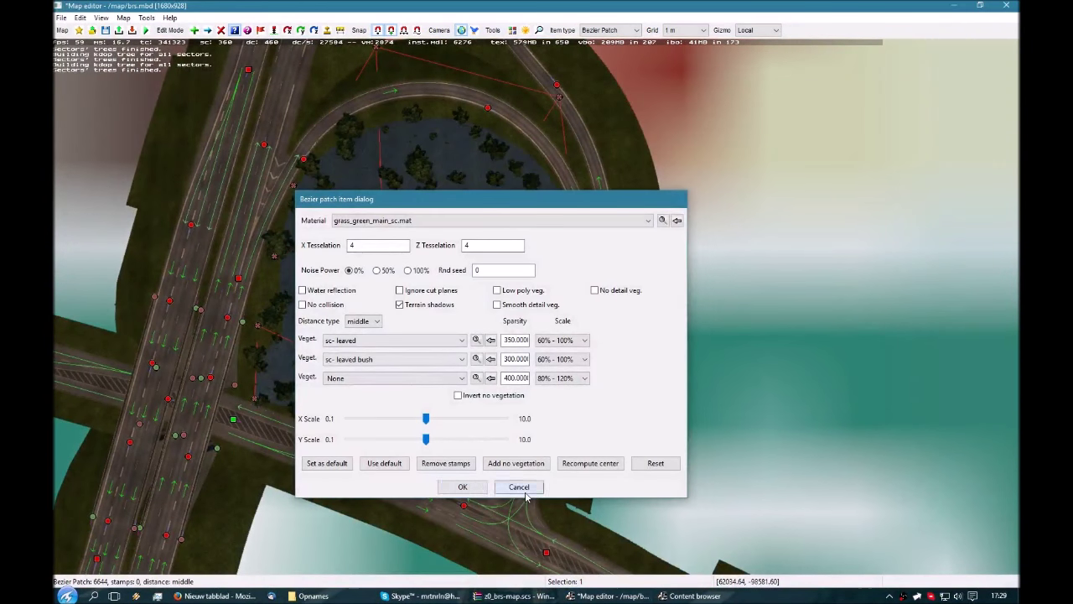
click(517, 482)
Step: Set up a stamp using the 3x3 with trans. template and the grass_dry_tall_sc.mat material
double_click(554, 451)
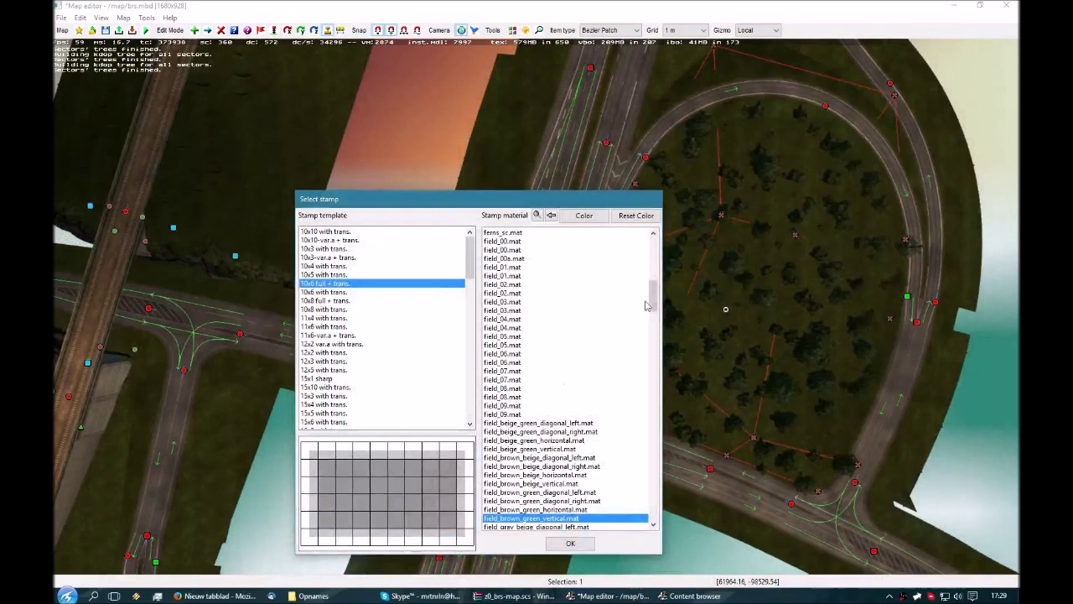
drag(470, 260, 474, 336)
click(335, 380)
scroll(360, 369, down, 1)
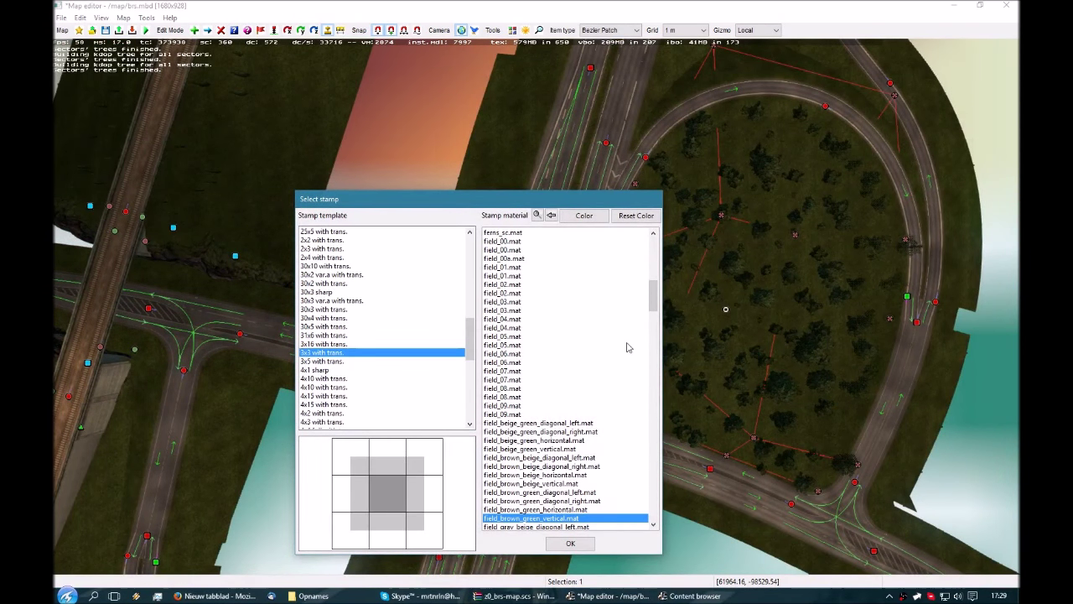
drag(650, 298, 646, 366)
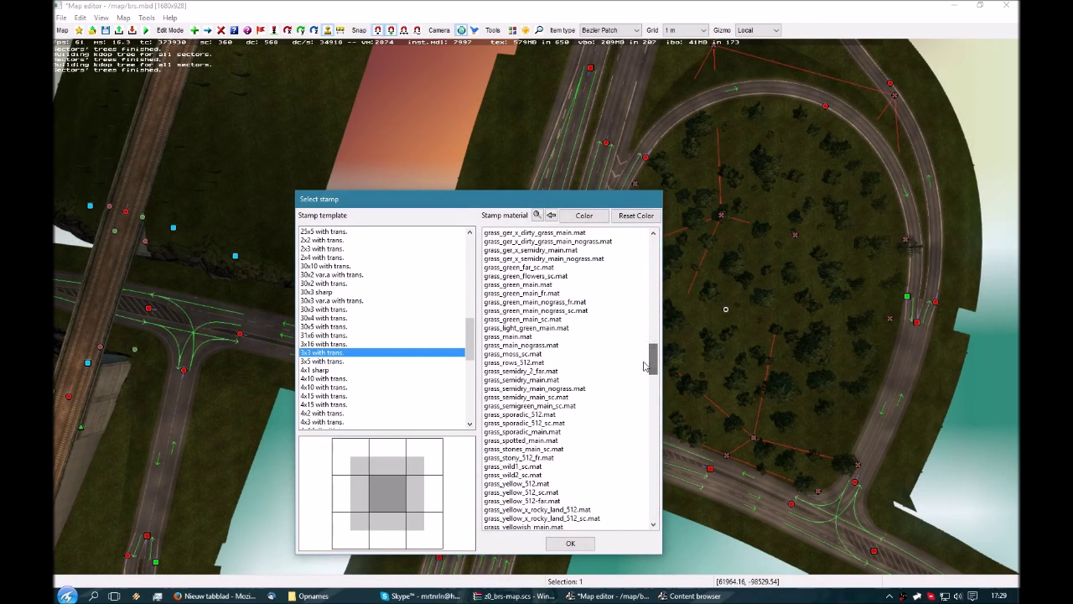
scroll(530, 382, up, 3)
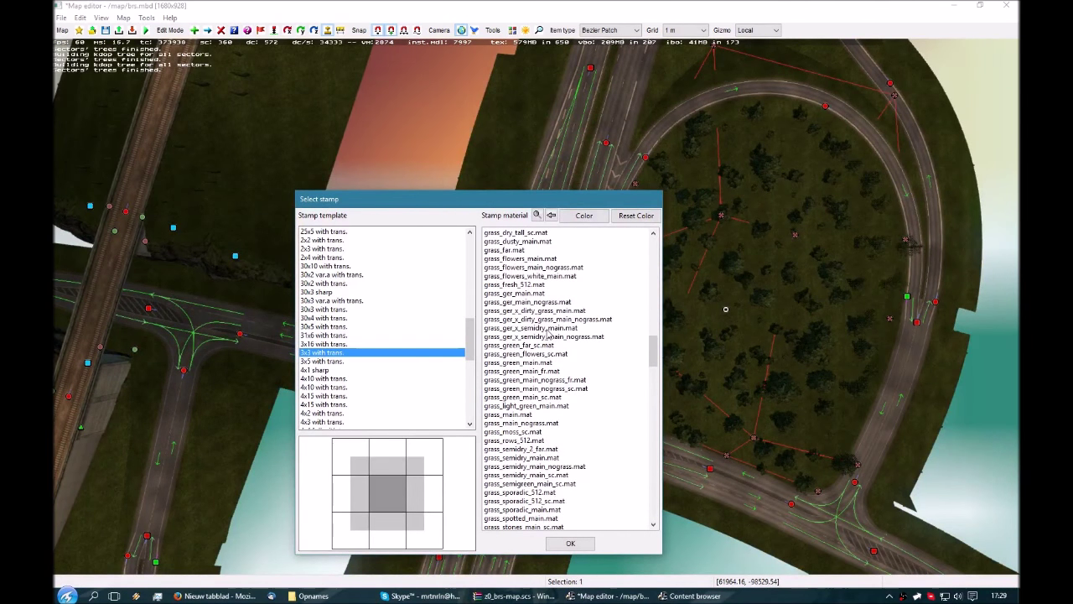
scroll(553, 369, up, 3)
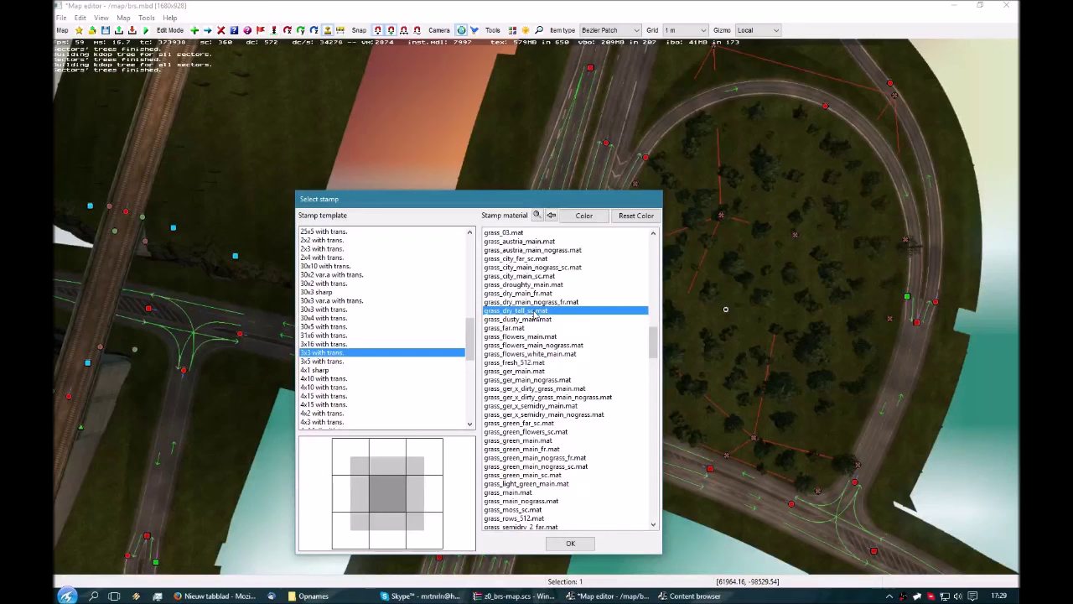
double_click(534, 312)
Step: Stamp the dry tall grass at four spots spread across the wooded patch inside the ramp loop
click(668, 338)
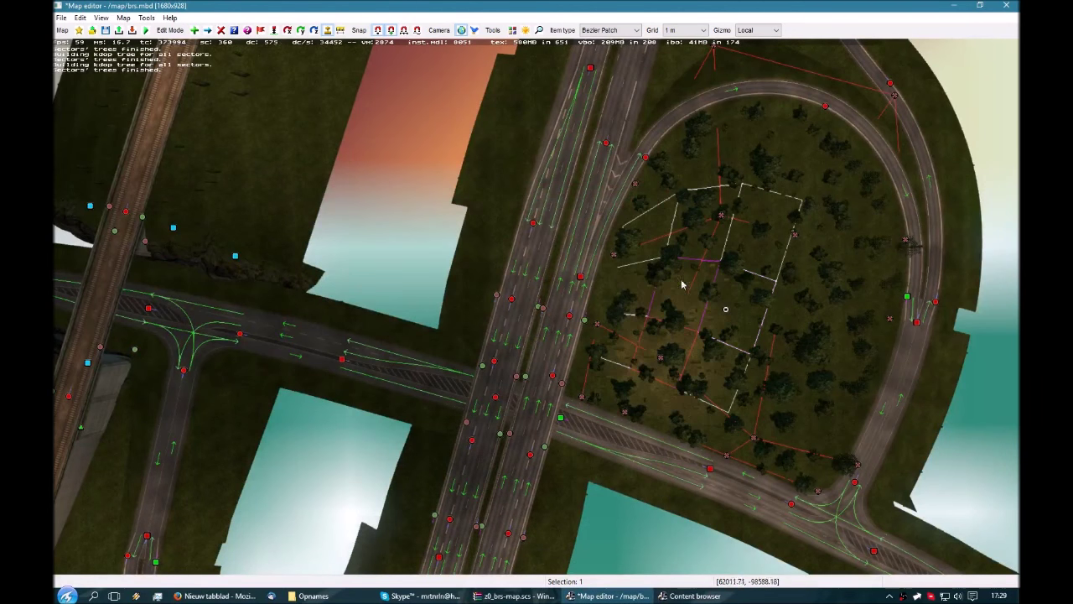
click(704, 238)
click(813, 248)
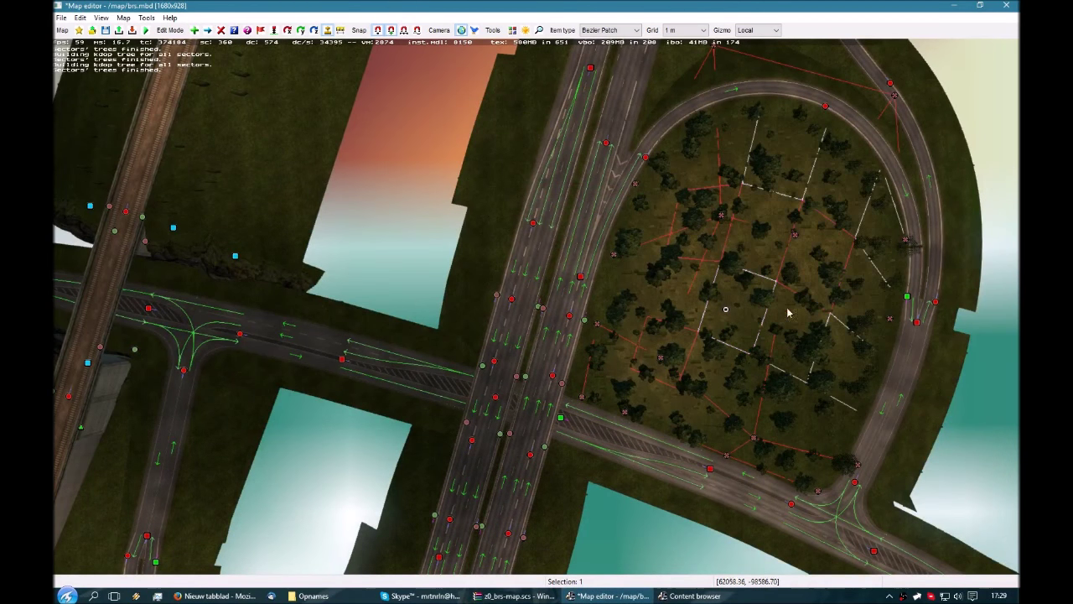
click(763, 363)
Step: Examine the stamped grass and trees inside the ramp loop from a distance and up close
right_drag(711, 320, 697, 348)
key(p)
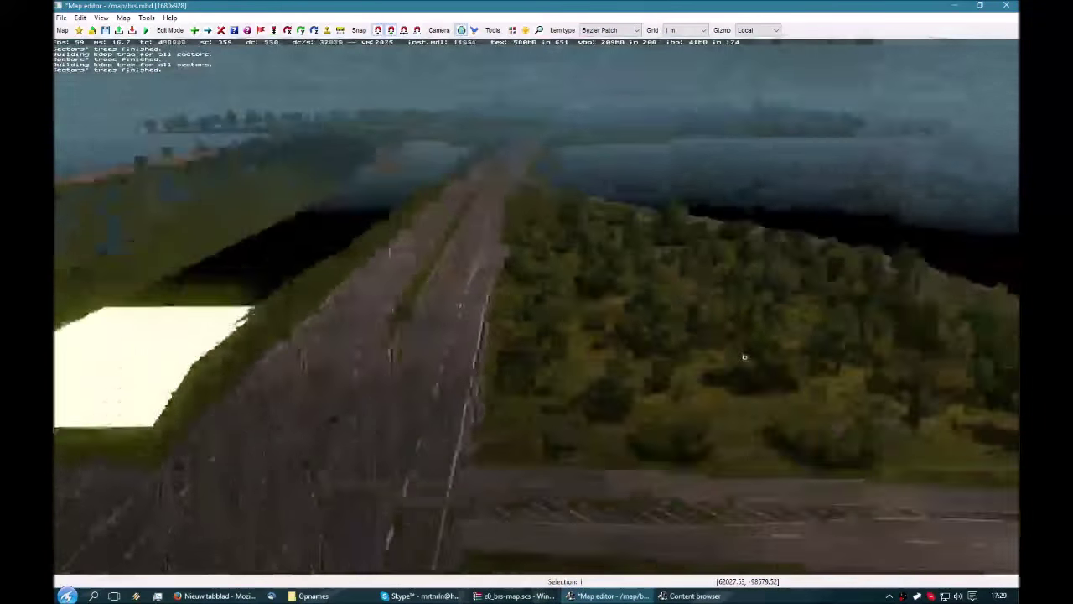
middle_drag(745, 357, 587, 318)
scroll(545, 349, up, 3)
scroll(592, 299, down, 3)
scroll(537, 366, up, 3)
scroll(537, 366, down, 3)
scroll(627, 384, down, 3)
scroll(628, 382, up, 3)
scroll(632, 359, down, 3)
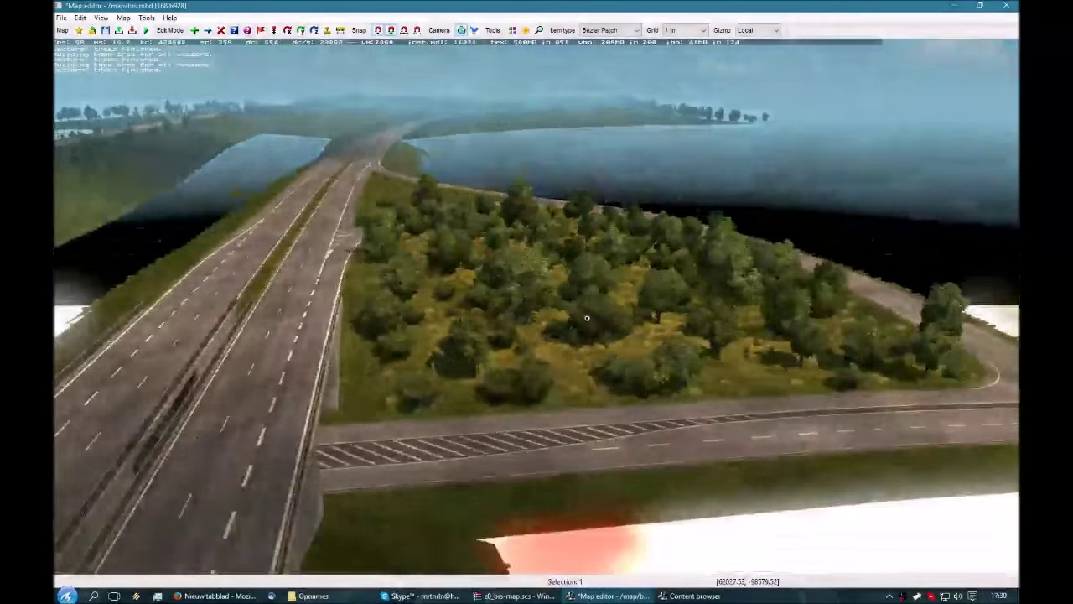
scroll(607, 323, up, 3)
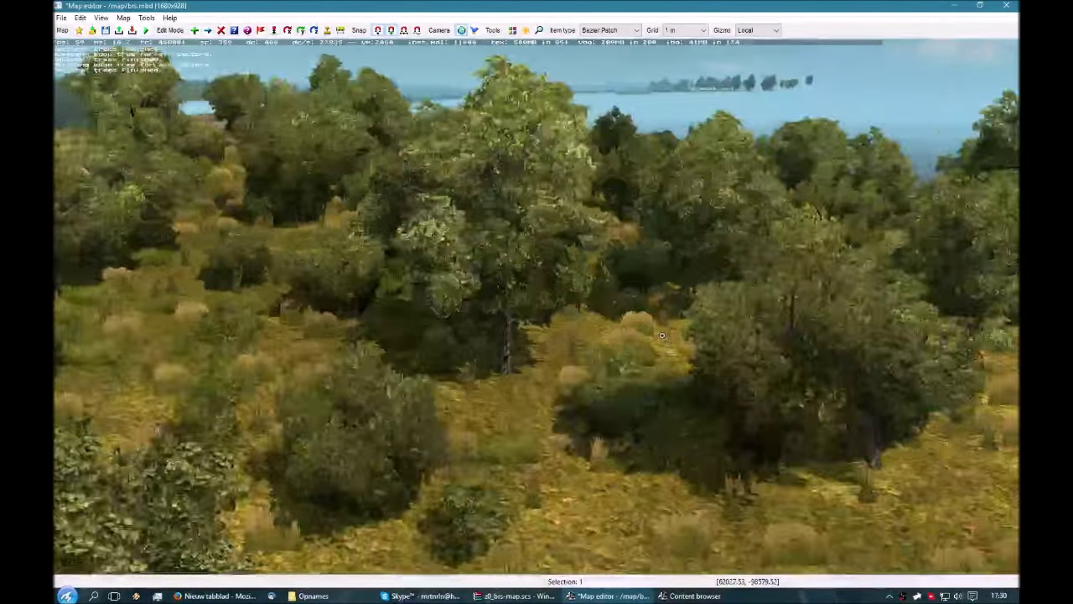
Step: Rotate the pasted wooded terrain patch and move it into the ramp loop on the opposite side of the highway
scroll(607, 323, down, 3)
mouse_move(607, 323)
middle_down()
mouse_move(621, 338)
mouse_move(551, 357)
mouse_move(592, 330)
middle_up()
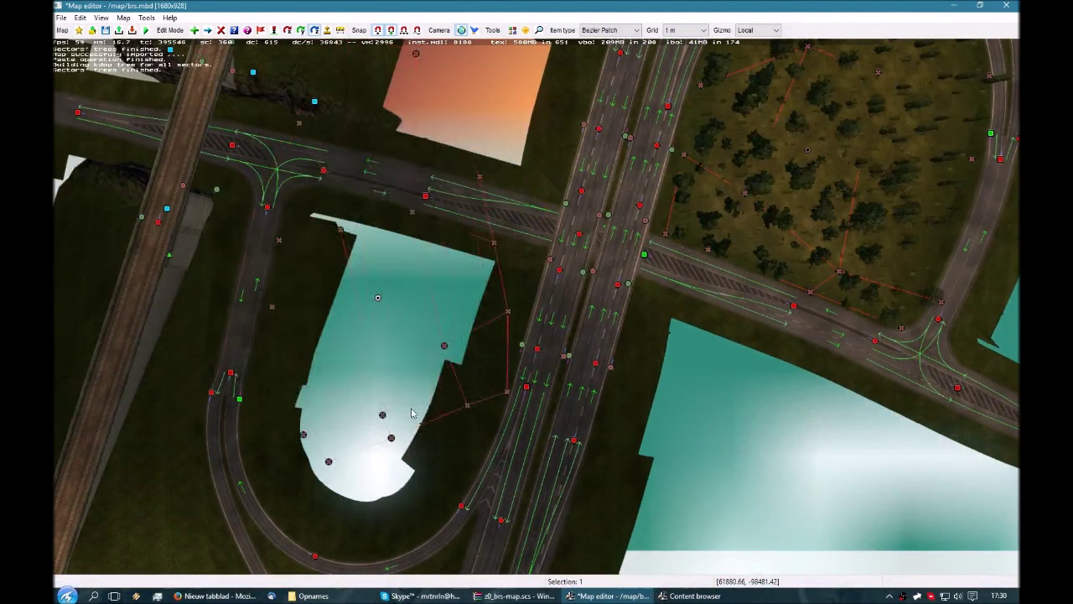
key(r)
drag(411, 412, 385, 432)
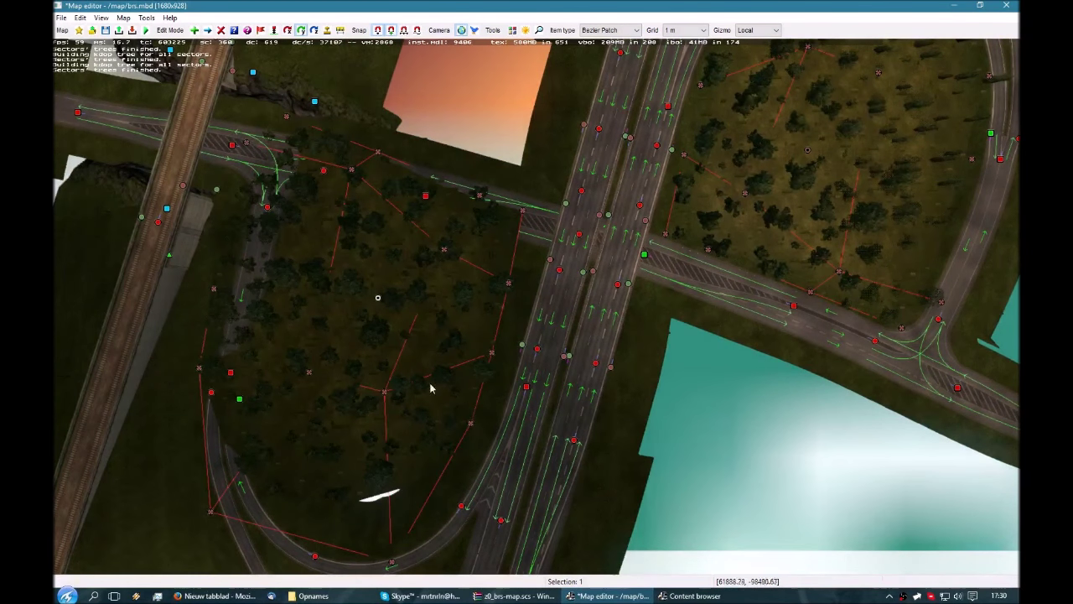
key(m)
drag(377, 308, 396, 337)
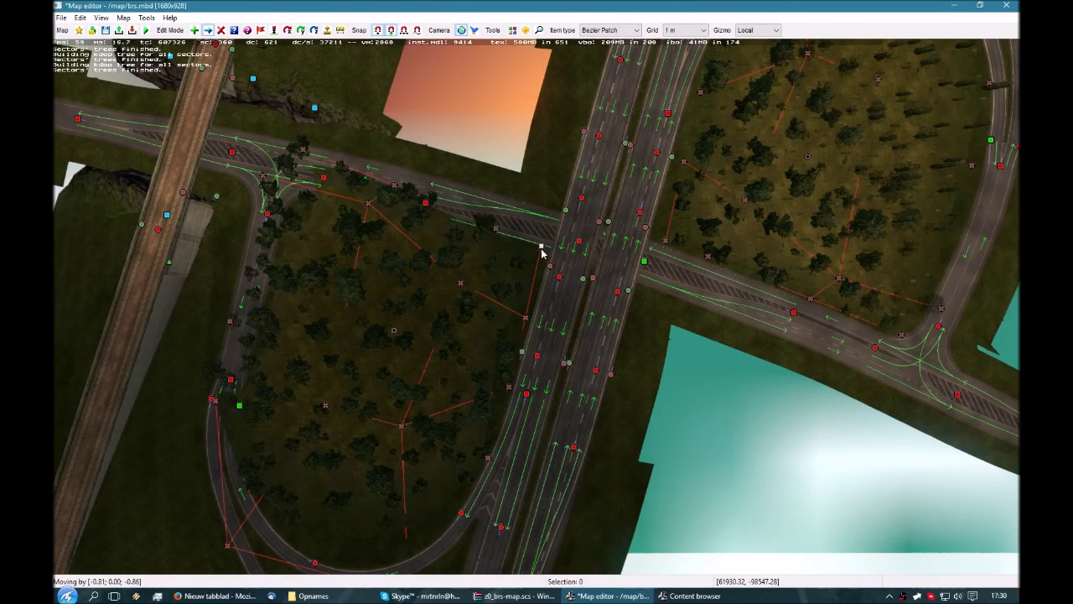
Step: Move the pasted patch's northern edge and corner control points south, off the crossing road
drag(541, 251, 476, 245)
drag(395, 184, 355, 238)
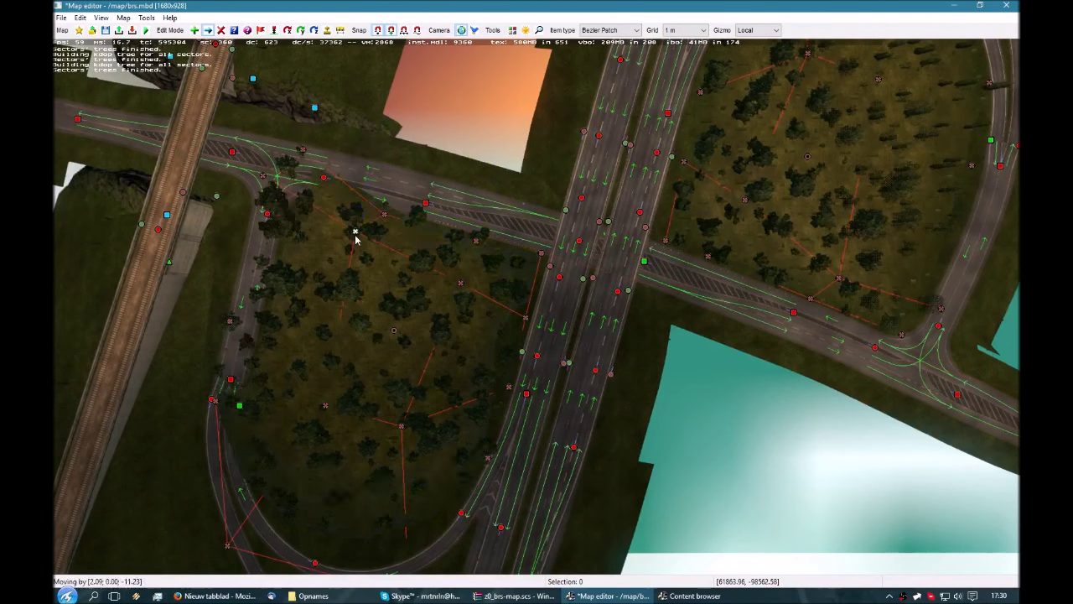
drag(306, 156, 281, 243)
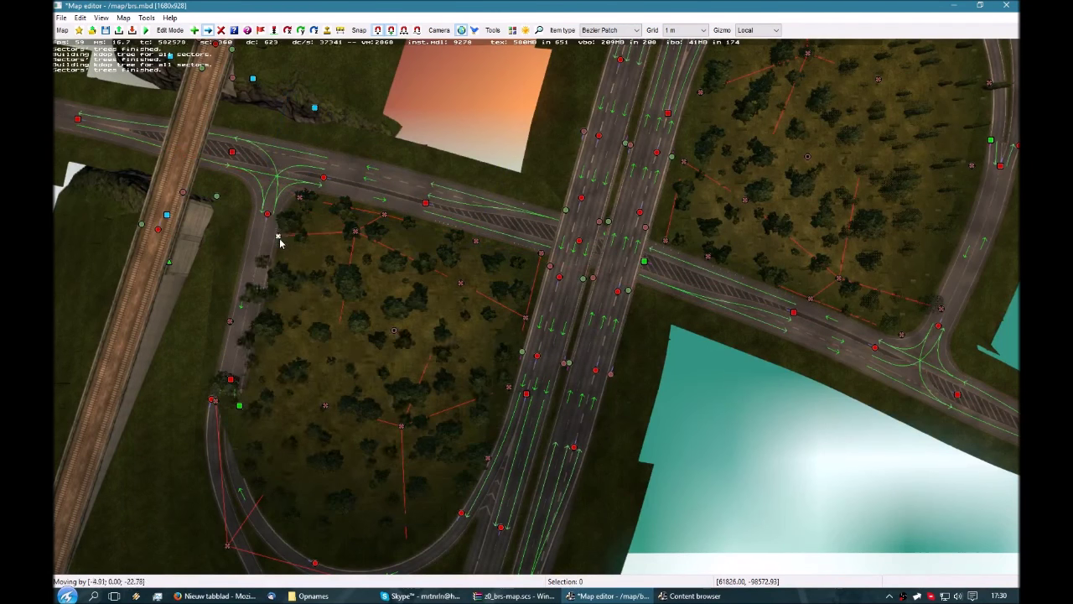
Step: Pull the patch's western edge points inward off the ramp, and shift its southwest corner beyond the outer ramp
right_drag(178, 353, 353, 296)
drag(417, 274, 435, 280)
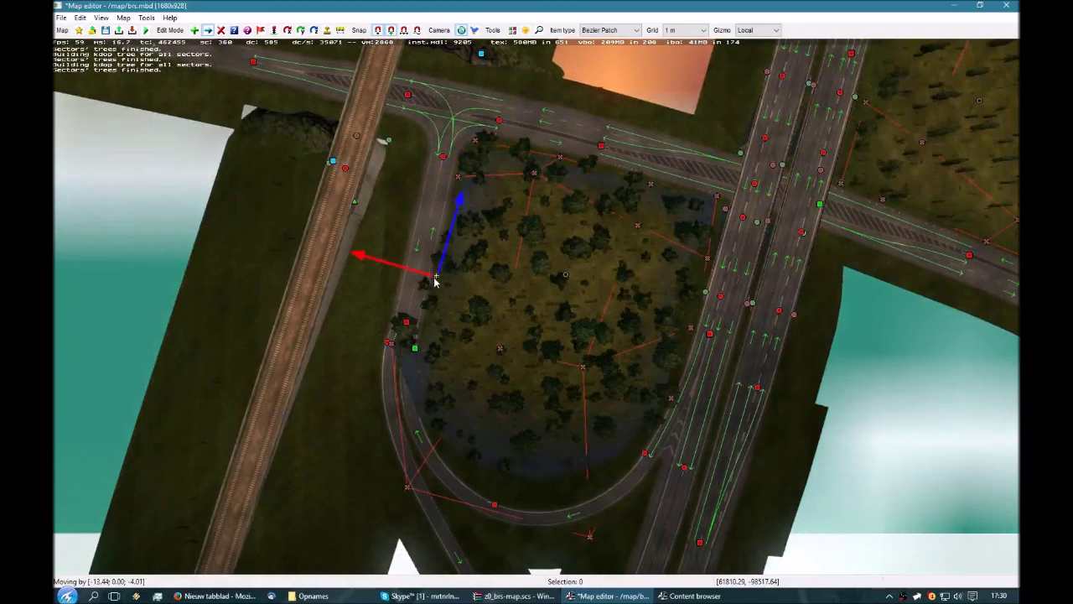
drag(394, 352, 426, 360)
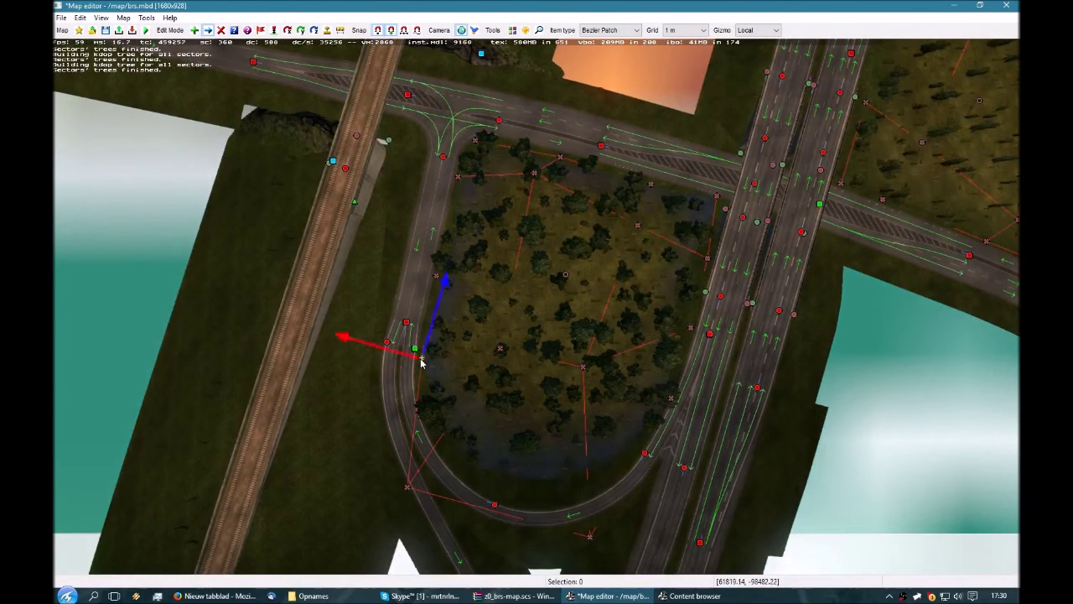
right_drag(419, 474, 431, 374)
drag(420, 387, 417, 419)
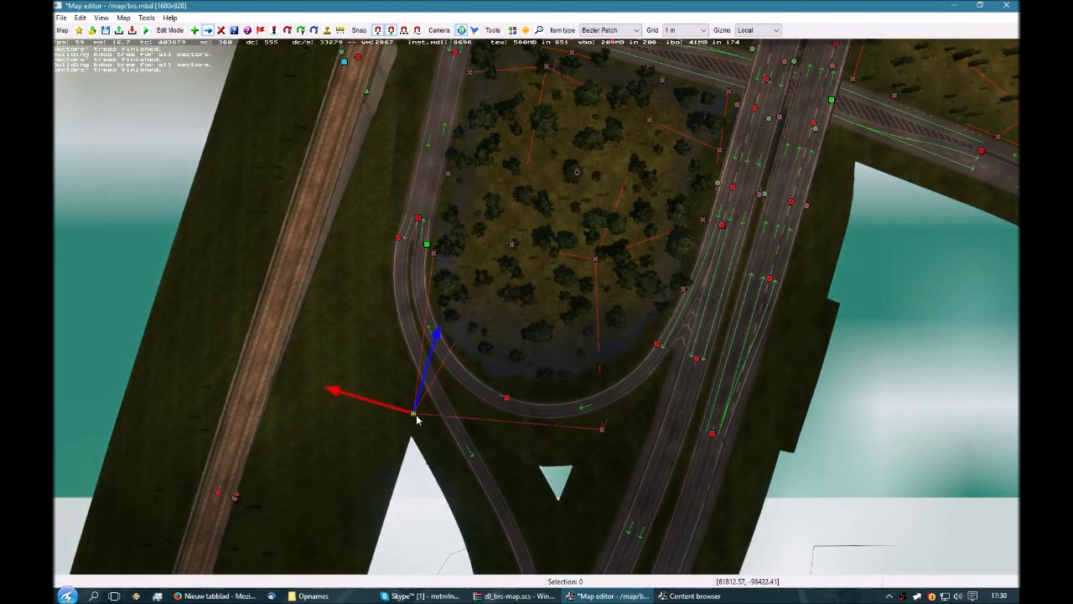
Step: Extend the patch's southern edge point farther south and move its southeastern edge point in beside the loop ramp
right_drag(454, 459, 438, 347)
scroll(579, 331, up, 1)
right_drag(599, 318, 551, 371)
scroll(551, 371, up, 4)
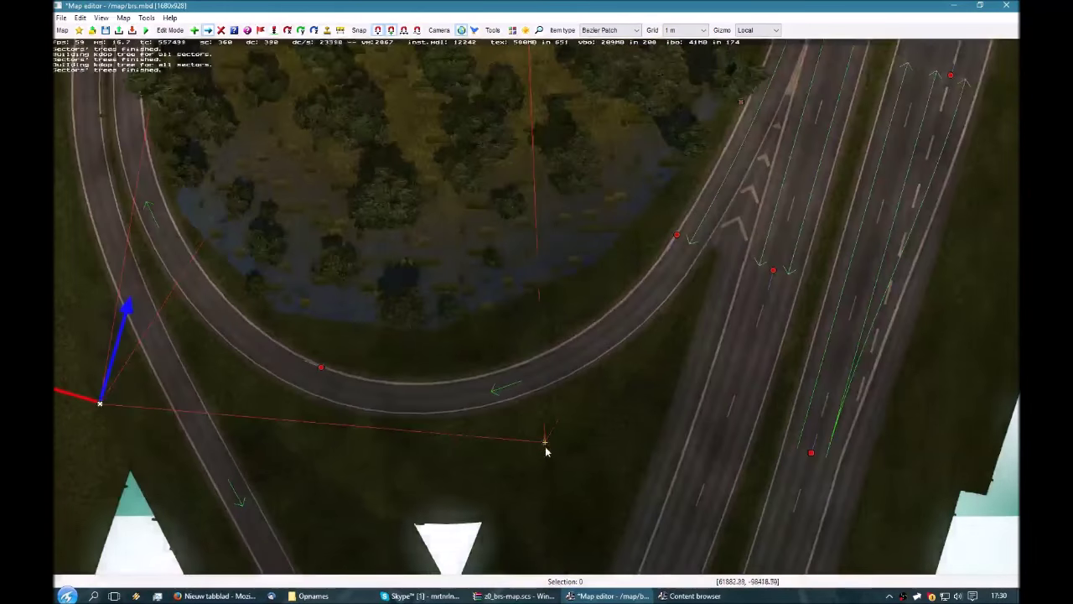
drag(546, 451, 562, 496)
drag(727, 126, 654, 255)
Step: Fine-tune the patch's southern and southwestern control points so the wooded ground follows the inside of the curved ramp
middle_drag(654, 260, 597, 366)
scroll(579, 325, up, 5)
drag(537, 508, 507, 476)
middle_drag(125, 445, 237, 397)
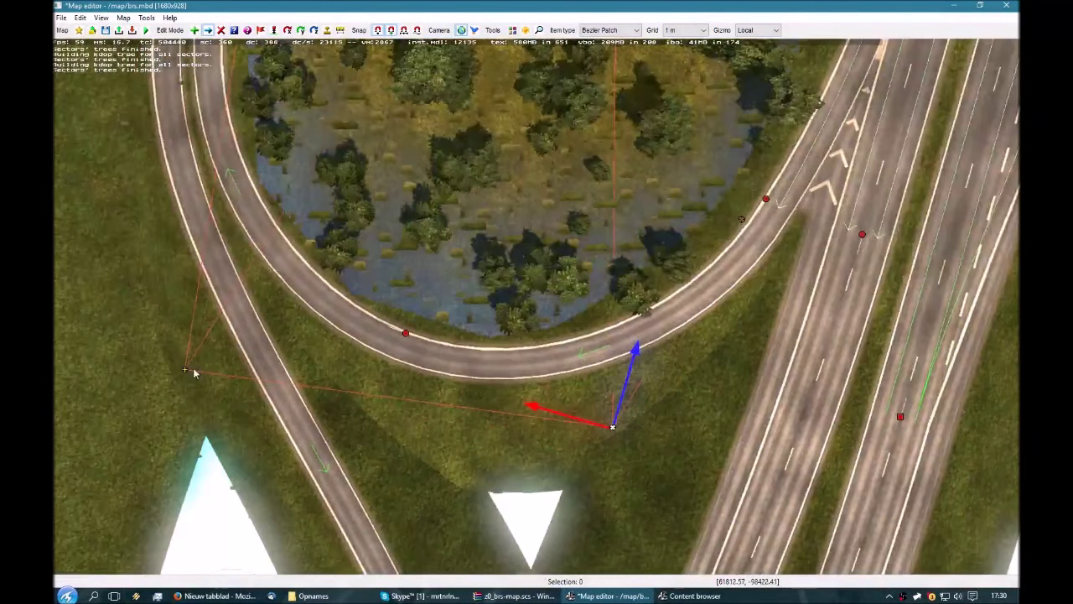
mouse_move(182, 370)
mouse_down()
mouse_move(199, 356)
mouse_move(172, 393)
mouse_move(194, 368)
mouse_up()
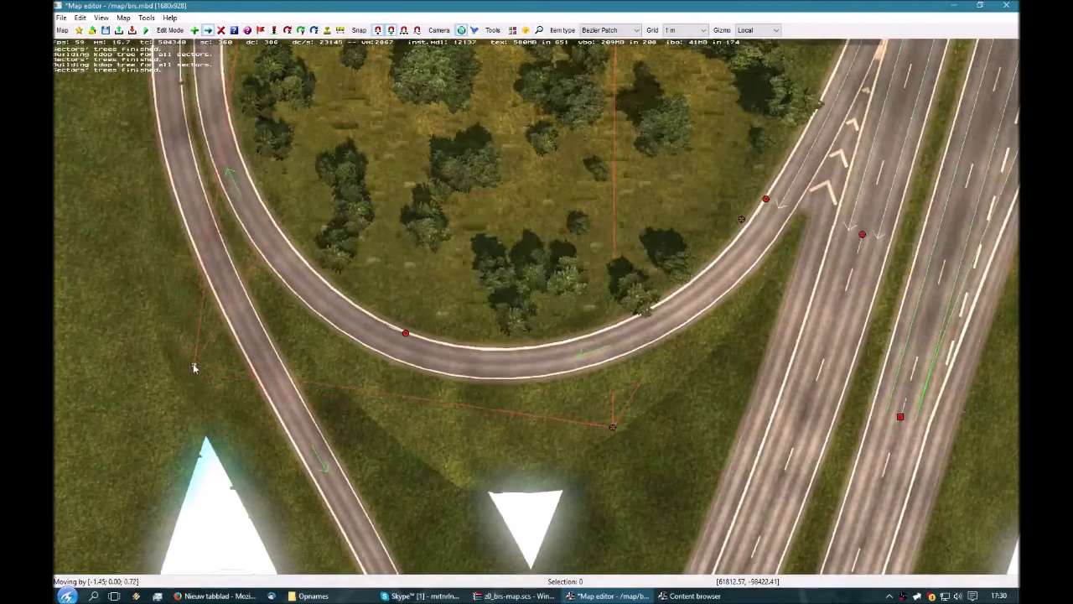
Step: Lower the selected control point on the patch's southwestern side and check the fit from a perspective view
key(p)
key(Down)
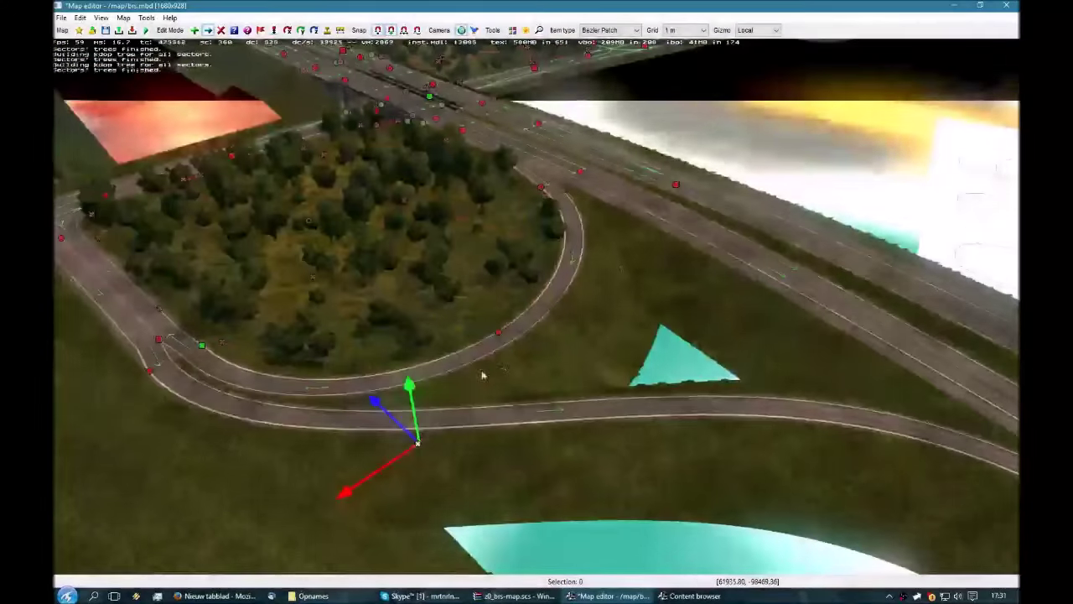
drag(411, 394, 431, 417)
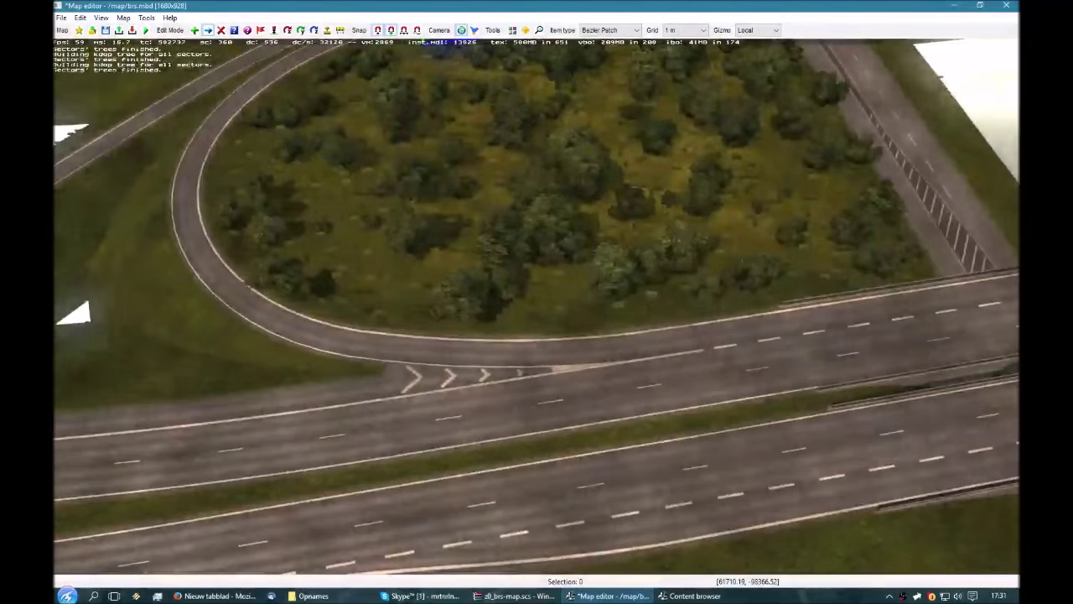
key(Up)
key(p)
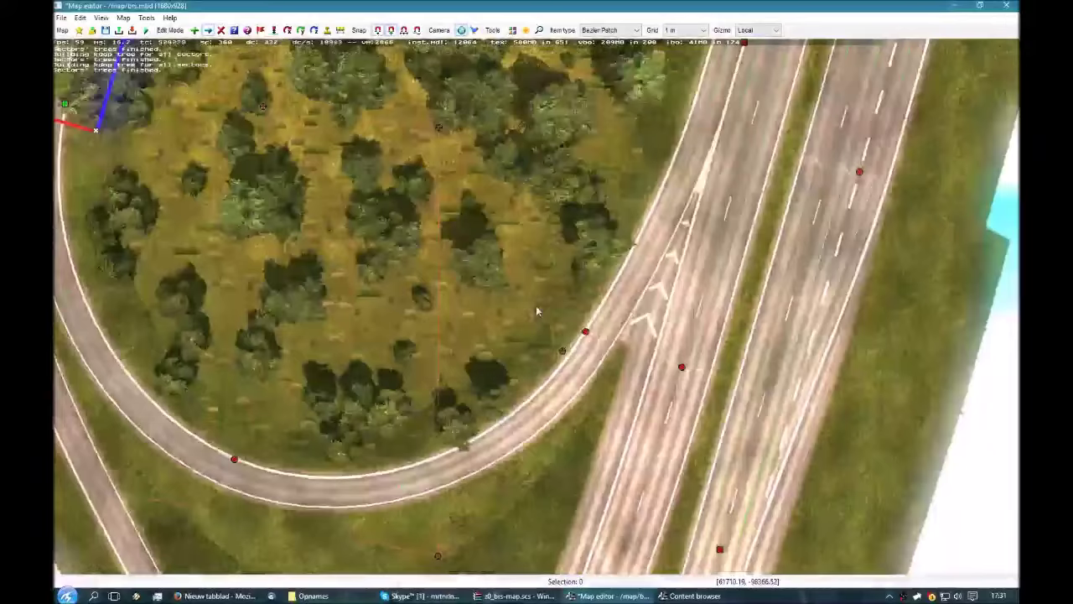
Step: Place a new bezier patch over the bare triangle between the highway and the ramp, north of the eastern loop
scroll(536, 307, down, 5)
right_drag(554, 338, 675, 210)
right_drag(662, 290, 732, 155)
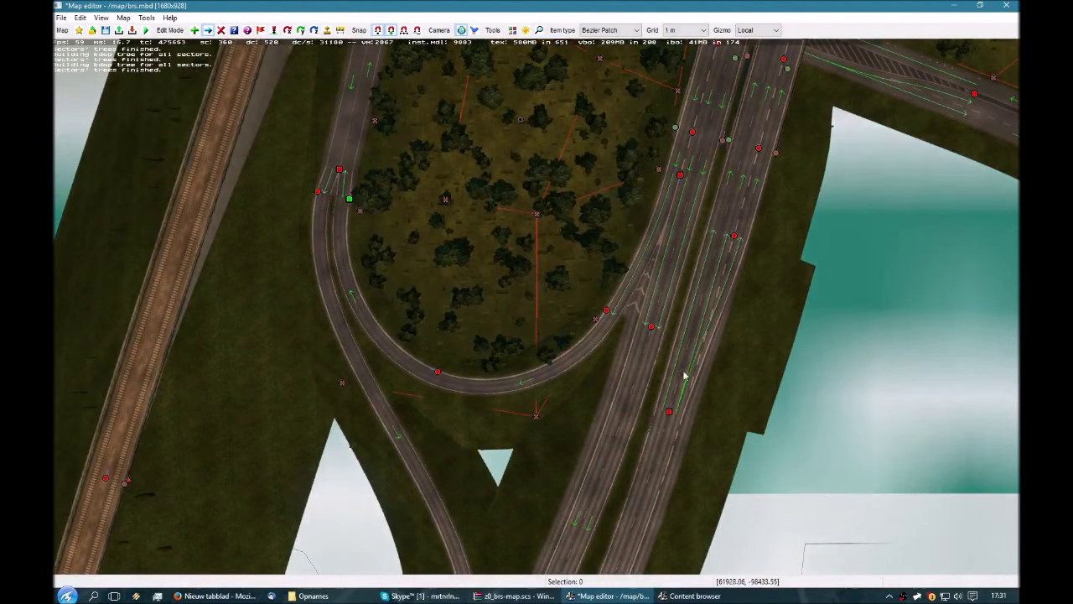
right_drag(734, 71, 605, 592)
right_drag(905, 205, 575, 369)
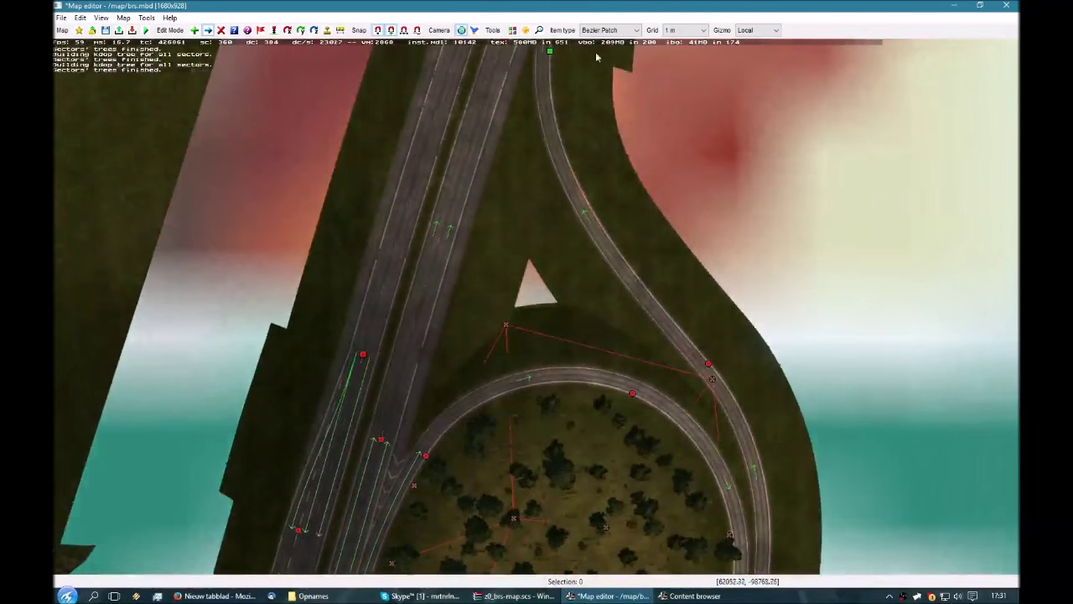
double_click(623, 34)
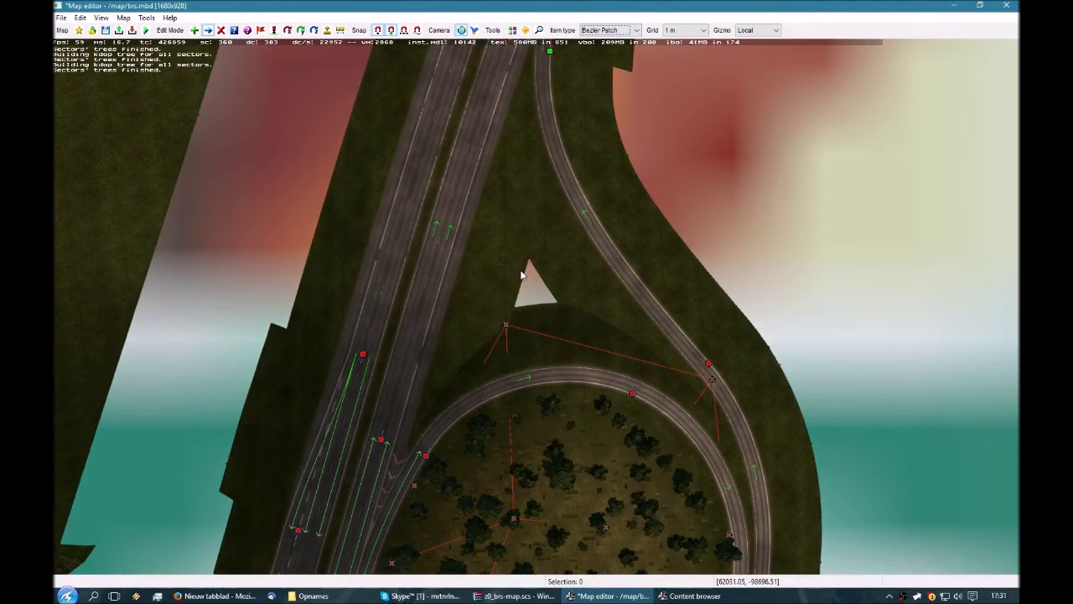
right_drag(521, 268, 544, 274)
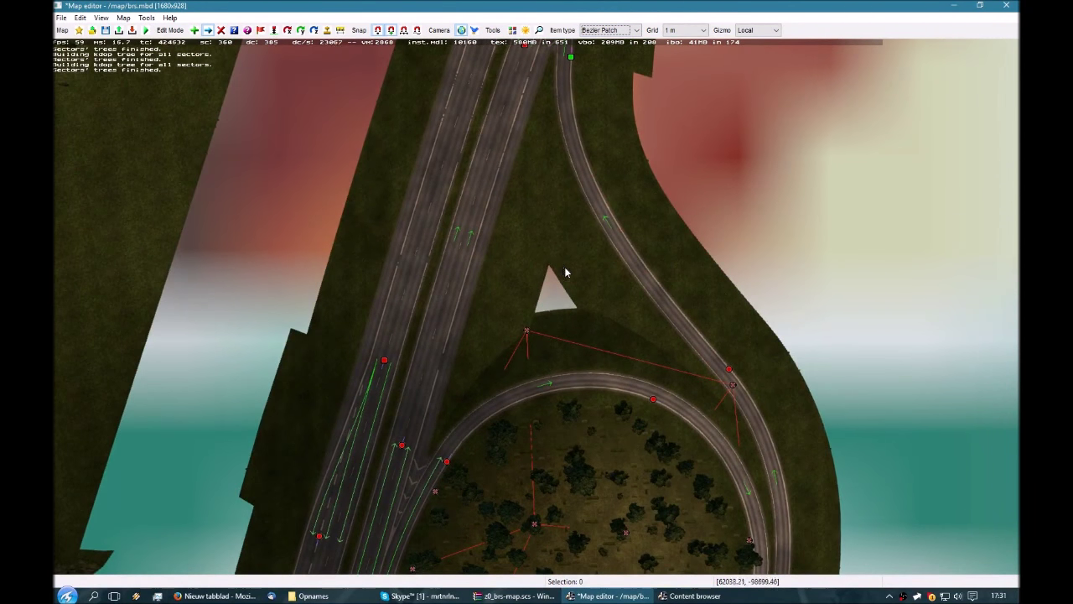
right_drag(538, 347, 620, 189)
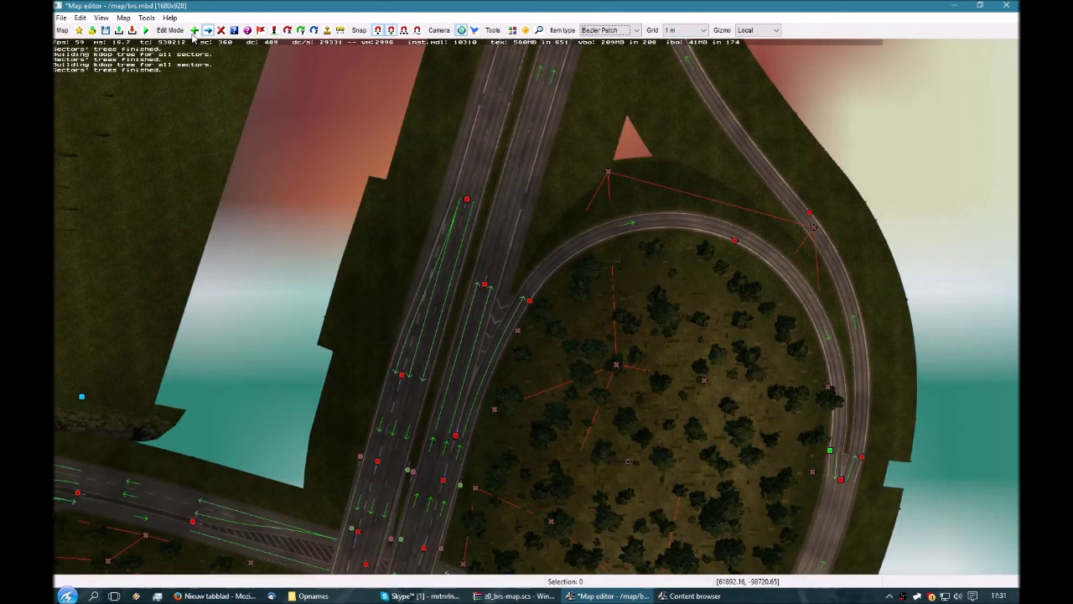
right_drag(416, 130, 553, 232)
click(556, 233)
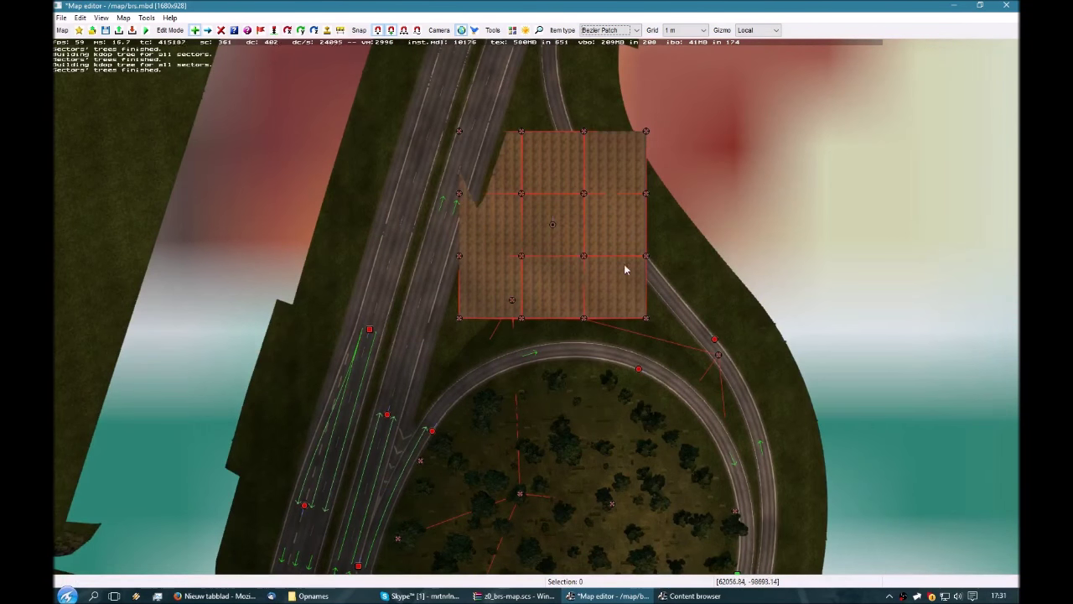
Step: Move the new patch's southeast corner to where the ramps diverge and adjust its height by about 3.80 along the Y axis
key(m)
key(m)
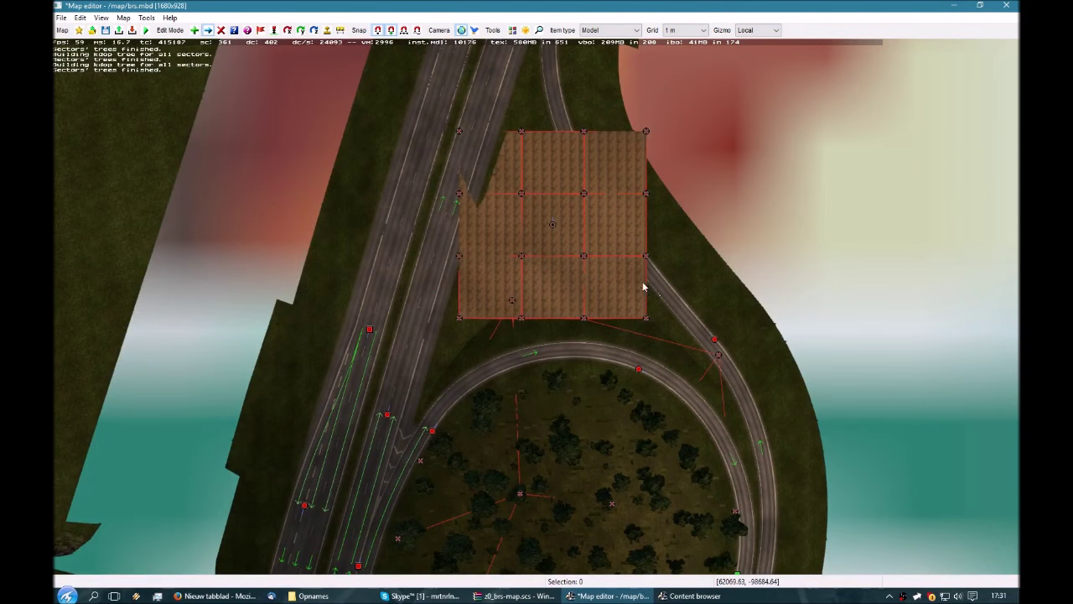
drag(651, 318, 711, 373)
middle_drag(529, 305, 445, 272)
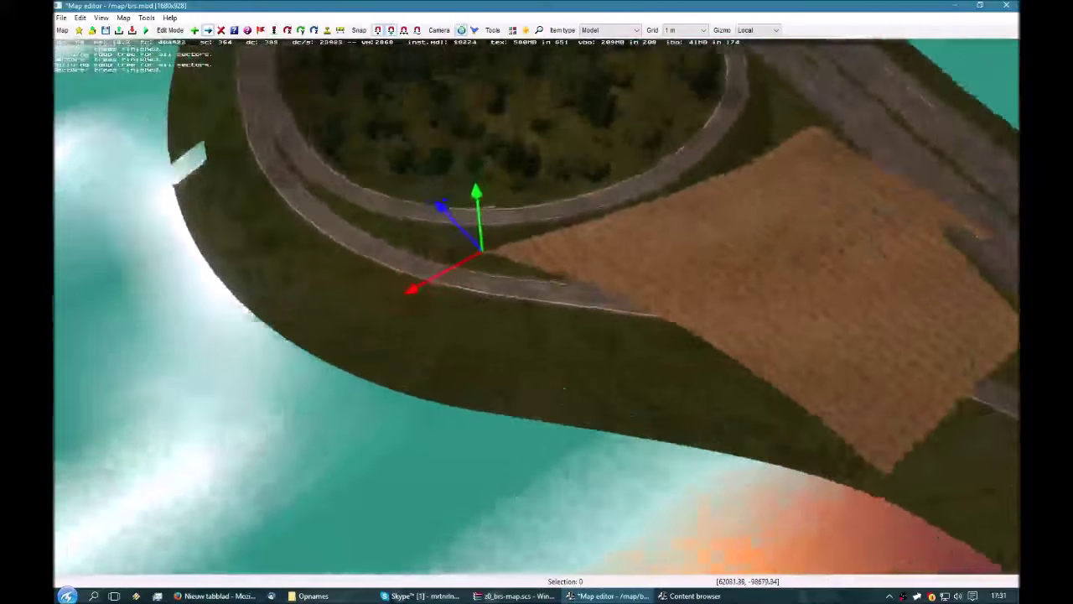
middle_drag(563, 388, 513, 304)
drag(506, 257, 456, 256)
key(p)
key(p)
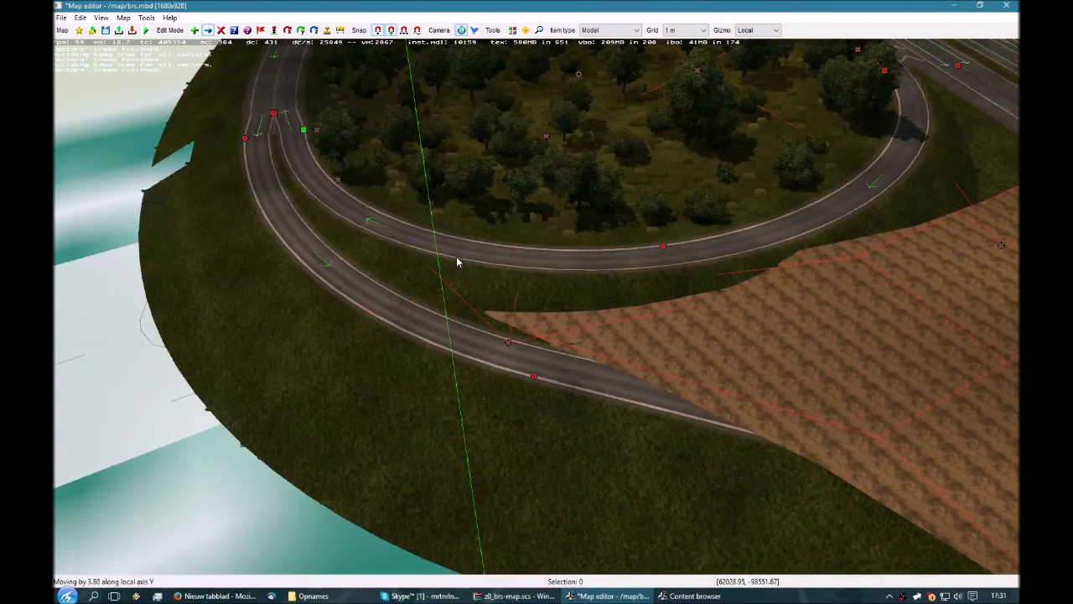
key(p)
Step: Move the new patch's southwest corner to the highway merge, adjust its height, and fit its southern edge points to the loop ramp
middle_drag(554, 253, 507, 302)
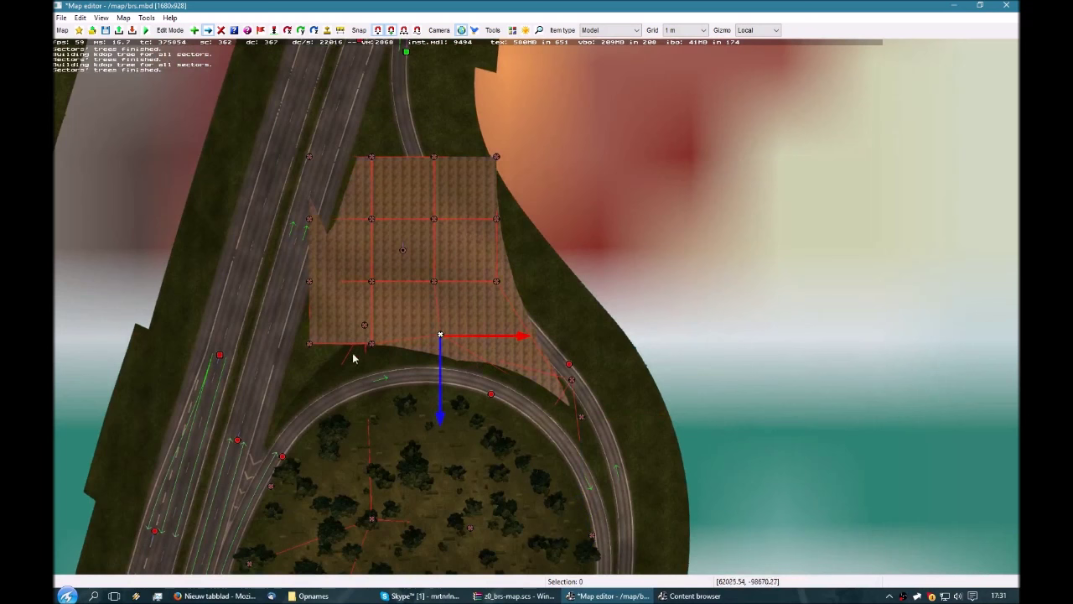
drag(314, 347, 271, 408)
key(p)
middle_drag(273, 428, 549, 234)
scroll(511, 268, up, 4)
drag(527, 203, 525, 213)
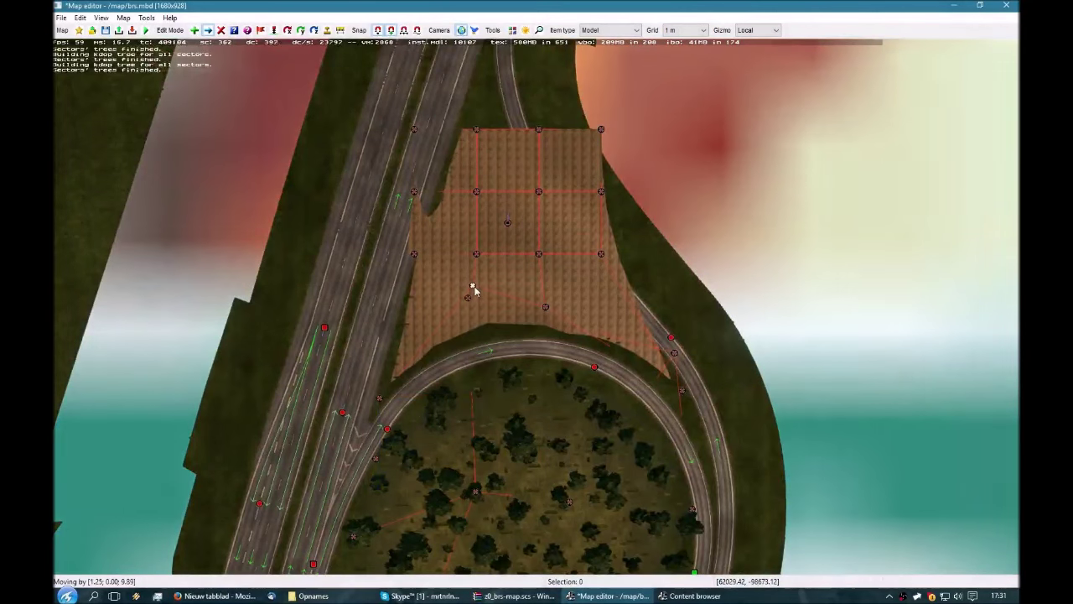
drag(474, 289, 477, 311)
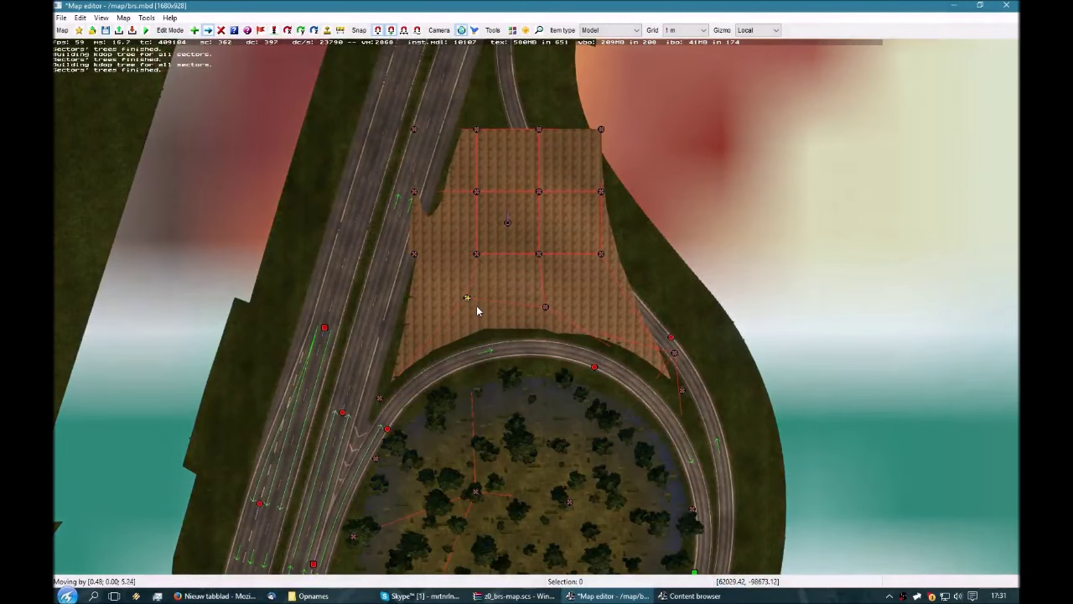
drag(598, 324, 657, 340)
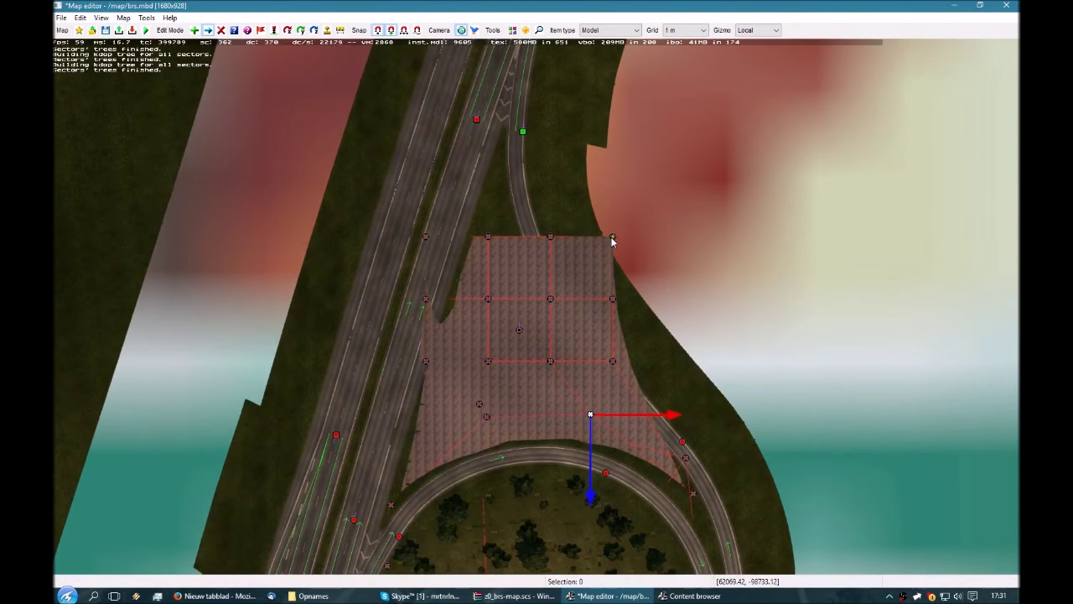
Step: Draw the new patch's northern control points together into a narrow tip between the highway and the ramp
drag(611, 239, 508, 195)
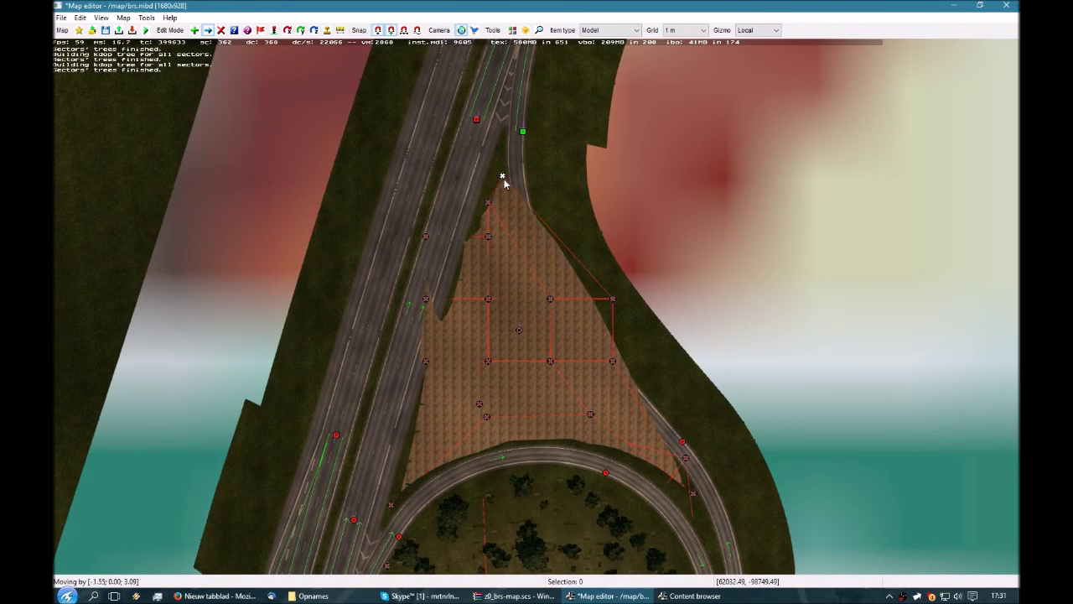
right_drag(477, 197, 495, 225)
scroll(515, 241, up, 4)
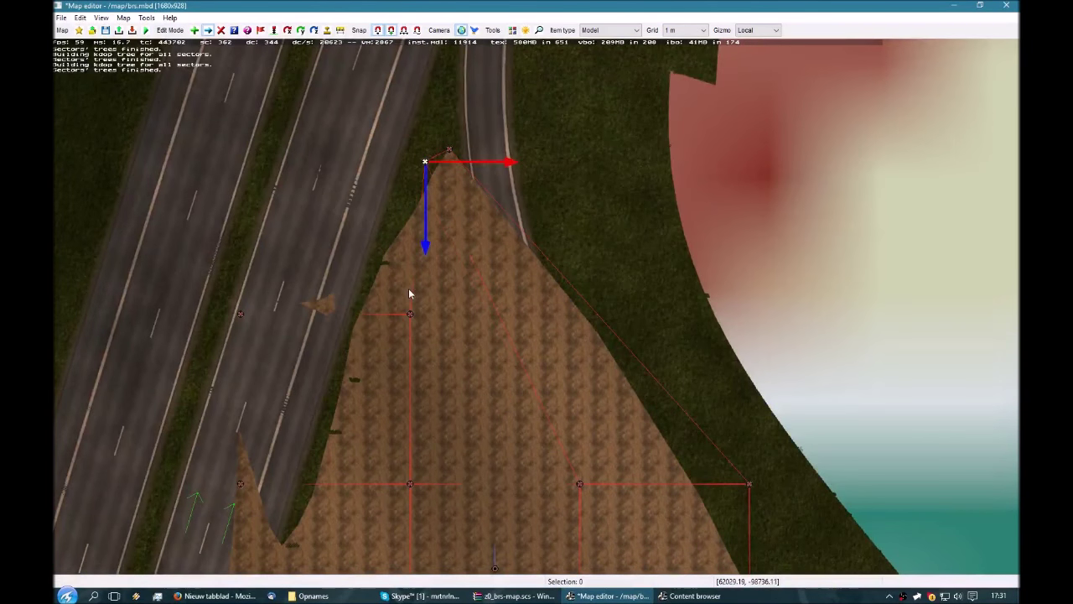
drag(410, 314, 405, 199)
drag(241, 313, 397, 188)
drag(449, 155, 459, 176)
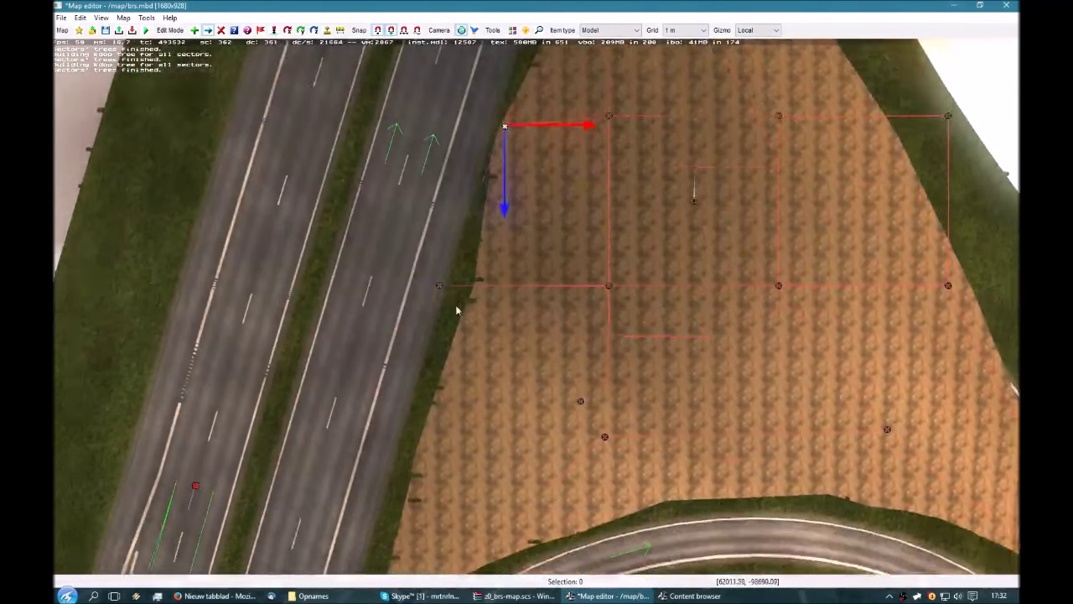
Step: Lower the two control points on the new patch's highway side, and pull its eastern edge points in along the ramp
right_drag(455, 305, 471, 208)
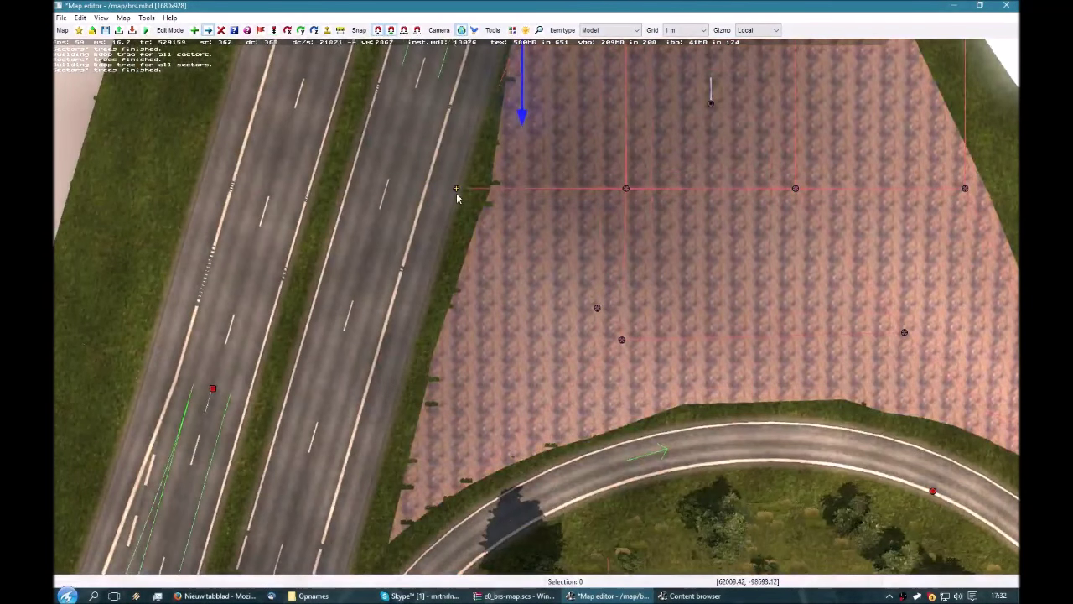
key(w)
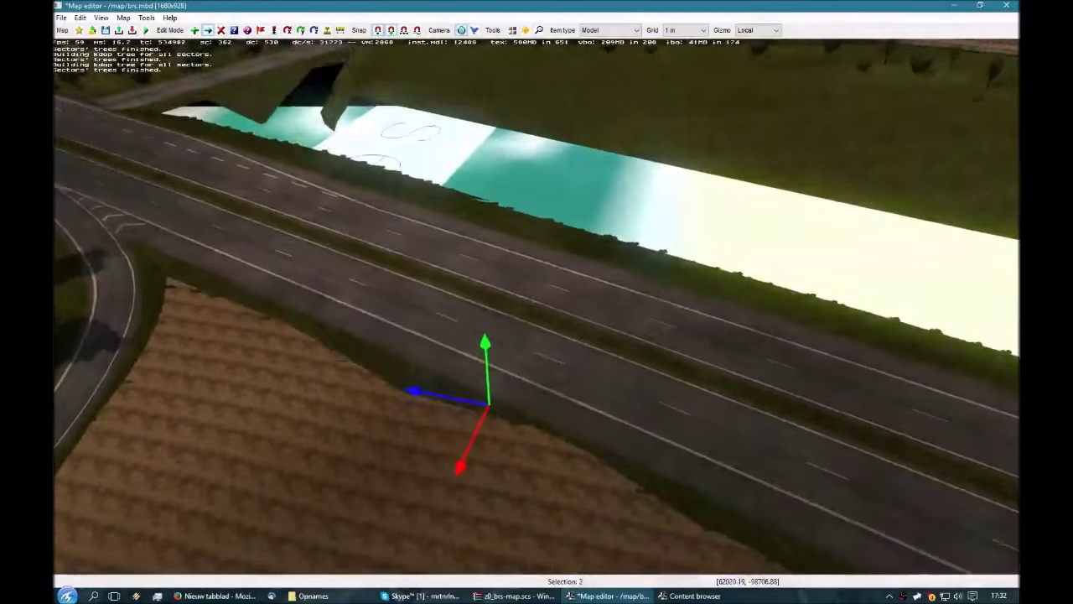
drag(484, 344, 490, 367)
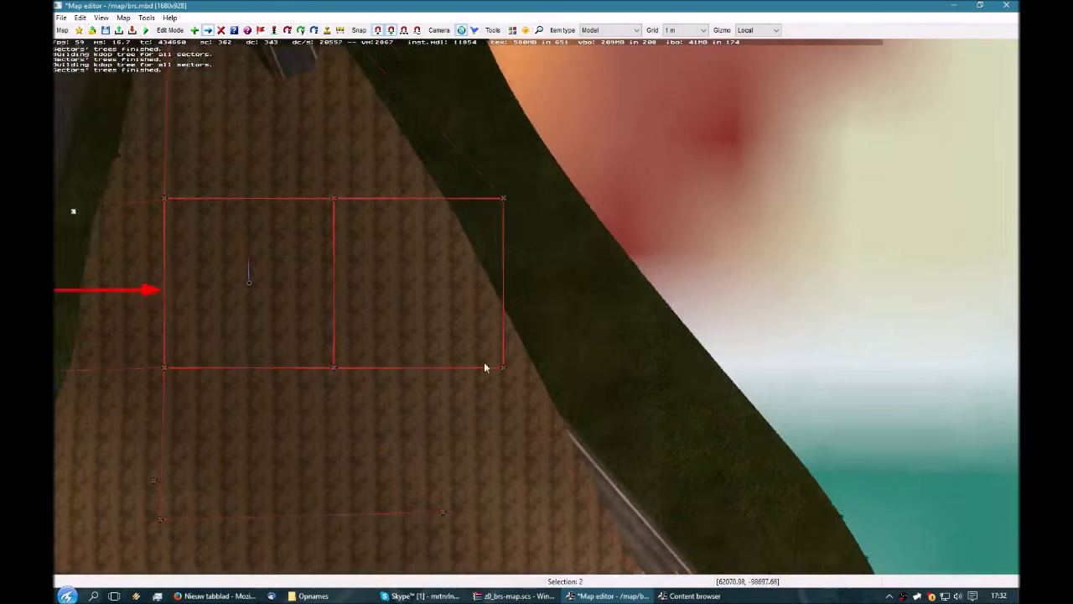
key(s)
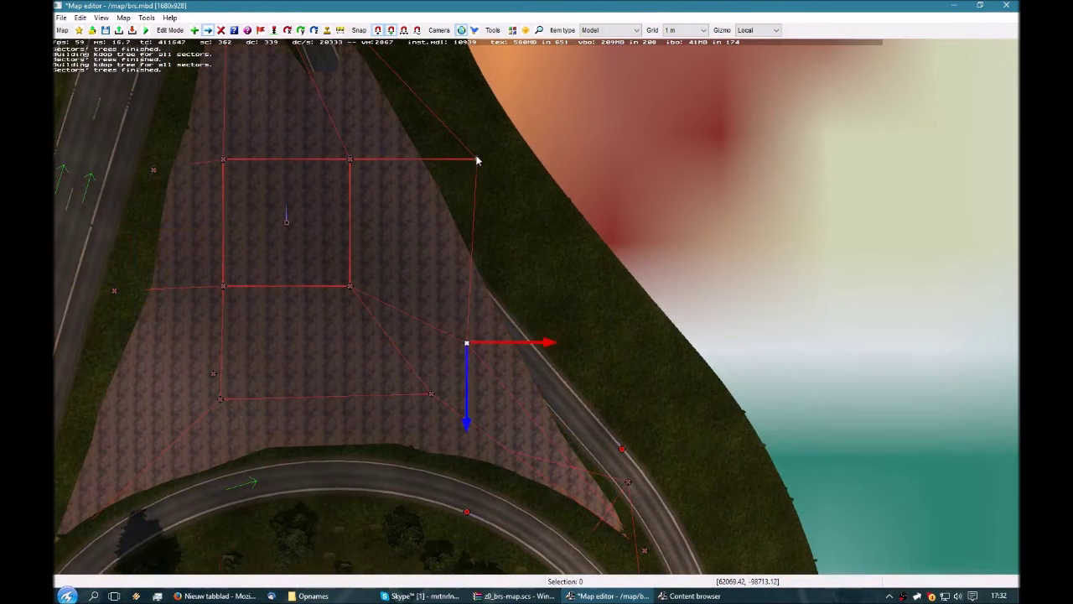
drag(476, 160, 373, 223)
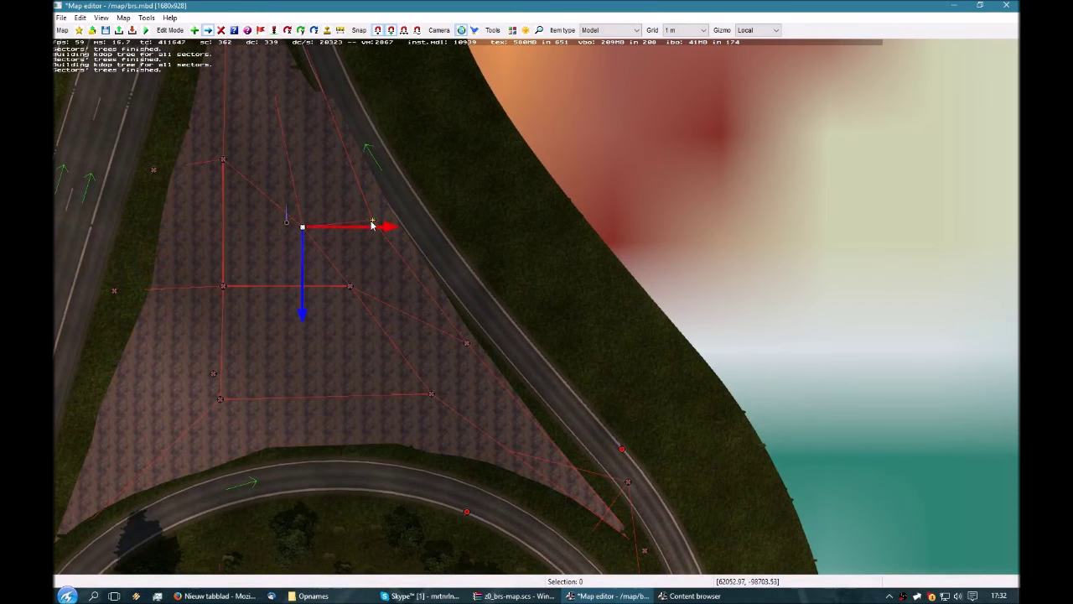
Step: Reposition the upper eastern edge control point of the new patch, moving it northwest and in from the ramp
click(372, 222)
middle_drag(372, 222, 540, 308)
scroll(541, 308, up, 3)
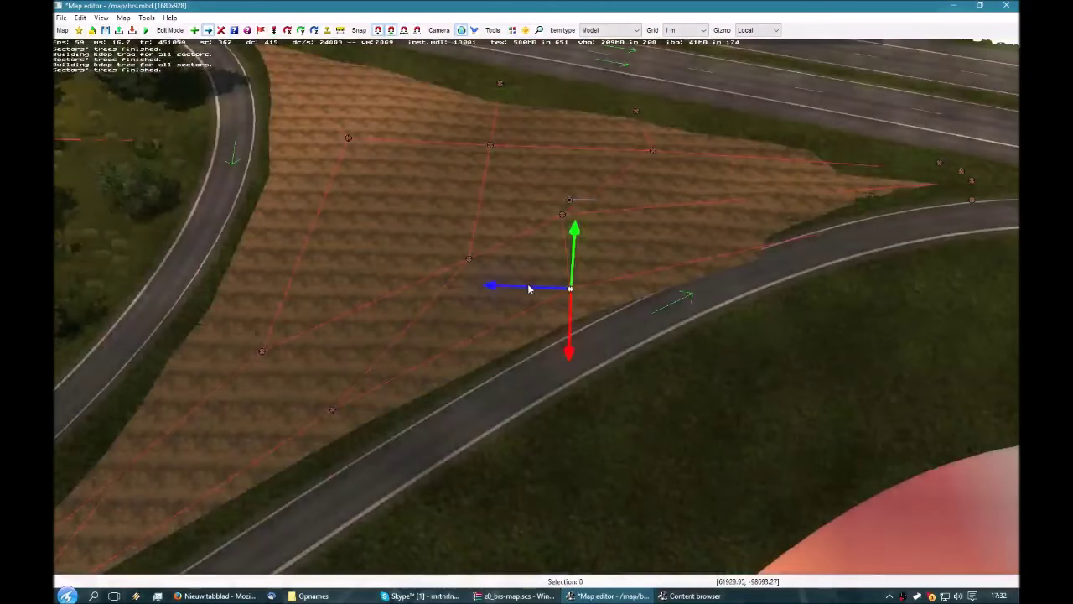
mouse_move(527, 287)
mouse_down()
mouse_move(486, 280)
mouse_move(548, 292)
mouse_up()
key(space)
right_drag(447, 266, 617, 310)
right_drag(416, 189, 472, 269)
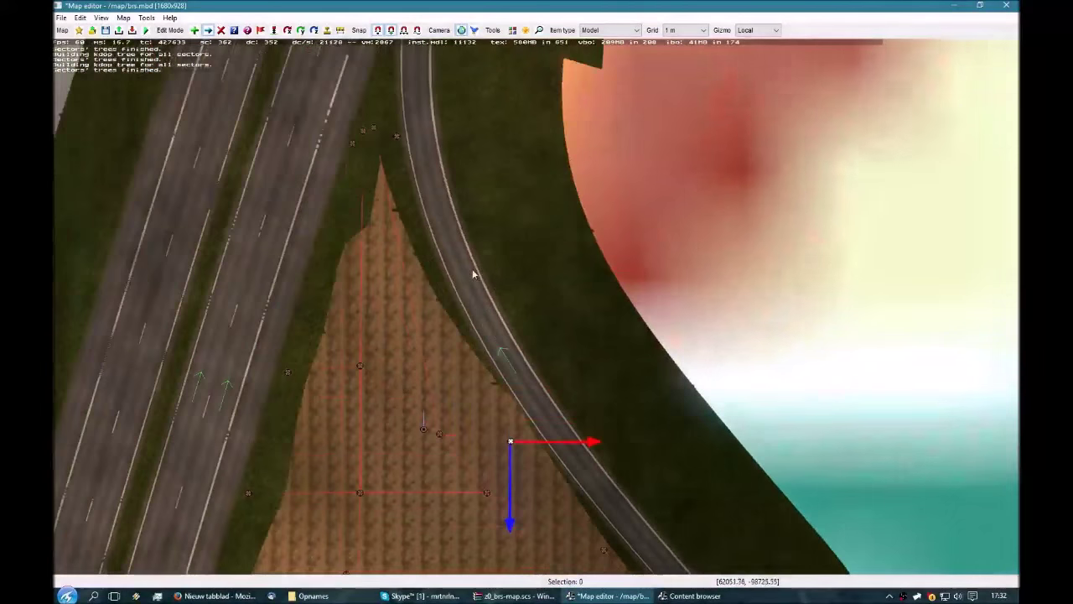
drag(508, 436, 457, 380)
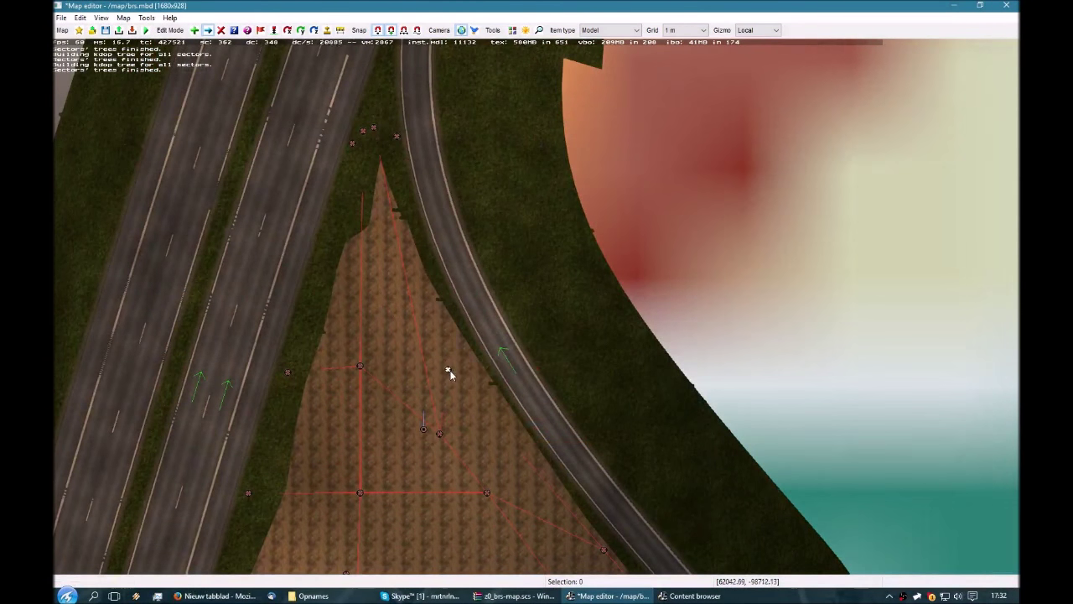
Step: Adjust the new patch's southeastern and middle eastern edge control points so the border follows the outer ramp
right_drag(446, 369, 493, 376)
drag(535, 372, 524, 378)
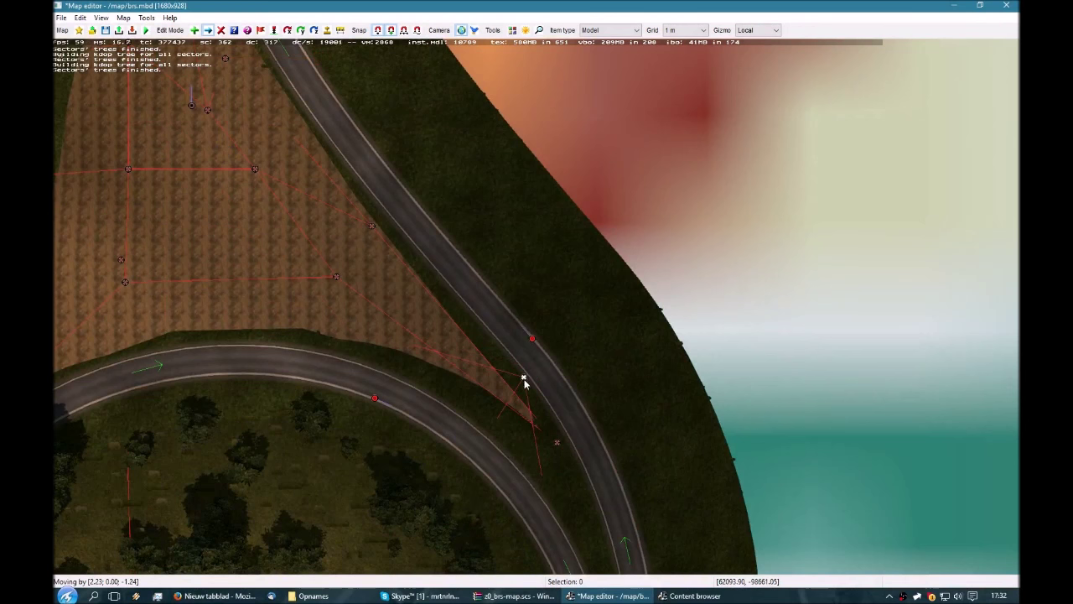
right_drag(575, 448, 454, 389)
drag(518, 286, 524, 289)
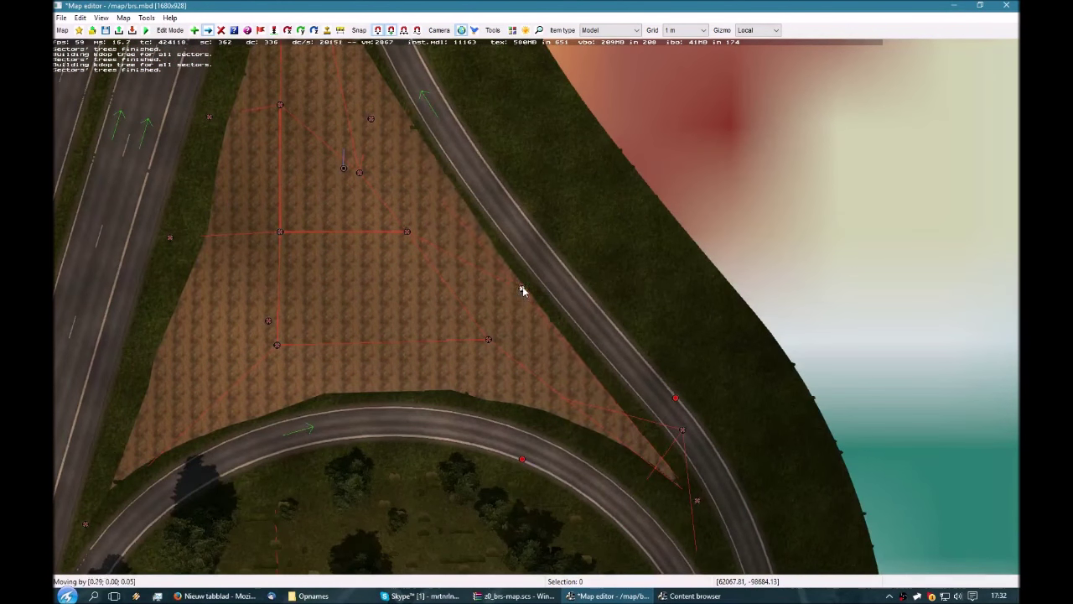
Step: Lower the middle eastern edge control point of the new patch so its border sinks into the ramp's verge
middle_drag(524, 289, 518, 129)
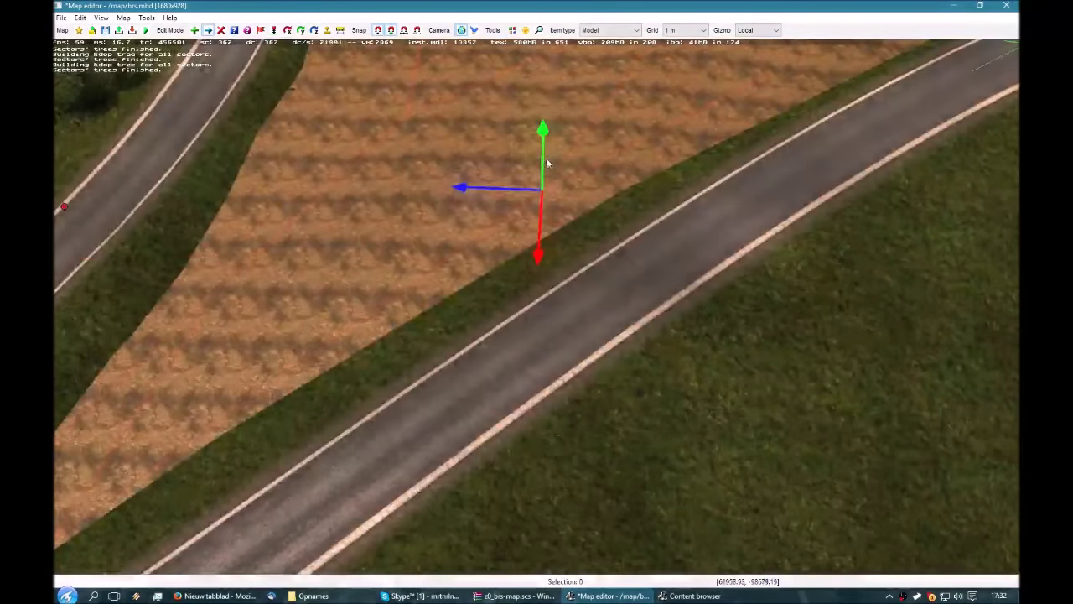
drag(542, 159, 549, 199)
middle_drag(549, 199, 519, 313)
drag(882, 260, 879, 263)
middle_drag(880, 264, 536, 311)
key(p)
scroll(537, 311, down, 1)
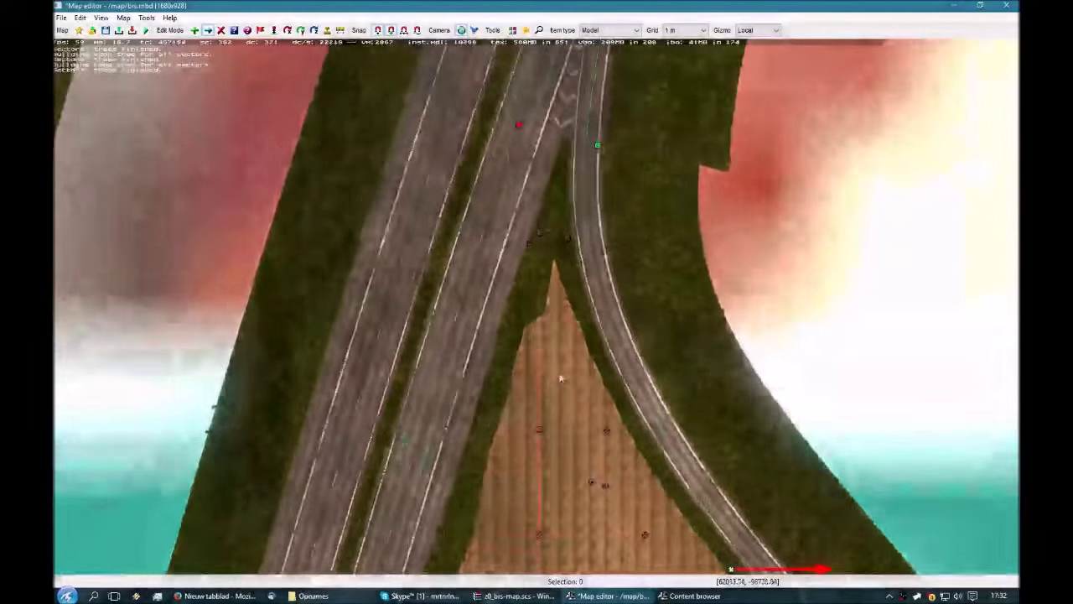
Step: Set the new patch's material to grass_green_main_sc.mat, its noise power to 0% and its distance type to middle
middle_drag(561, 374, 577, 230)
right_click(569, 169)
key(Return)
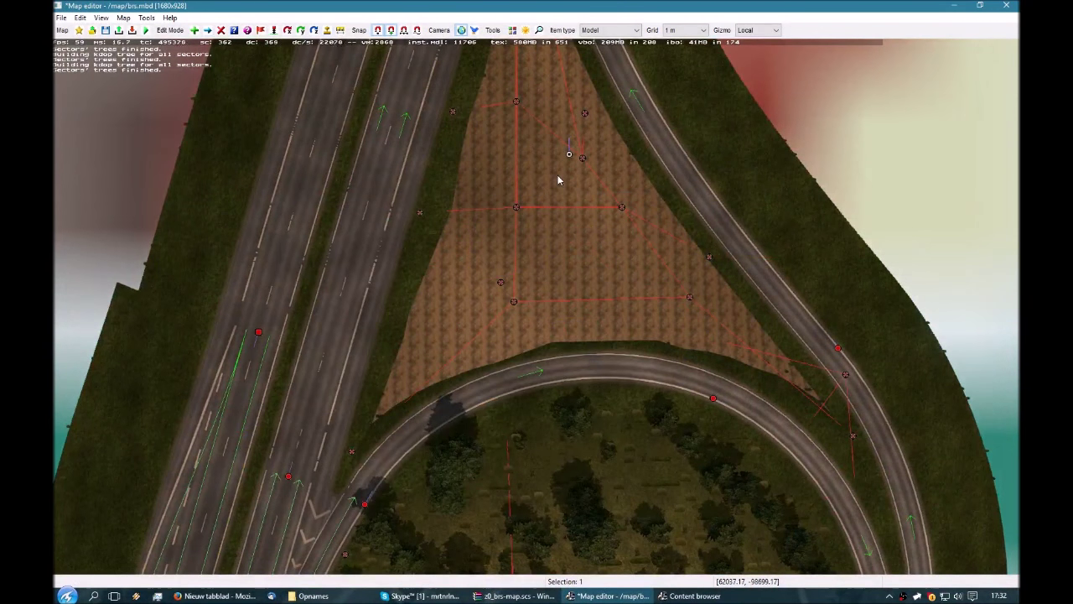
double_click(559, 180)
key(Return)
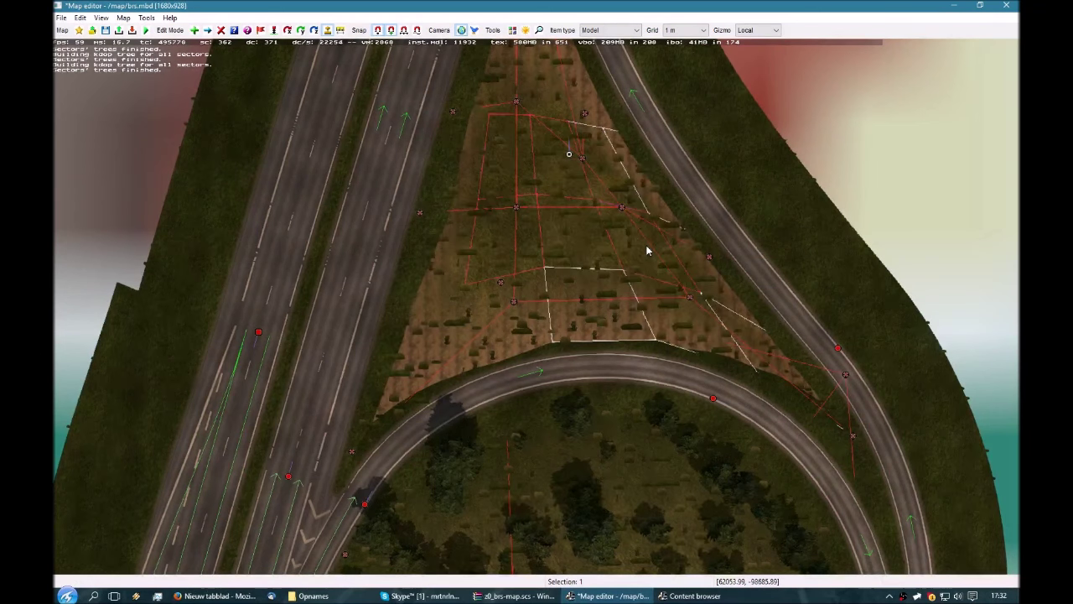
double_click(566, 162)
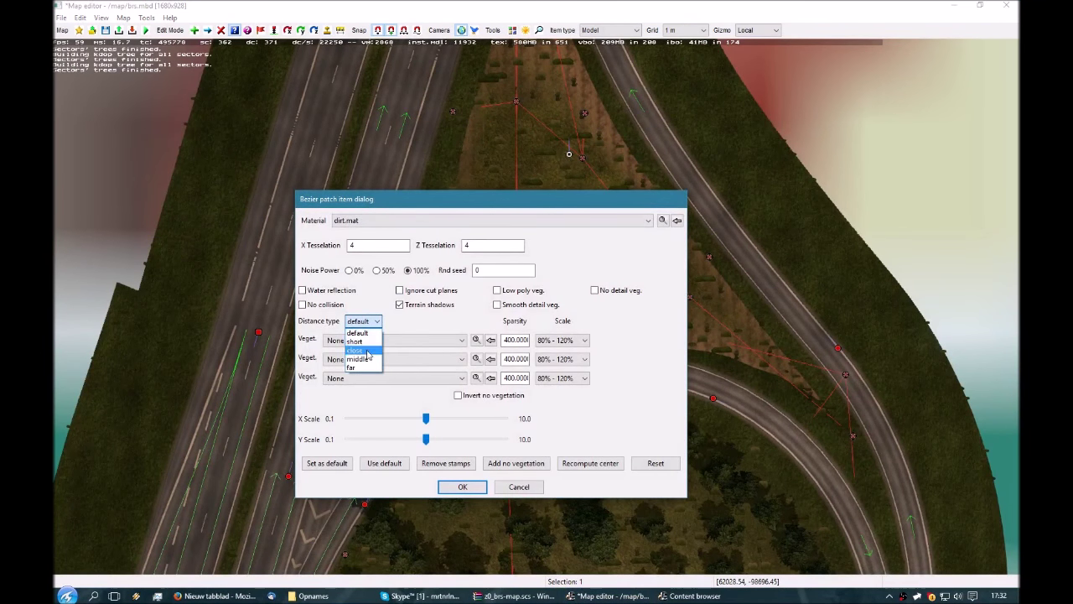
click(379, 221)
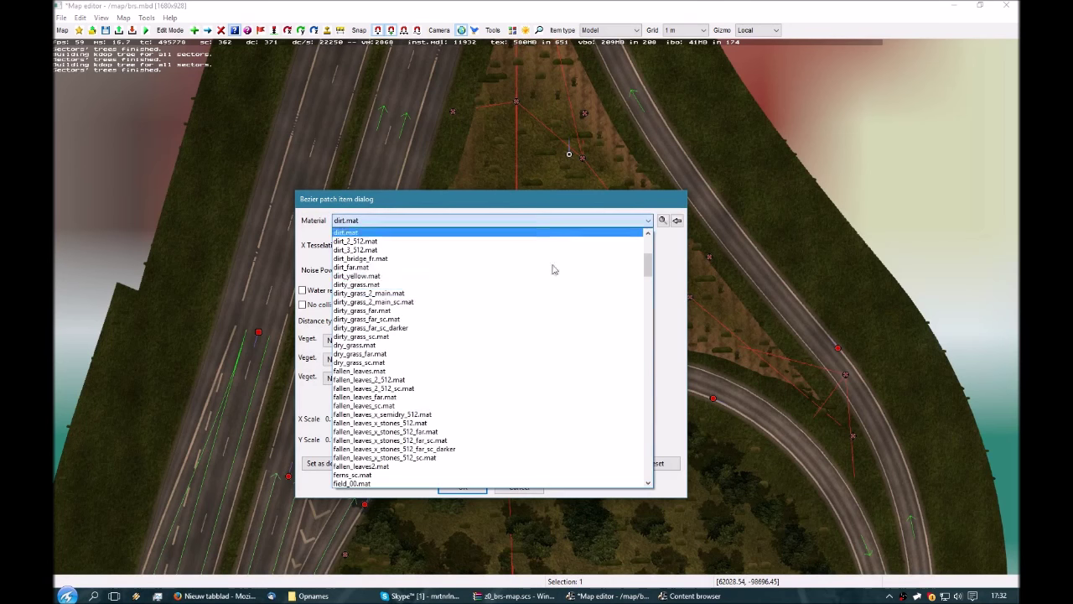
drag(648, 243, 655, 345)
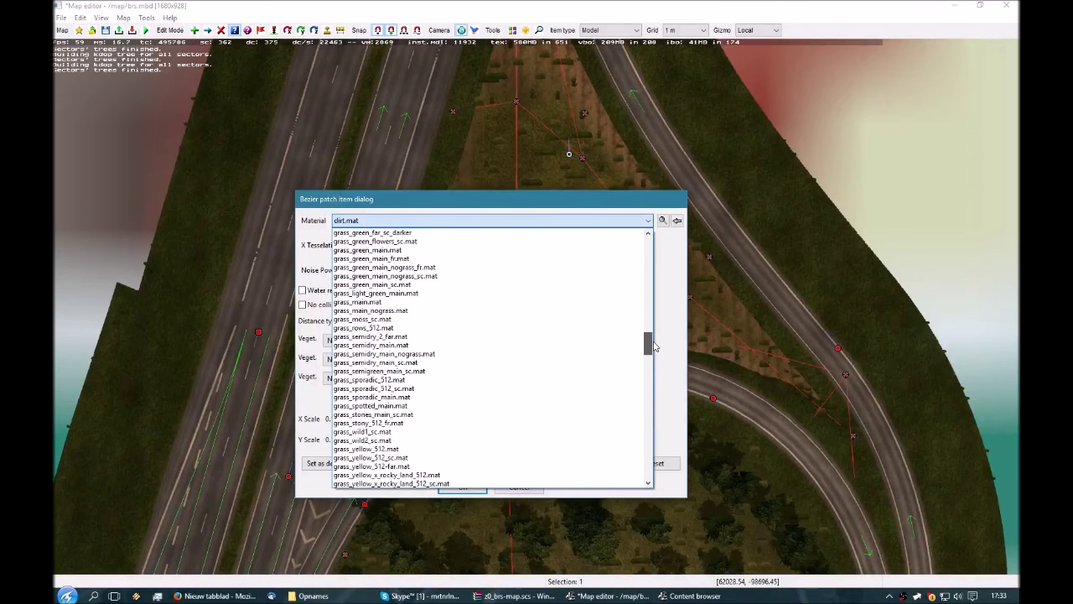
click(434, 286)
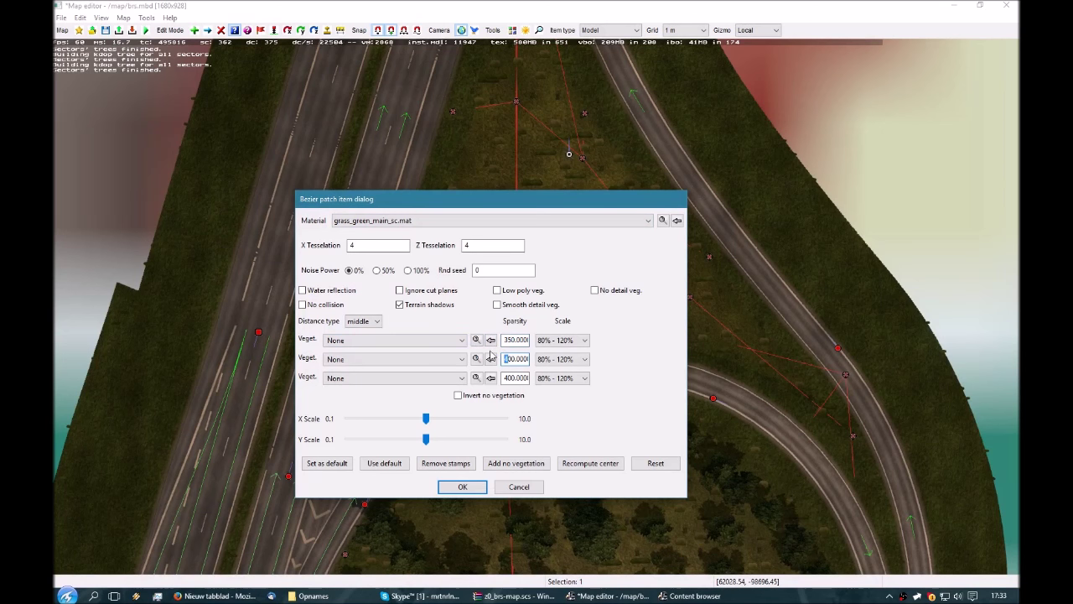
Step: Give the patch sc- leaved + birch vegetation at sparsity 350 and 60% - 100% scale, plus sc- leaved bush at sparsity 300
click(419, 360)
click(406, 339)
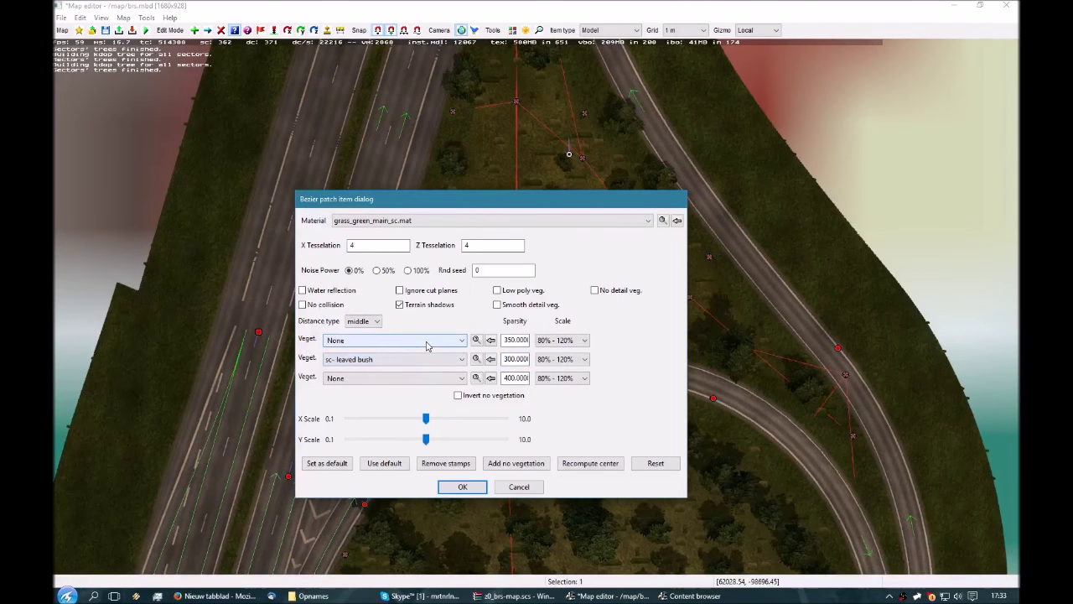
click(419, 339)
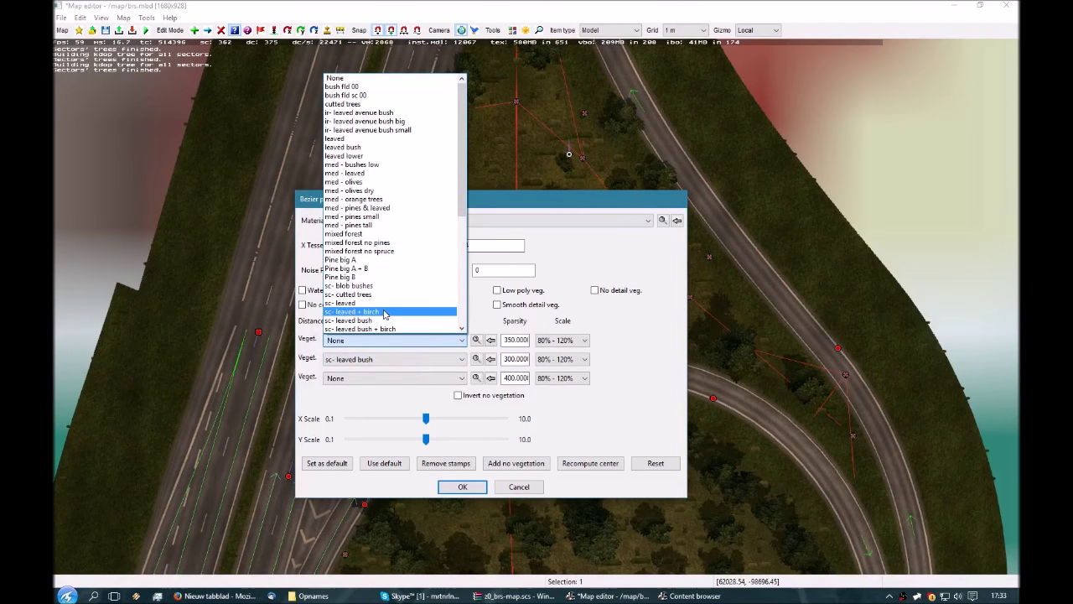
click(384, 312)
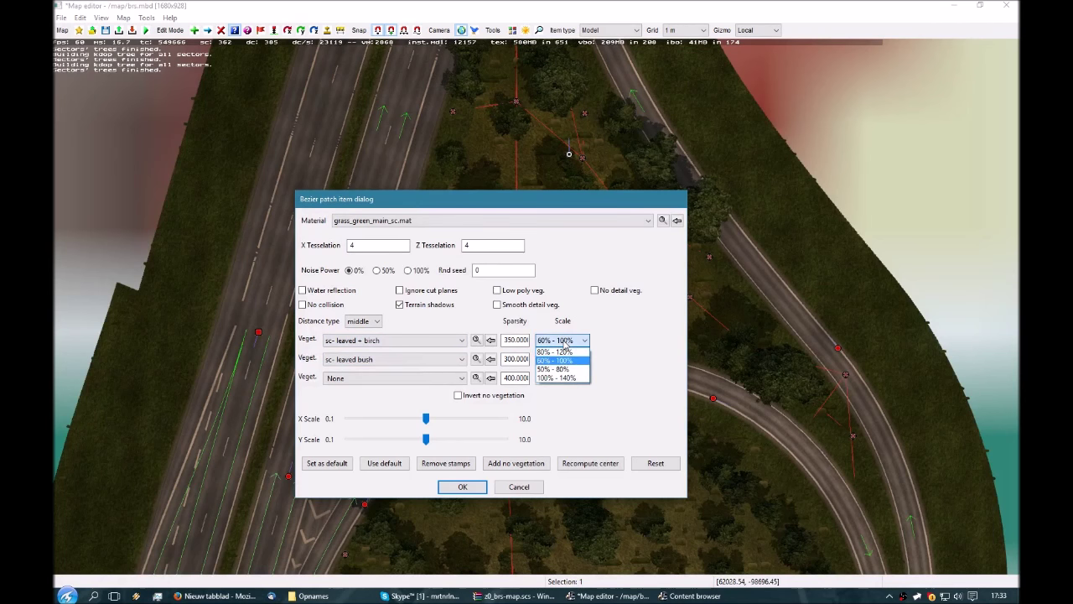
click(564, 359)
click(566, 361)
click(570, 379)
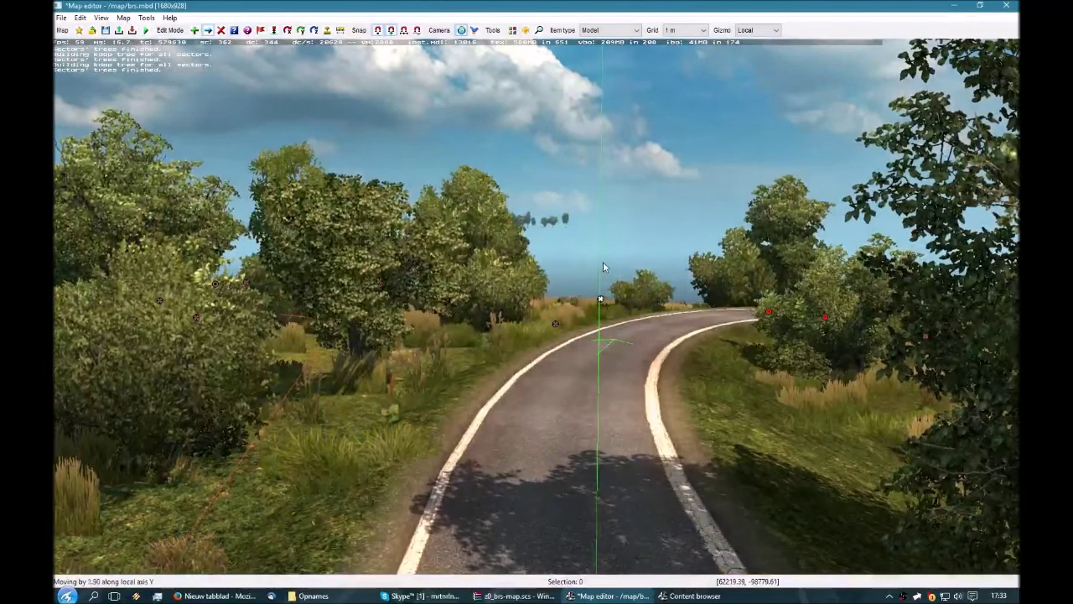
Step: Adjust the height of the control point on the patch's southern edge beside the loop ramp
drag(339, 268, 339, 295)
key(p)
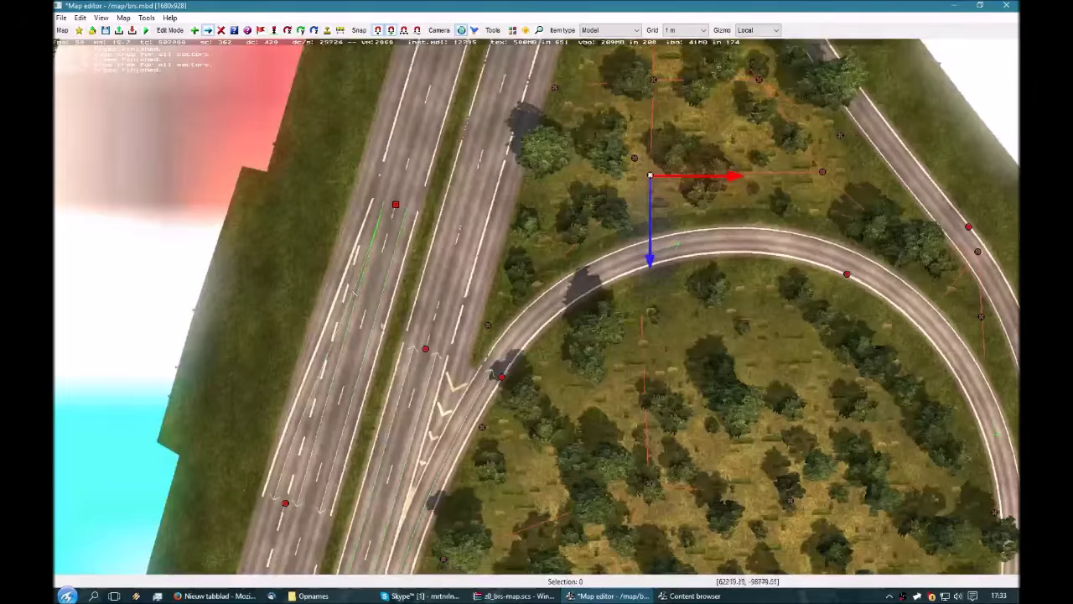
scroll(536, 256, down, 1)
Step: Copy the vegetated triangular patch, paste it between the opposite loop ramp and the highway, and rotate it to point south
middle_drag(536, 256, 404, 494)
click(551, 303)
middle_drag(538, 316, 615, 85)
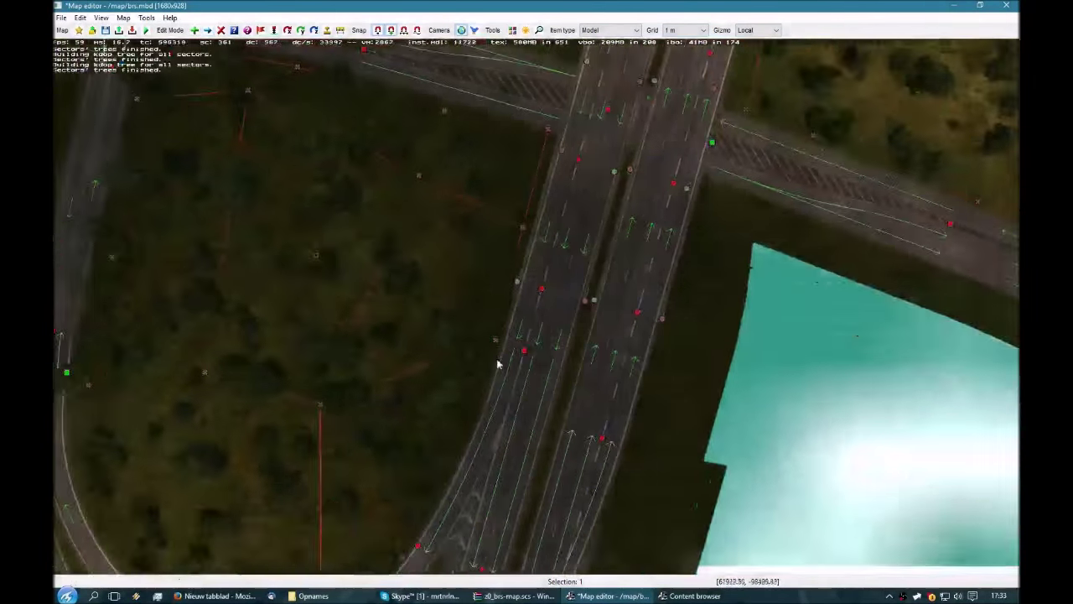
right_drag(497, 364, 481, 422)
key(ctrl+c)
key(ctrl+v)
key(r)
drag(561, 293, 553, 436)
key(Up)
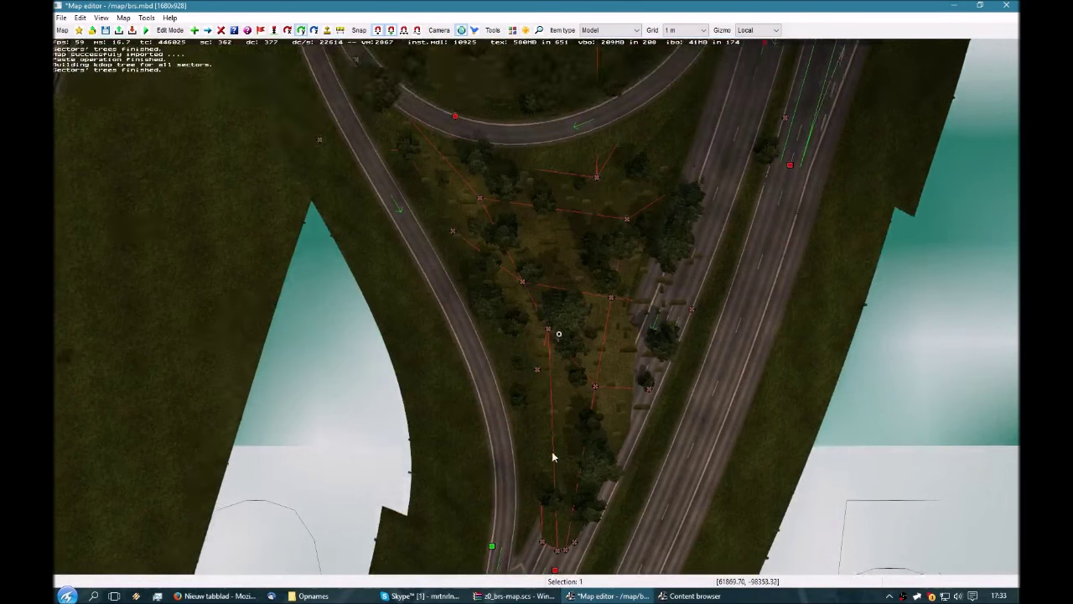
Step: Shift the pasted patch northwest and fine-tune its rotation to fit between the outer ramp and the highway
right_drag(557, 353, 530, 430)
drag(535, 414, 408, 347)
key(r)
key(r)
key(r)
key(r)
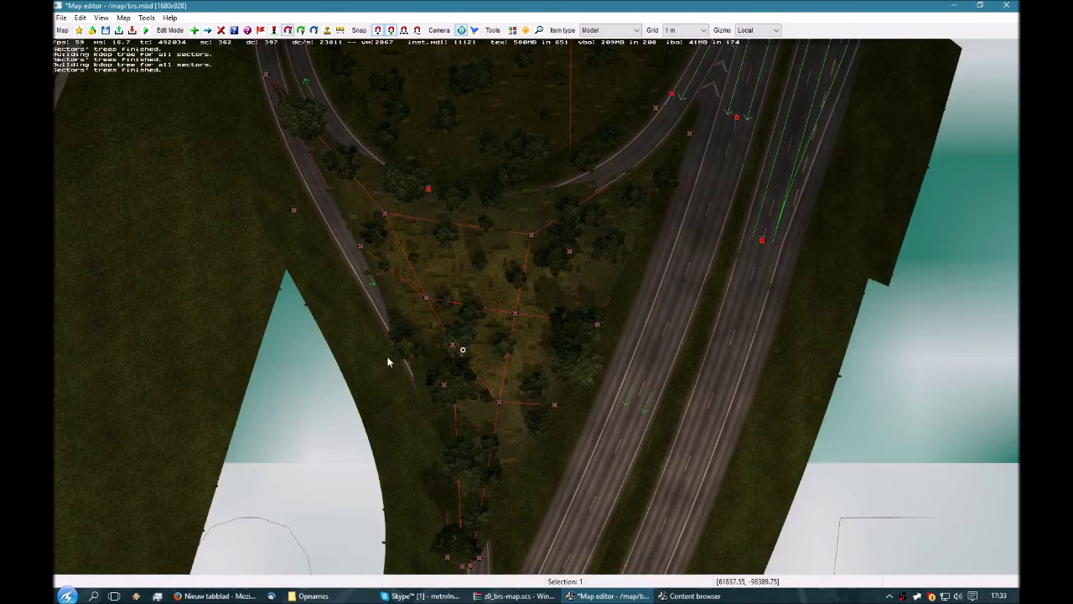
drag(471, 354, 476, 347)
key(r)
key(r)
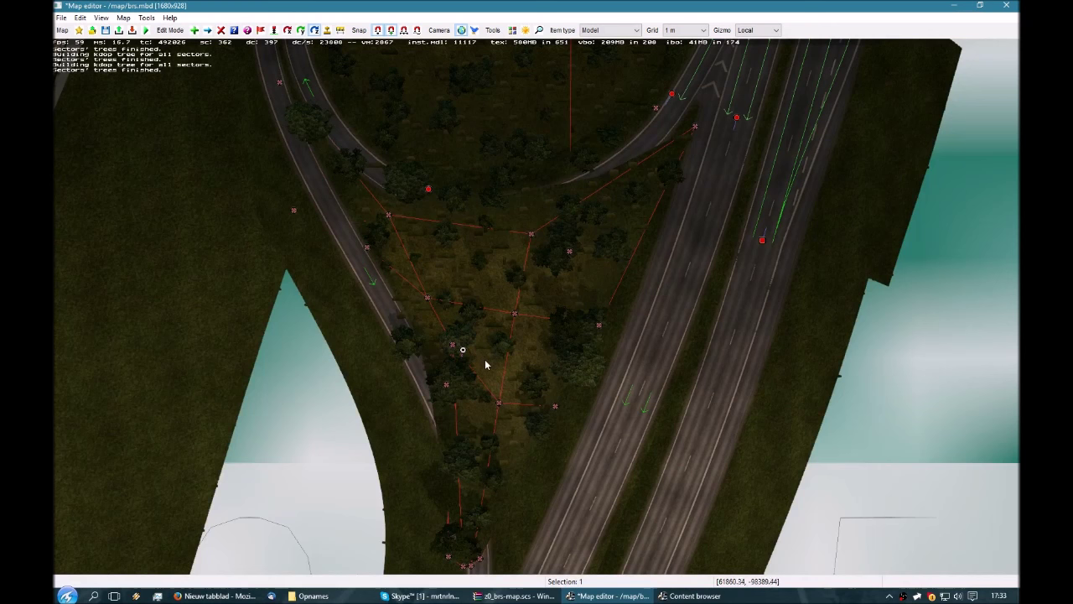
right_drag(496, 361, 501, 367)
mouse_move(501, 367)
mouse_down()
mouse_move(475, 356)
mouse_move(486, 359)
mouse_up()
key(r)
key(r)
Step: Move the pasted patch's two eastern control points outward to the edge of the highway
click(613, 403)
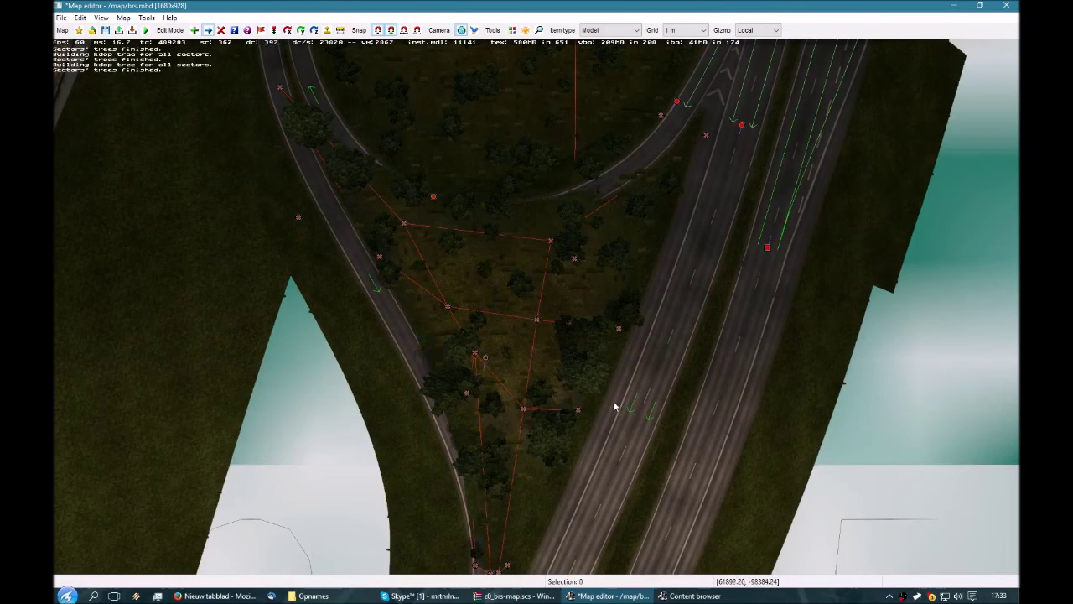
drag(578, 409, 592, 411)
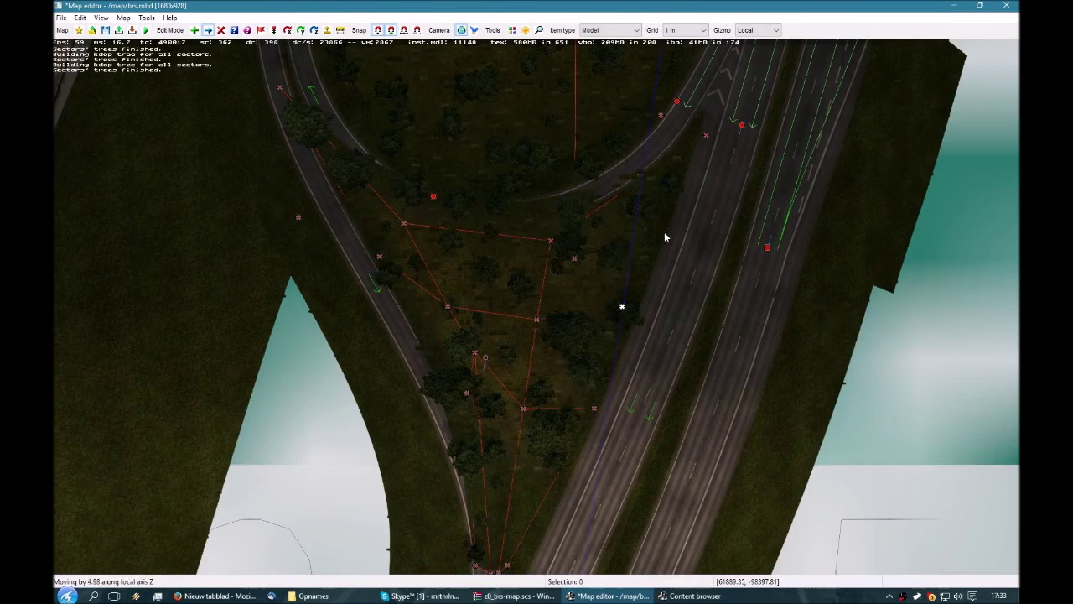
drag(633, 304, 637, 308)
Step: Move the four southern tip control points together along the X axis to centre them between ramp and highway, and lower them
right_drag(633, 315, 693, 126)
drag(523, 367, 573, 399)
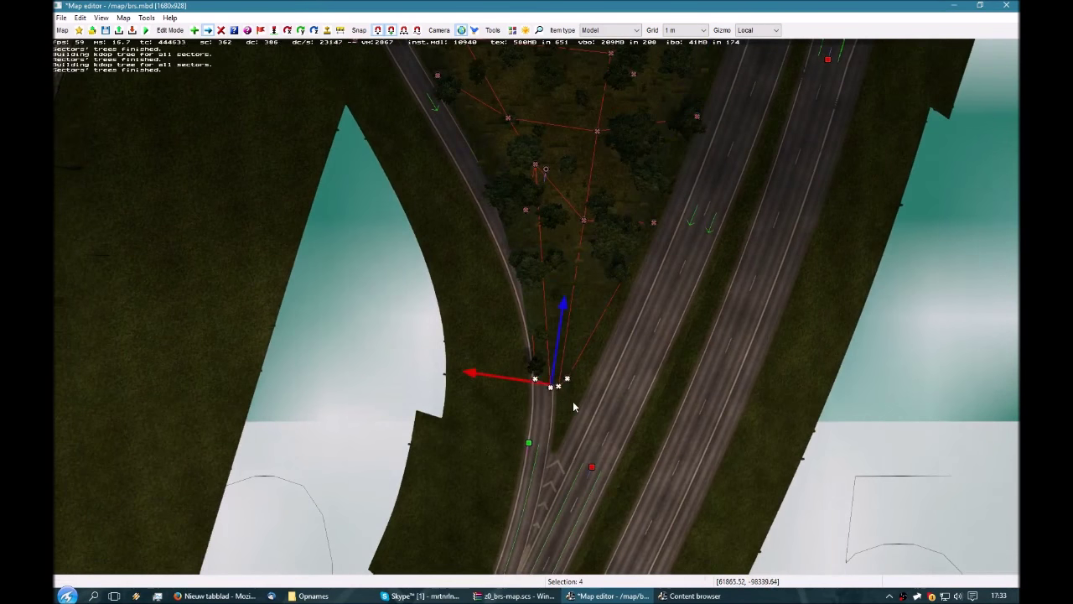
drag(494, 374, 511, 375)
key(p)
key(KP_8)
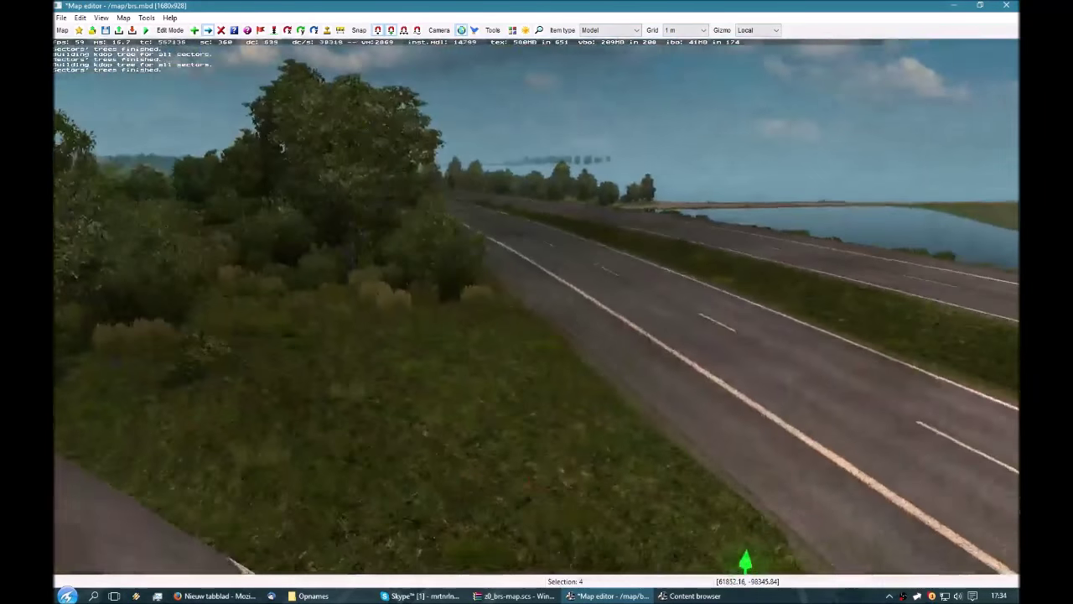
key(p)
drag(712, 541, 713, 595)
Step: Rearrange the inner control points of the pasted patch between the outer ramp and the highway
key(p)
right_drag(672, 283, 778, 465)
click(685, 306)
click(633, 300)
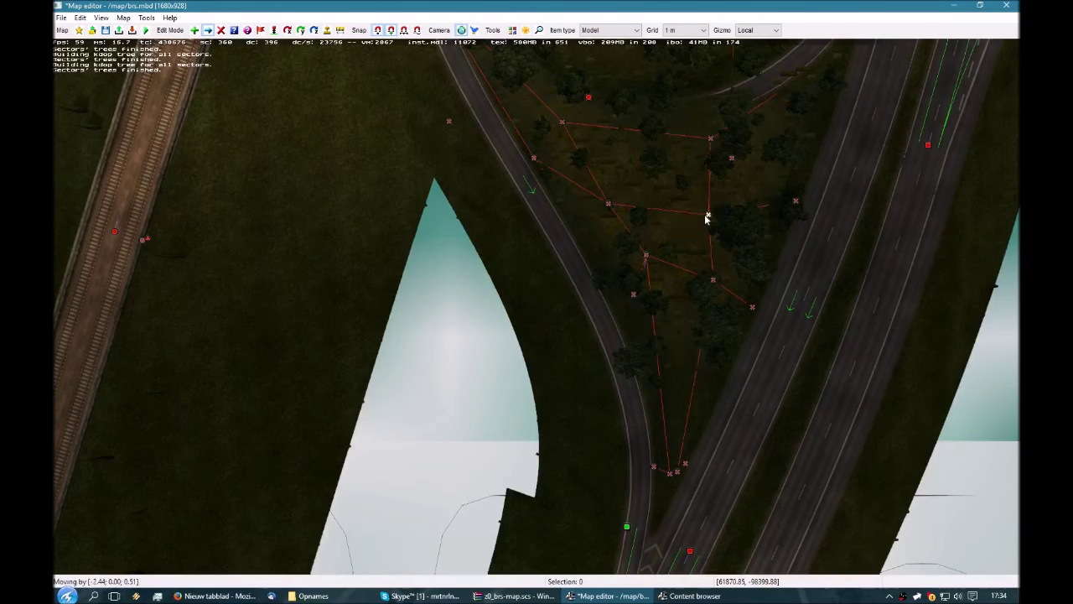
right_drag(621, 212, 625, 264)
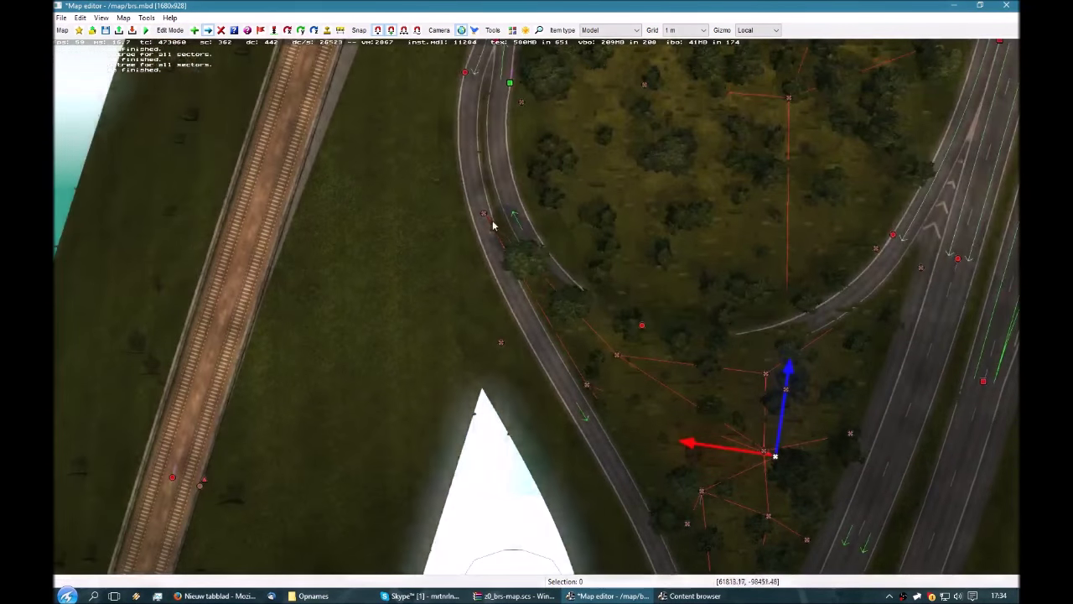
Step: Move the pasted patch's northwest corner onto the strip between the two ramps and lower it to the verge
drag(496, 228, 534, 290)
key(p)
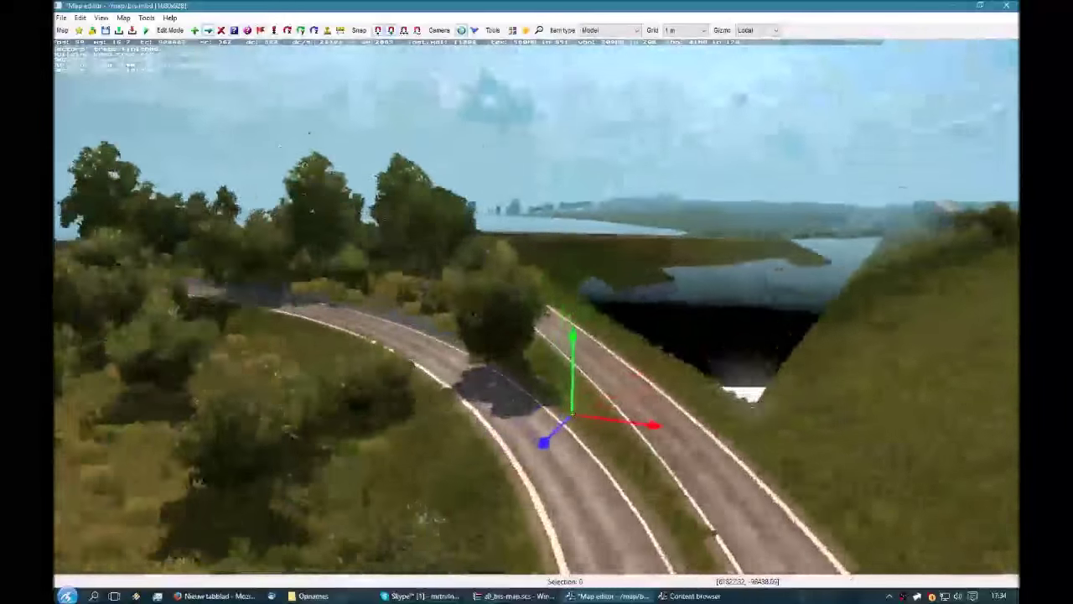
right_drag(662, 348, 625, 362)
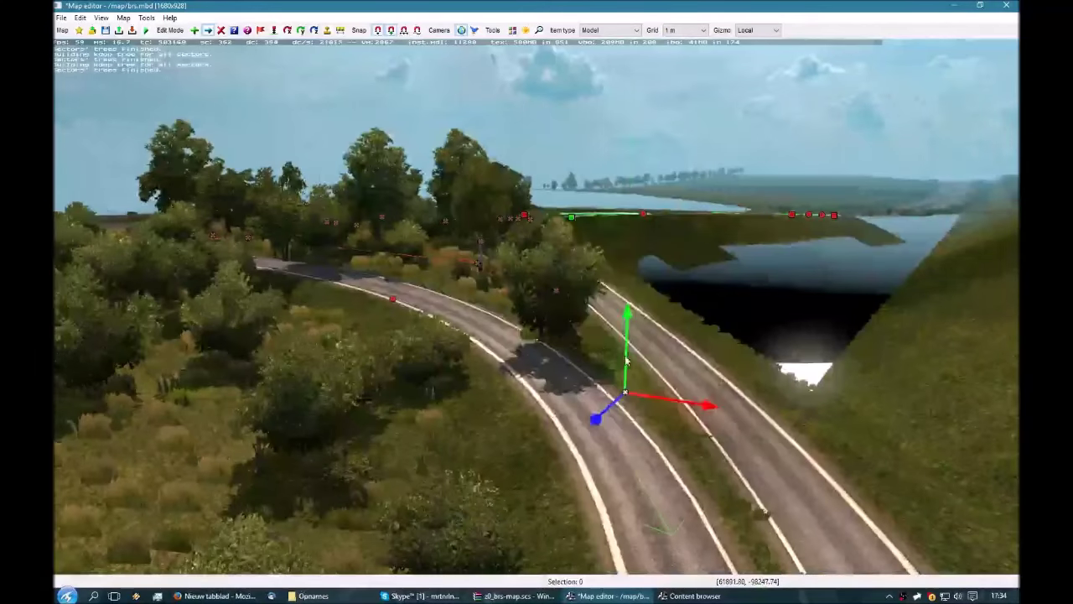
drag(625, 361, 624, 367)
mouse_move(476, 238)
mouse_down()
mouse_move(480, 261)
mouse_move(476, 243)
mouse_up()
key(ctrl+z)
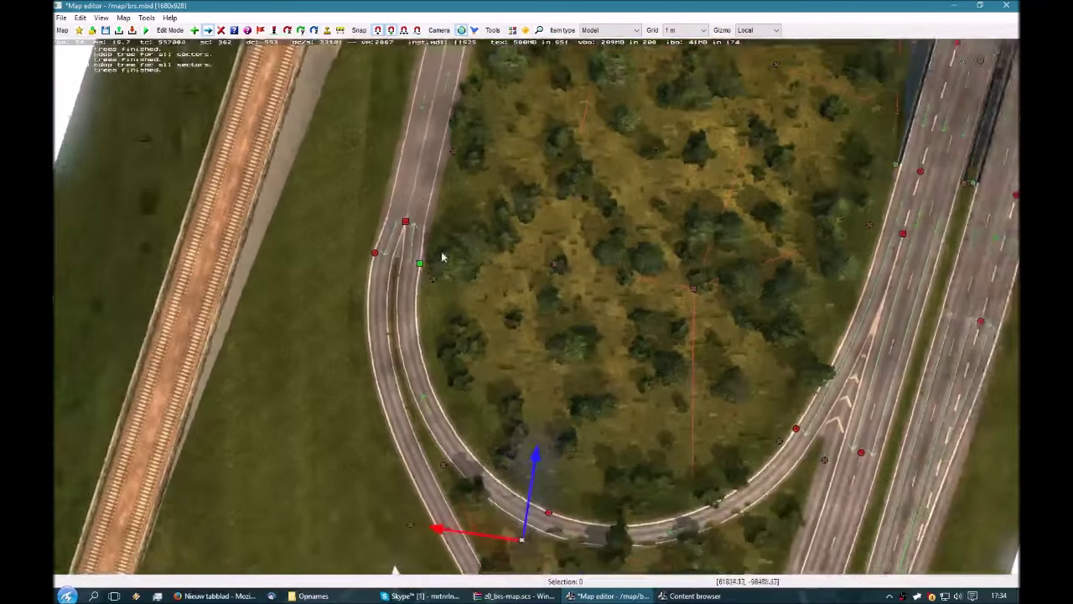
Step: Shift the pasted patch's northern edge control points south along the Z axis, away from the loop ramp
middle_drag(524, 476, 506, 370)
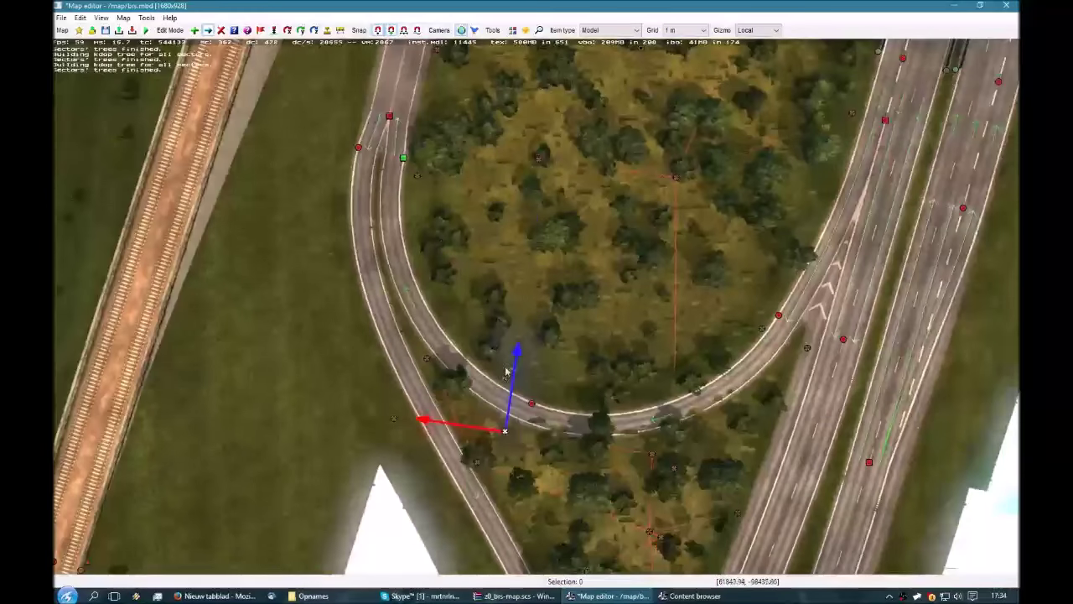
drag(514, 367, 519, 382)
middle_drag(618, 419, 499, 380)
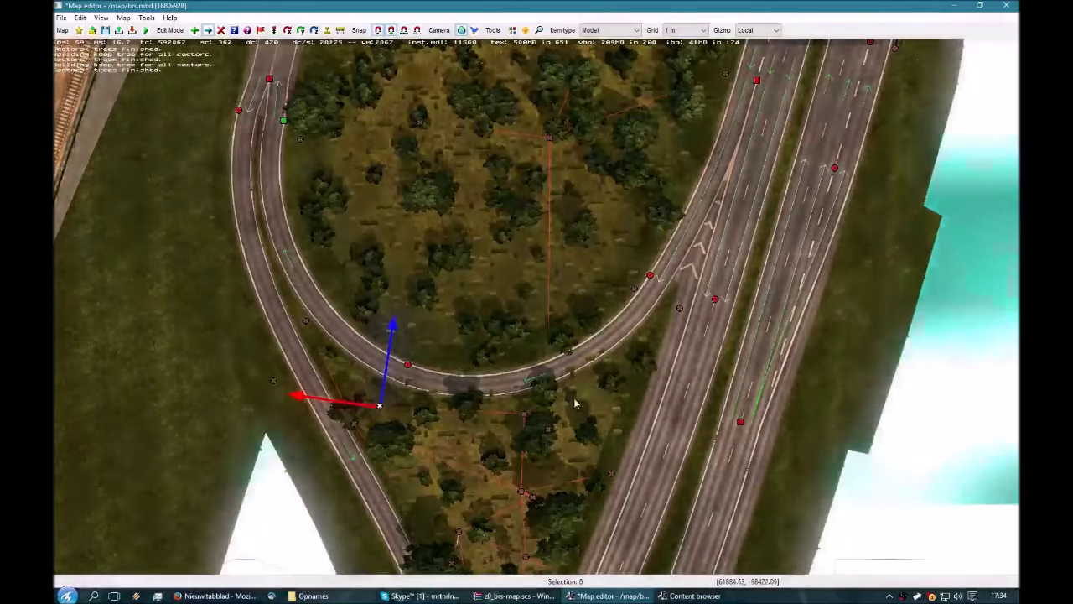
click(524, 413)
drag(529, 367, 525, 392)
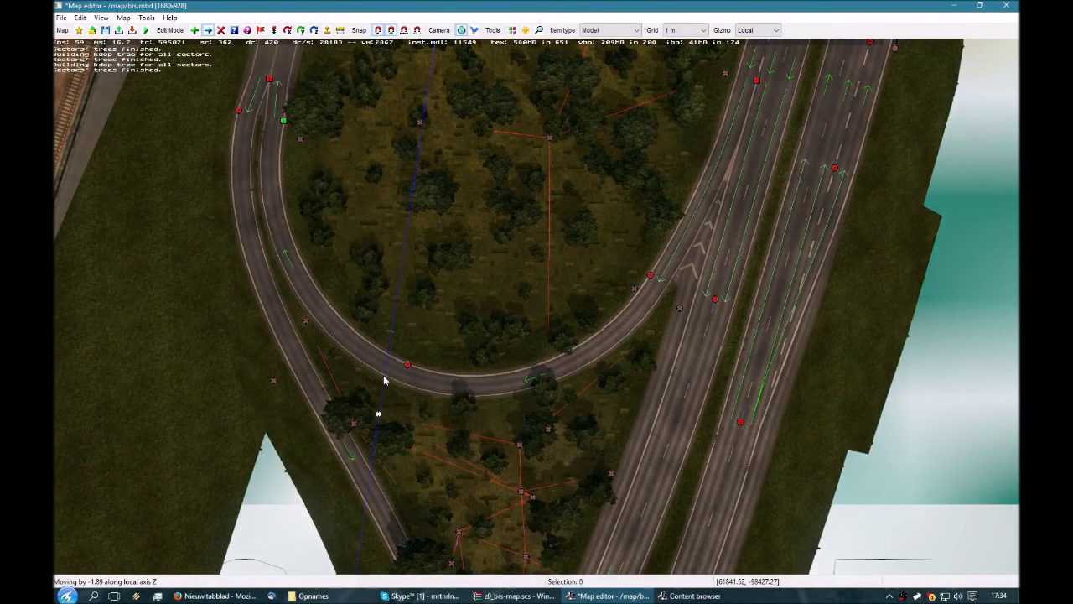
middle_drag(691, 351, 649, 382)
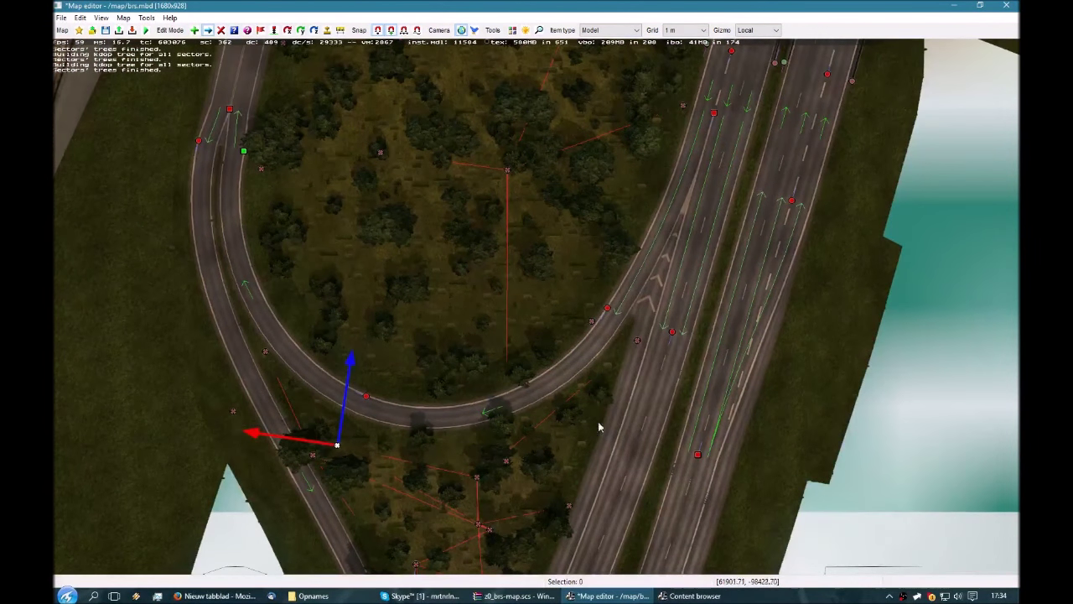
Step: Lower the pasted patch's inner control point just south of the loop ramp along the vertical axis
click(506, 460)
key(space)
key(space)
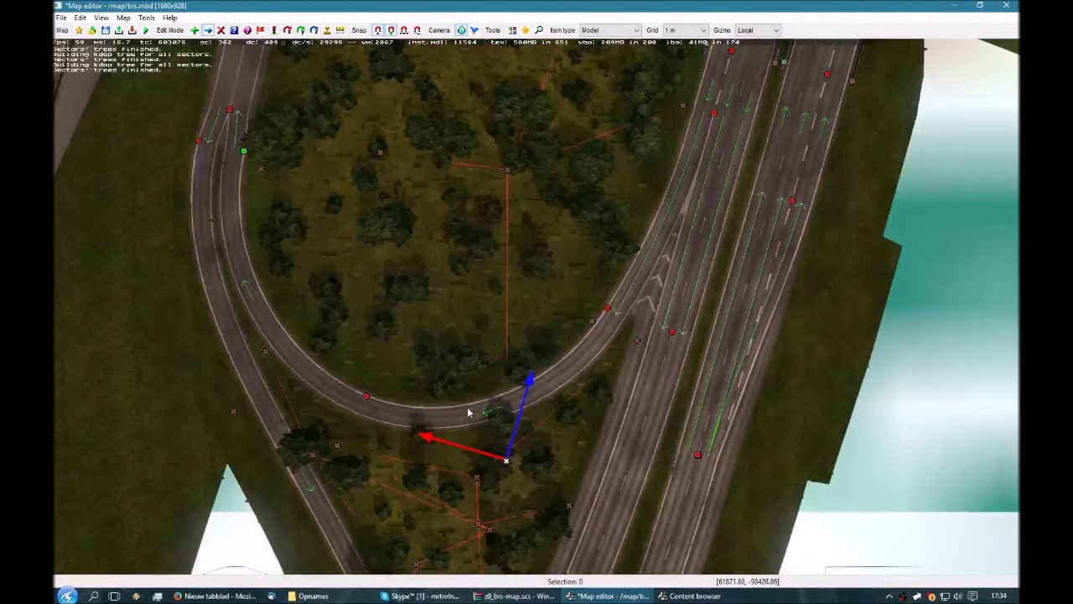
key(space)
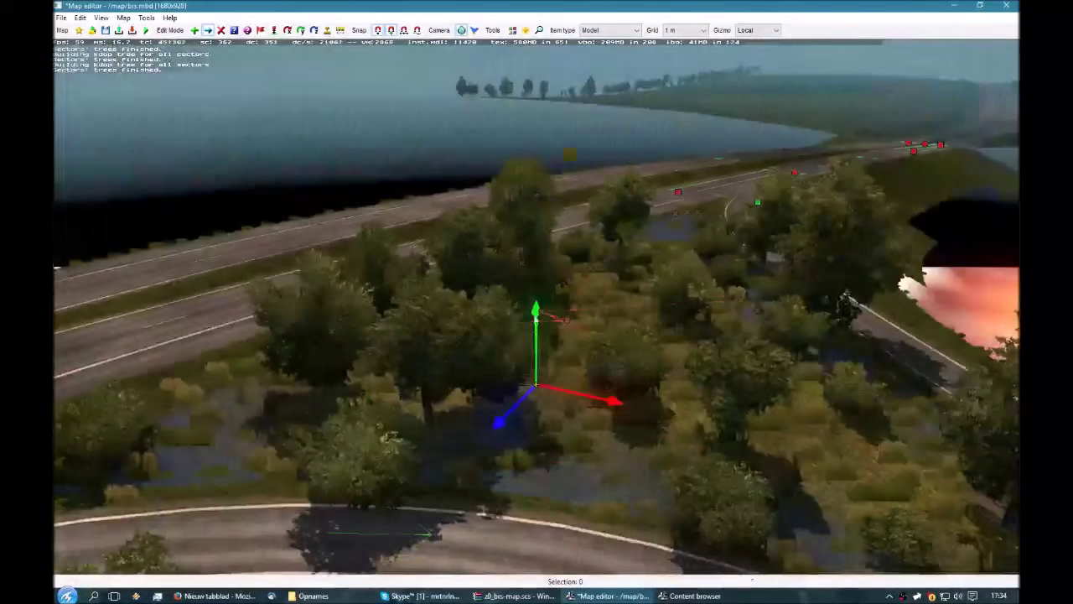
drag(536, 344, 538, 371)
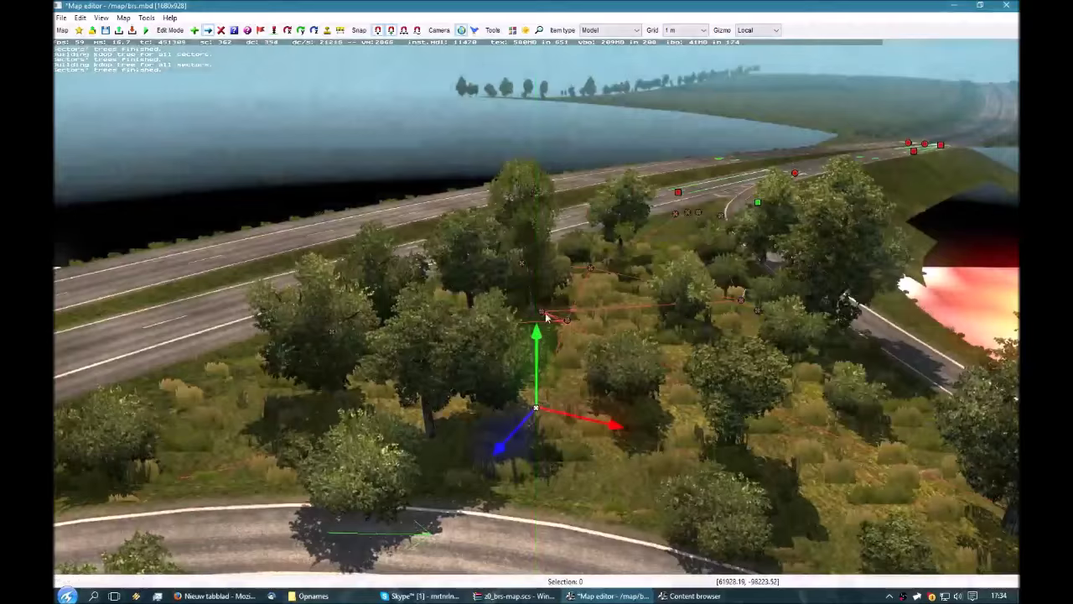
Step: Move another inner control point of the pasted patch horizontally into the middle of the area between ramp and highway
click(542, 312)
key(space)
right_drag(632, 357, 634, 362)
drag(623, 340, 562, 349)
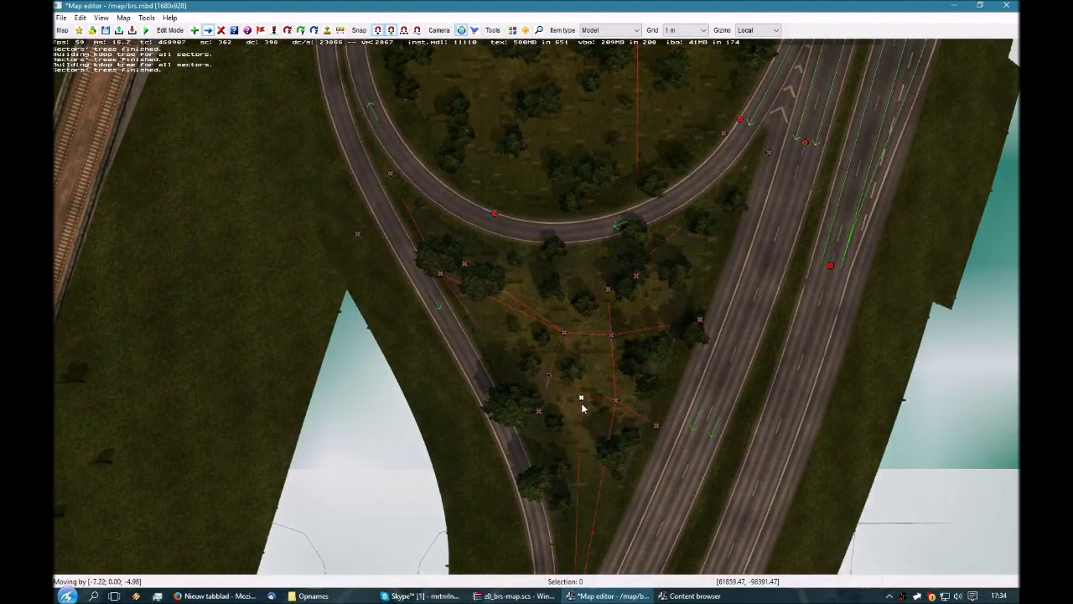
right_drag(644, 459, 676, 278)
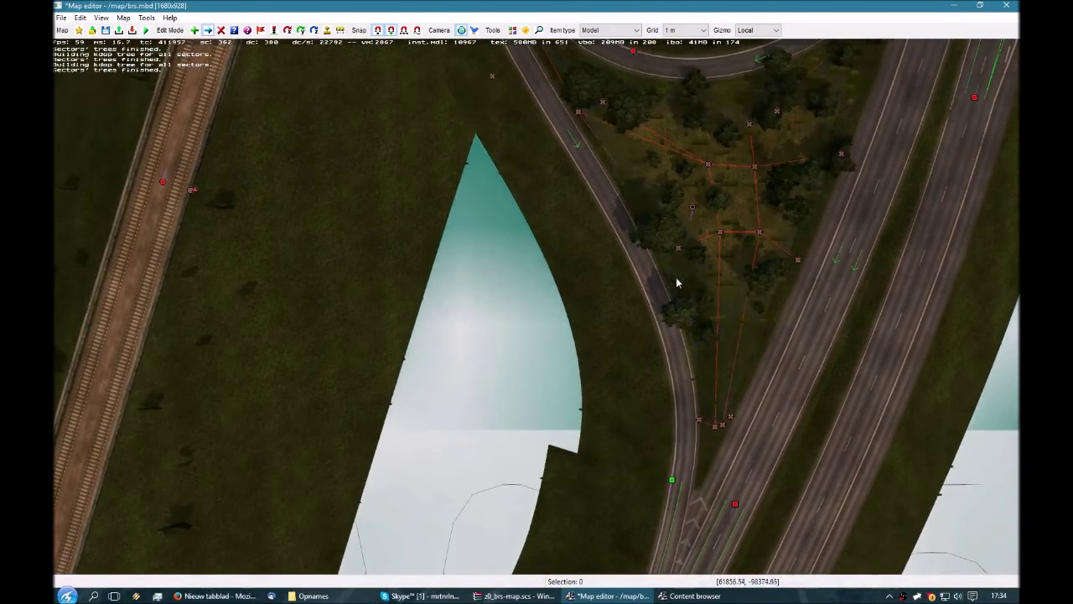
right_drag(790, 372, 759, 441)
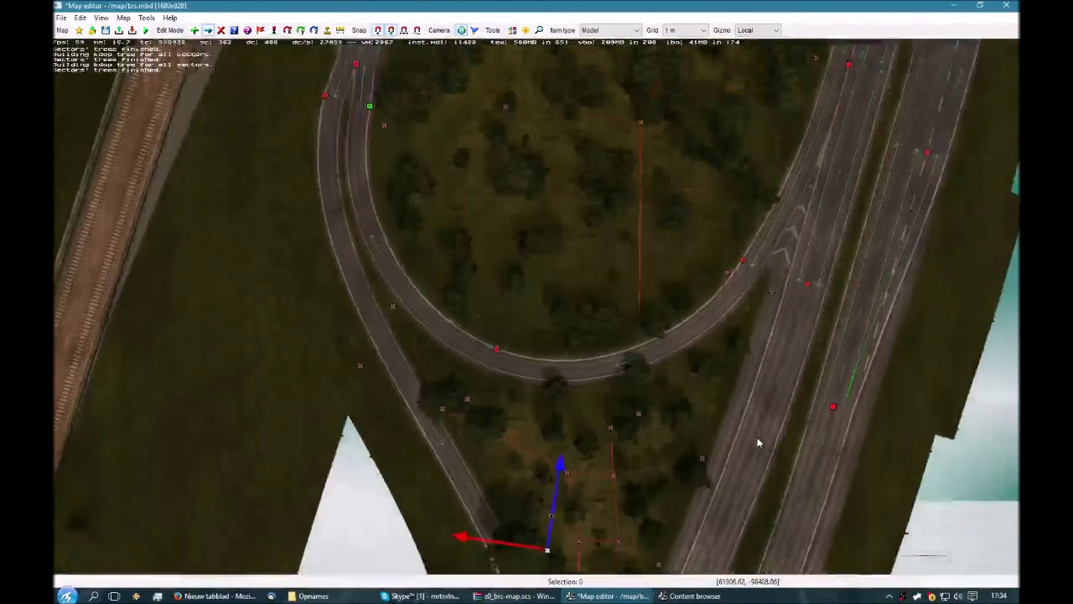
Step: Save the map with the refitted terrain patches around the interchange
scroll(759, 441, down, 8)
right_drag(757, 335, 724, 383)
scroll(723, 382, up, 8)
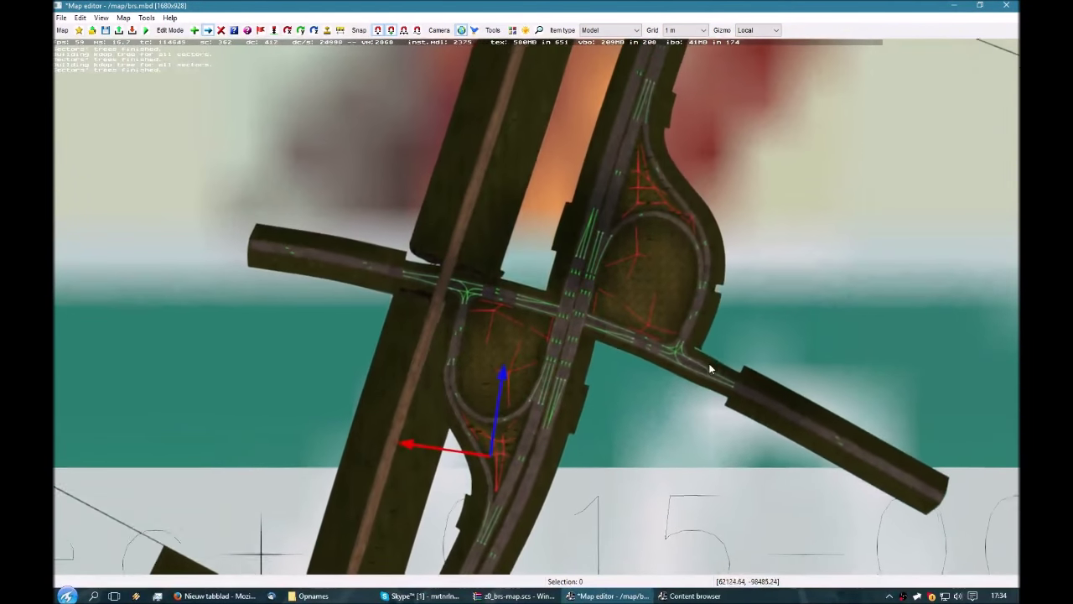
key(ctrl+s)
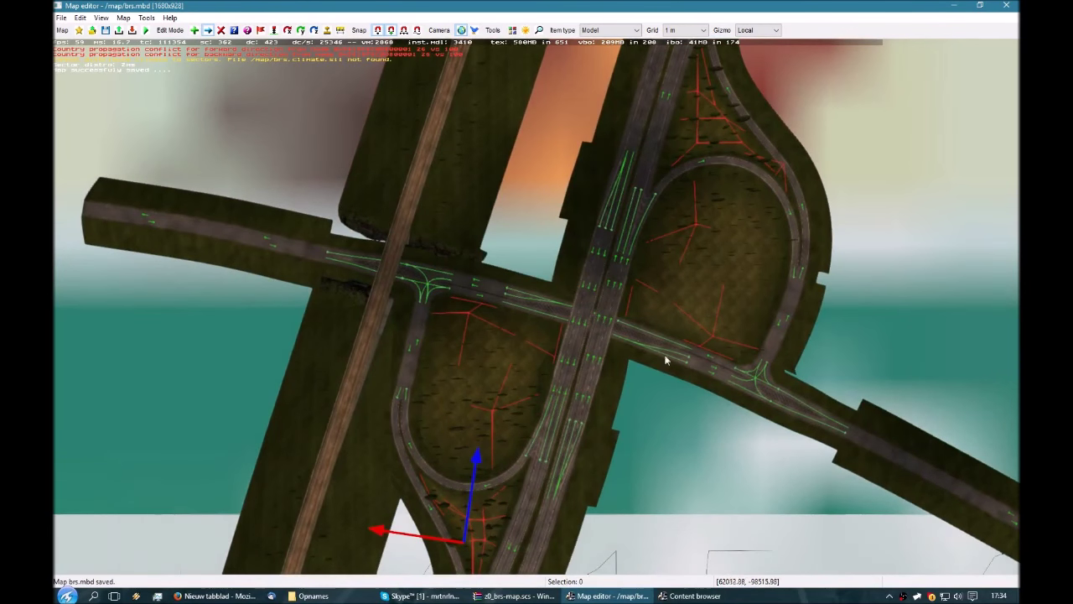
right_drag(624, 297, 637, 378)
scroll(637, 379, down, 4)
scroll(637, 378, up, 3)
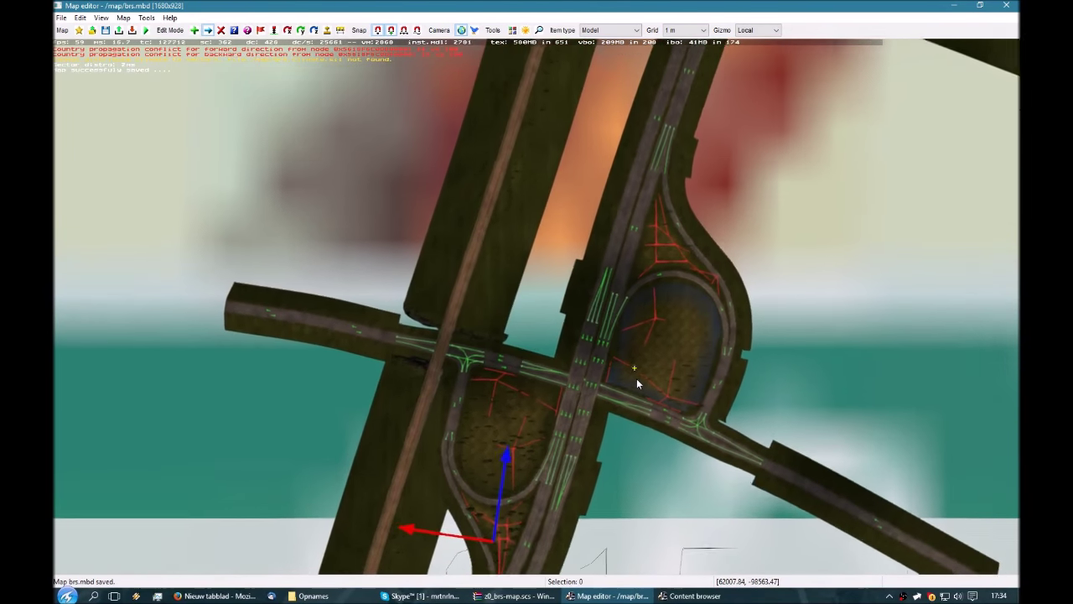
Step: Set the node 0 terrain size of the highway fork prefab (fork_hw2_2m.ppd) north of the interchange to 0
right_drag(709, 419, 676, 331)
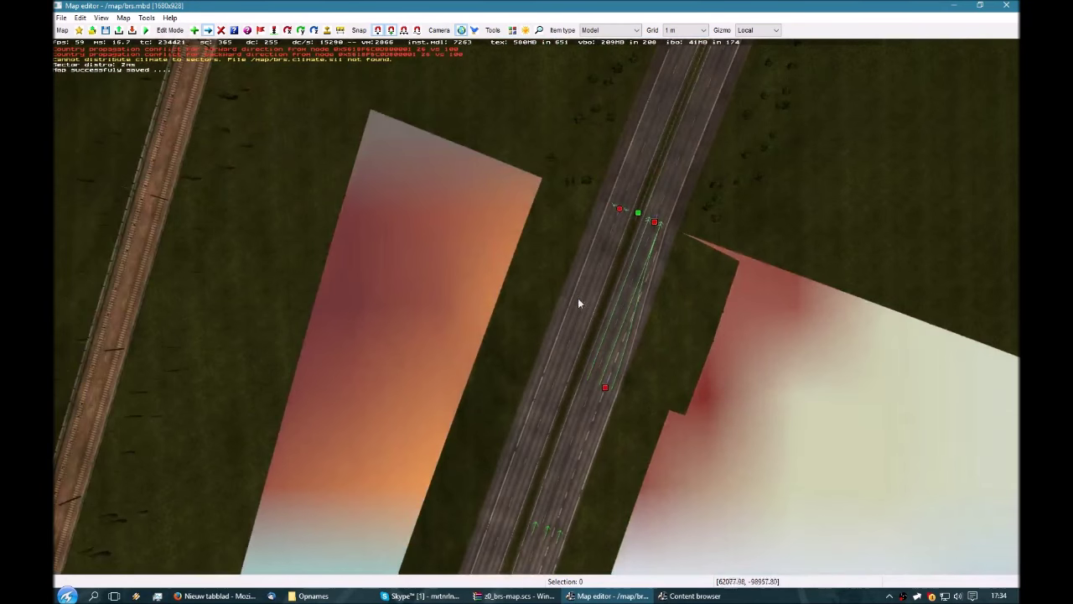
scroll(589, 292, up, 3)
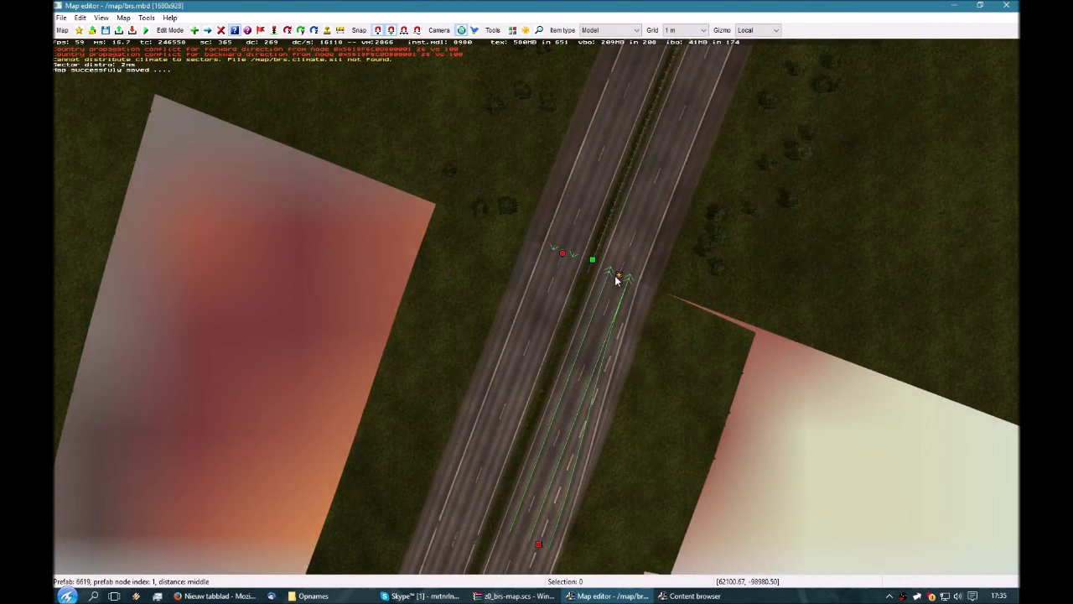
double_click(616, 279)
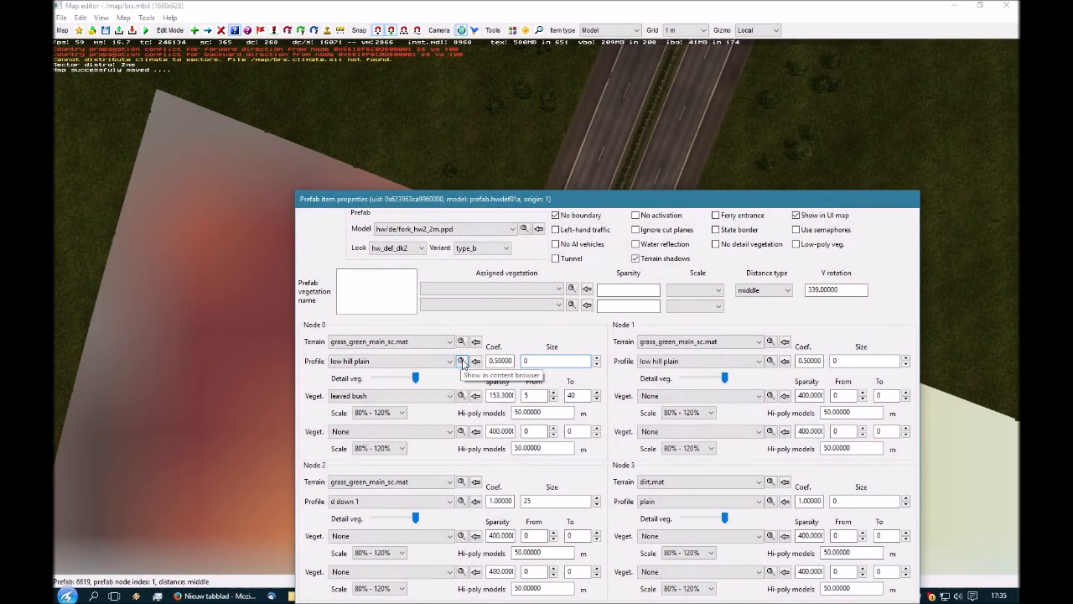
key(Return)
scroll(464, 361, down, 4)
right_drag(464, 360, 537, 331)
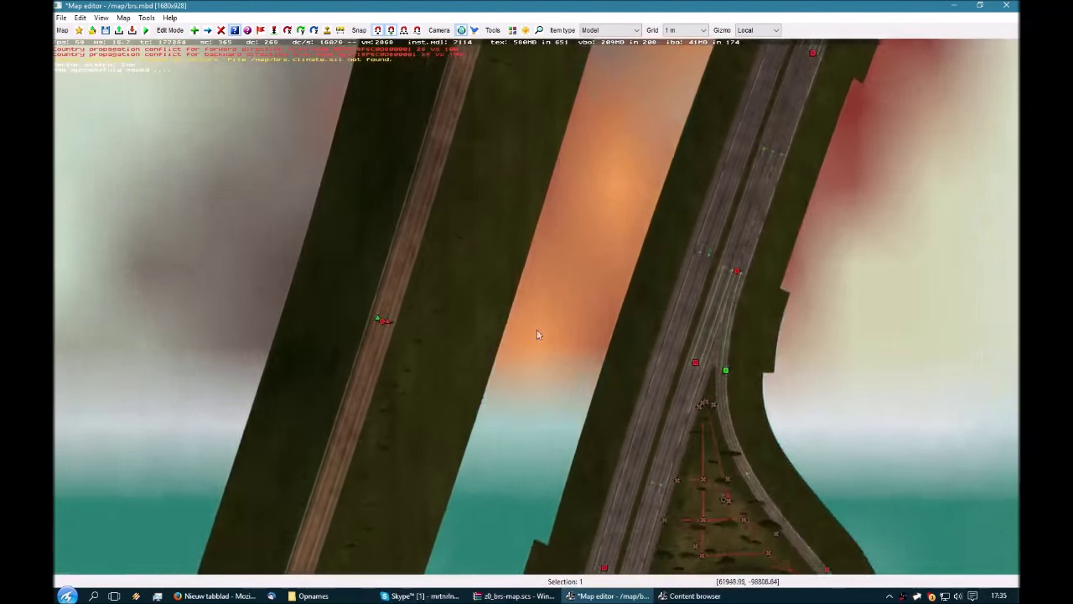
Step: Copy the short terrain strip beside the rail bridge and paste it along the west side of the northern highway
scroll(538, 335, down, 5)
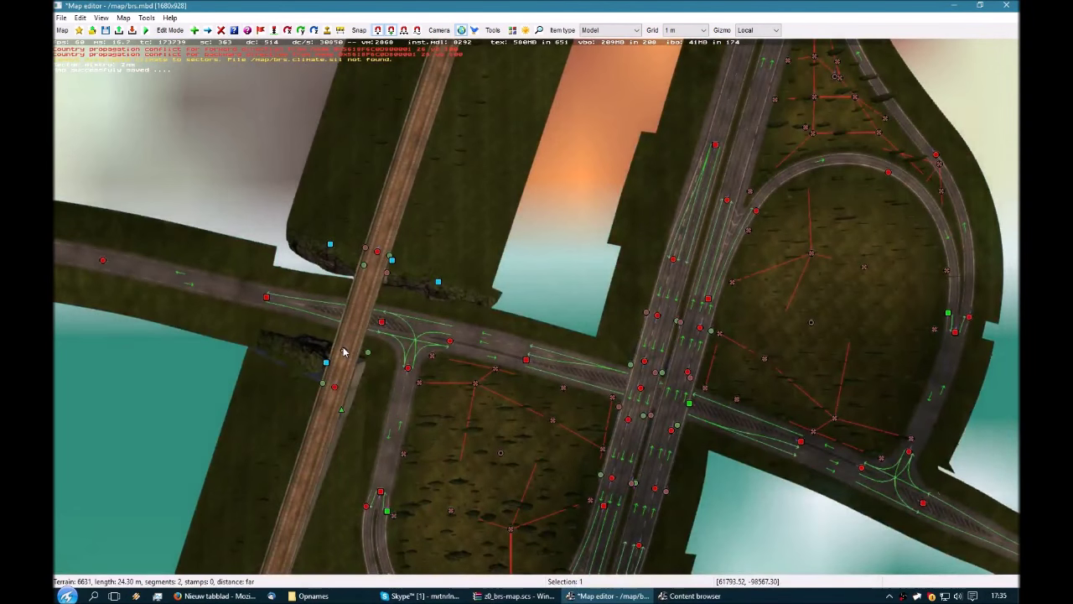
right_drag(628, 105, 438, 360)
right_drag(522, 168, 478, 358)
mouse_move(535, 231)
right_down()
mouse_move(495, 356)
mouse_move(503, 350)
right_up()
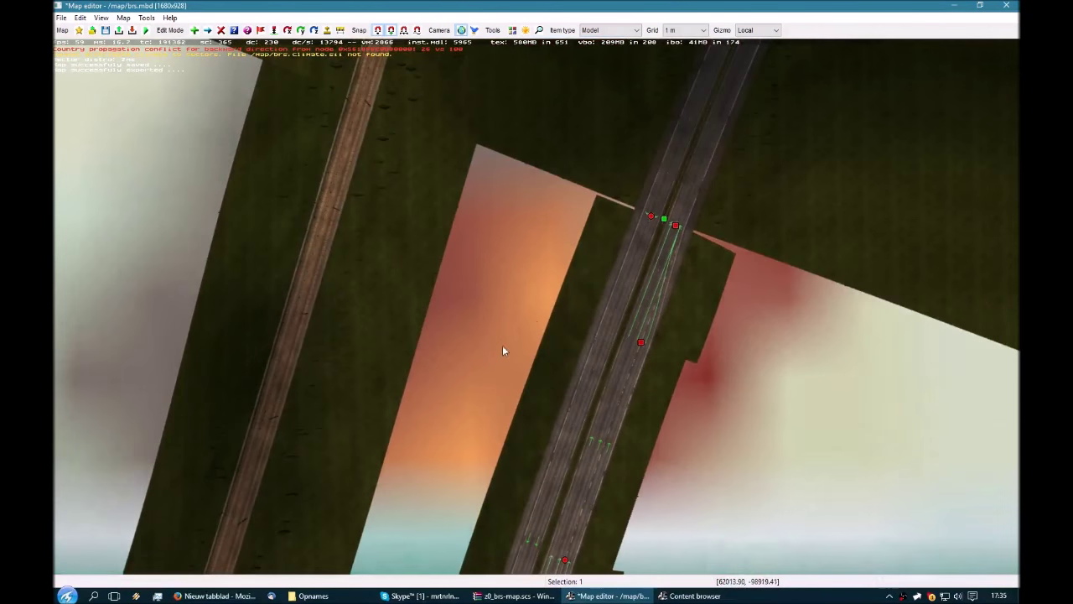
key(ctrl+v)
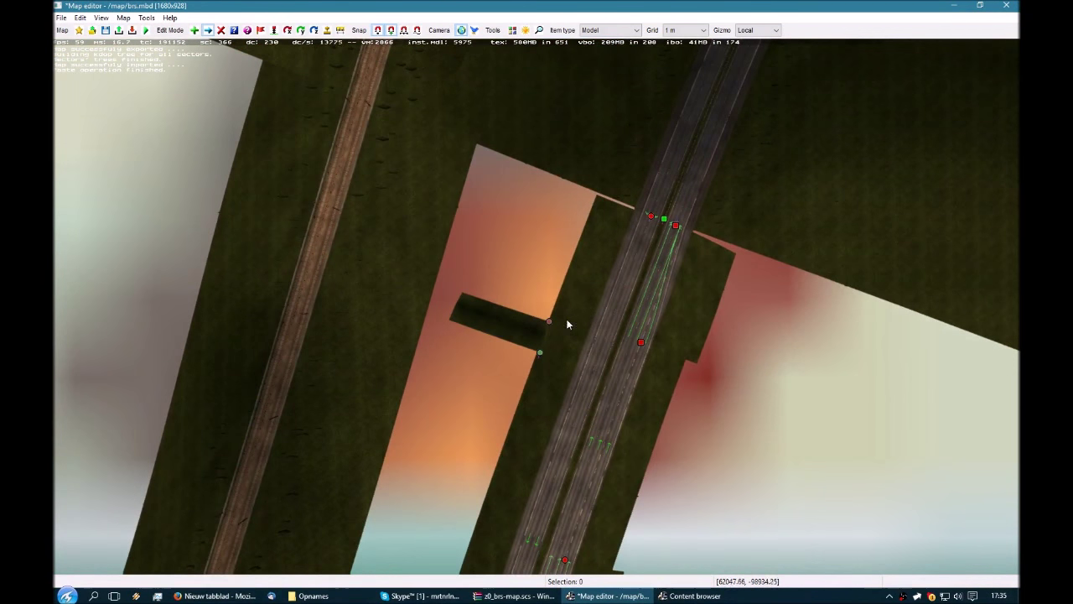
Step: Place the pasted terrain's northern node at the highway's western edge beside the fork and shift its southern node onto the shoulder
click(633, 210)
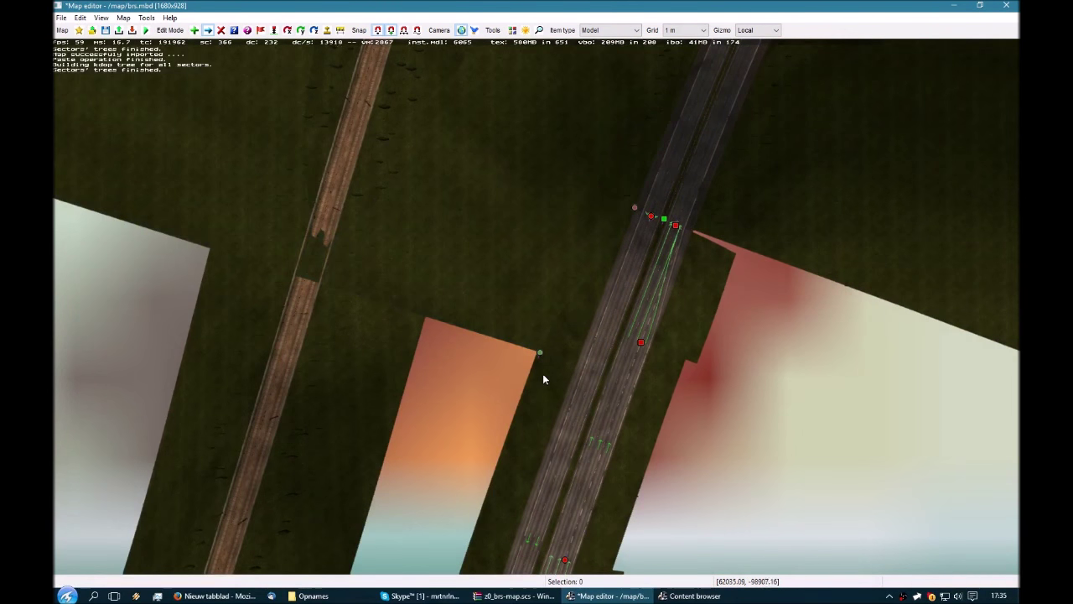
drag(542, 373, 566, 367)
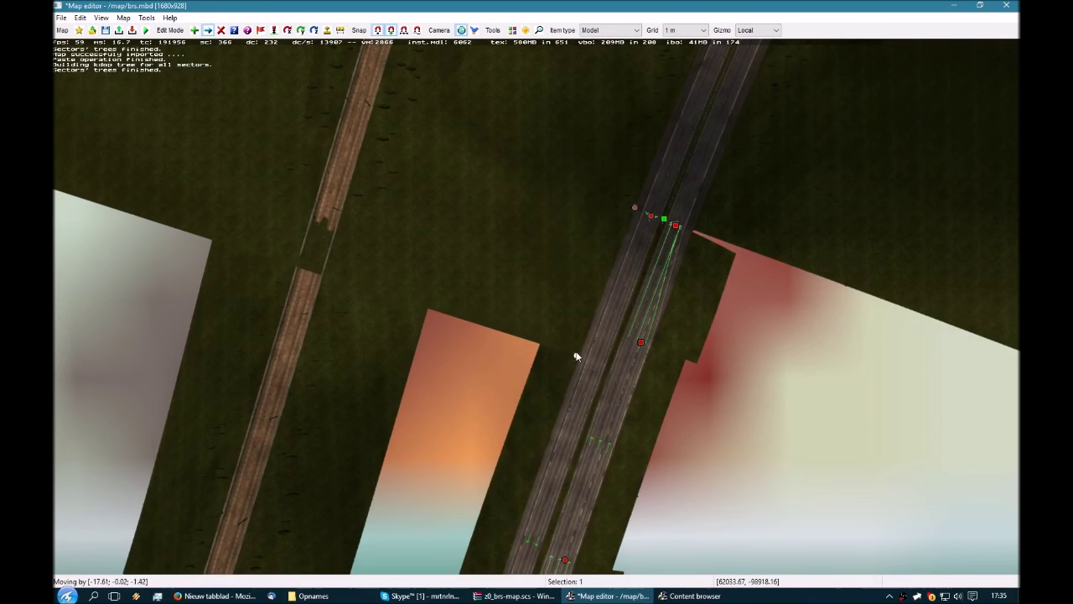
key(m)
Step: Lower the pasted terrain's southern node to the verge and enable free rotation for it
middle_drag(578, 352, 729, 392)
drag(535, 130, 537, 158)
double_click(535, 193)
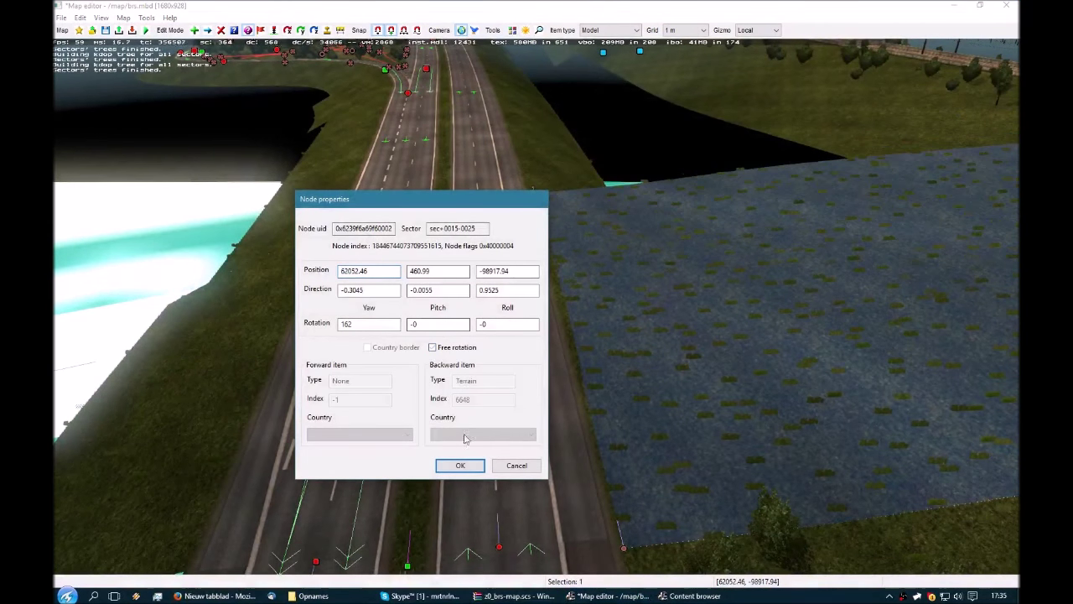
click(464, 466)
Step: Set the node 1 terrain size of the fork_hw2_2m prefab to 1
middle_drag(521, 478, 784, 495)
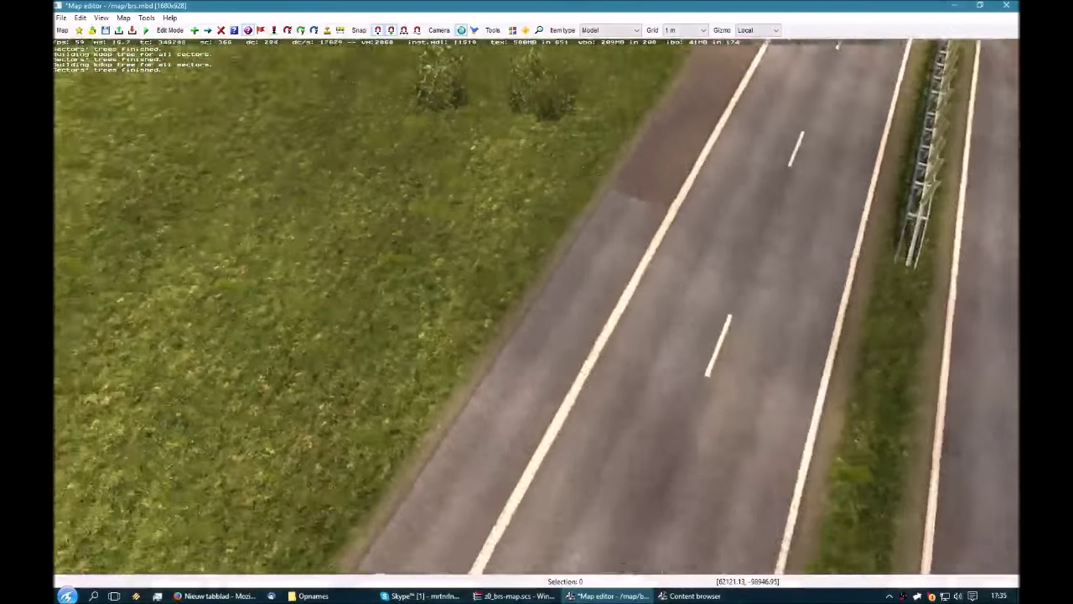
mouse_move(536, 308)
middle_down()
mouse_move(494, 294)
mouse_move(419, 297)
mouse_move(528, 319)
mouse_move(541, 290)
middle_up()
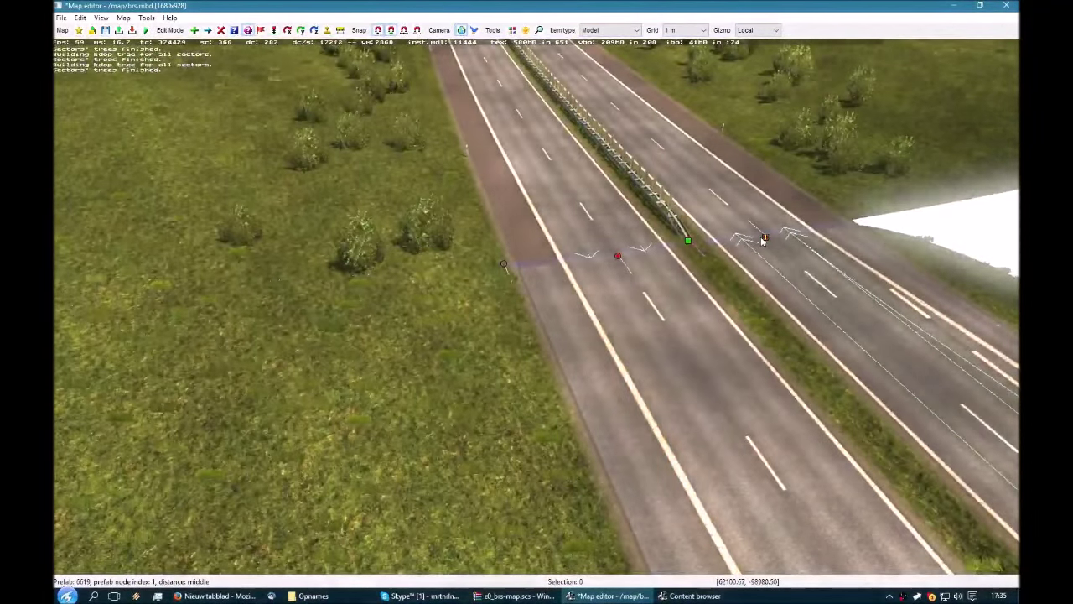
double_click(763, 241)
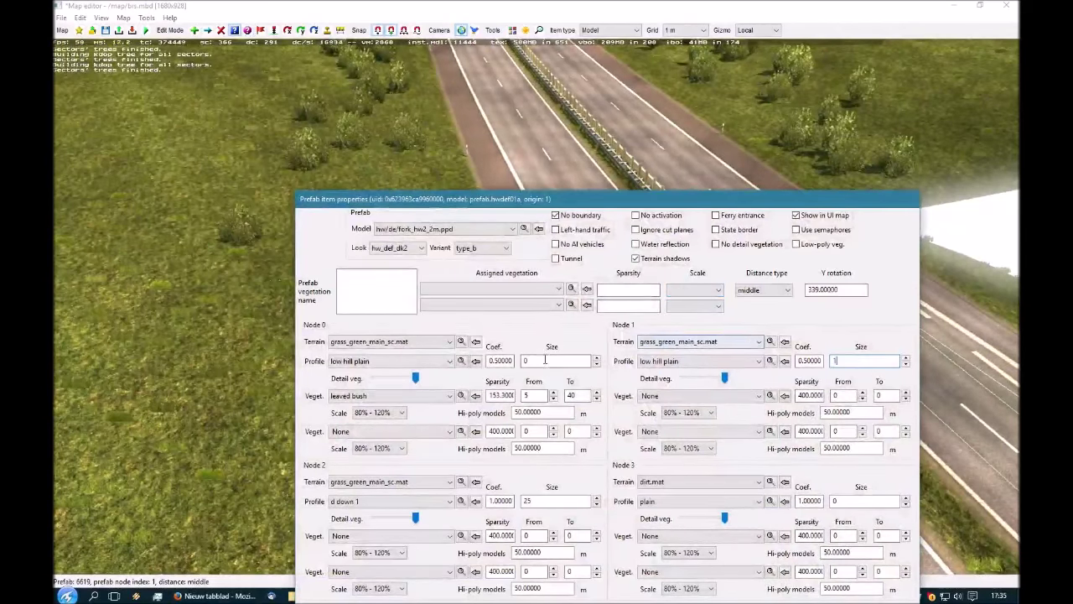
key(Return)
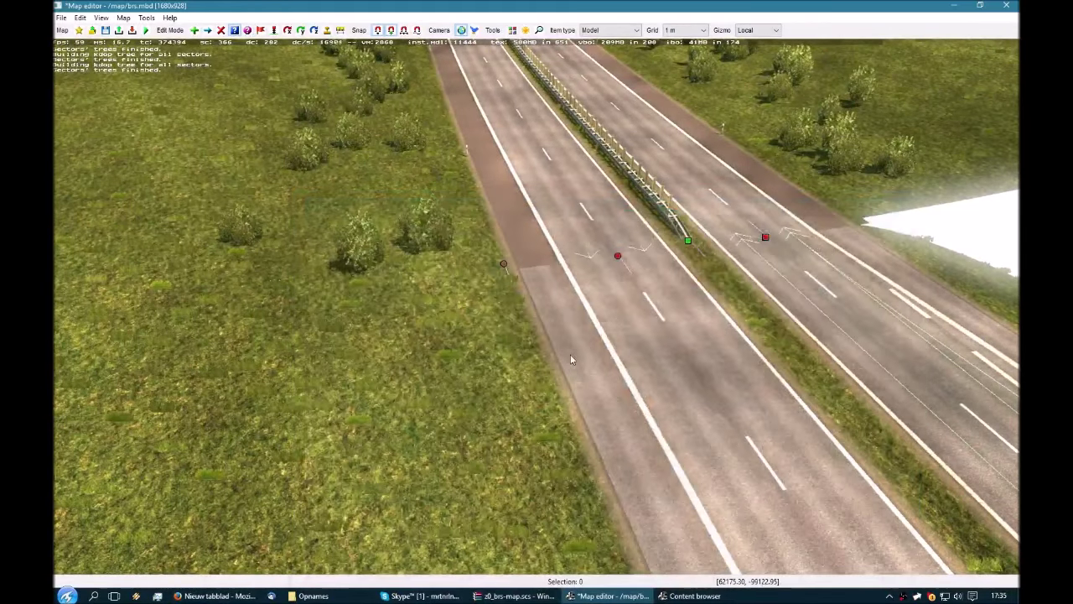
middle_drag(570, 354, 519, 268)
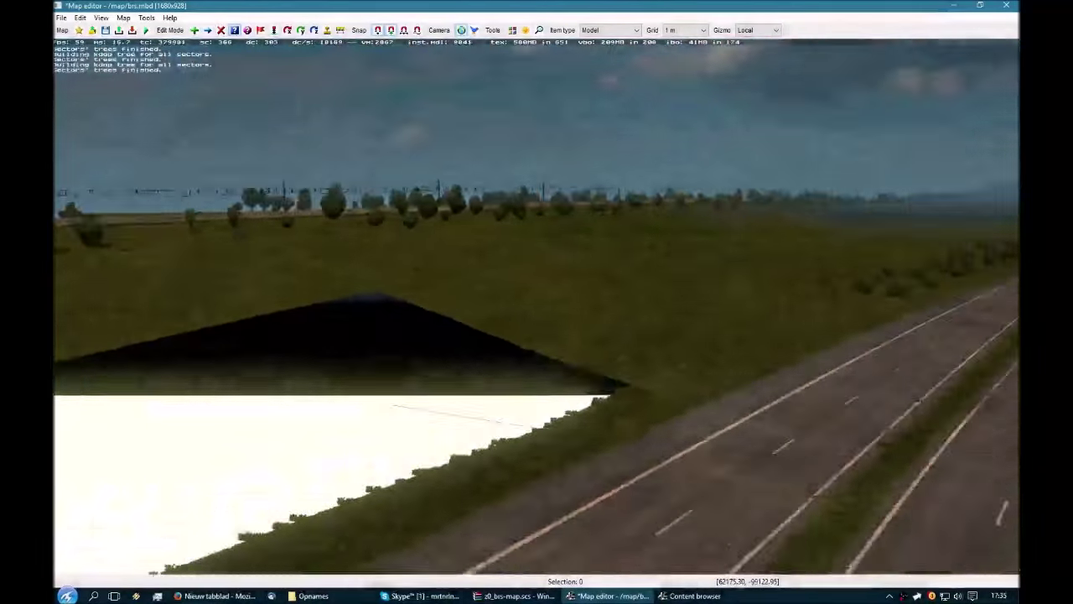
Step: Extend a new terrain about 448 m southwest from the highway's western edge, across the railway towards the crossing road
key(p)
right_drag(568, 134, 538, 393)
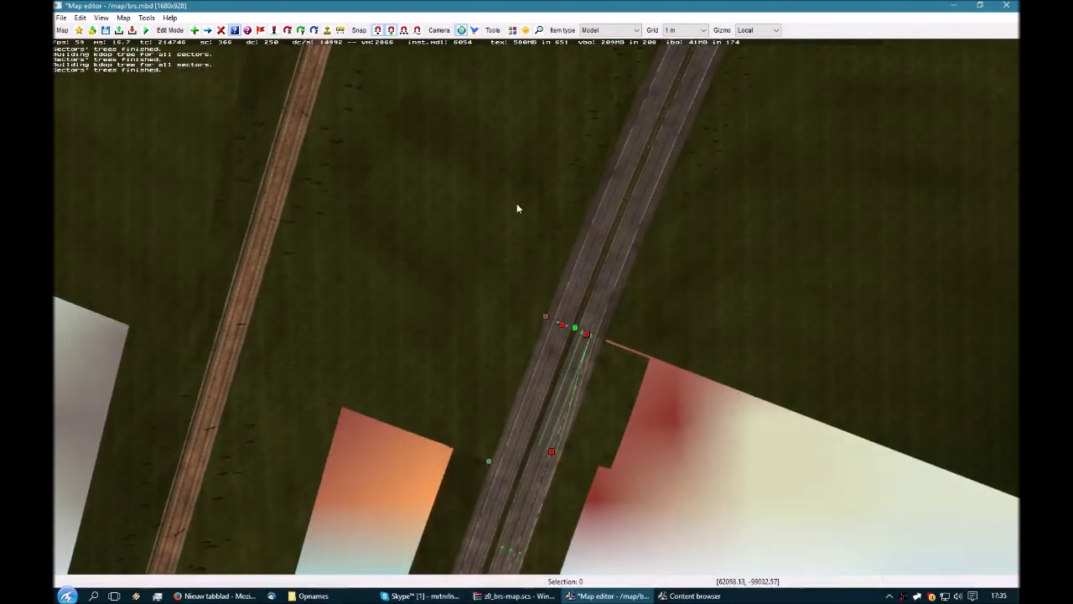
right_drag(534, 508, 433, 385)
right_drag(472, 332, 488, 308)
scroll(489, 308, down, 2)
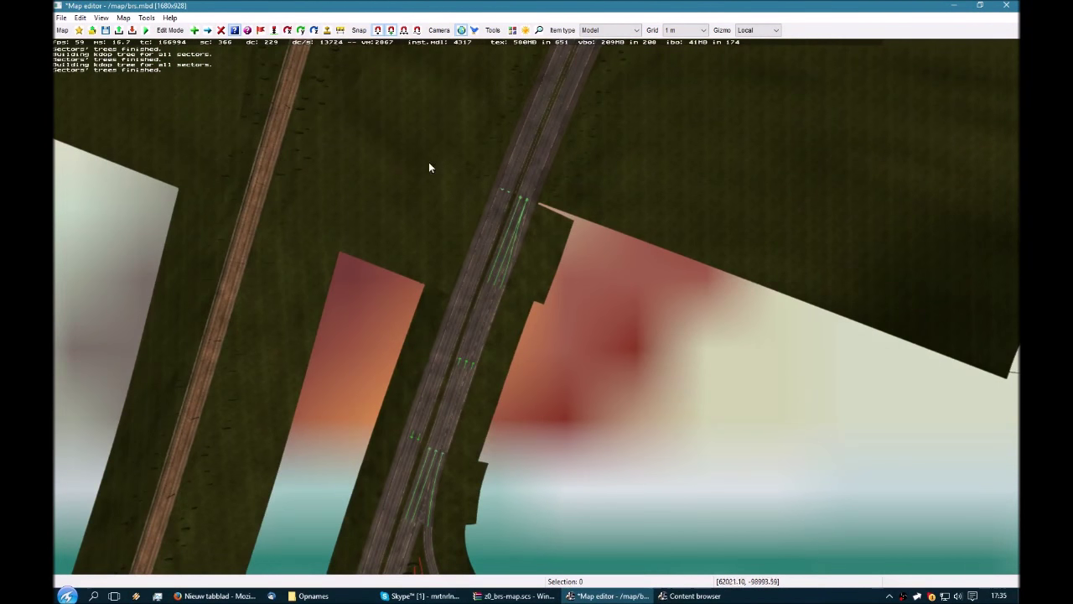
key(s)
key(a)
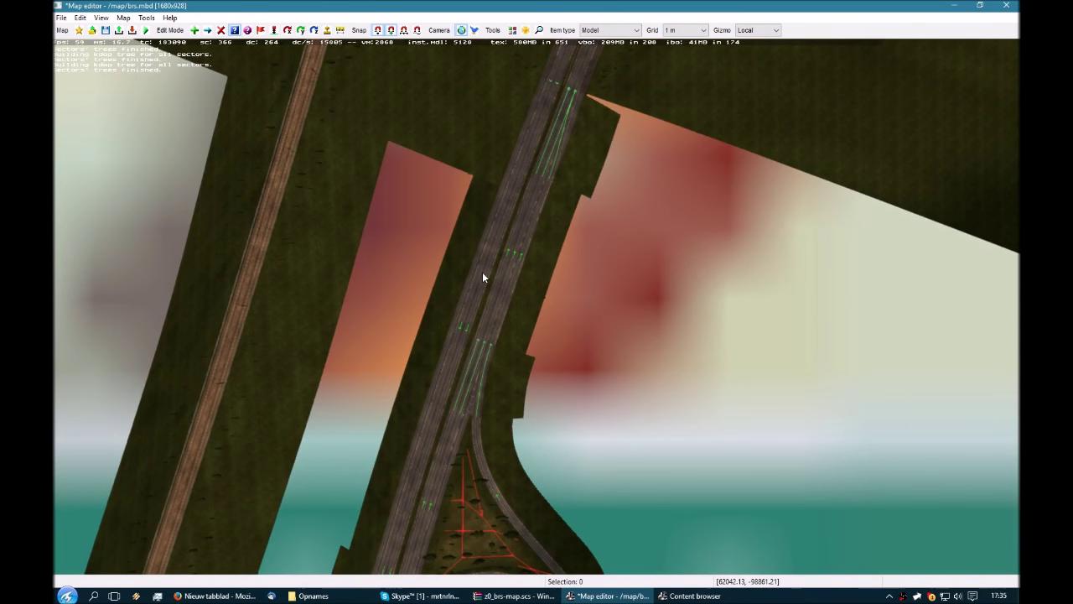
click(499, 183)
key(p)
key(p)
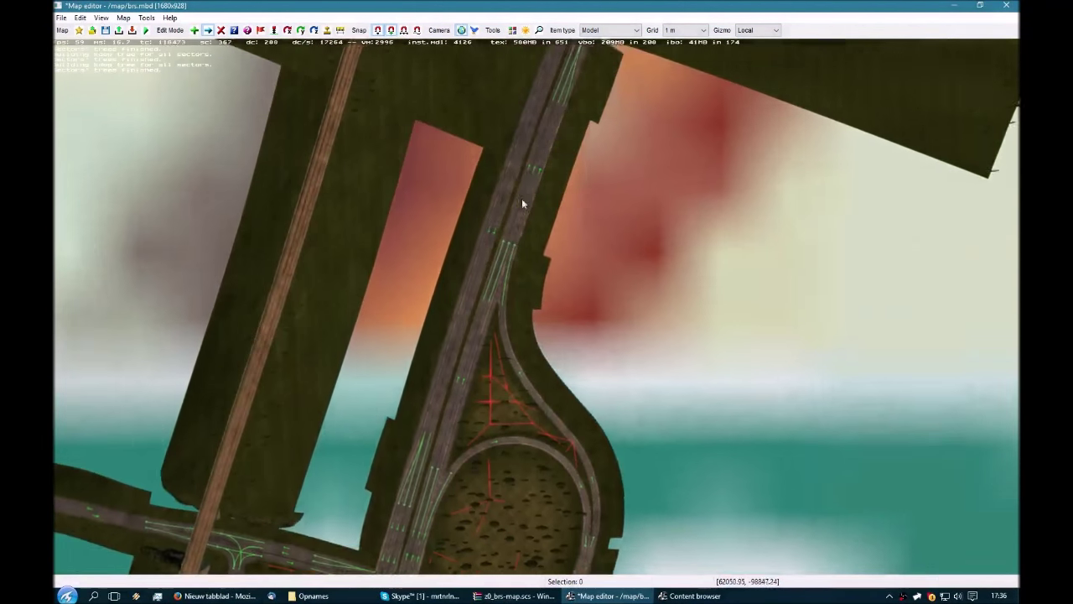
drag(515, 134, 125, 452)
right_drag(554, 43, 546, 86)
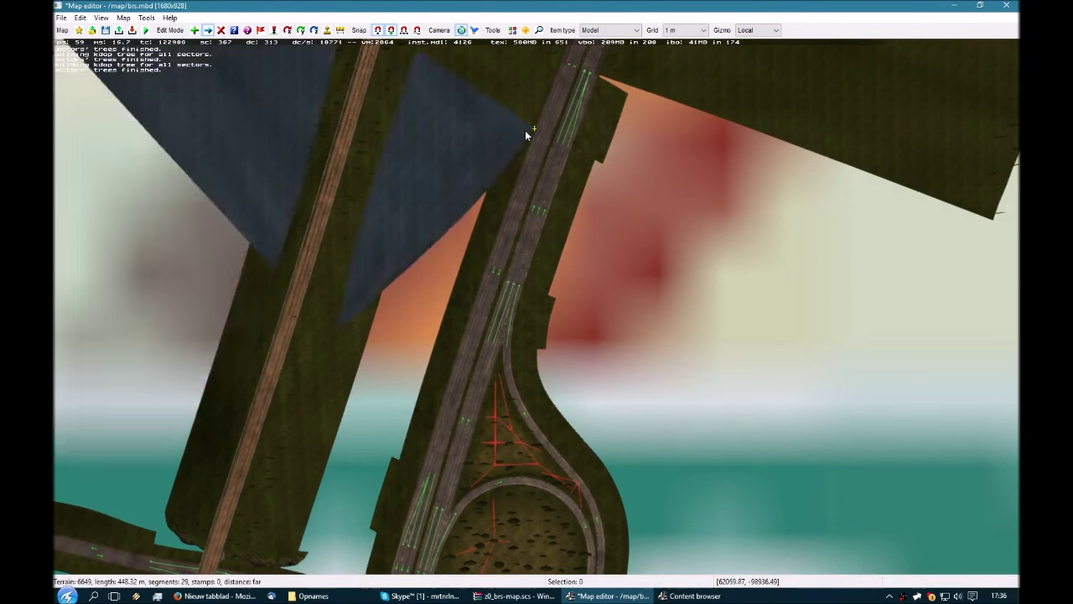
key(Escape)
Step: Pull the new terrain's middle node south between the railway and the highway so its edge curves along the gap
right_drag(374, 302, 432, 278)
scroll(433, 273, up, 1)
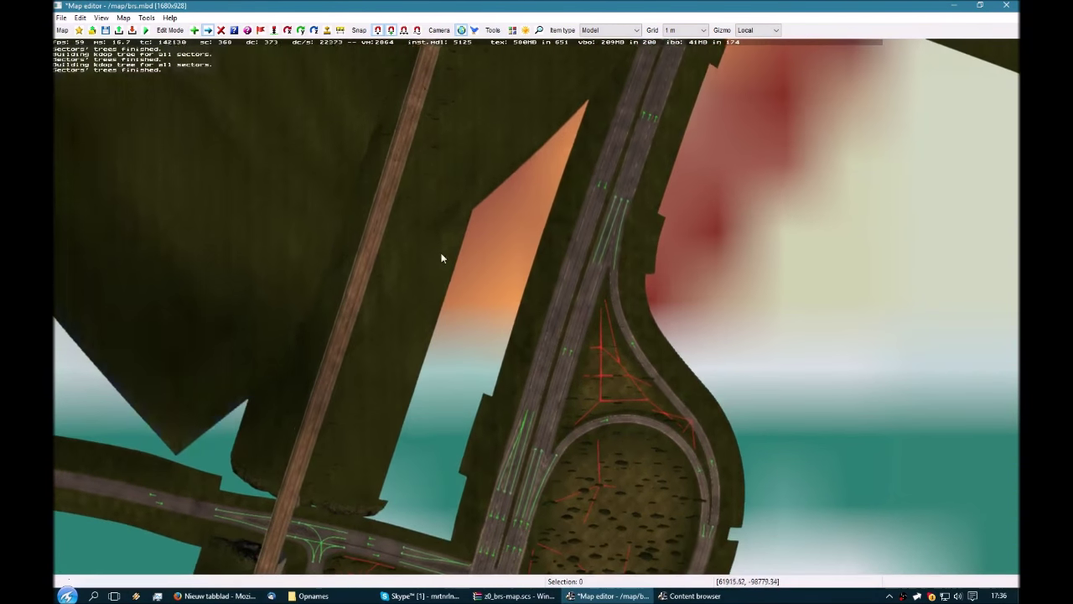
scroll(441, 255, up, 3)
drag(350, 221, 368, 428)
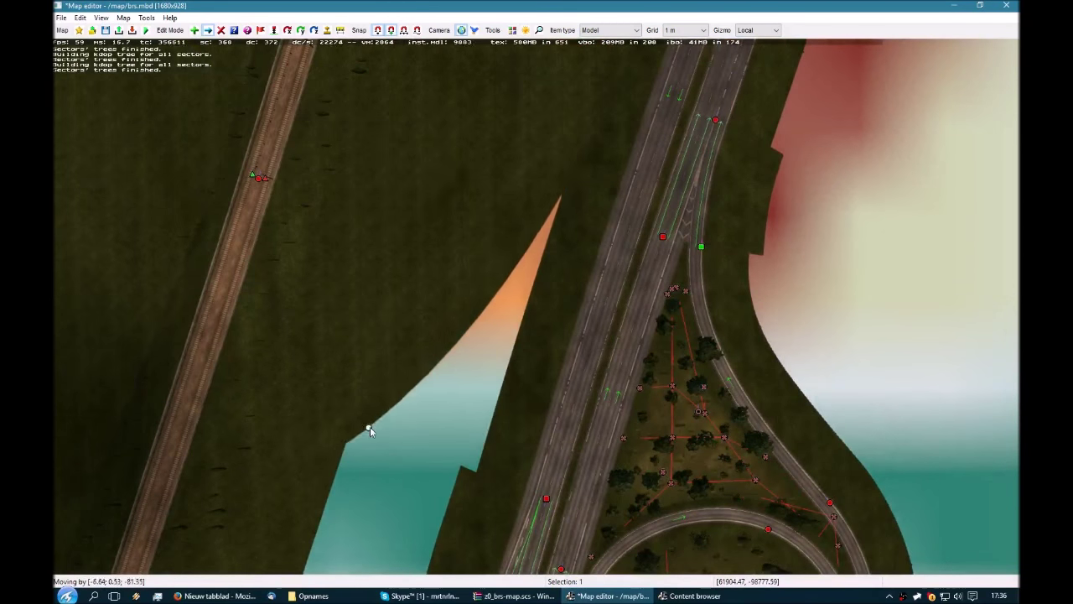
Step: Move the large terrain's southwestern node west, beyond the north side of the crossing road
right_drag(368, 428, 527, 323)
right_drag(298, 317, 340, 418)
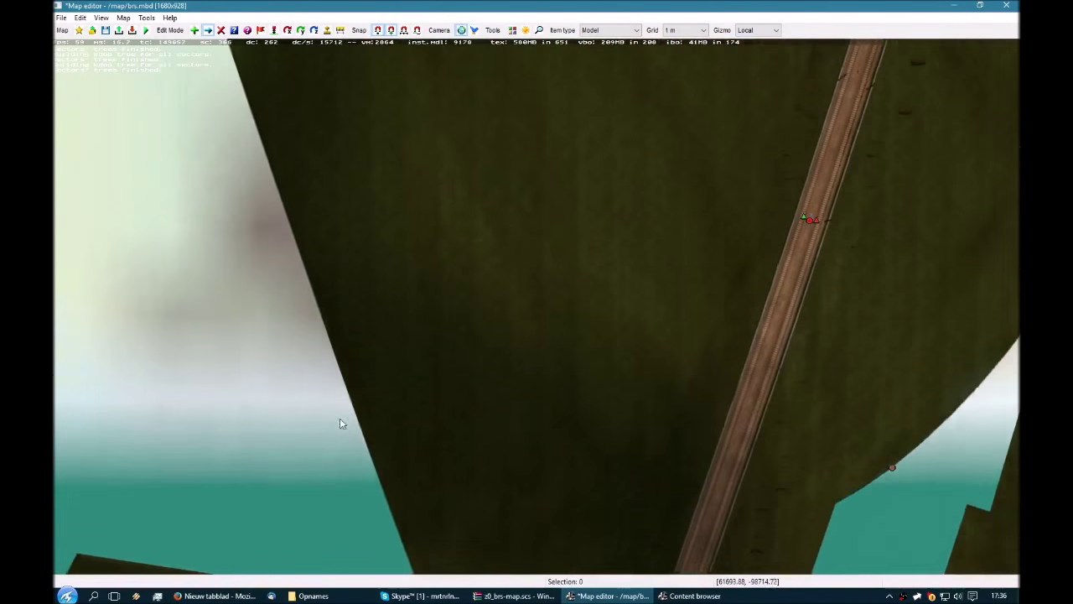
scroll(357, 420, down, 3)
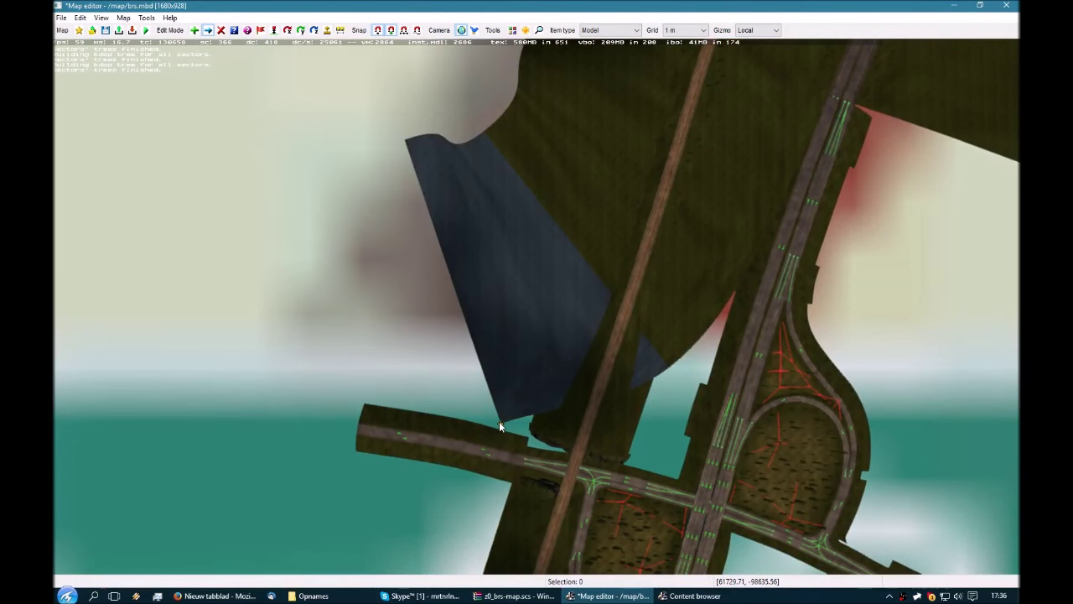
drag(499, 422, 391, 418)
Step: Lower the terrain's southwestern node to ground level and slide it towards the crossing road's verge
key(space)
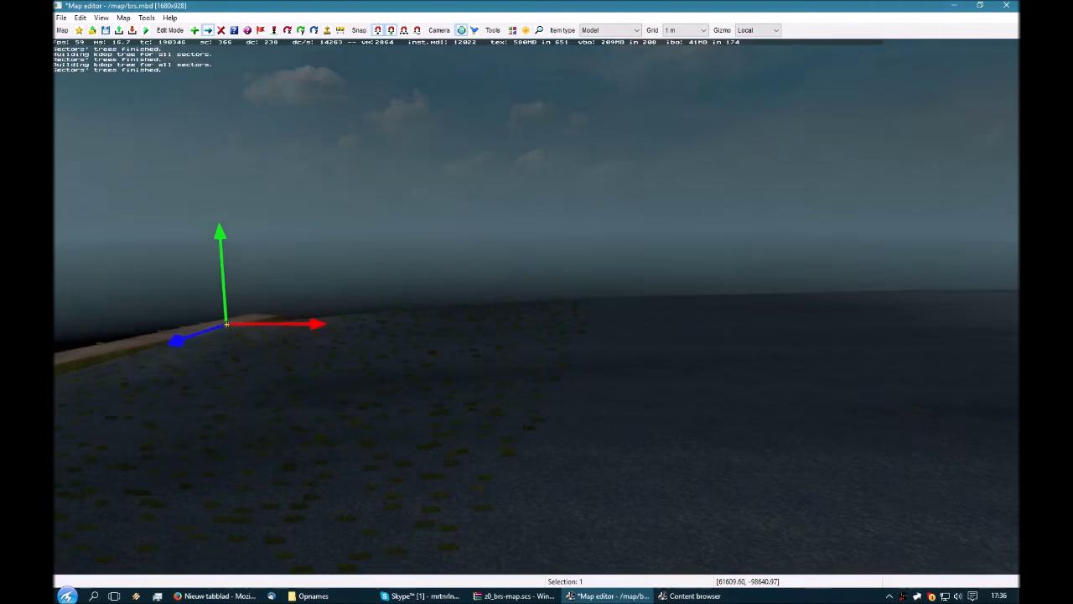
right_drag(392, 418, 440, 427)
key(Up)
drag(674, 266, 693, 327)
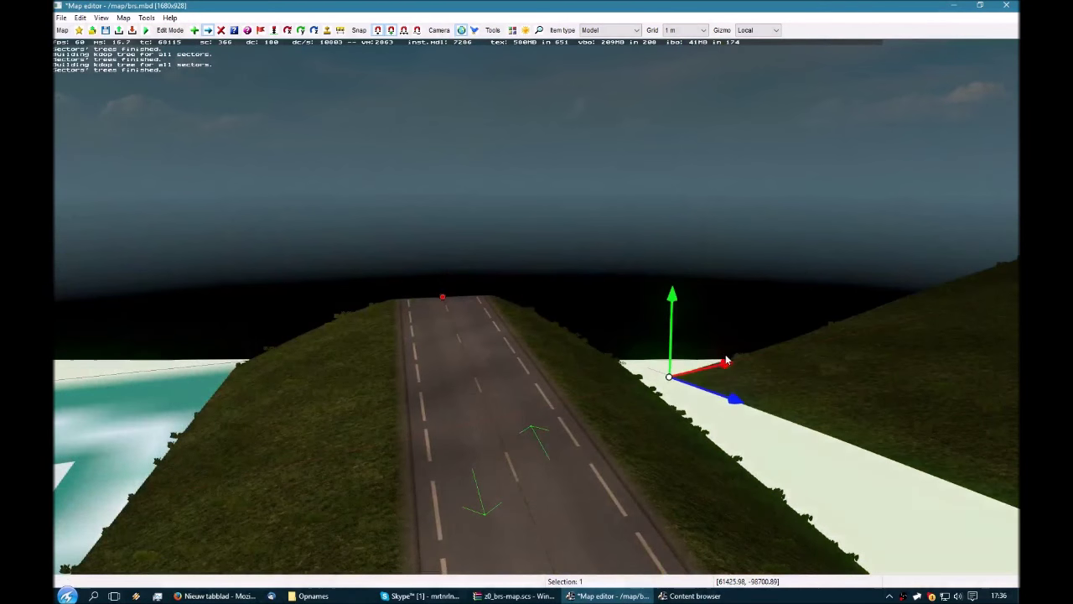
drag(727, 360, 620, 411)
drag(582, 333, 586, 367)
Step: Fit the terrain's southwestern node against the north side of the crossing road at its western end
key(space)
key(space)
key(Up)
right_drag(586, 367, 572, 290)
key(space)
right_drag(441, 238, 495, 253)
scroll(518, 251, up, 3)
drag(522, 212, 473, 271)
right_drag(156, 323, 346, 334)
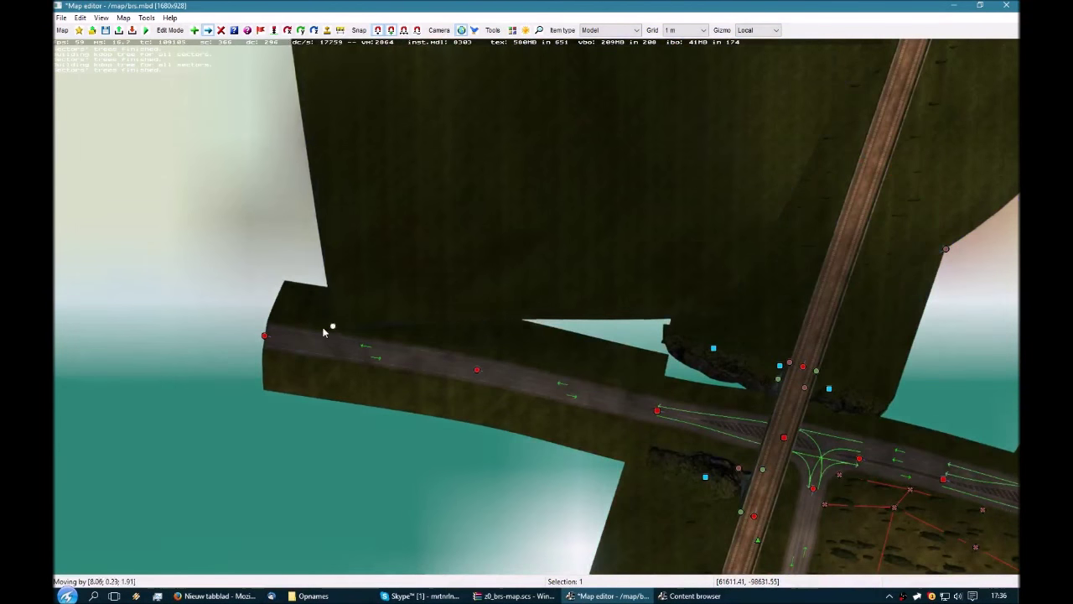
drag(324, 332, 292, 325)
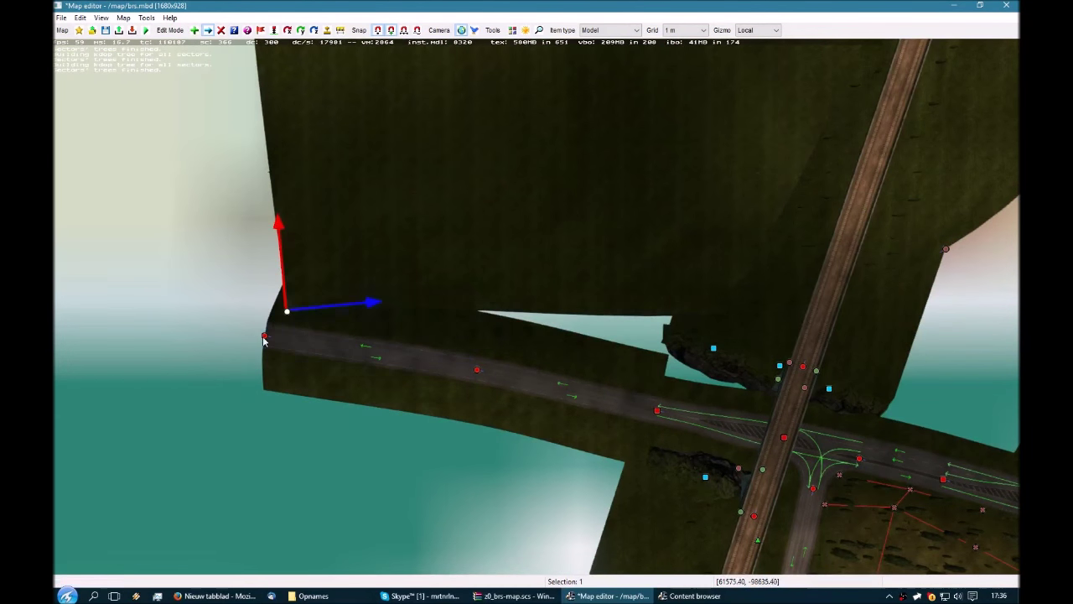
Step: Extend the crossing road westward with a pasted copy of its road segment and pull the new end node further west
right_drag(262, 341, 355, 301)
key(ctrl+c)
key(ctrl+v)
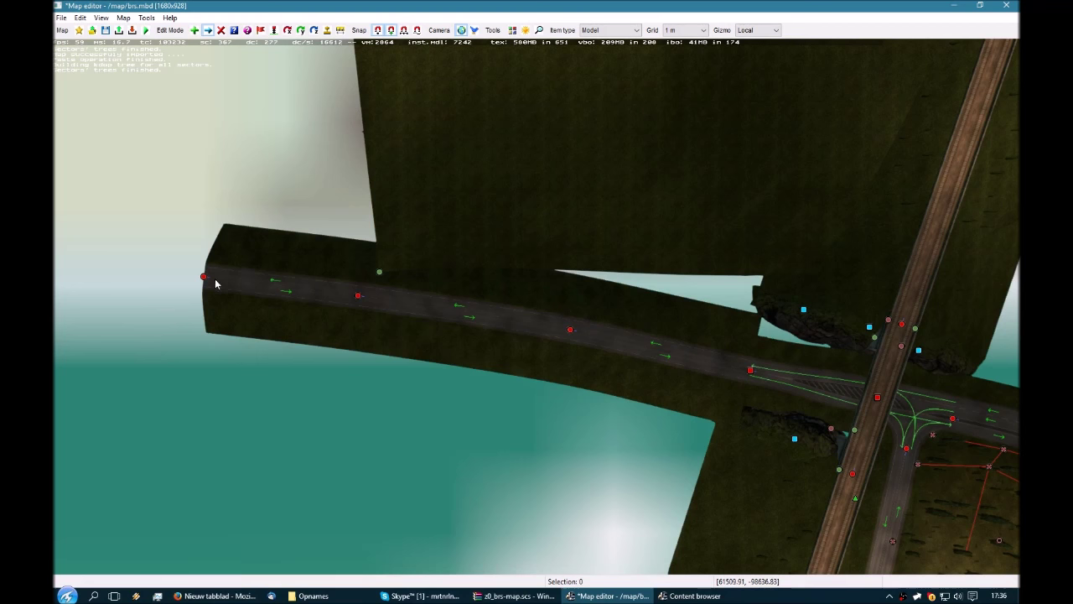
drag(204, 277, 124, 262)
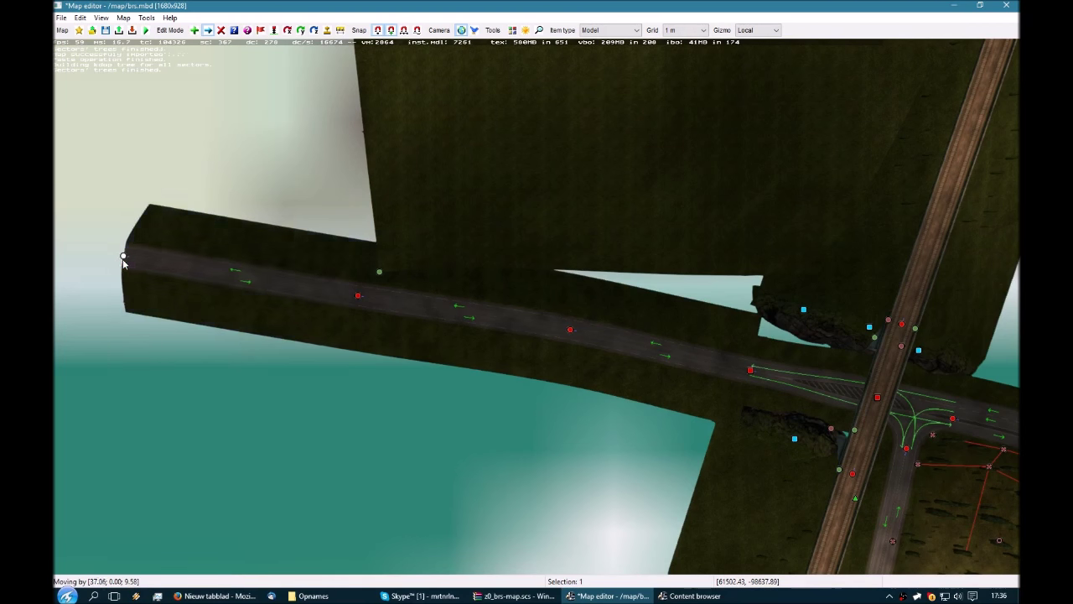
Step: Set the left terrain profile of the new westernmost road segment to low hill plain
double_click(268, 295)
click(423, 359)
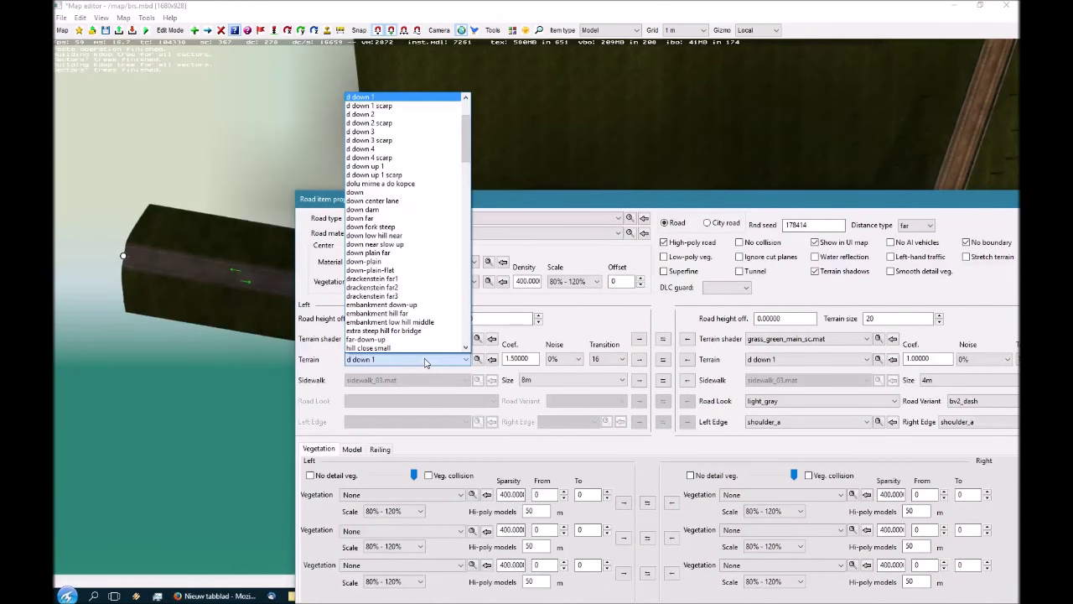
key(l)
key(l)
key(Return)
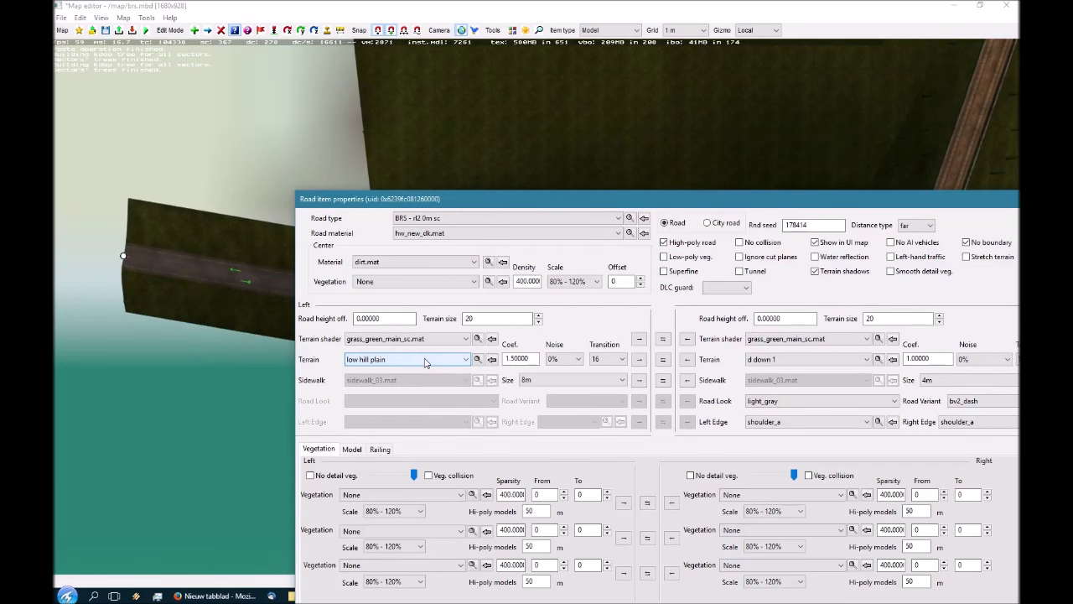
Step: Set the segment's terrain size to 500 on both sides, with a 0.5 profile coefficient and low hill plain copied to the right side
text(4)
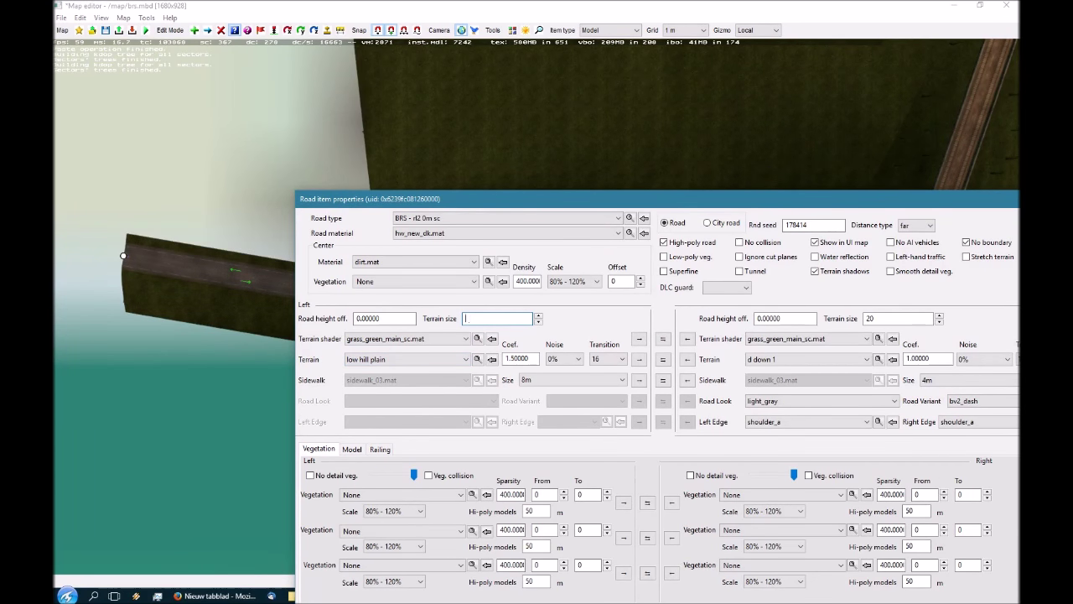
text(600)
key(BackSpace)
key(BackSpace)
key(BackSpace)
text(40)
key(BackSpace)
key(BackSpace)
text(500)
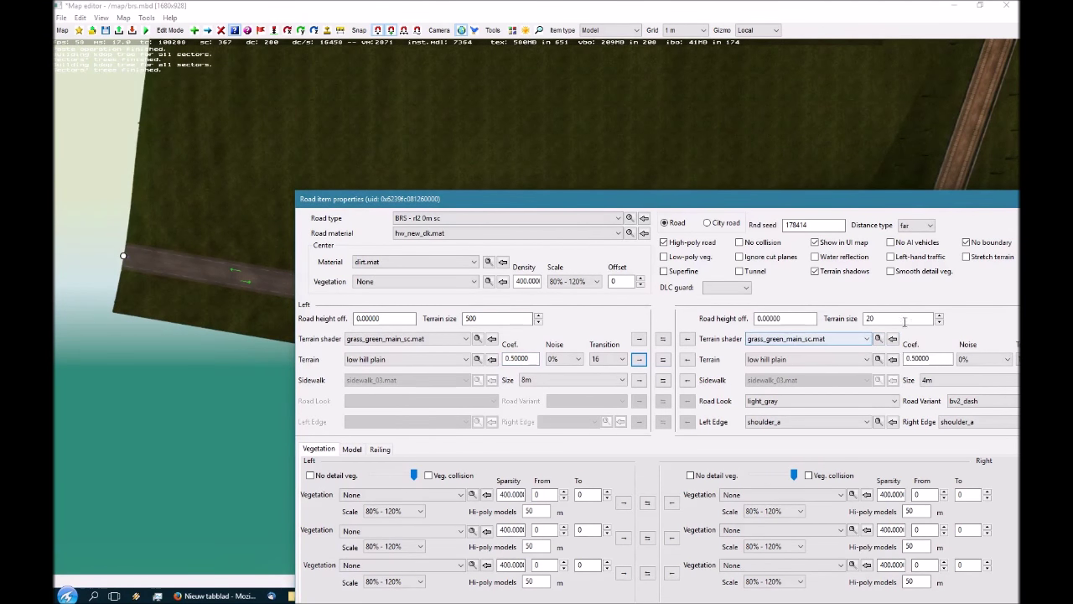
text(500)
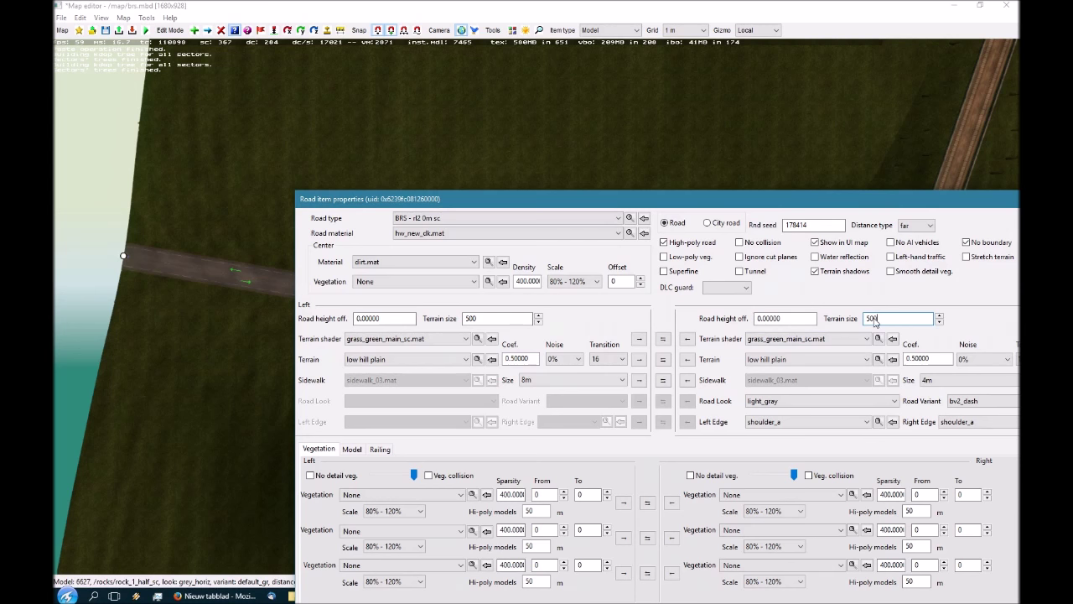
key(Return)
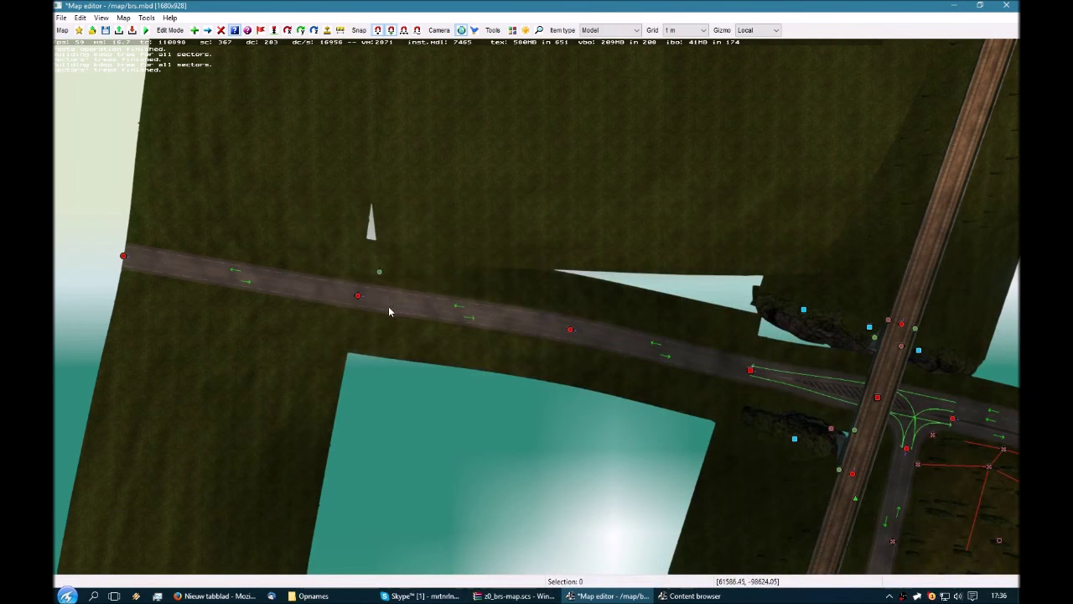
Step: Set the adjoining road segment's terrain size to 0 on both sides and move the large terrain's corner node onto the road edge
click(358, 296)
key(Return)
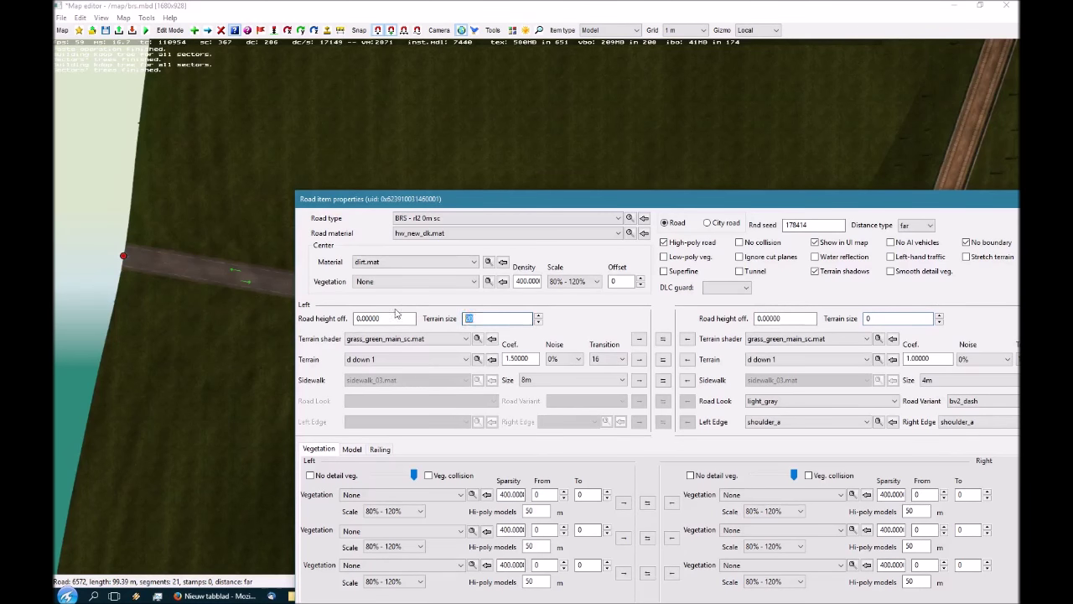
key(Return)
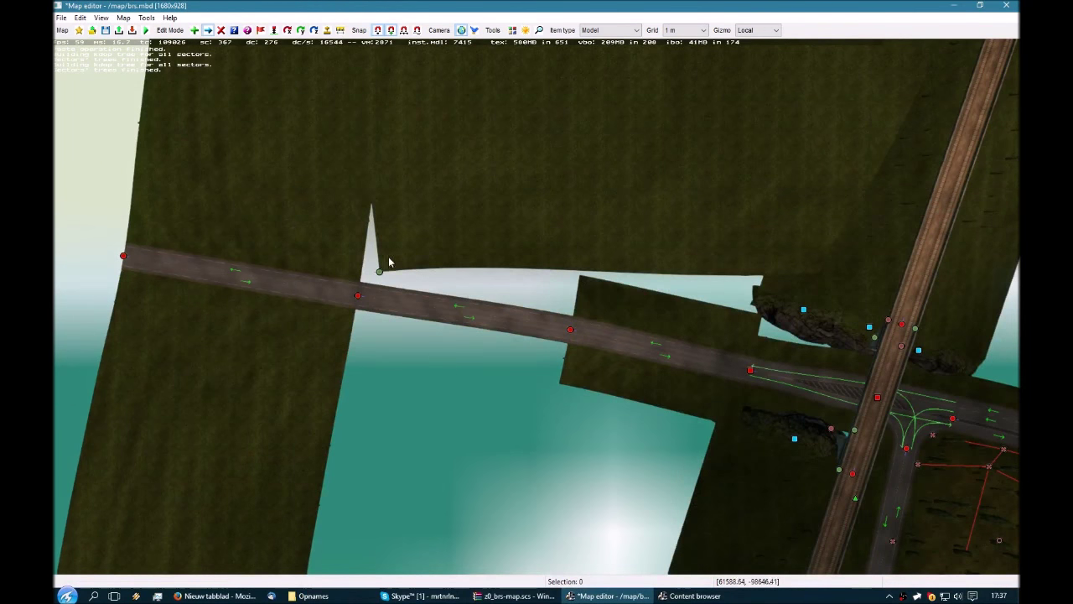
drag(380, 272, 361, 282)
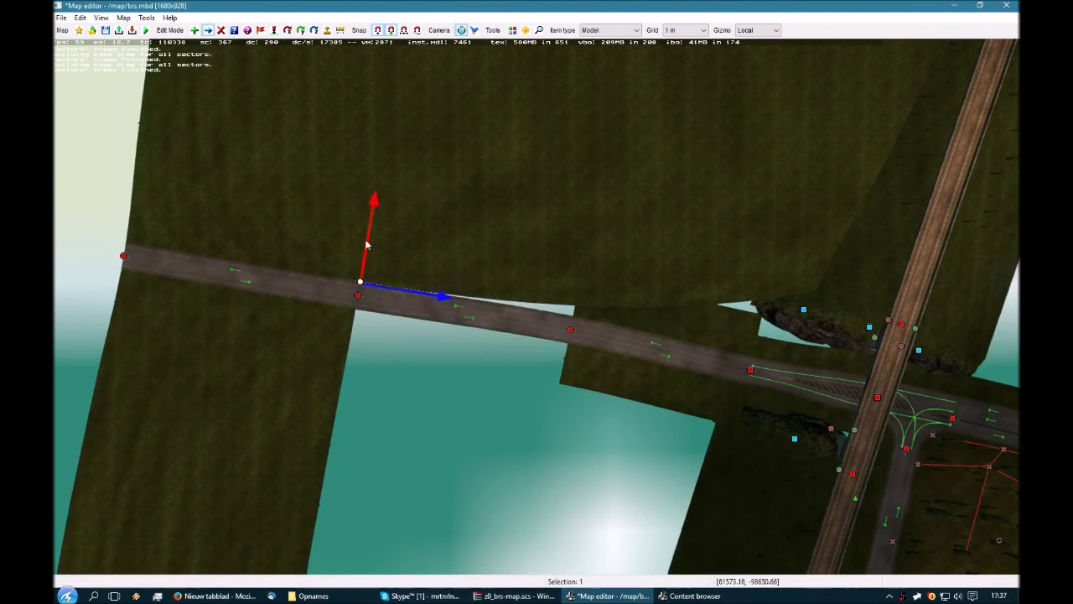
Step: Restore the segment's terrain size to 20 on both sides, and give it and the next segment east the plain terrain profile
double_click(359, 299)
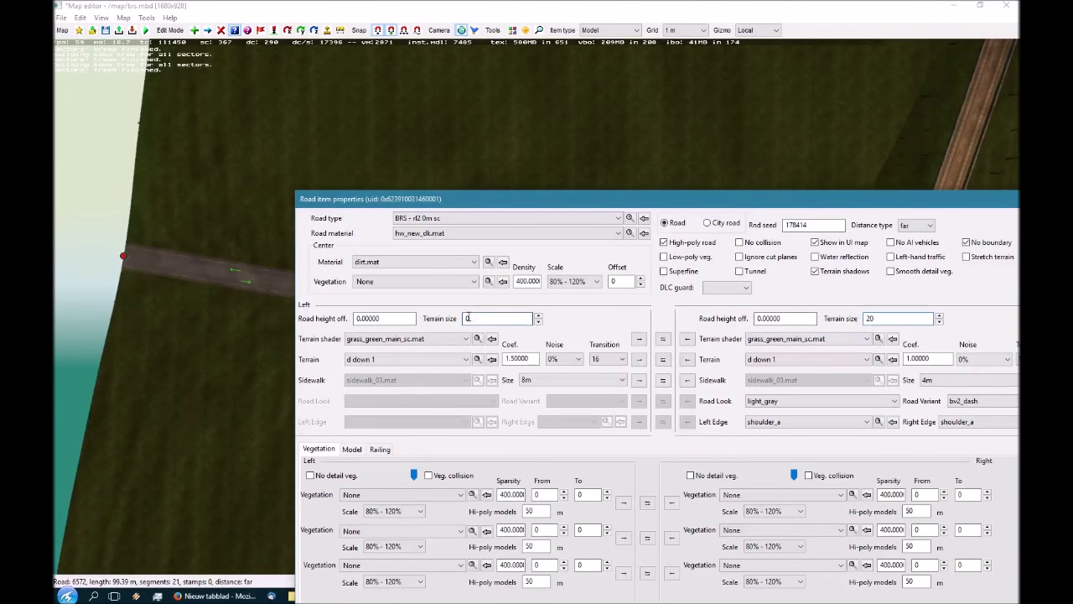
key(Return)
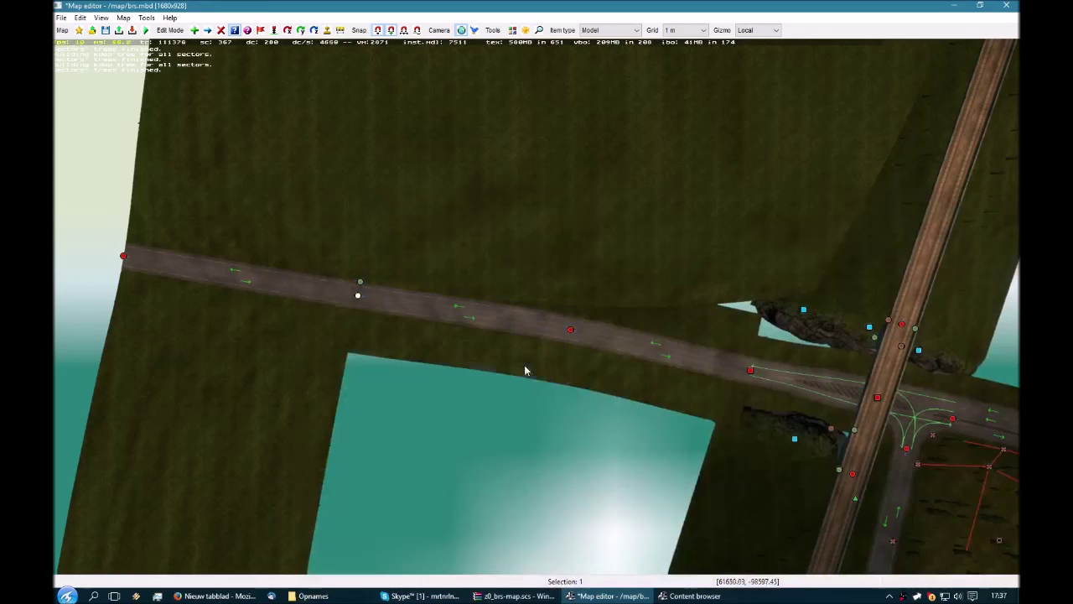
click(373, 300)
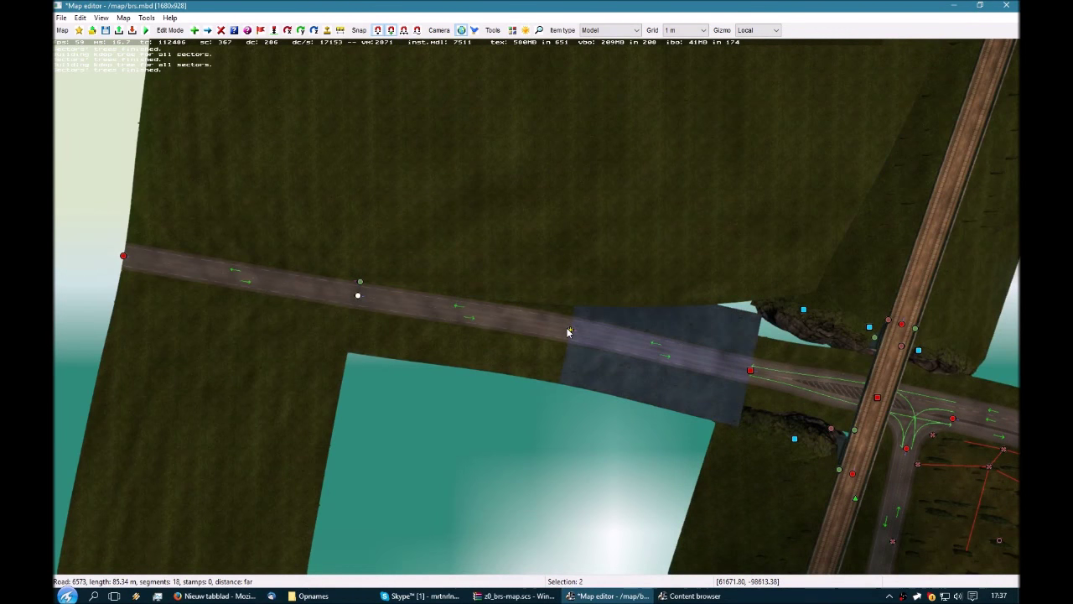
key(Return)
click(768, 359)
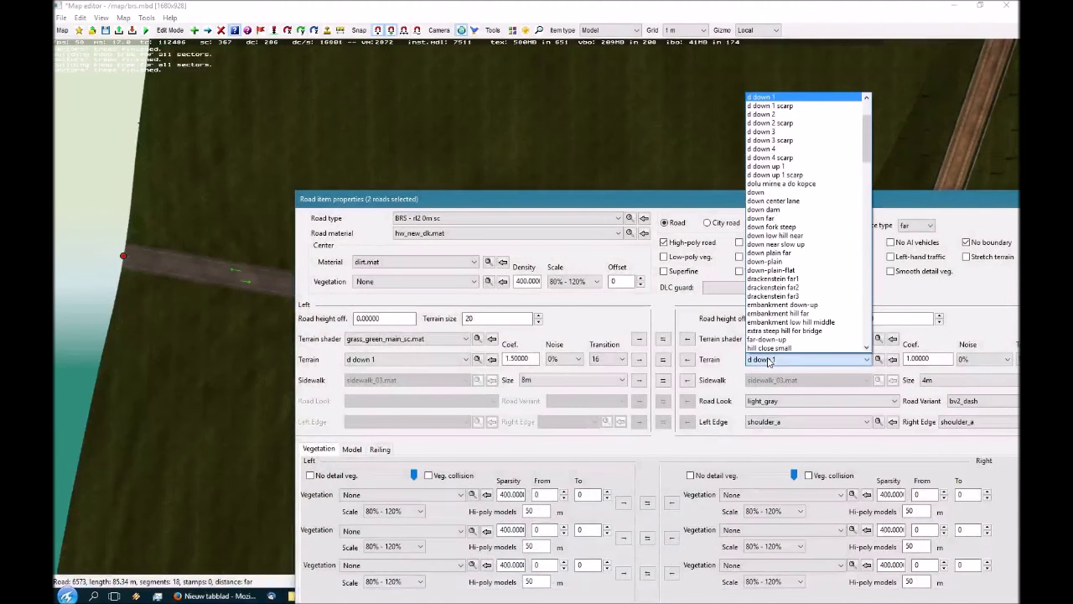
click(767, 360)
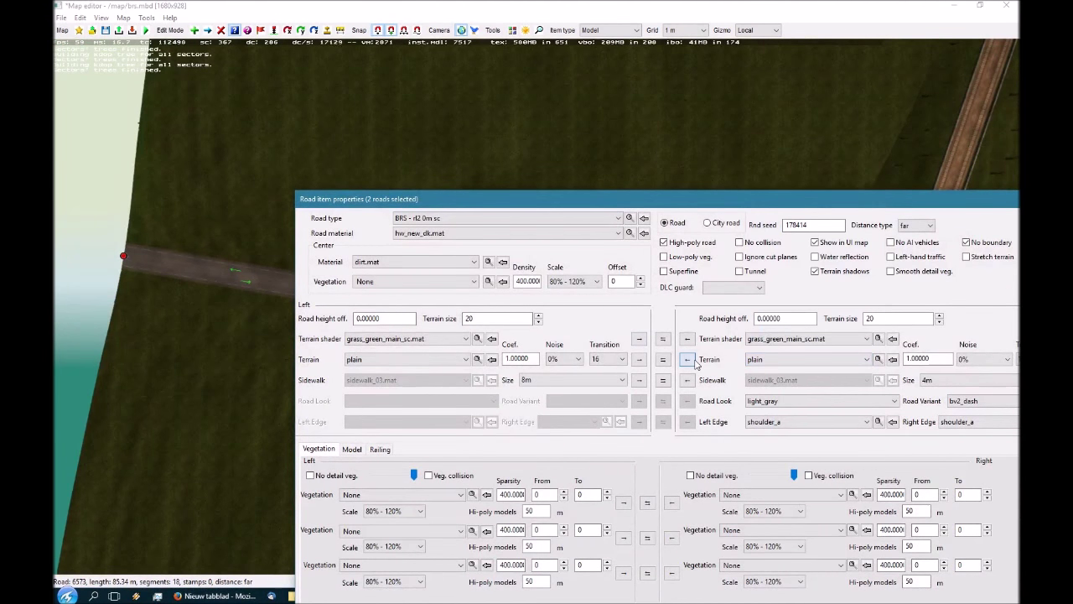
drag(500, 200, 613, 66)
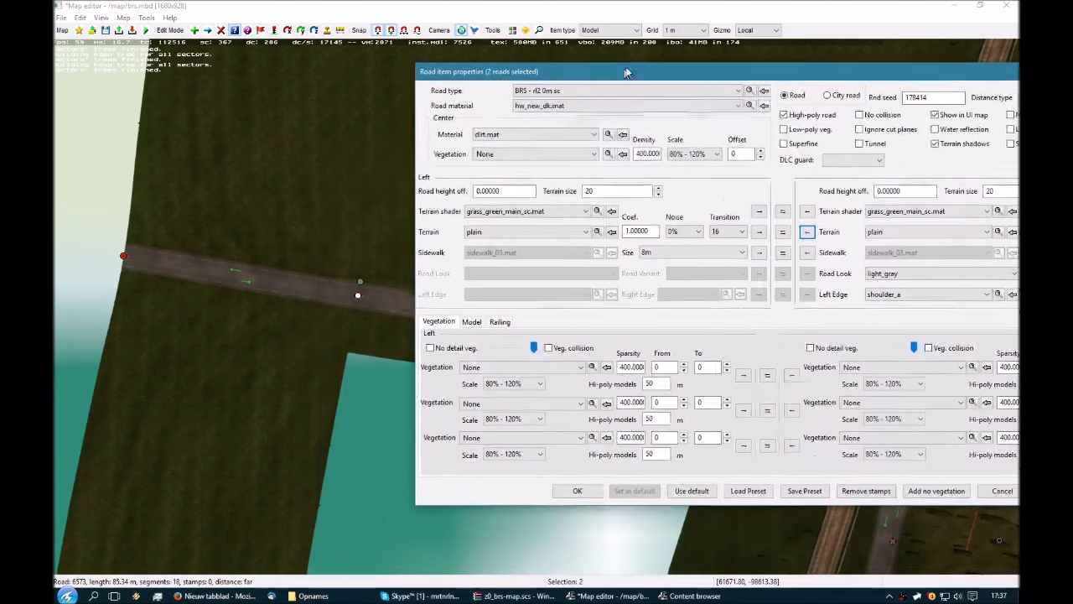
click(620, 488)
Step: Select the large terrain's node between the railway and the highway in the perspective view and lower it slightly
key(p)
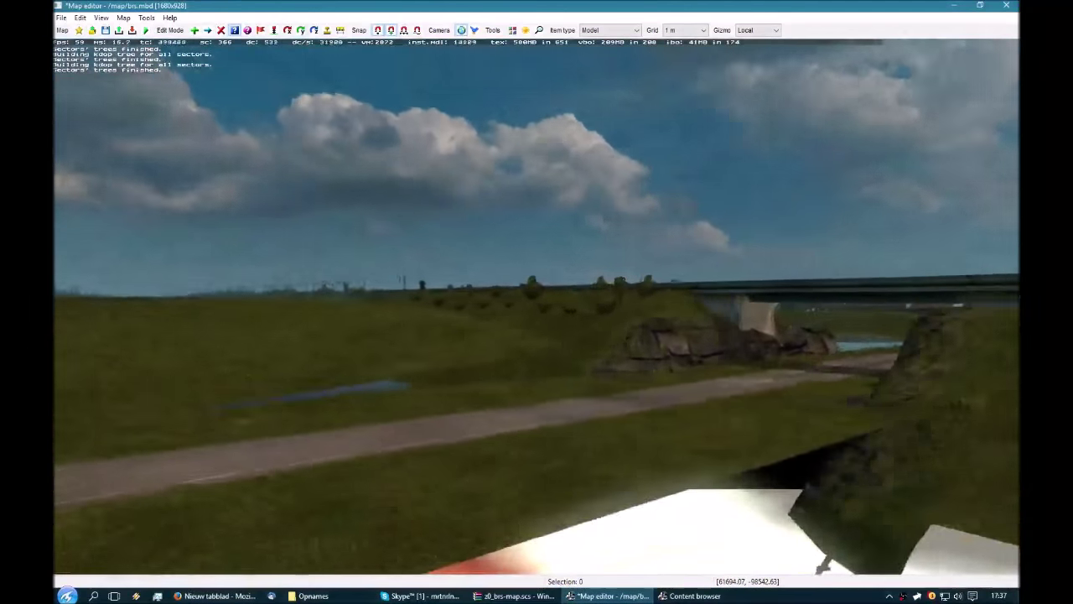
right_drag(577, 304, 577, 304)
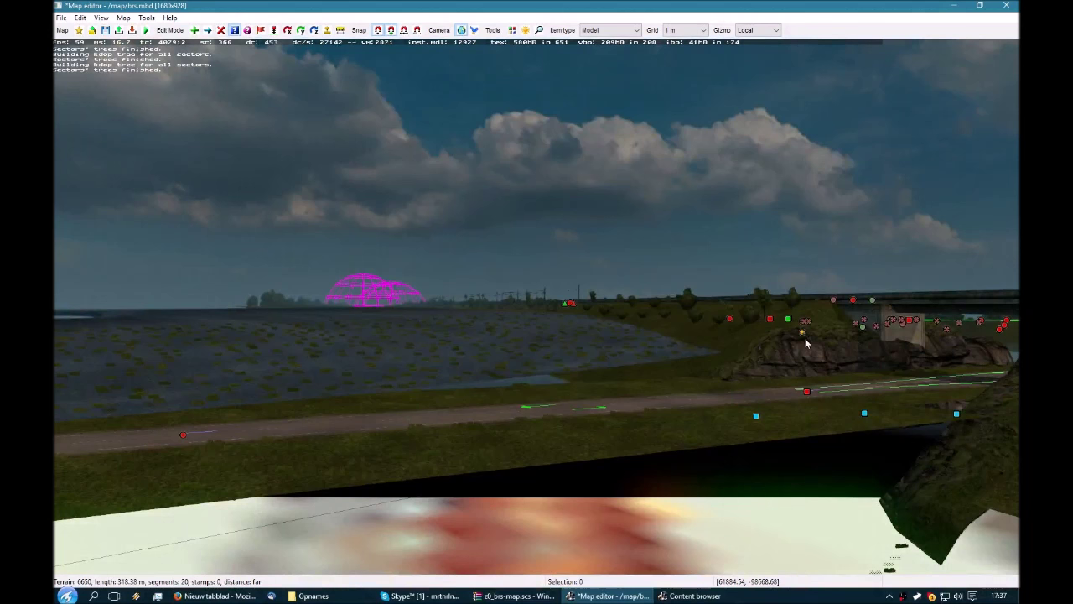
double_click(804, 338)
click(755, 441)
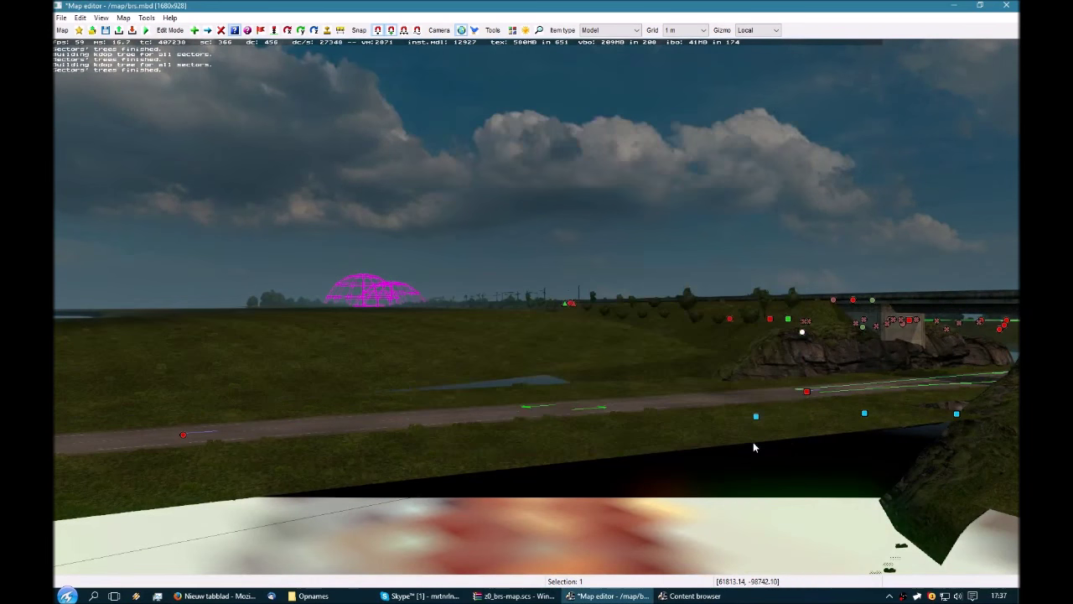
drag(802, 256, 806, 263)
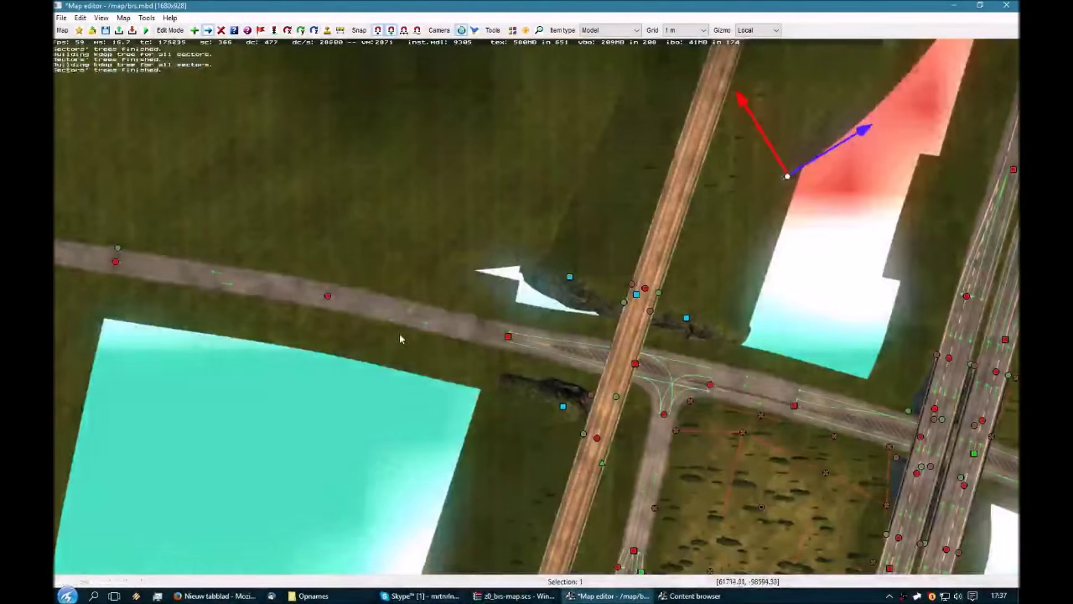
Step: Set the terrain size to 40 on both sides of the crossing road segment just west of the railway fork
key(e)
double_click(323, 298)
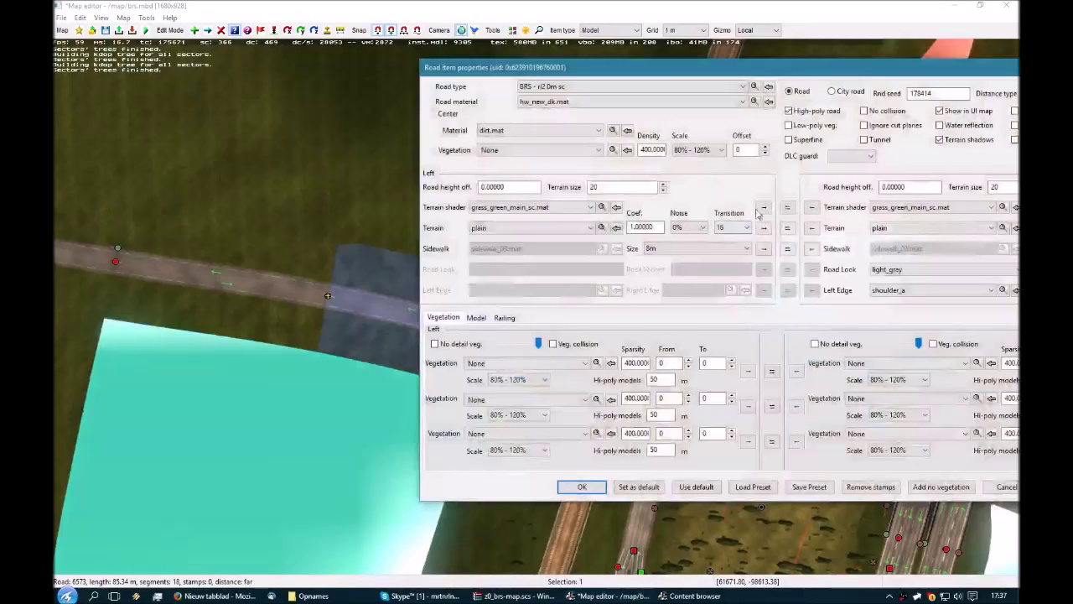
text(4)
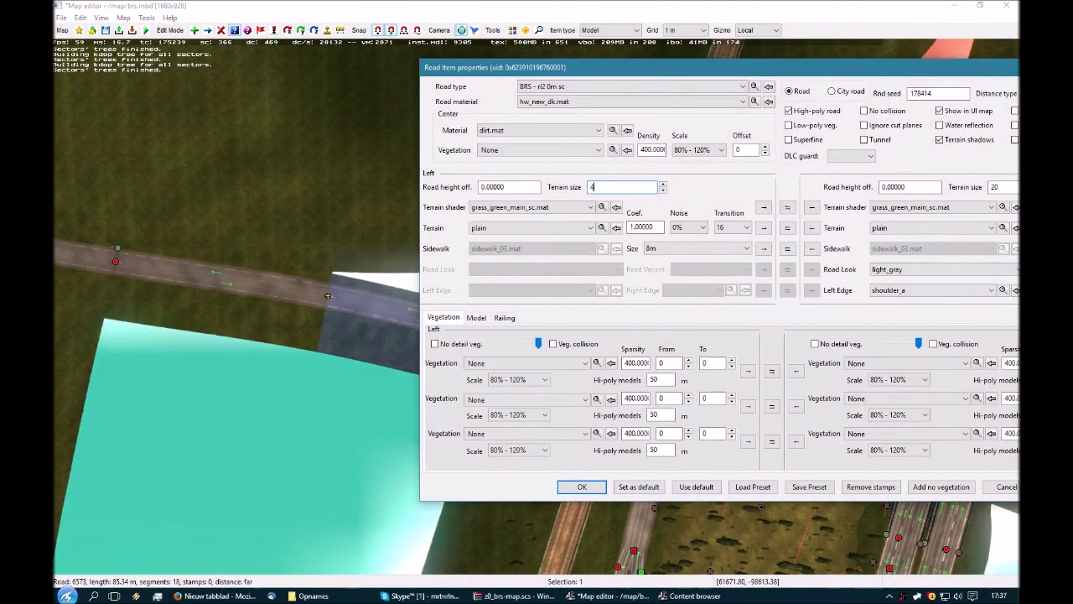
text(0)
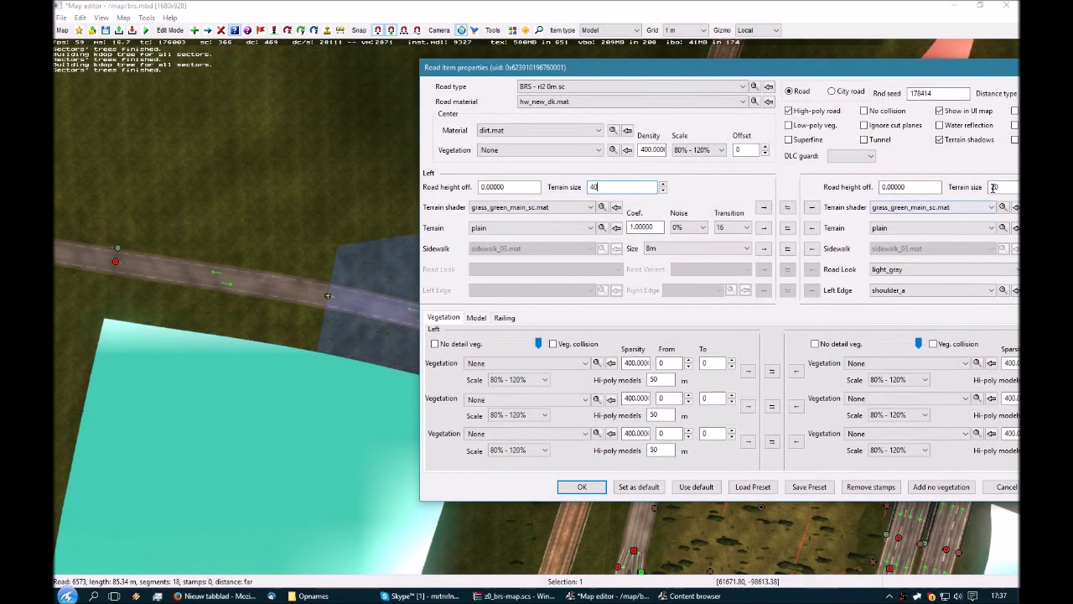
double_click(994, 187)
text(40)
key(Return)
Step: Set the terrain size to 40 at node 1 of the fork prefab just west of the railway bridge
right_drag(826, 171, 603, 354)
scroll(723, 283, down, 4)
right_drag(412, 210, 474, 257)
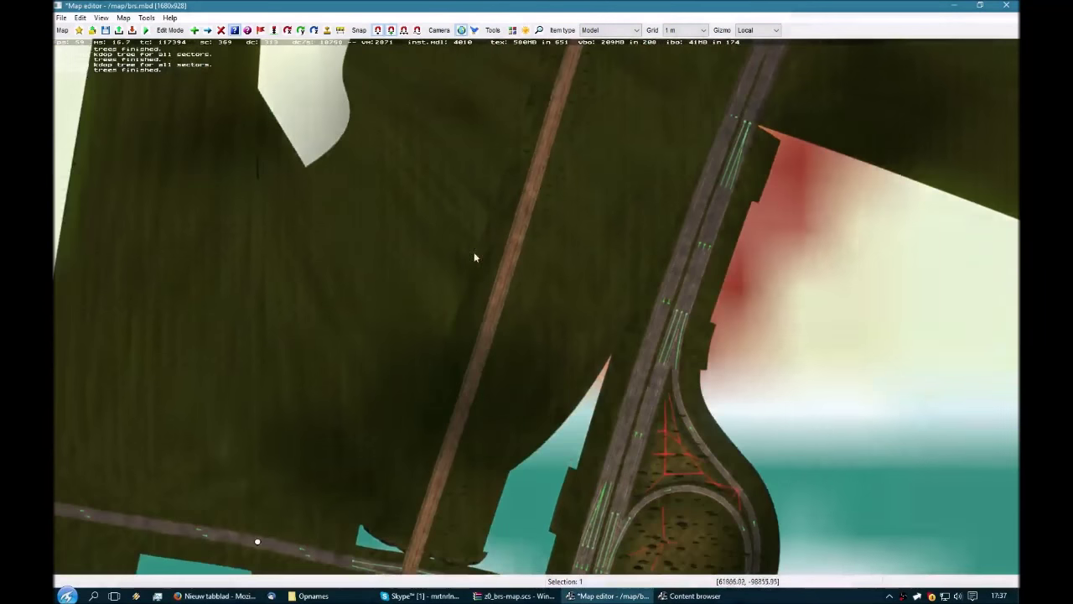
right_drag(530, 329, 520, 266)
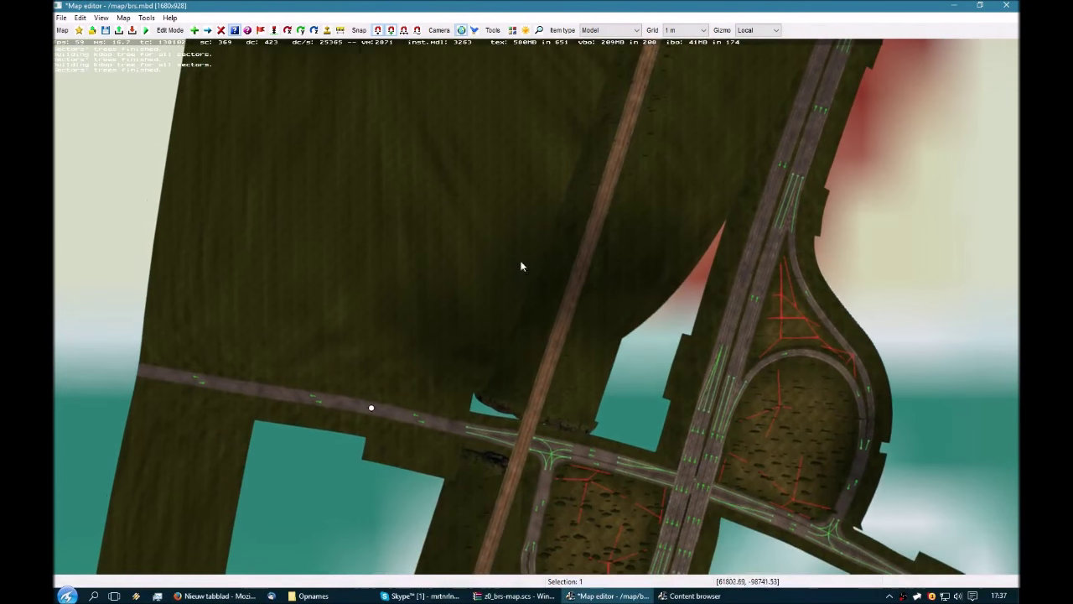
right_drag(495, 302, 532, 275)
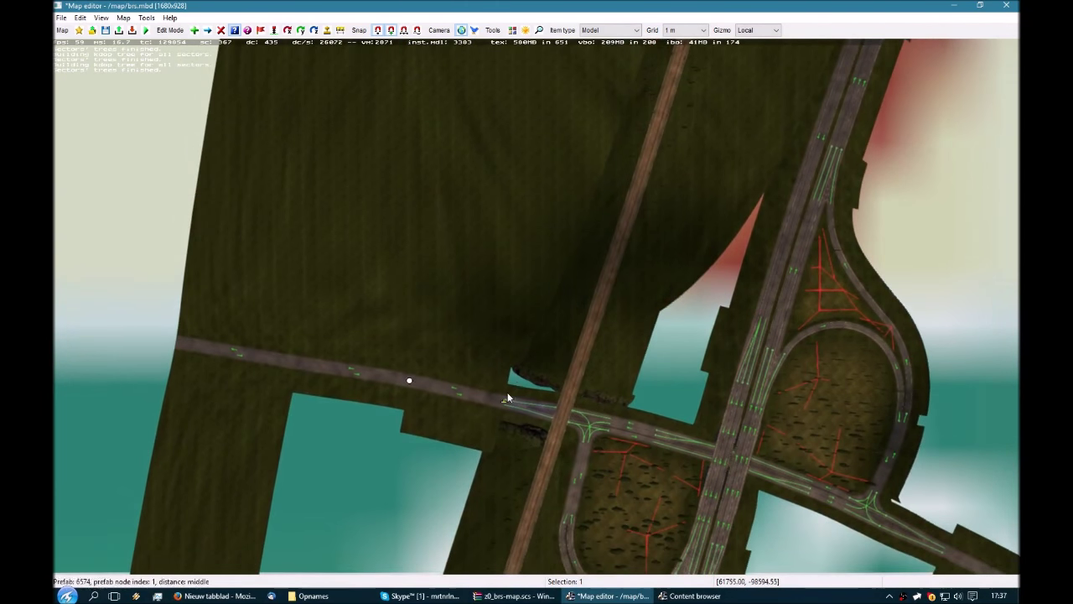
scroll(529, 404, up, 1)
right_drag(550, 433, 487, 340)
scroll(486, 402, up, 4)
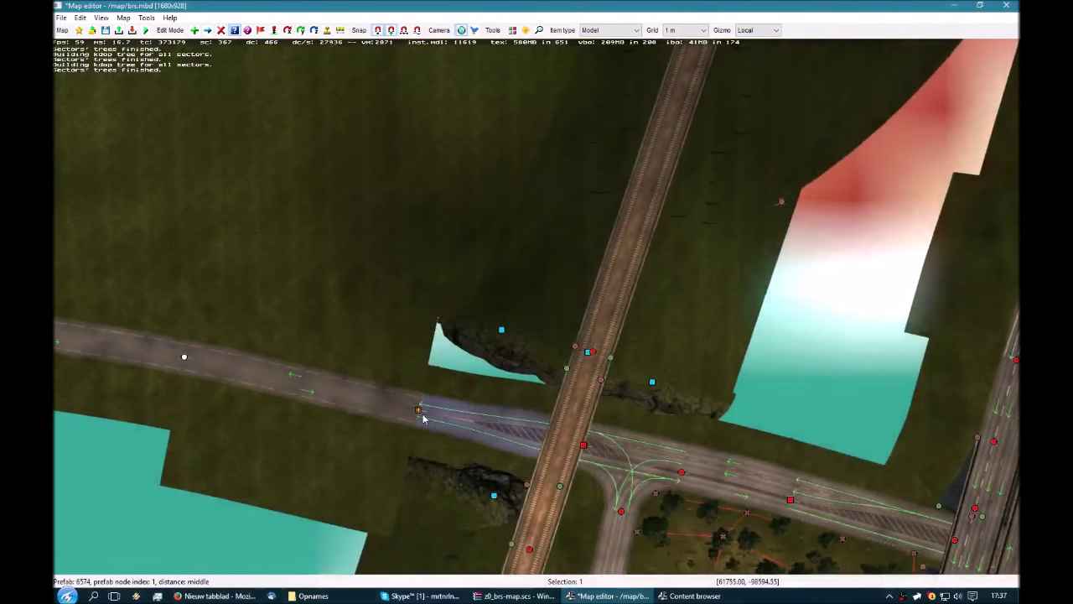
double_click(423, 416)
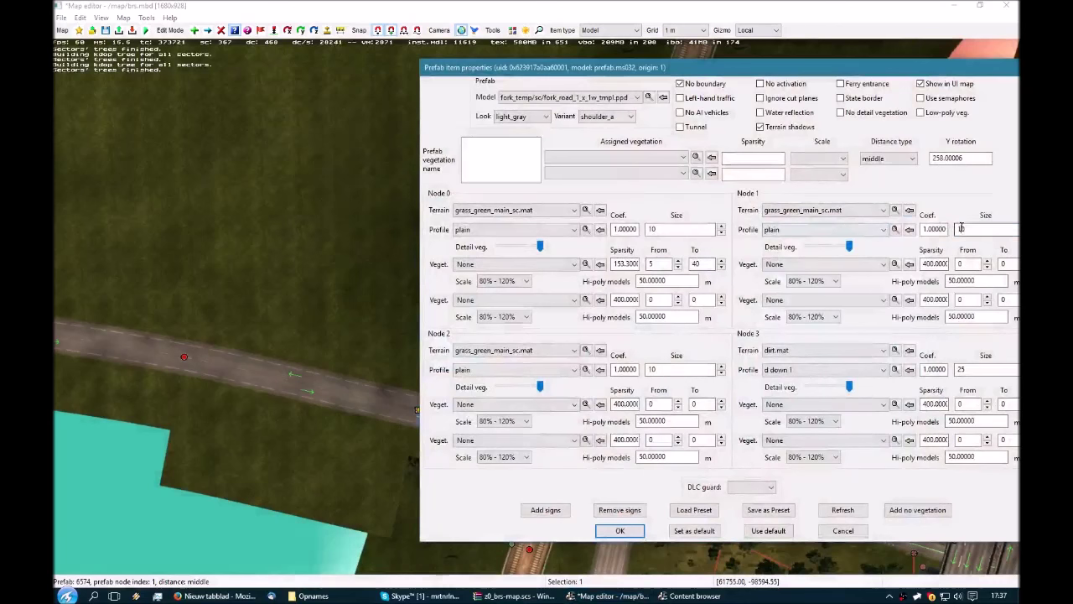
text(40)
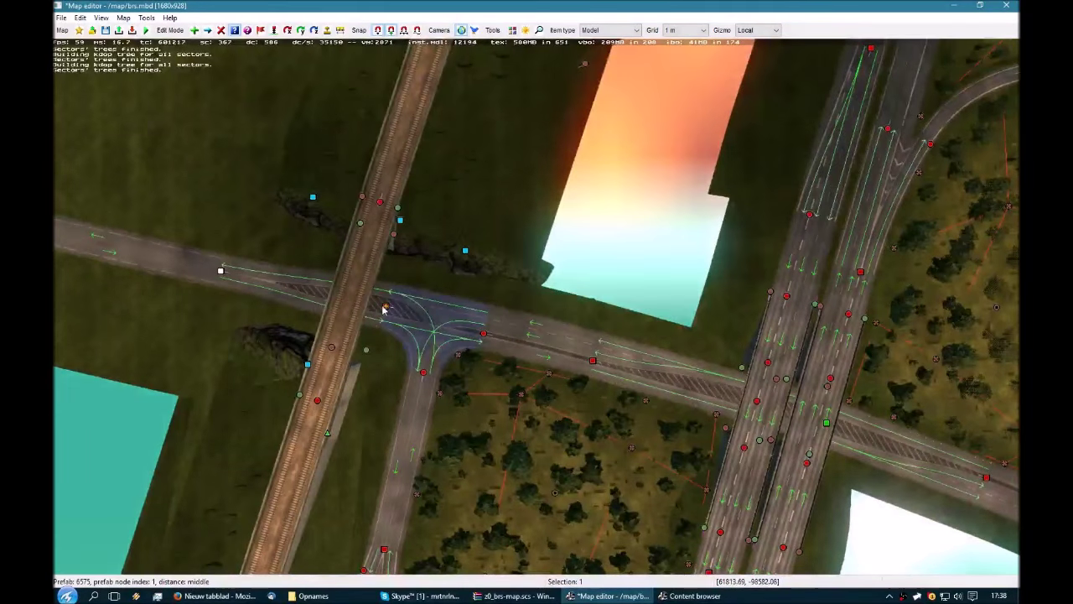
Step: Set the T-junction prefab's node 0 terrain size to 40 and inspect the ground beside the railway wall in the perspective view
double_click(394, 321)
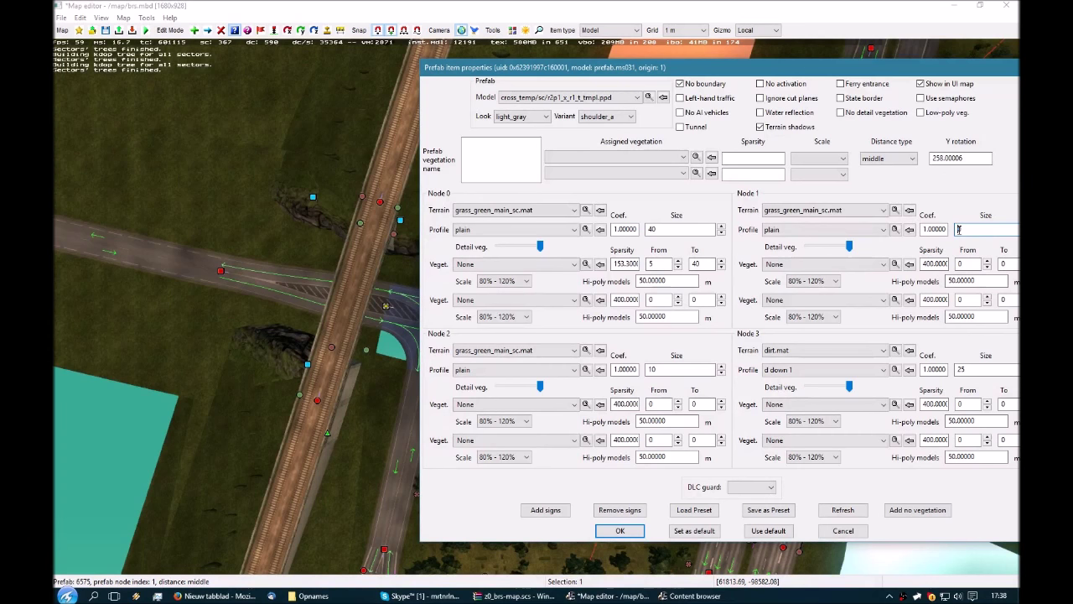
key(Return)
key(p)
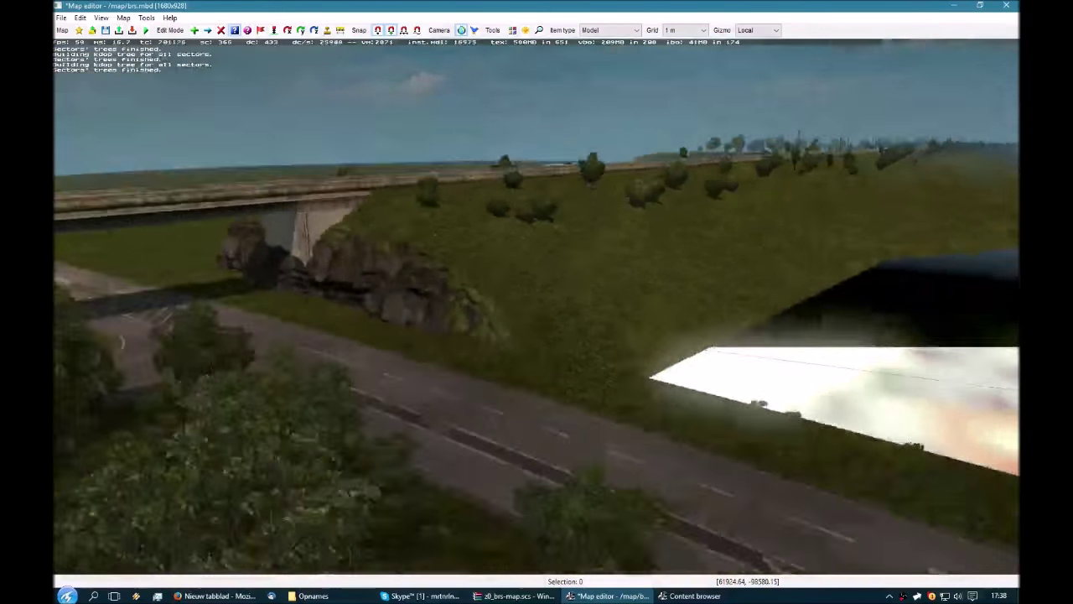
key(KP_8)
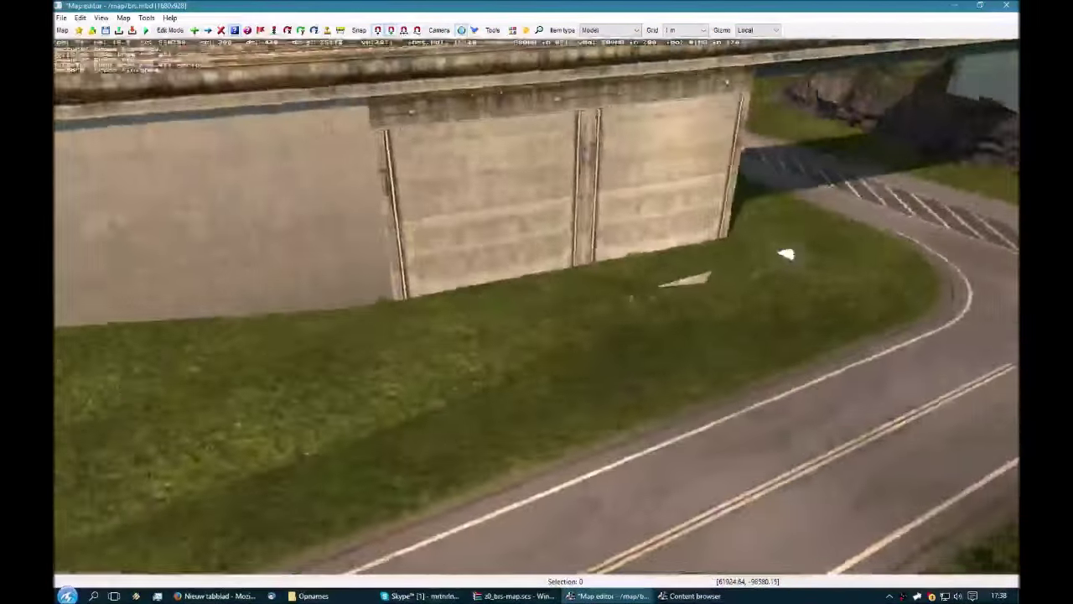
key(KP_5)
key(KP_8)
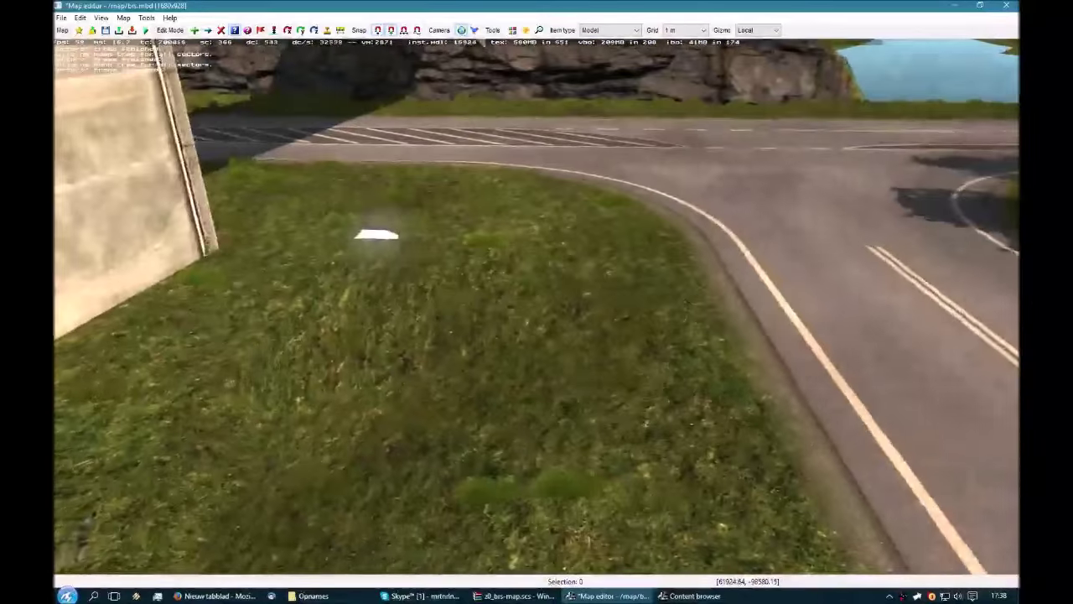
key(KP_5)
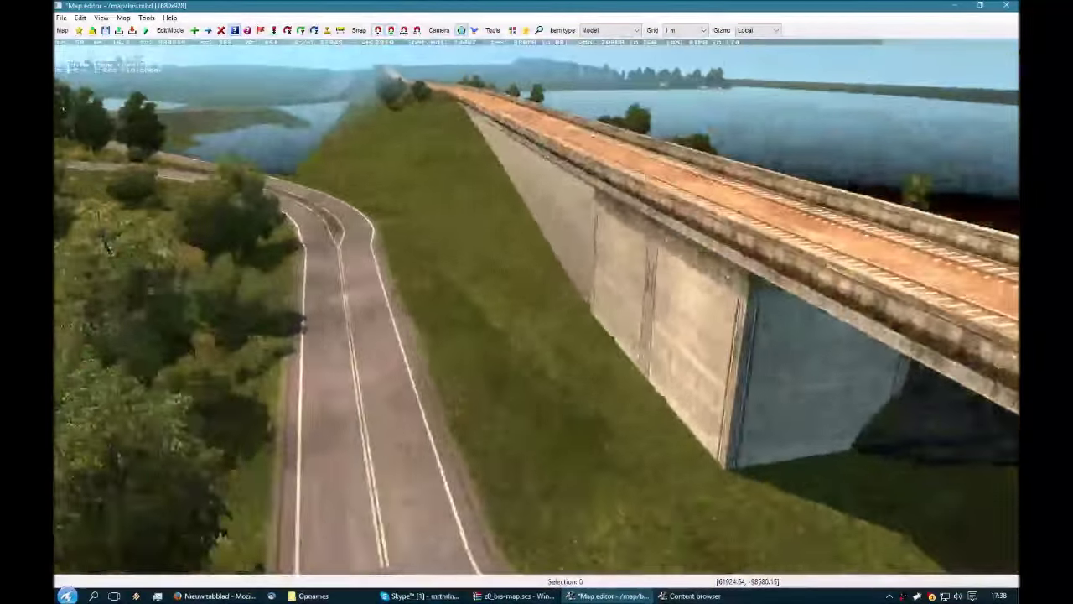
Step: Copy a terrain piece and paste it over the gap between the railway wall and the ramp road
key(p)
right_drag(539, 310, 605, 285)
key(ctrl+c)
key(ctrl+v)
key(t)
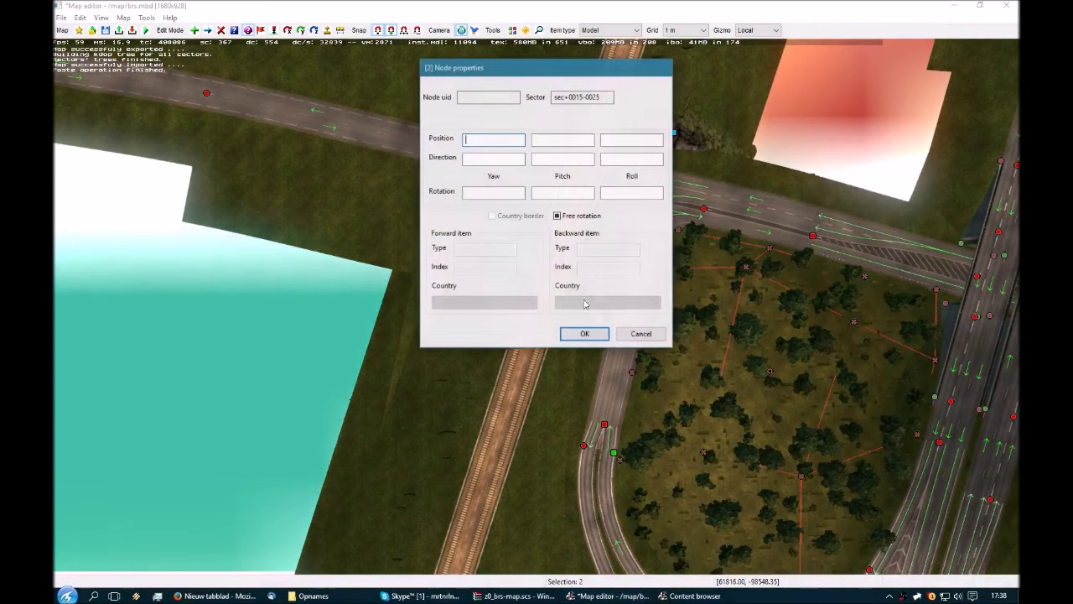
click(583, 333)
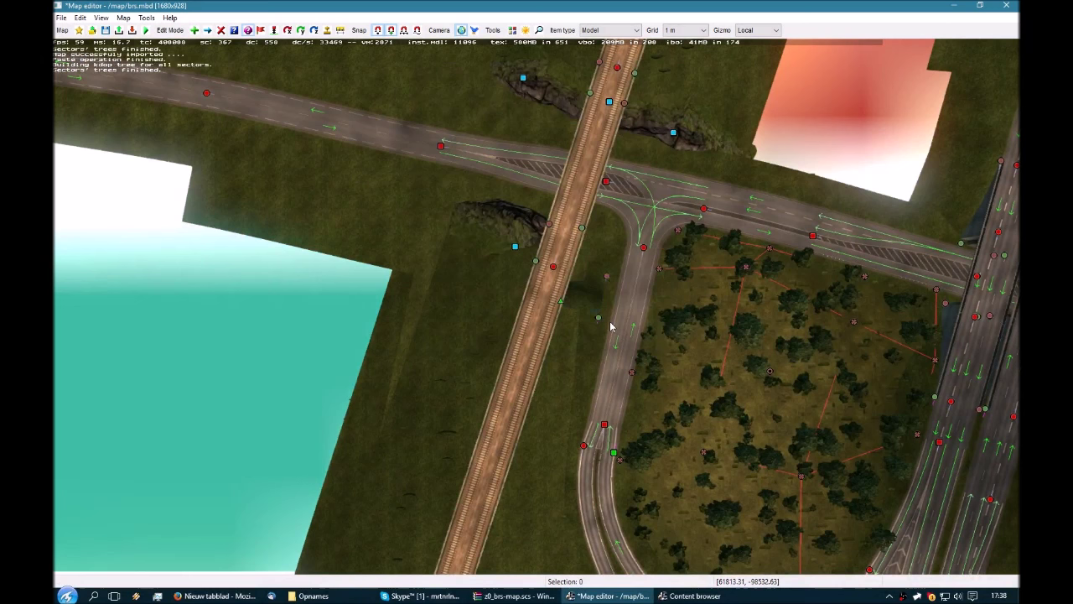
Step: Copy the height 448.52 from the pasted terrain's north node to its south node
double_click(586, 289)
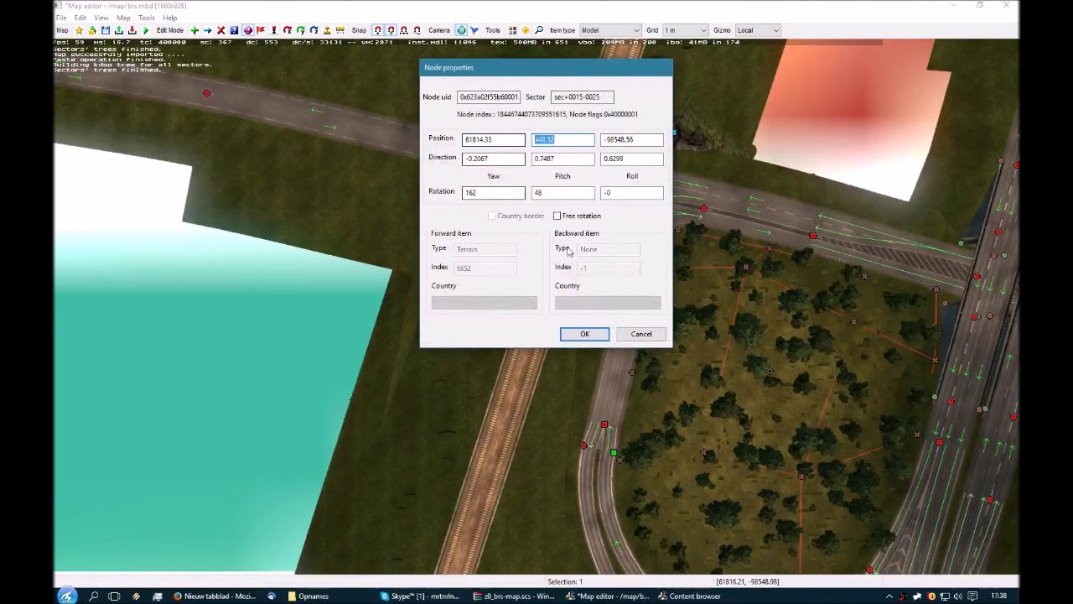
click(584, 333)
double_click(600, 317)
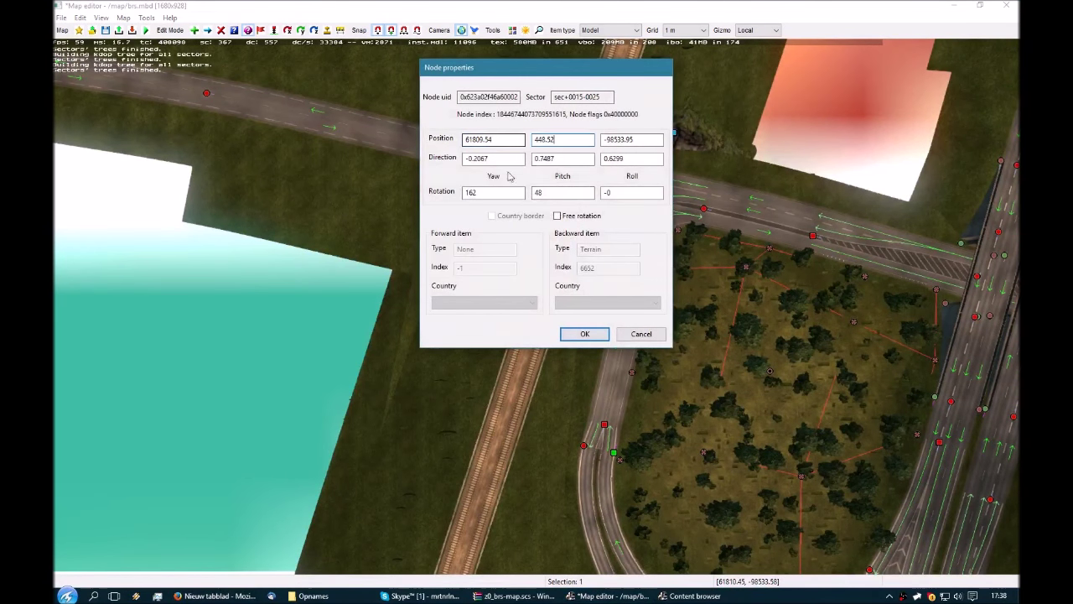
key(Return)
Step: Copy the height 451.08 from the T-junction prefab's node to both nodes of the pasted terrain
double_click(585, 191)
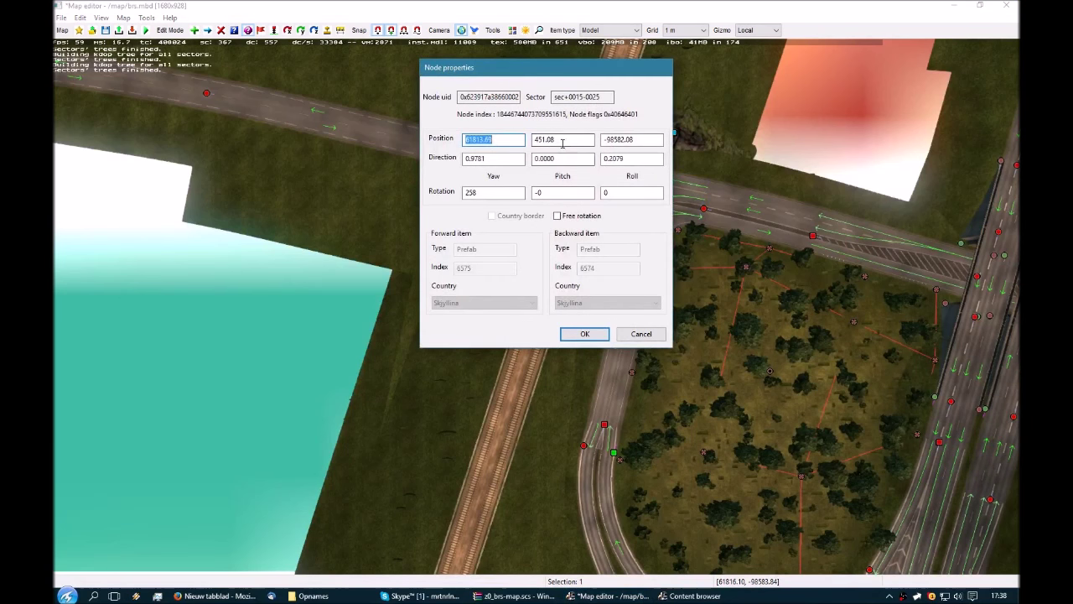
key(Return)
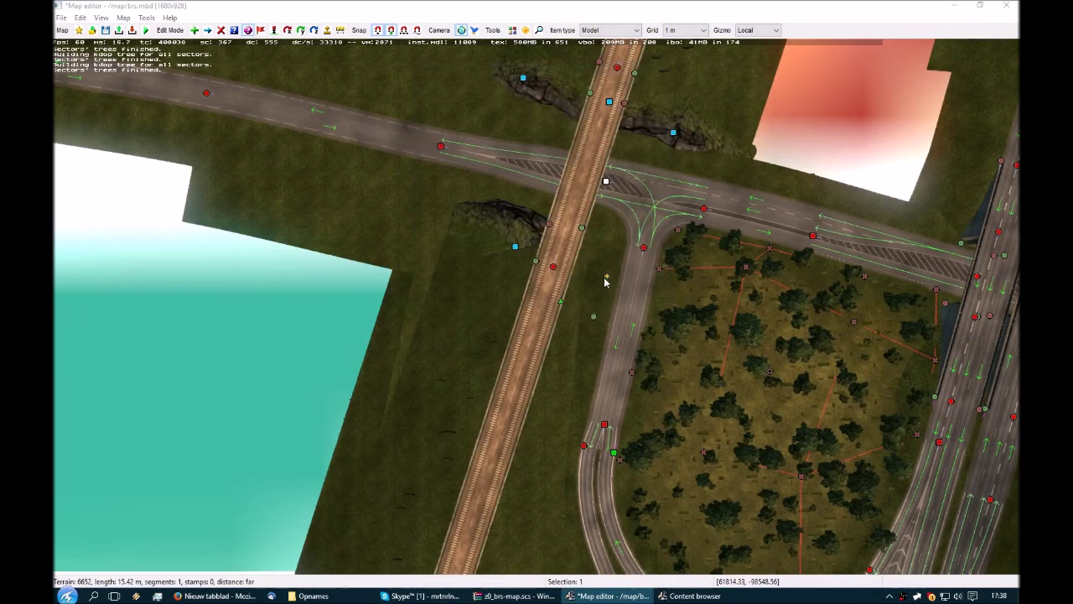
double_click(549, 157)
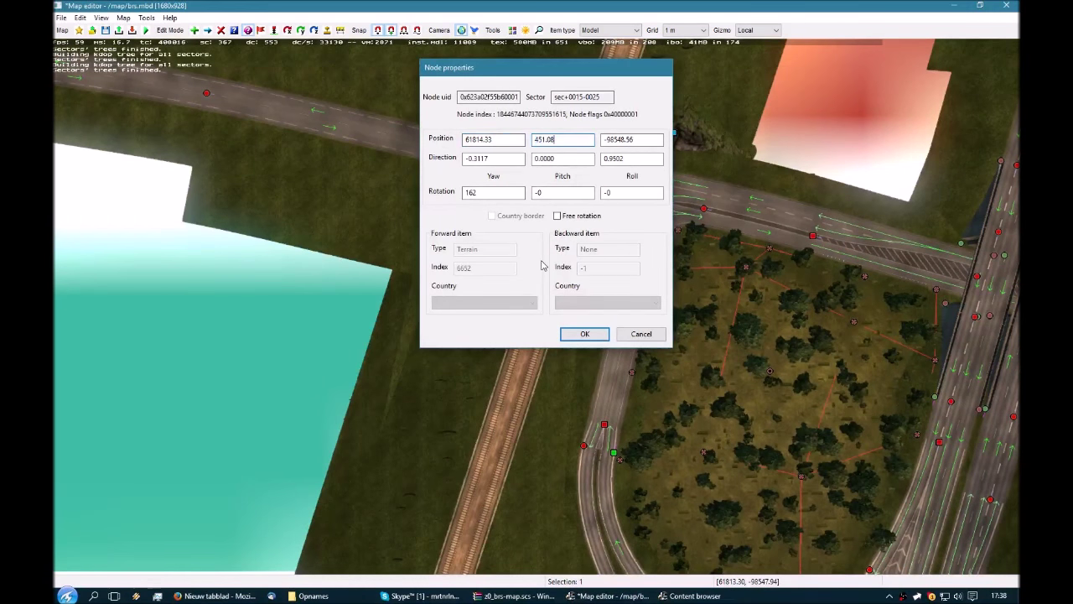
key(Return)
double_click(587, 293)
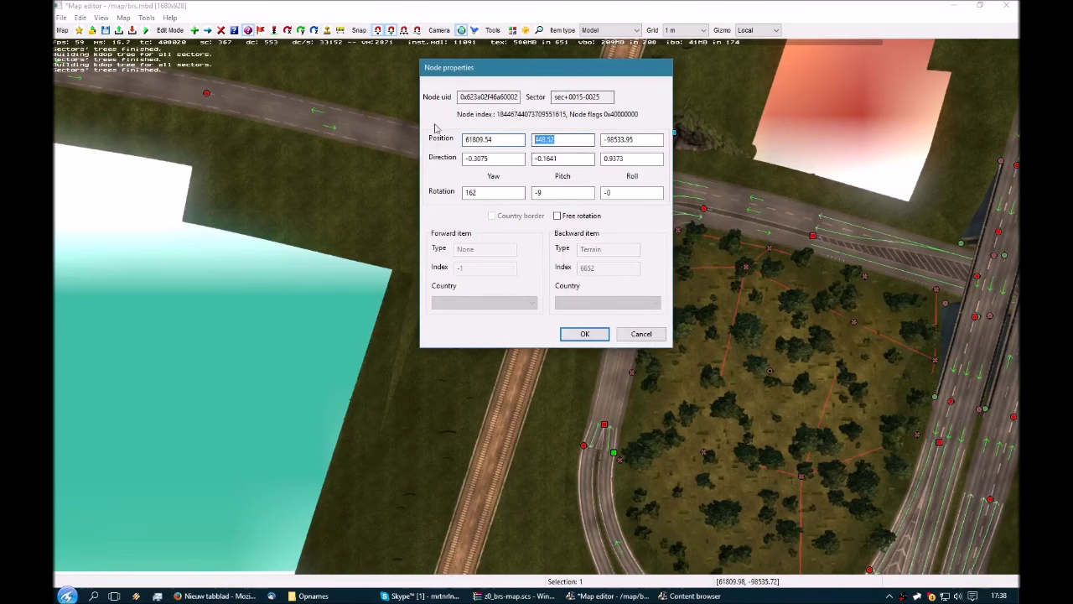
key(Return)
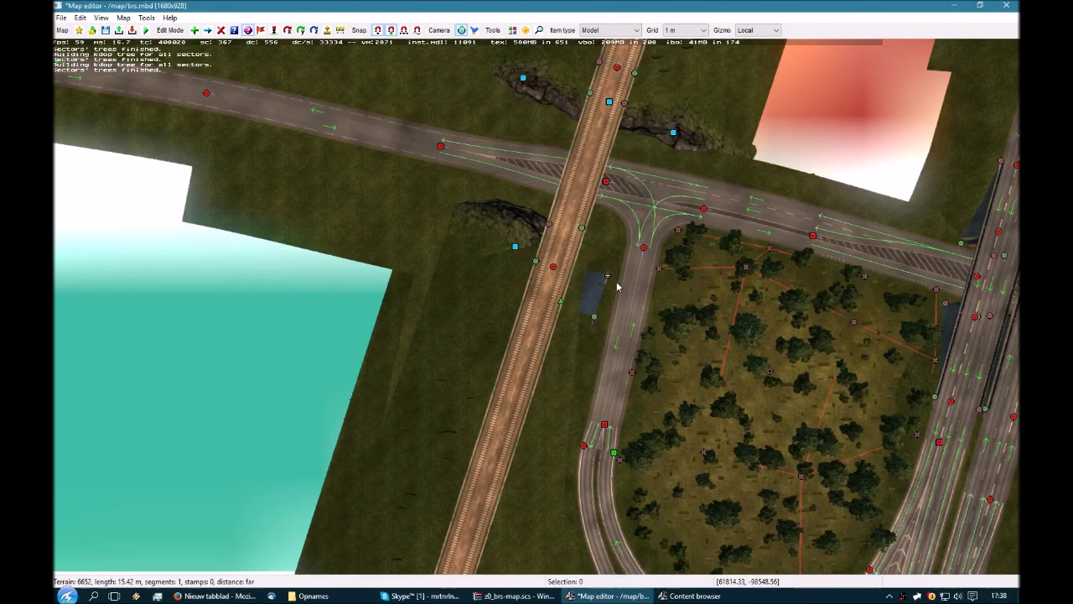
Step: Set the pasted terrain's size to 10 and give it the plain terrain profile
double_click(610, 280)
click(595, 338)
double_click(610, 283)
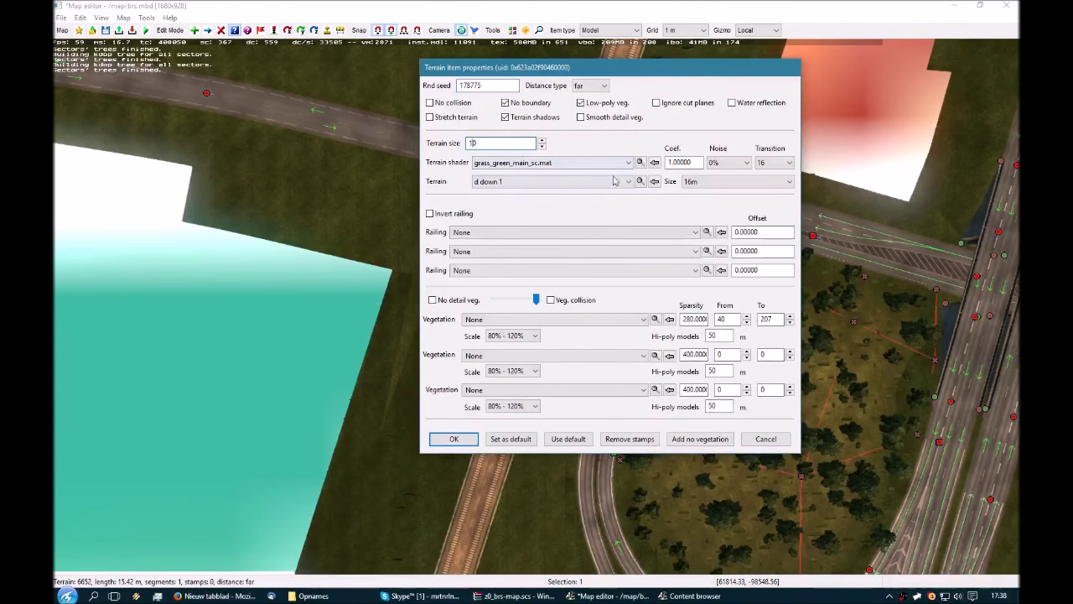
click(565, 183)
key(p)
key(p)
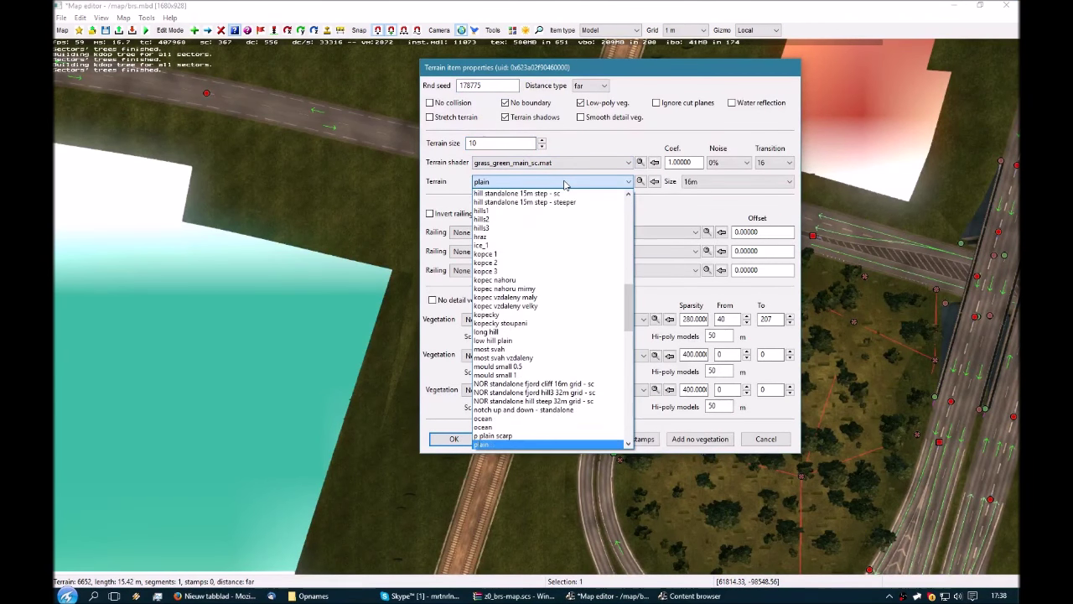
key(Return)
key(Return)
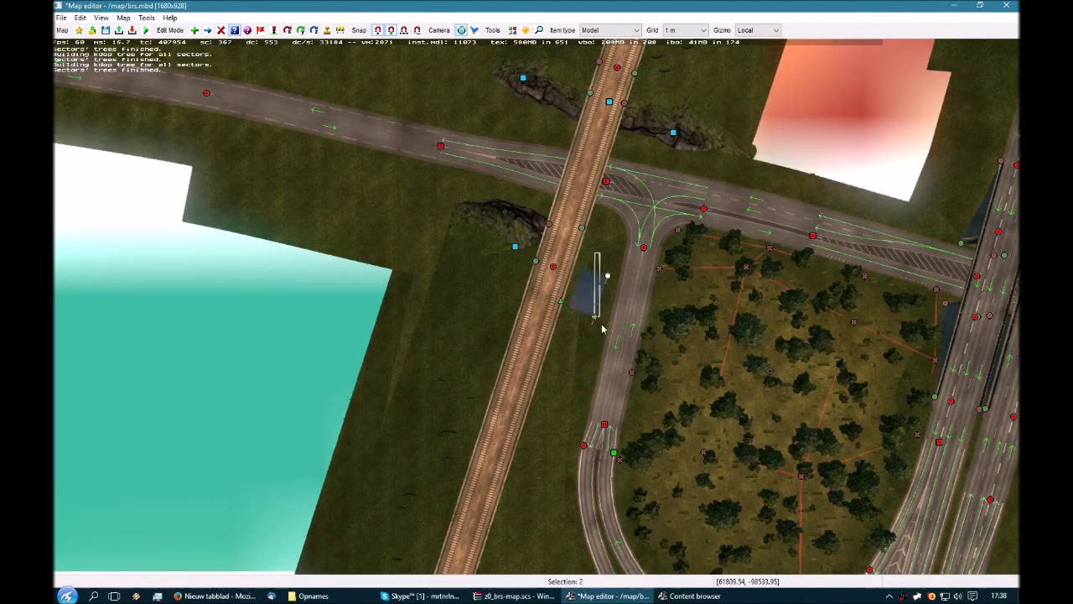
Step: Move the terrain's north node up beside the end of the railway wall and shift its south node slightly northwest
click(624, 287)
right_drag(624, 287, 622, 294)
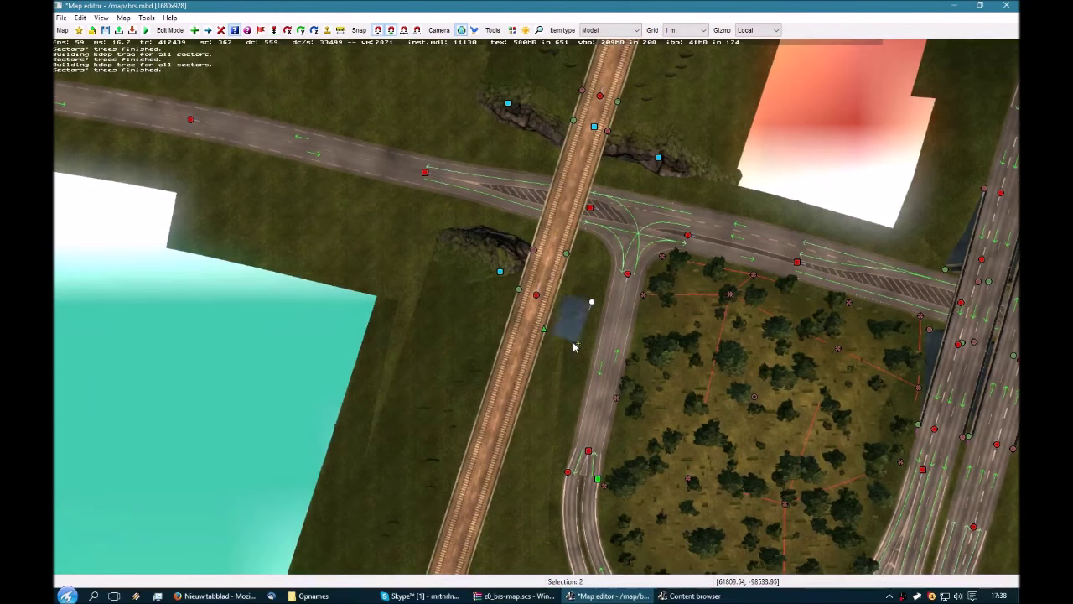
right_drag(603, 313, 606, 336)
right_drag(414, 261, 390, 228)
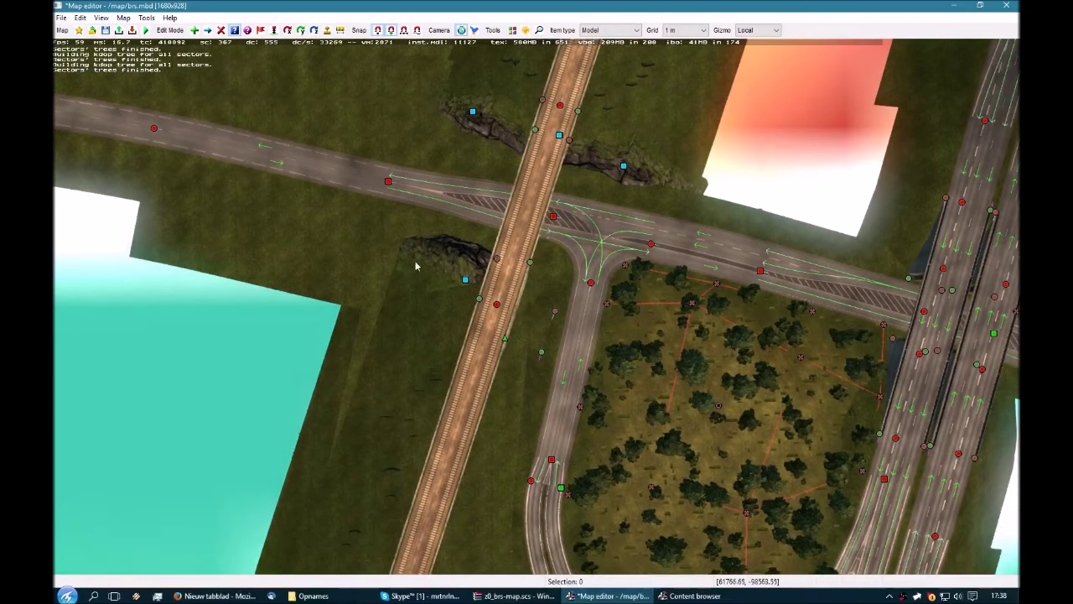
key(s)
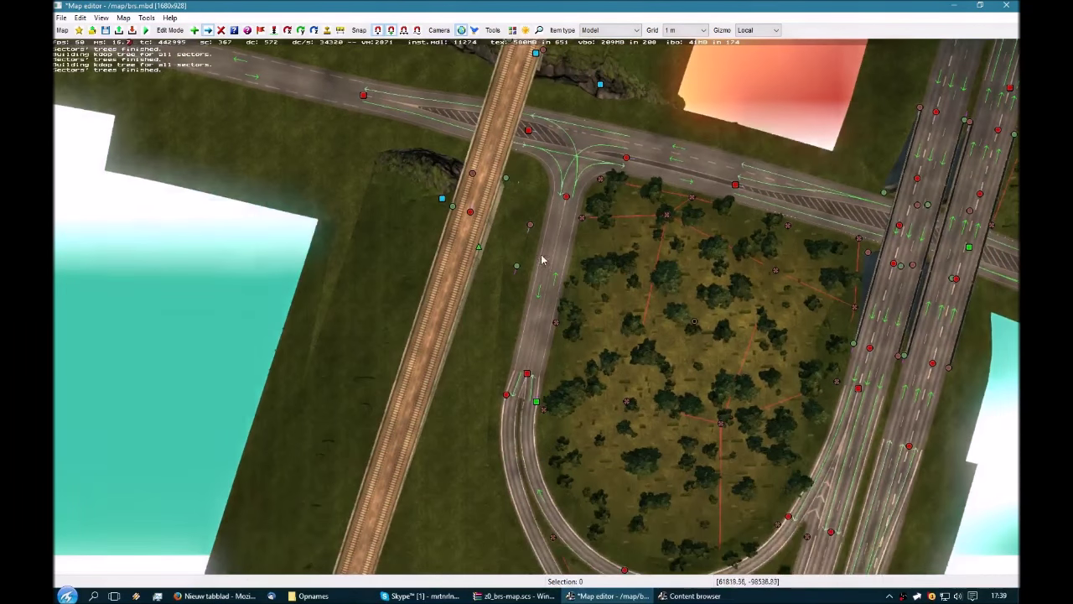
key(w)
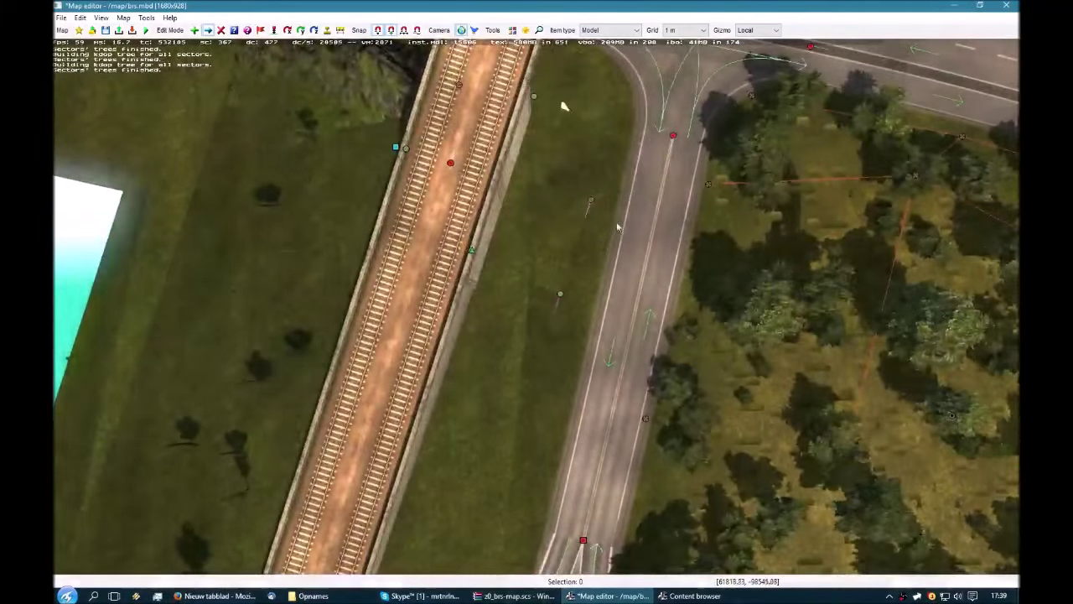
key(alt+Tab)
key(alt+Tab)
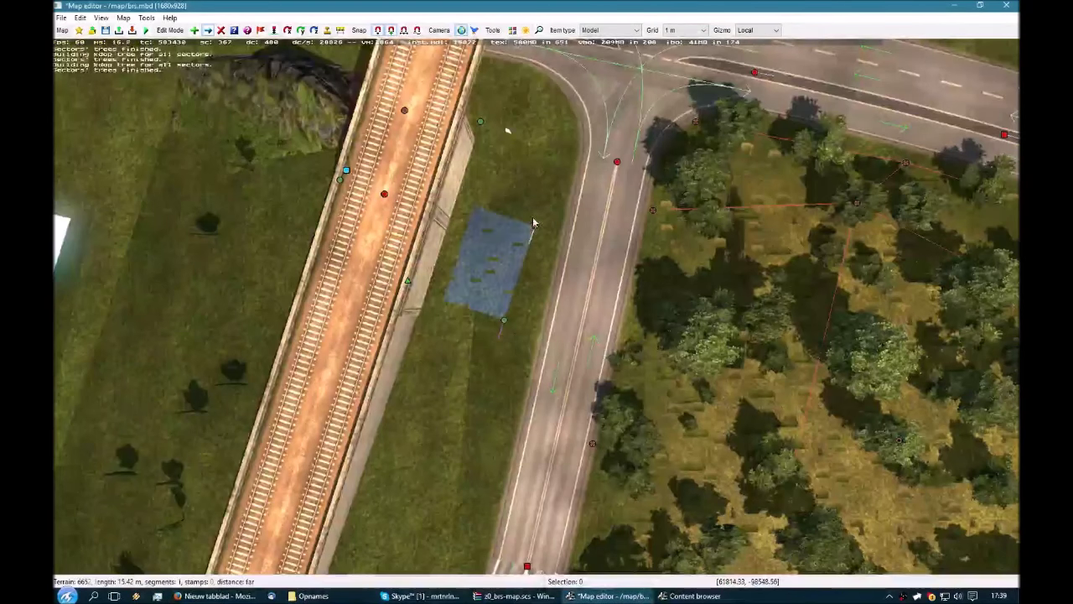
drag(530, 225, 534, 186)
drag(517, 151, 521, 122)
mouse_move(504, 320)
mouse_down()
mouse_move(562, 185)
mouse_move(531, 134)
mouse_move(507, 283)
mouse_move(494, 303)
mouse_up()
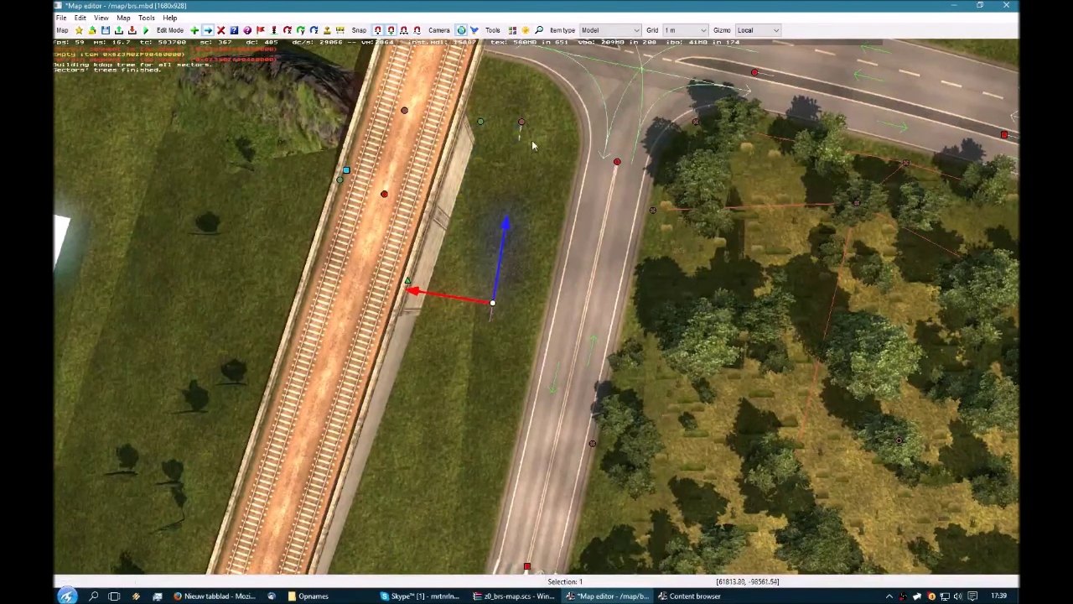
Step: Select both of the terrain's nodes and reverse their direction so the terrain extends toward the ramp road
ctrl+click(524, 125)
key(r)
key(r)
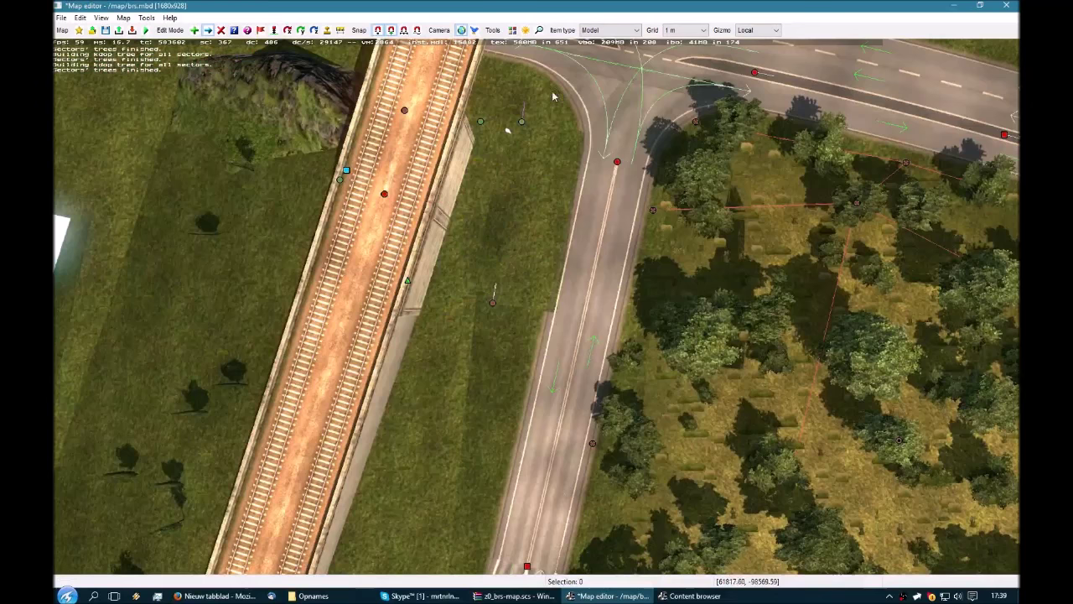
Step: Move the terrain's north node up near the junction curve and its south node far down along the railway wall
drag(521, 120, 506, 115)
drag(485, 308, 462, 316)
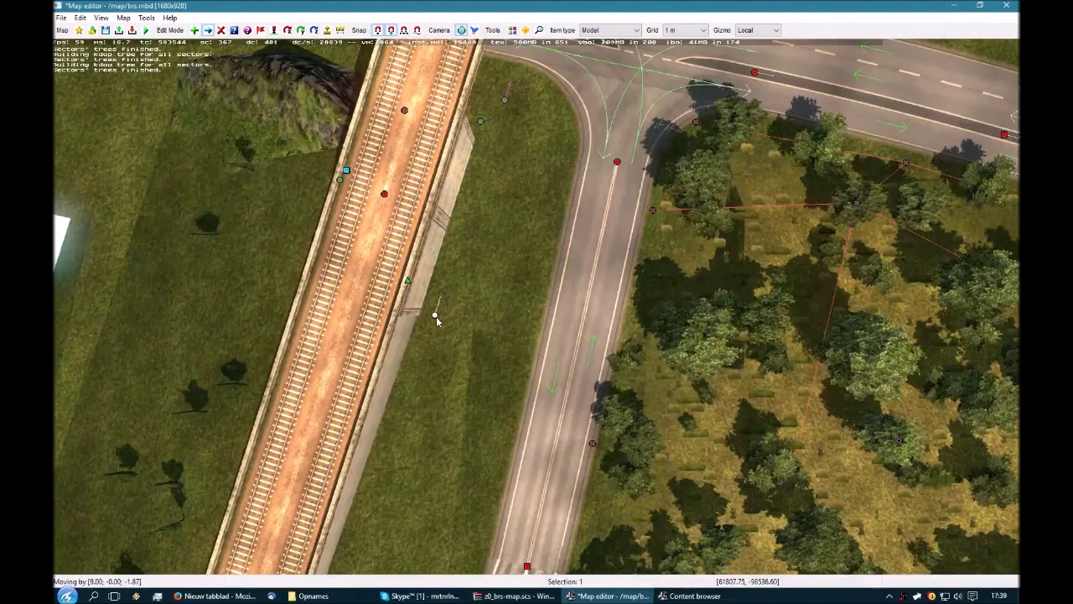
drag(505, 101, 507, 88)
click(451, 386)
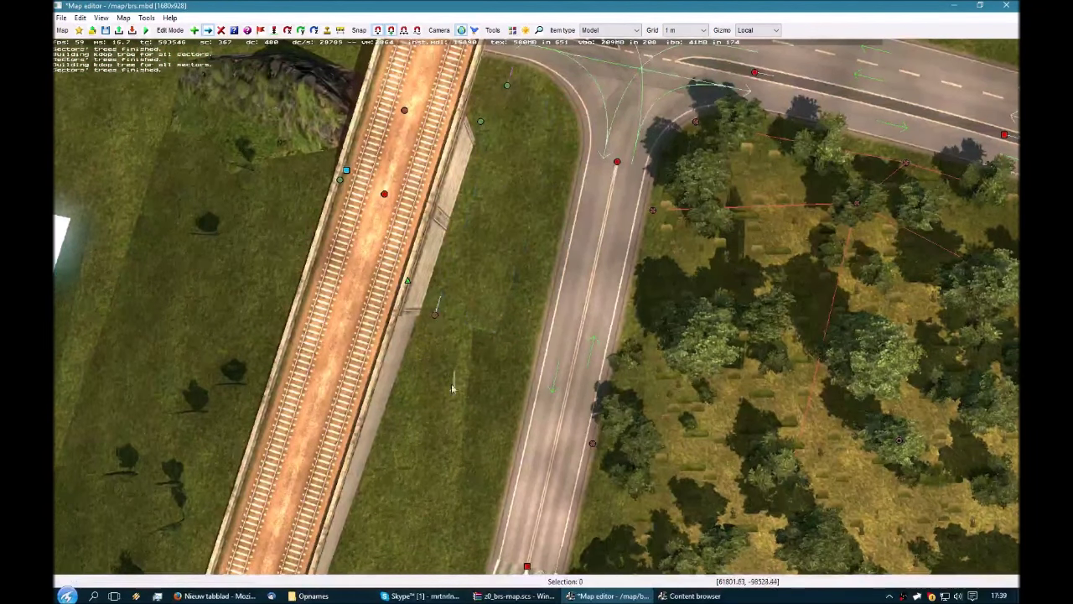
drag(452, 386, 413, 448)
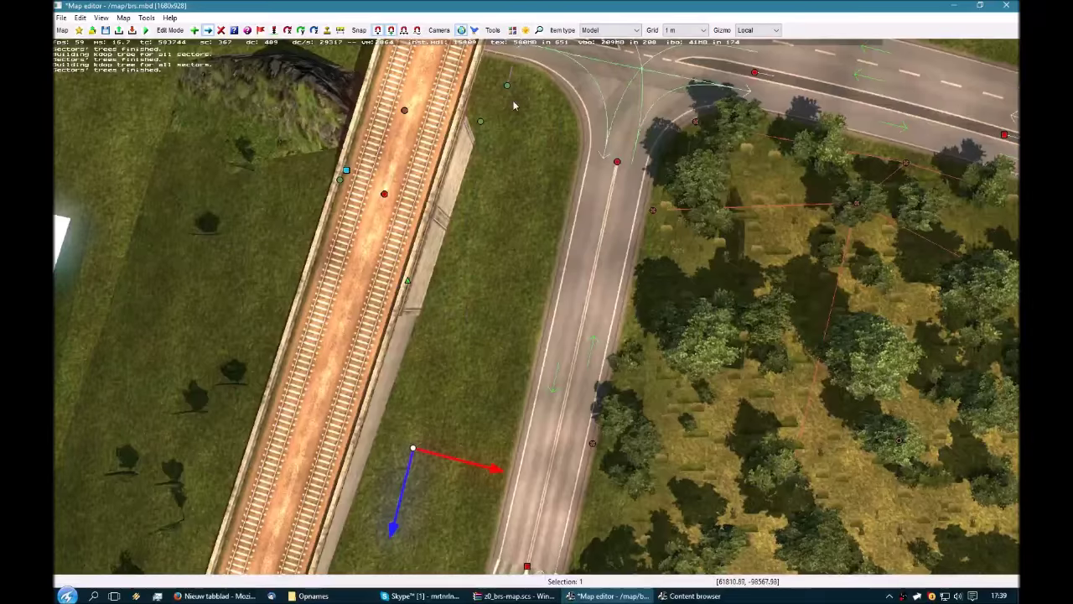
Step: Shift the south node of the wall-side terrain slightly sideways and move its north node slightly toward the ramp road
key(p)
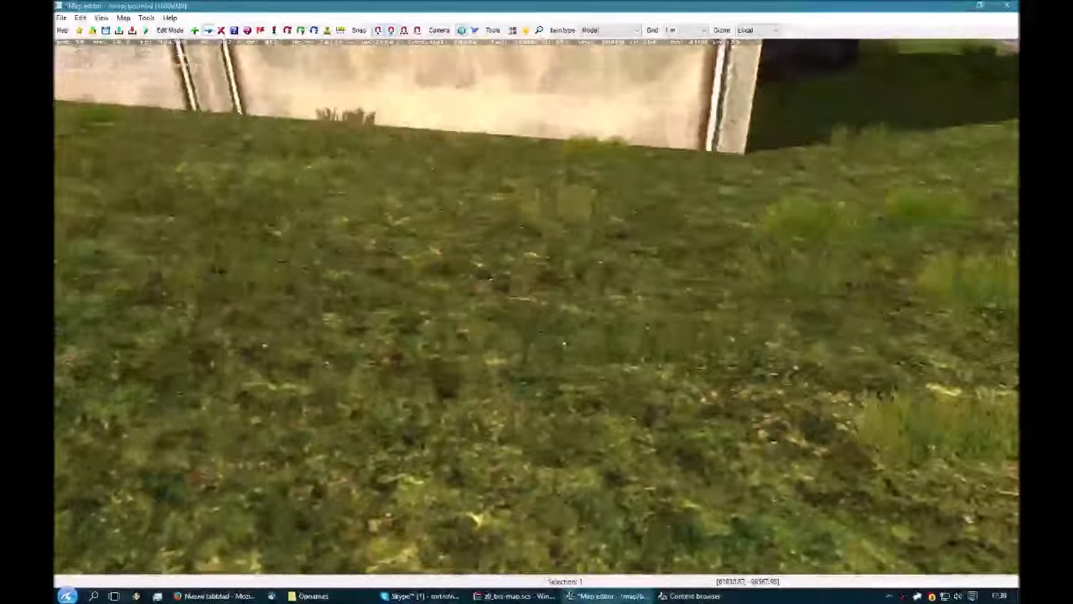
scroll(537, 306, down, 3)
scroll(536, 306, up, 3)
scroll(536, 306, down, 3)
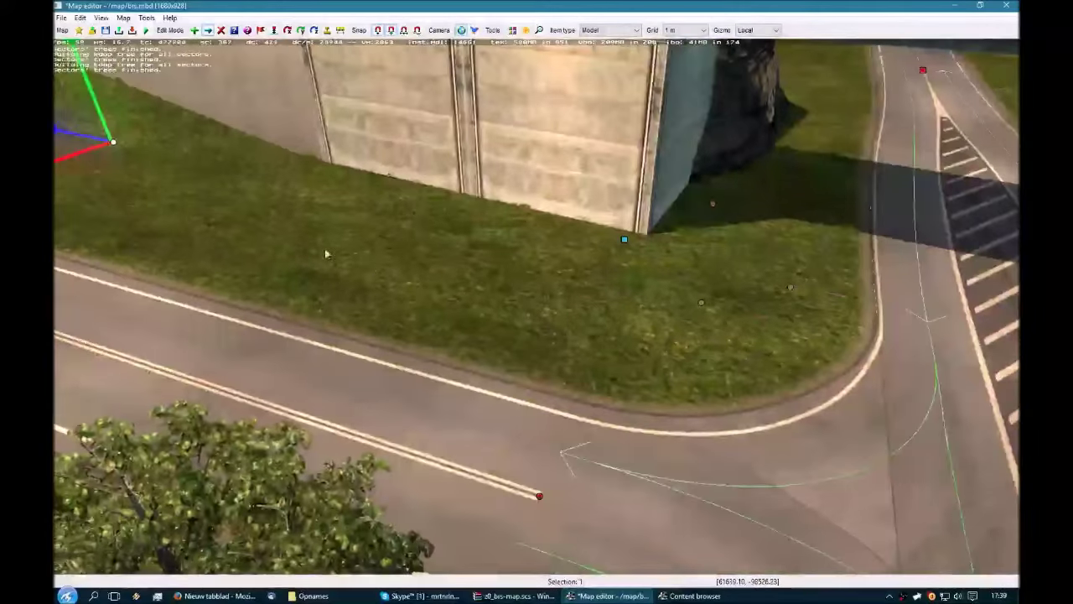
drag(81, 153, 104, 158)
mouse_move(104, 158)
right_down()
mouse_move(59, 158)
mouse_move(189, 138)
mouse_move(104, 158)
right_up()
click(585, 201)
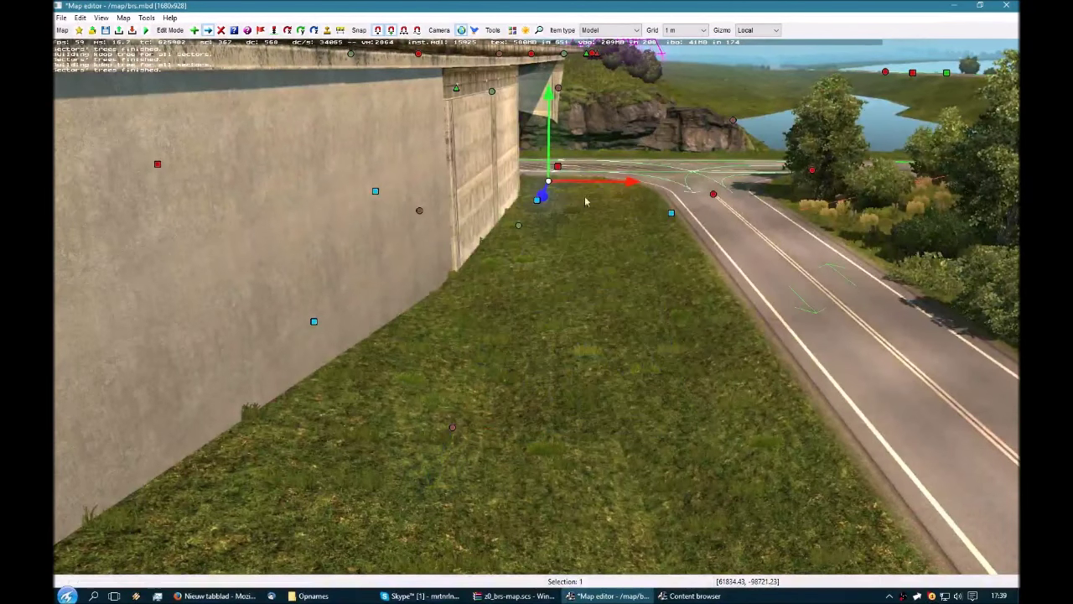
drag(603, 181, 619, 188)
Step: Give the terrain beside the railway wall the down profile and shift its south node slightly toward the road
double_click(452, 440)
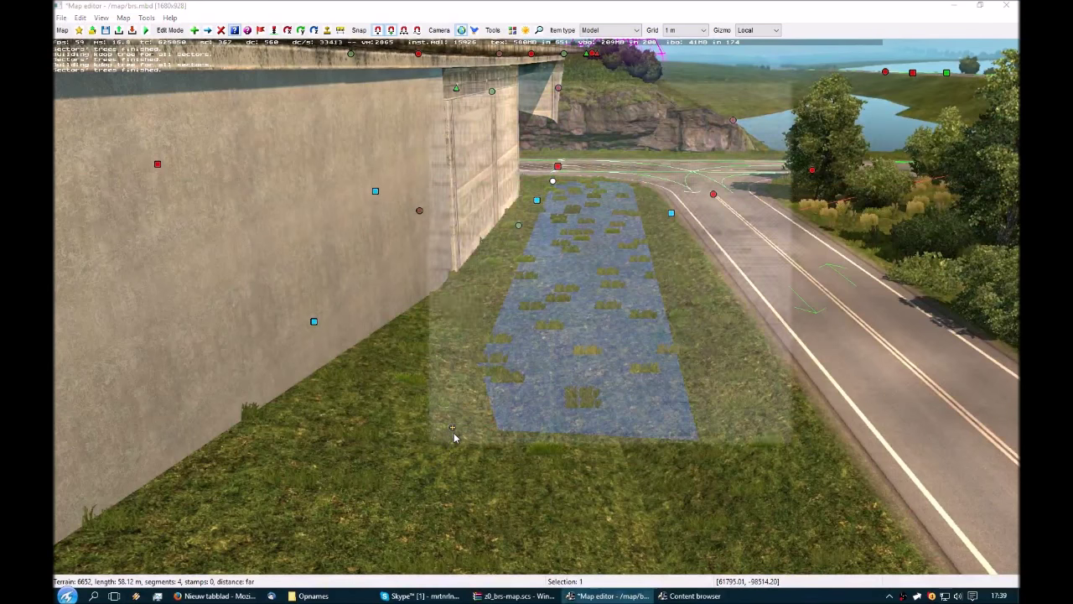
click(508, 184)
key(d)
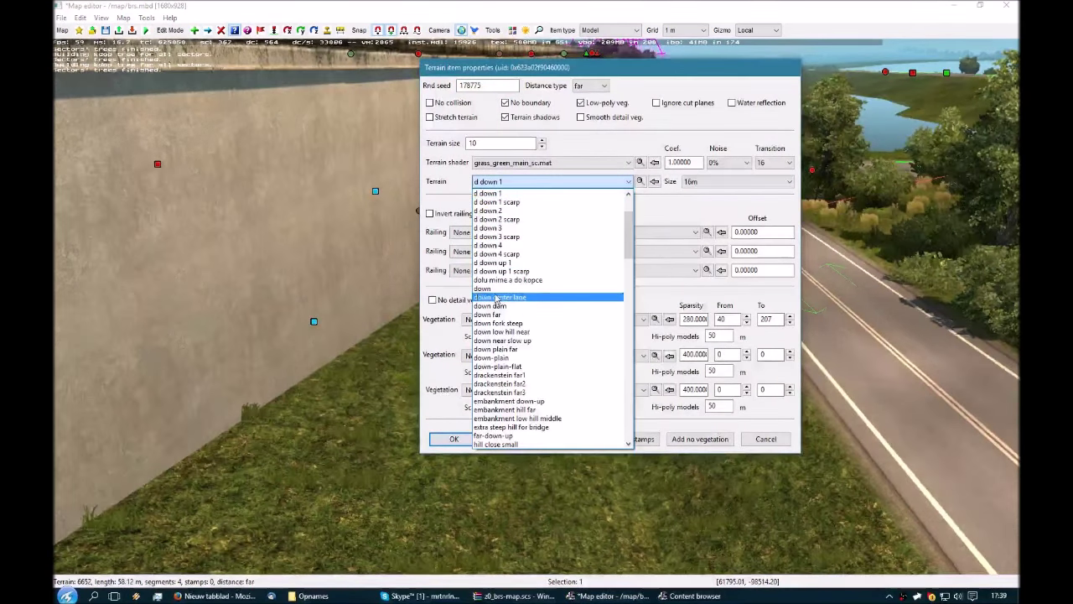
click(501, 289)
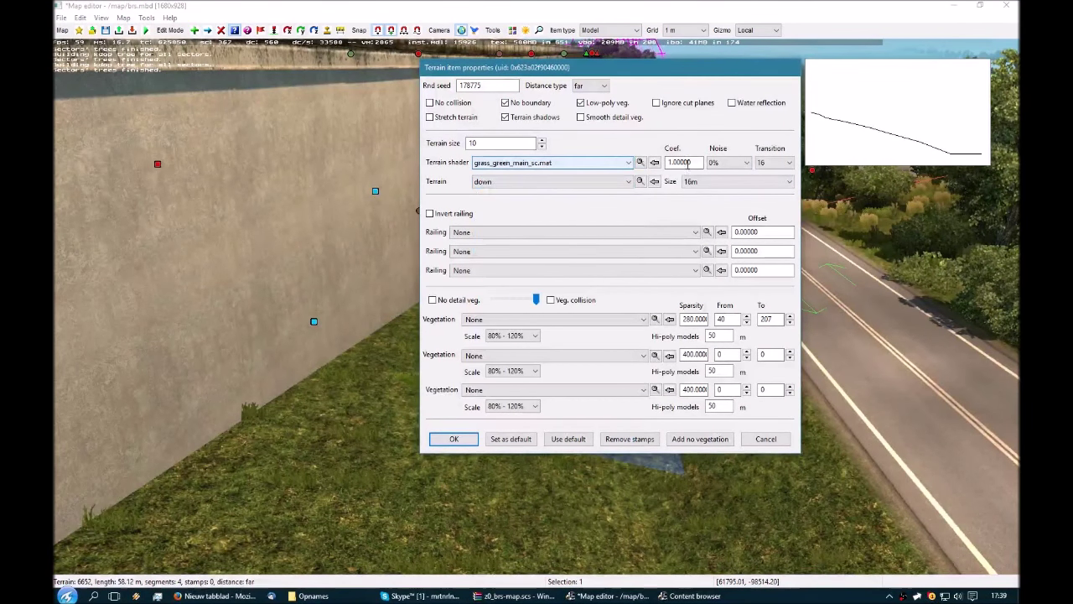
key(Return)
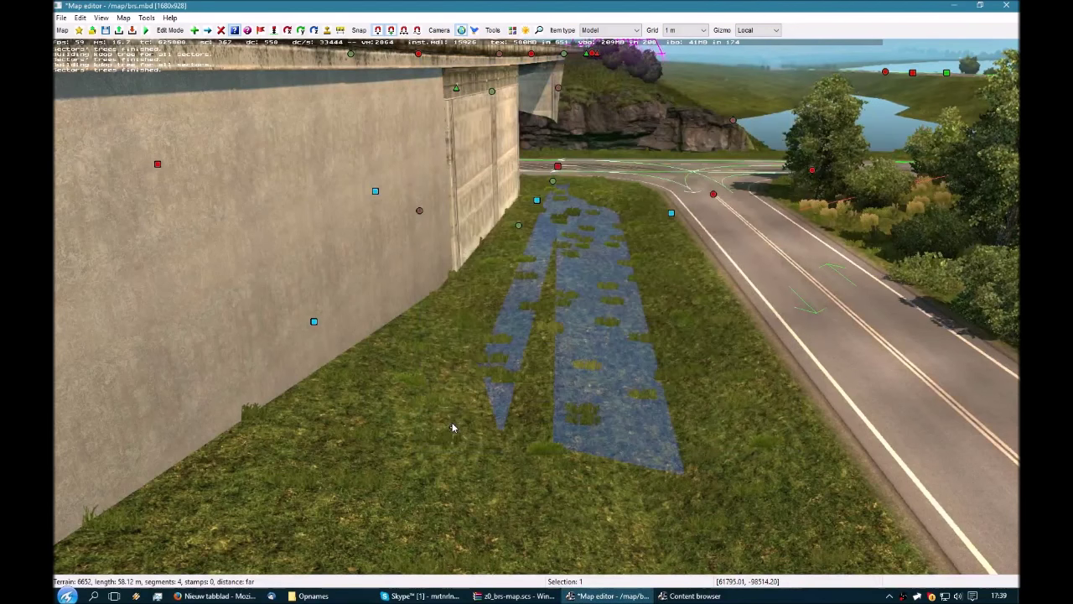
double_click(493, 388)
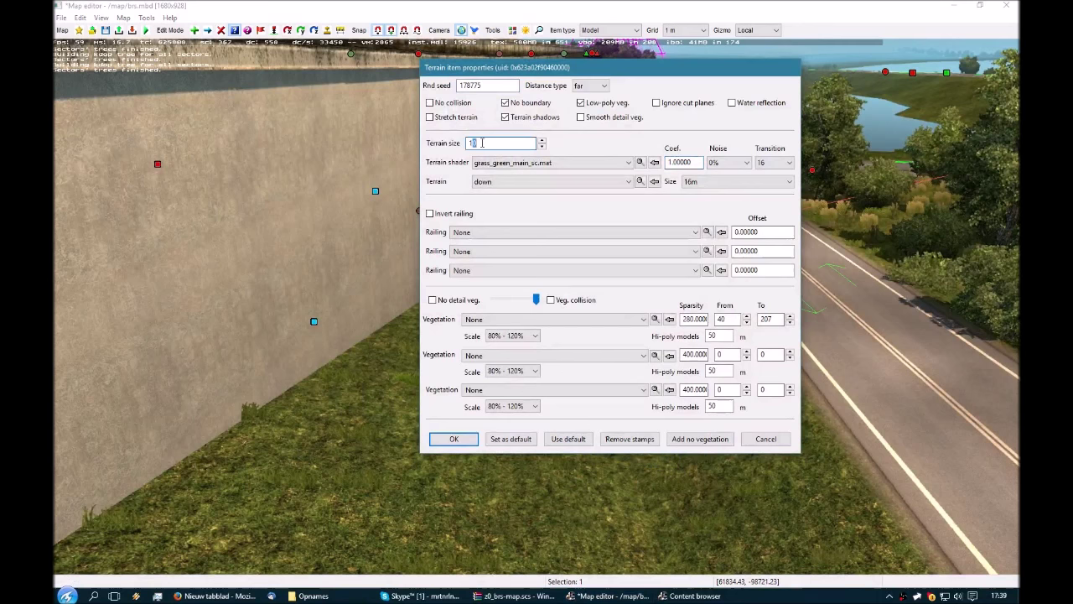
key(Return)
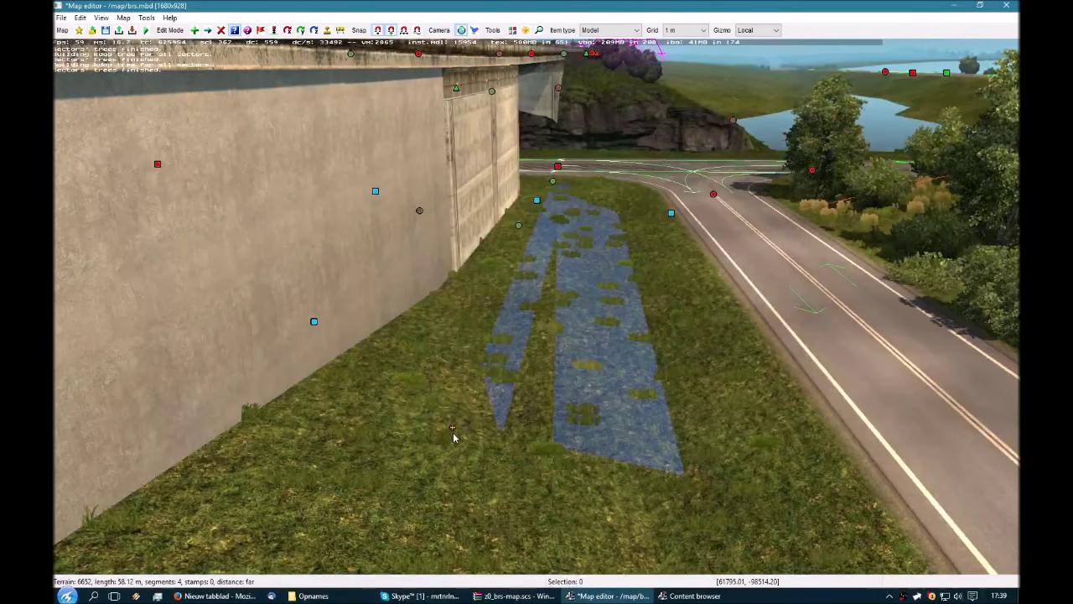
drag(473, 433, 526, 494)
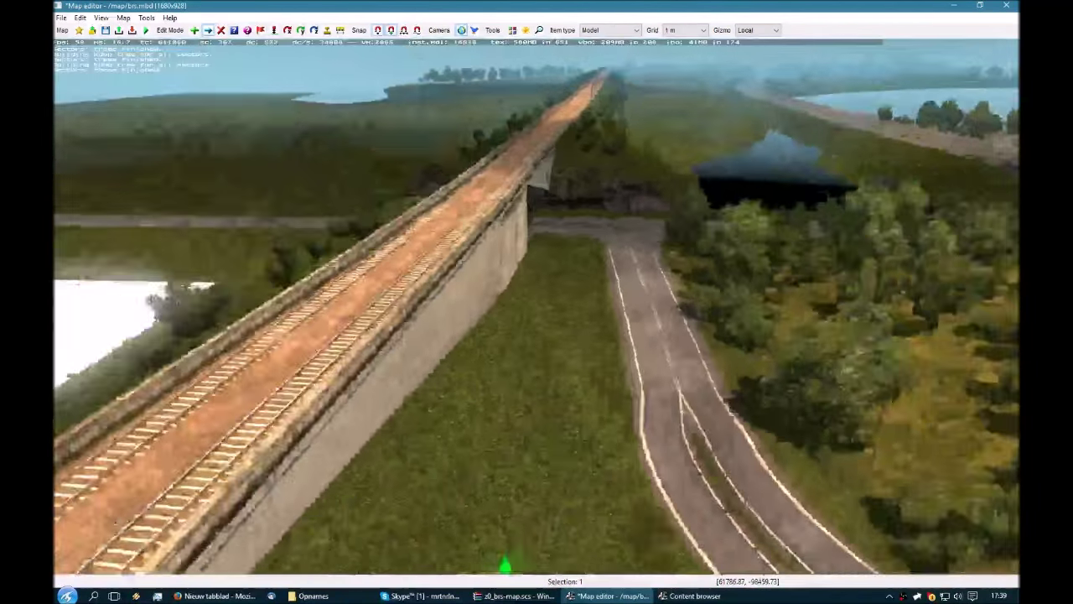
Step: Examine the grass slope along the railway wall and the ground around the bridge end for remaining gaps
key(w)
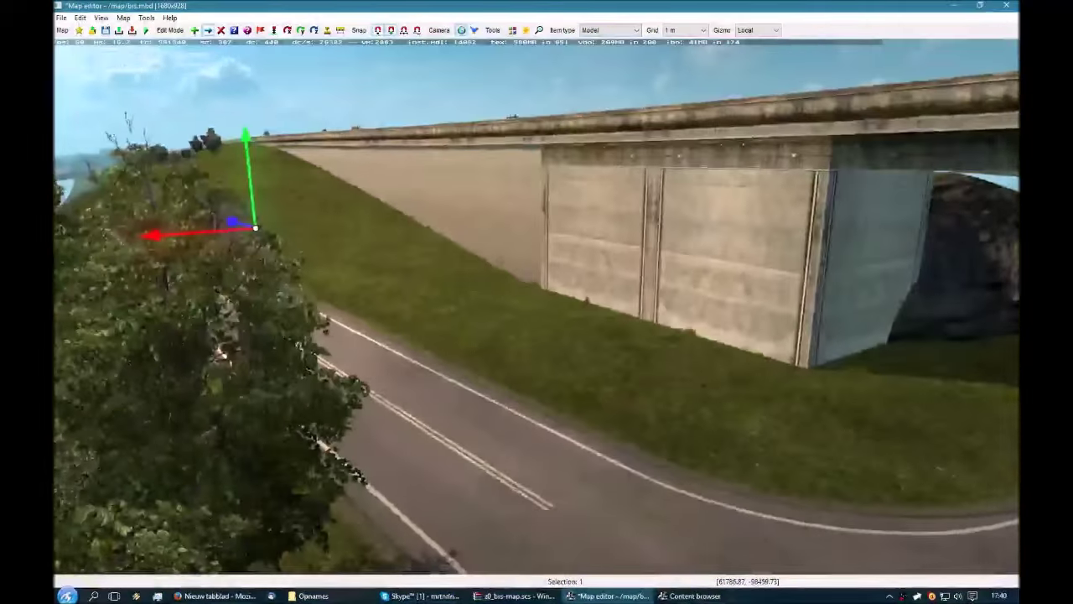
key(w)
key(s)
key(w)
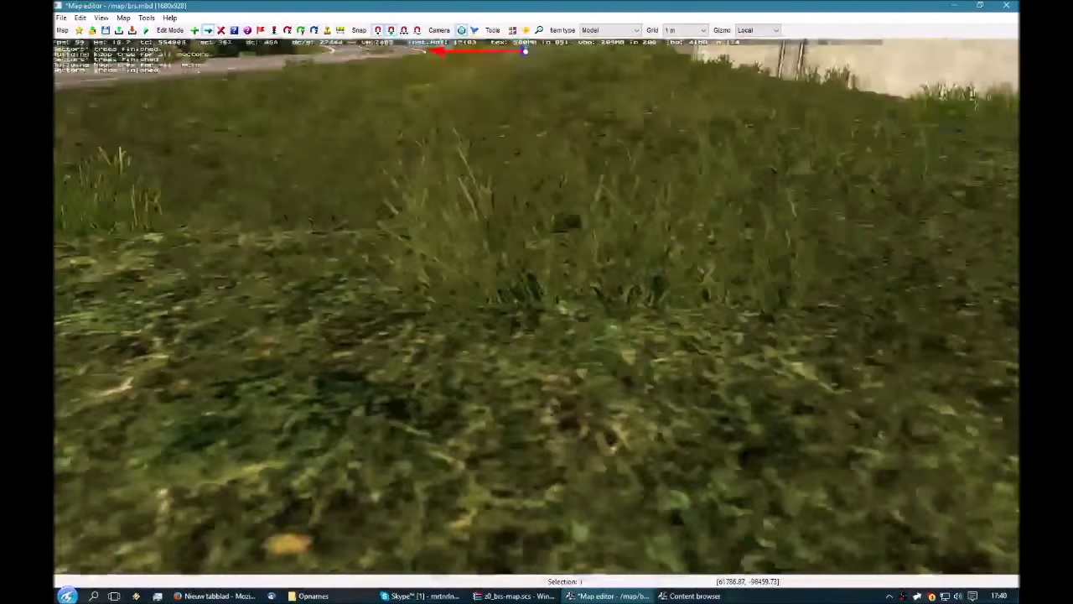
key(s)
key(s)
key(w)
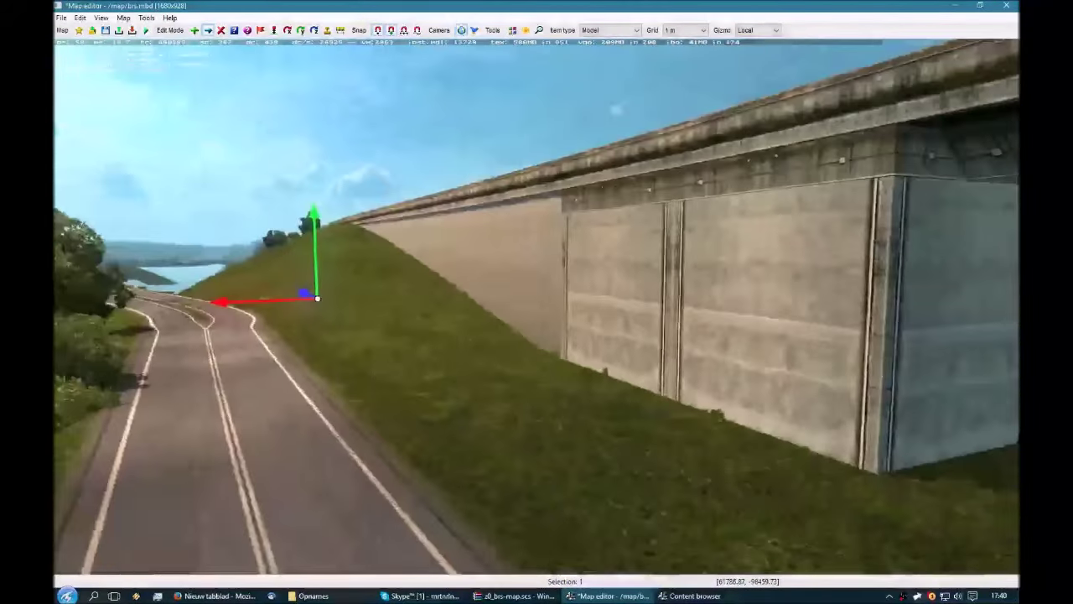
key(s)
key(w)
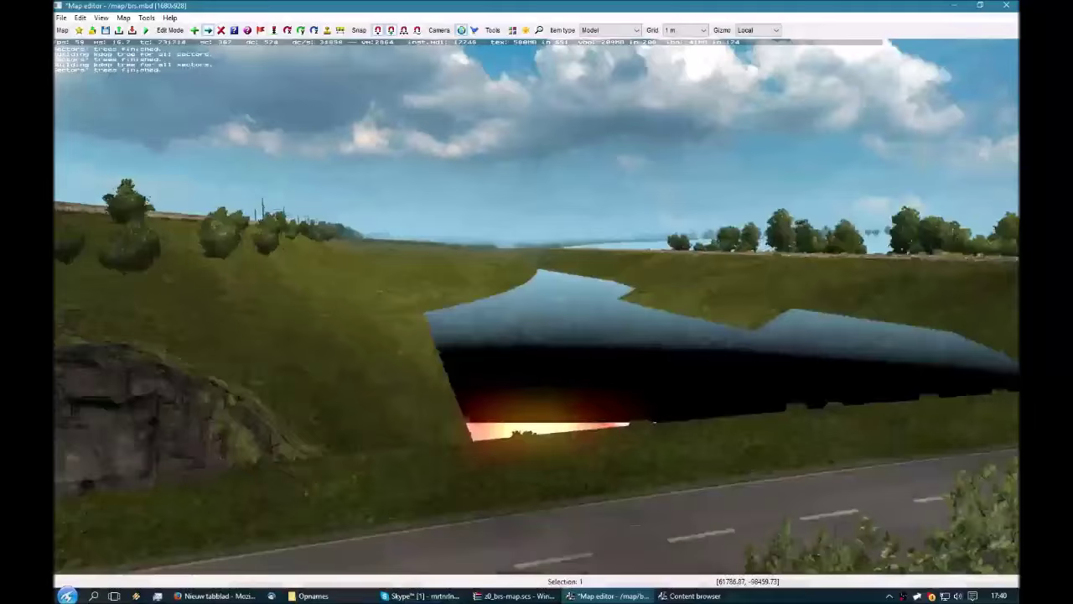
Step: Paste a copy of the terrain north of the crossing road and move it beside the highway's west edge
key(p)
scroll(537, 311, down, 4)
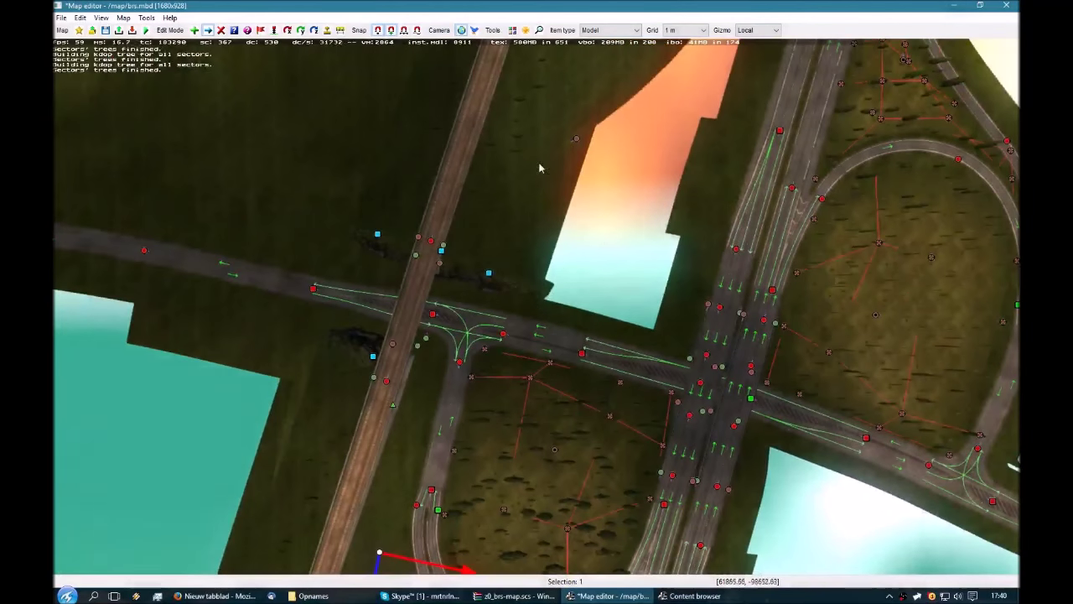
mouse_move(522, 337)
right_down()
mouse_move(539, 285)
mouse_move(476, 367)
right_up()
right_drag(530, 313, 457, 374)
key(ctrl+v)
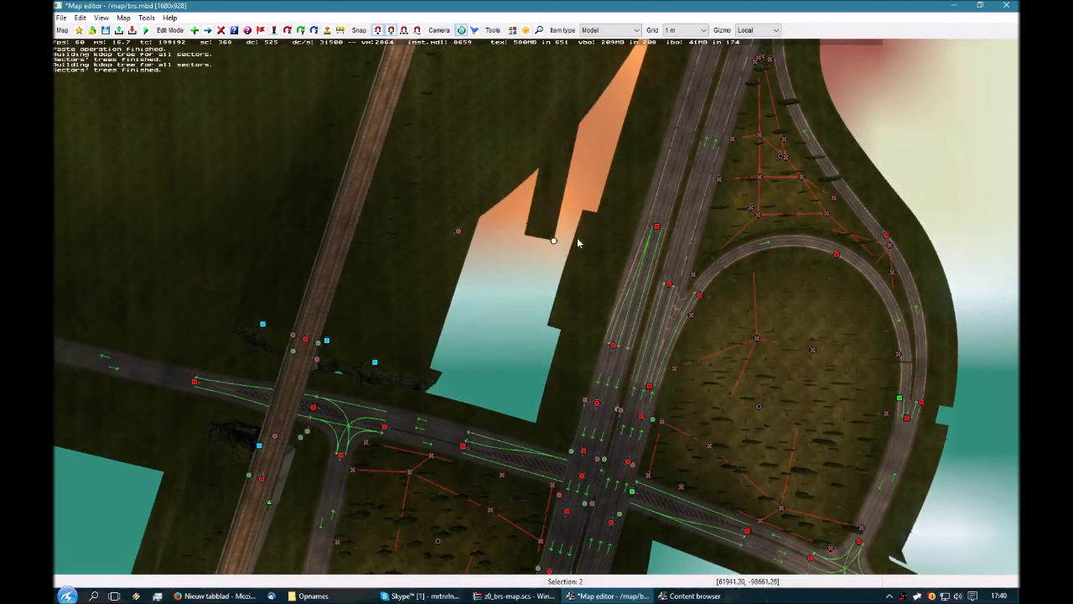
key(m)
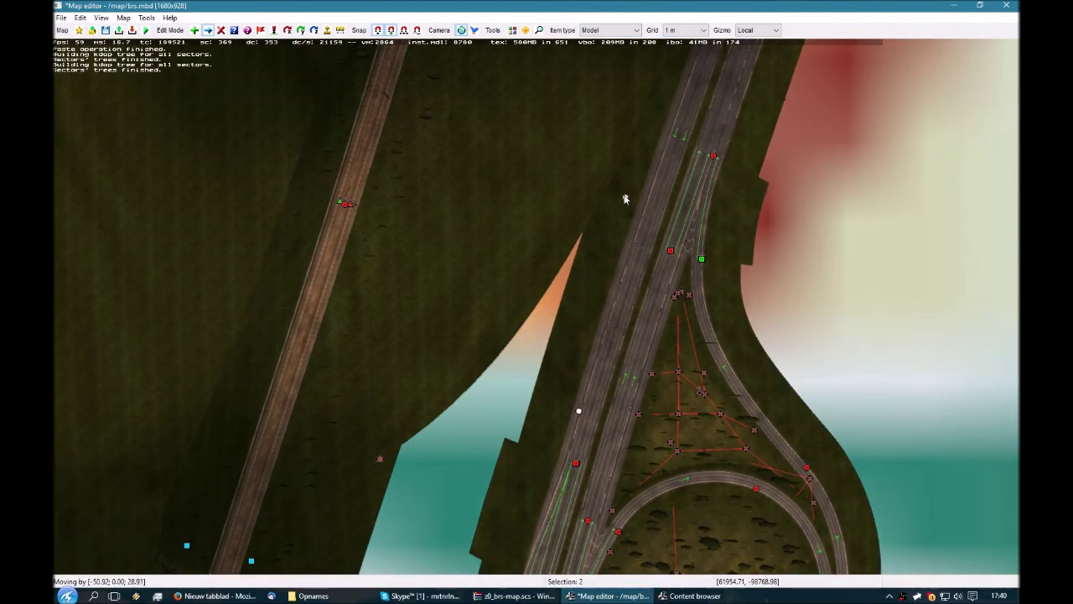
key(space)
Step: Stretch the pasted terrain farther north along the highway and set its terrain size to 150
key(space)
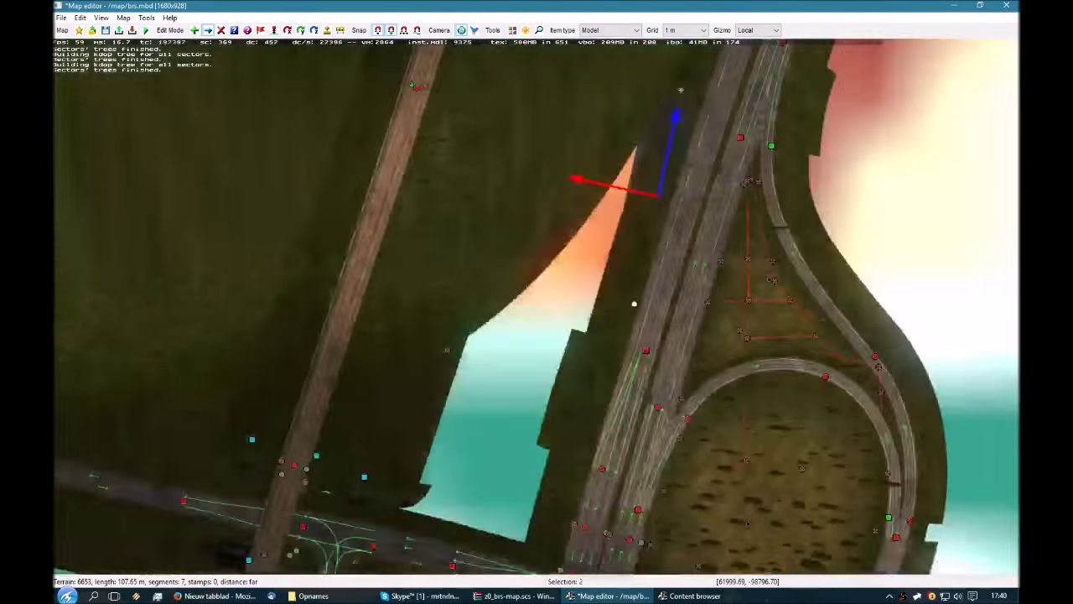
key(space)
drag(635, 295, 647, 239)
key(space)
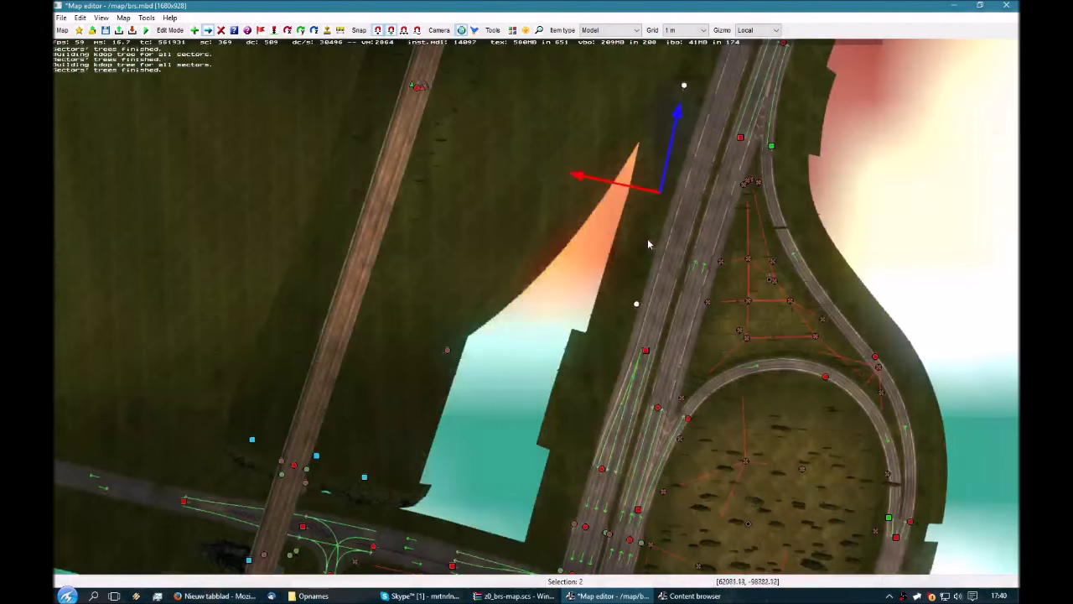
right_drag(753, 196, 640, 326)
click(640, 326)
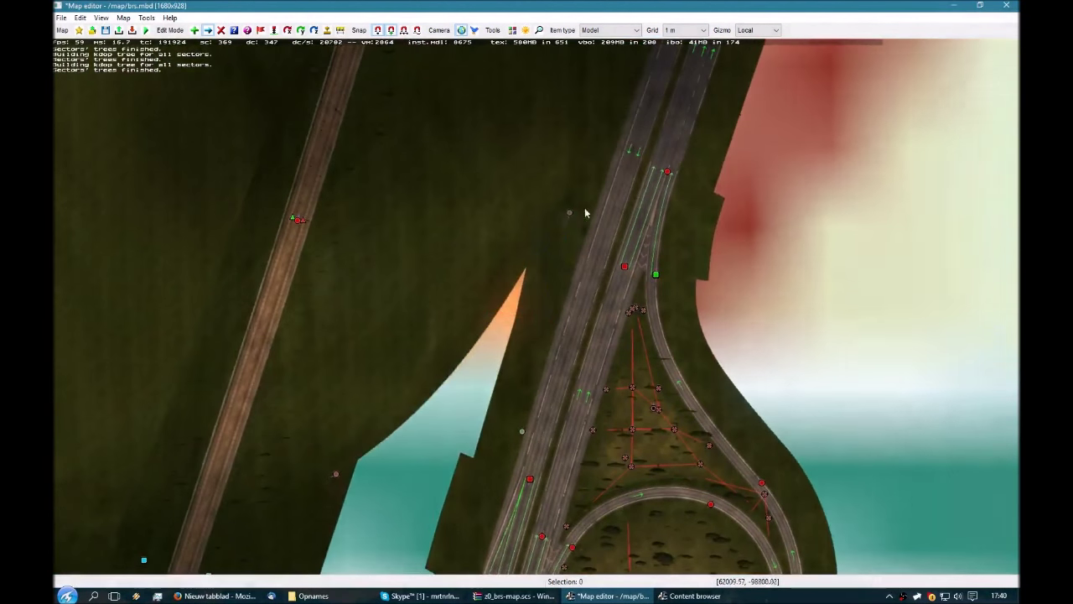
double_click(616, 124)
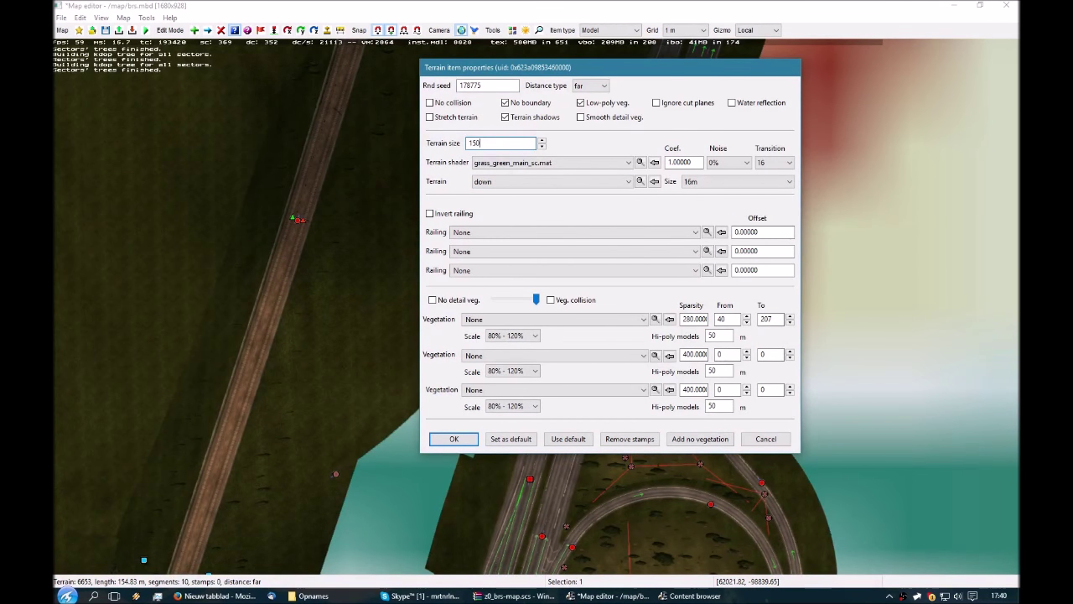
key(Return)
right_drag(473, 420, 507, 345)
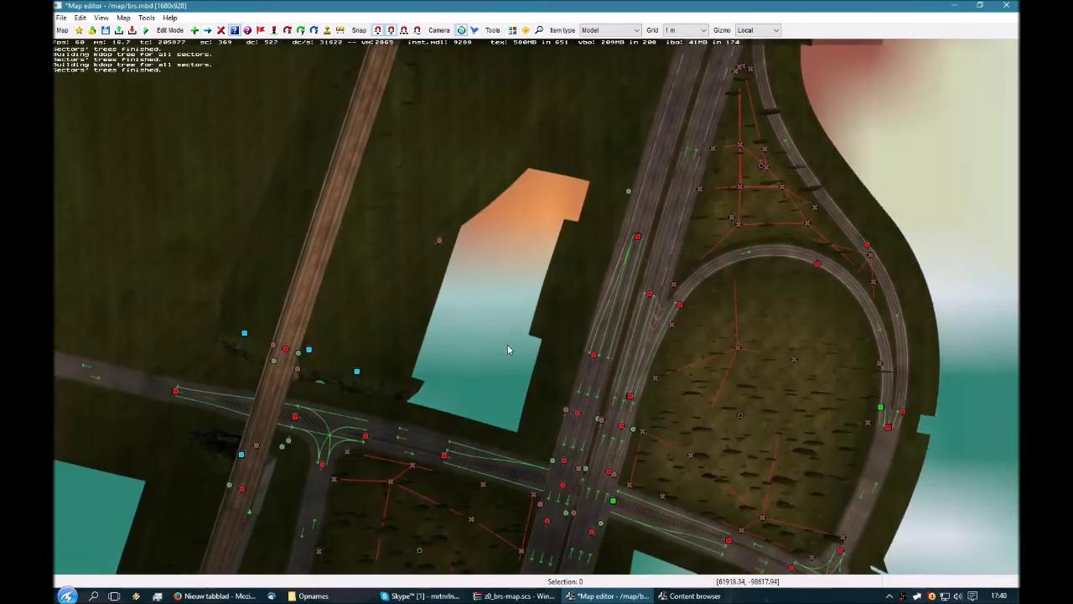
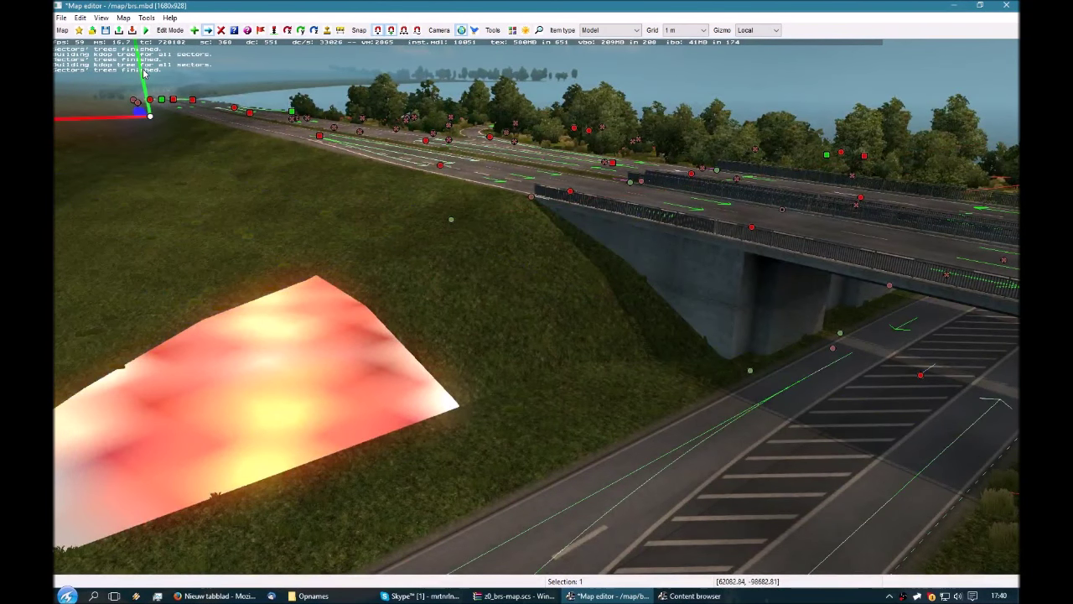
Step: Raise the highway terrain's south node slightly beside the end of the highway bridge
click(452, 219)
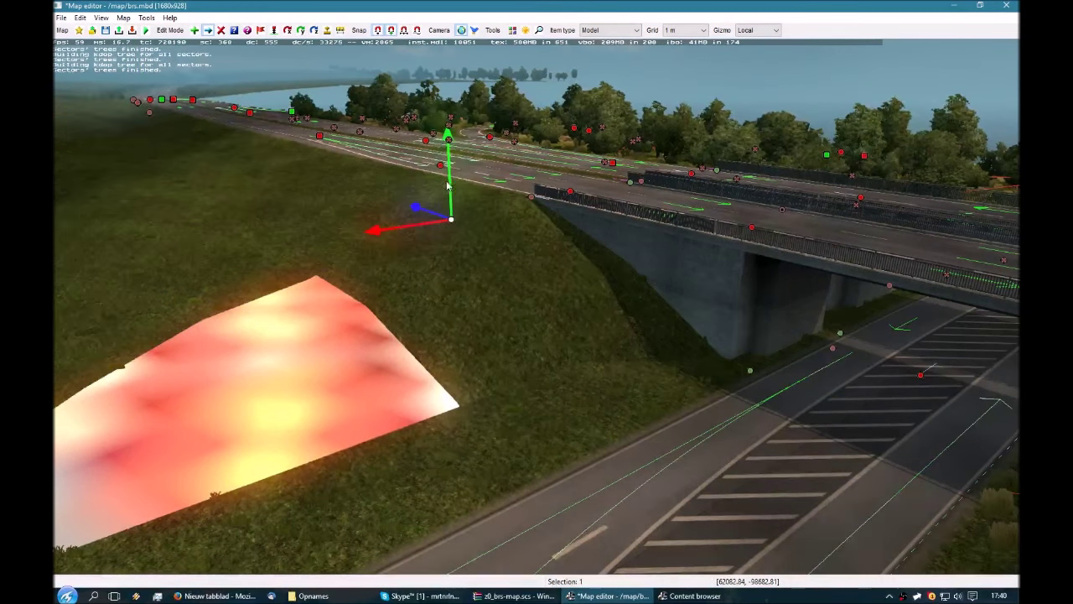
drag(448, 191, 467, 192)
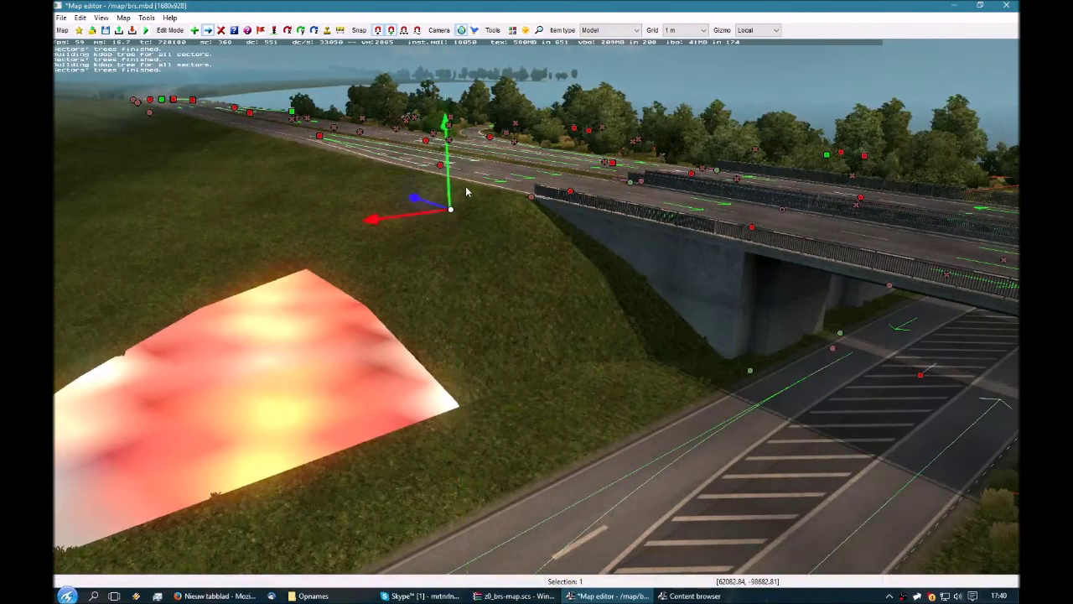
mouse_move(467, 192)
right_down()
mouse_move(484, 195)
mouse_move(445, 167)
mouse_move(436, 175)
mouse_move(453, 180)
right_up()
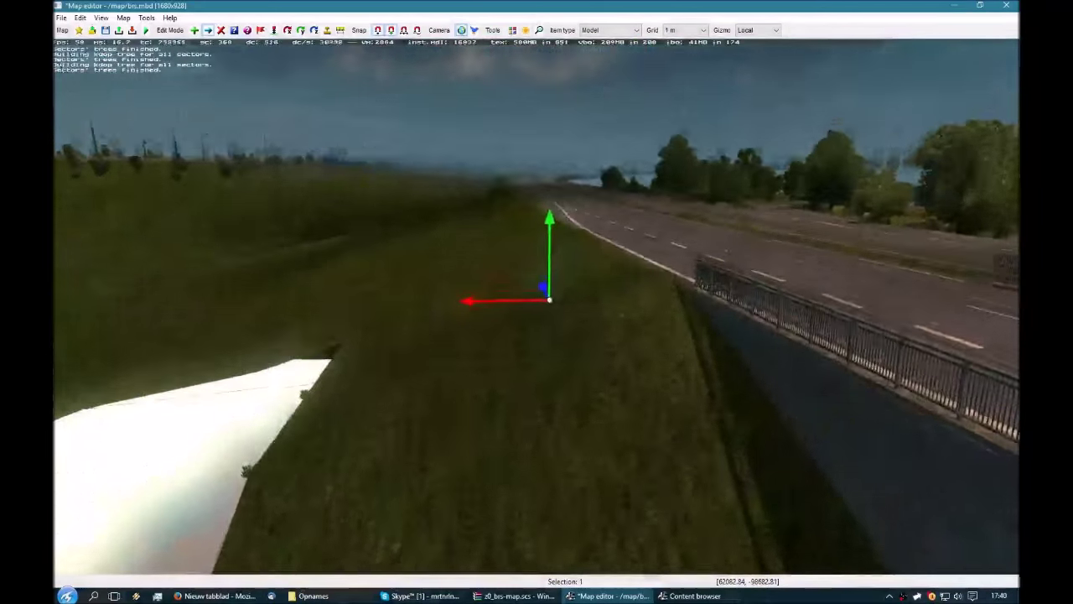
mouse_move(564, 283)
right_down()
mouse_move(566, 272)
mouse_move(549, 272)
mouse_move(564, 283)
right_up()
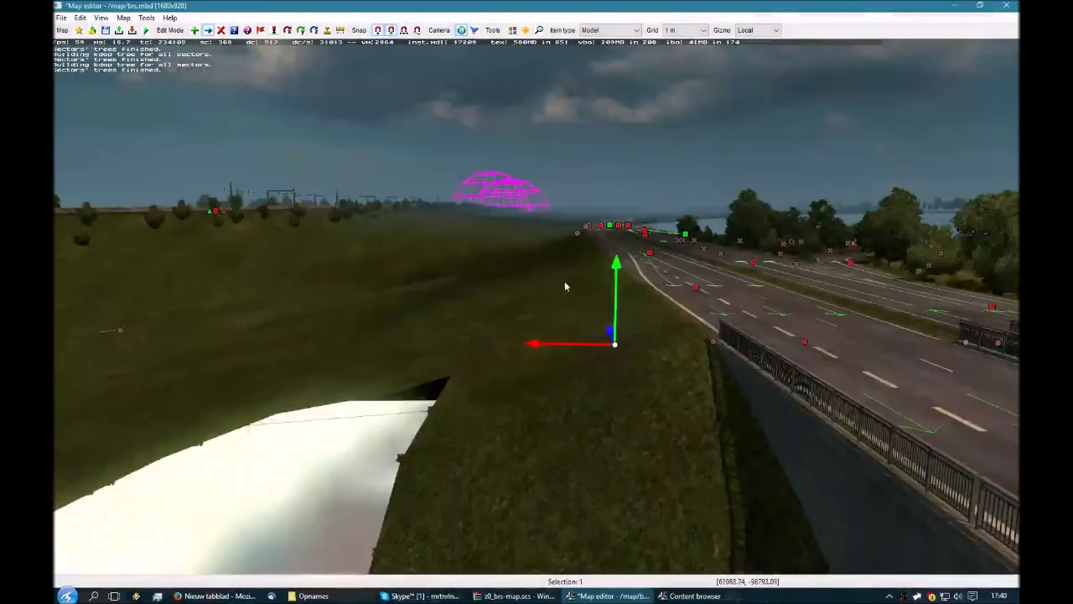
Step: Set the highway terrain's profile coefficient to 0.3, keeping the down profile
double_click(575, 244)
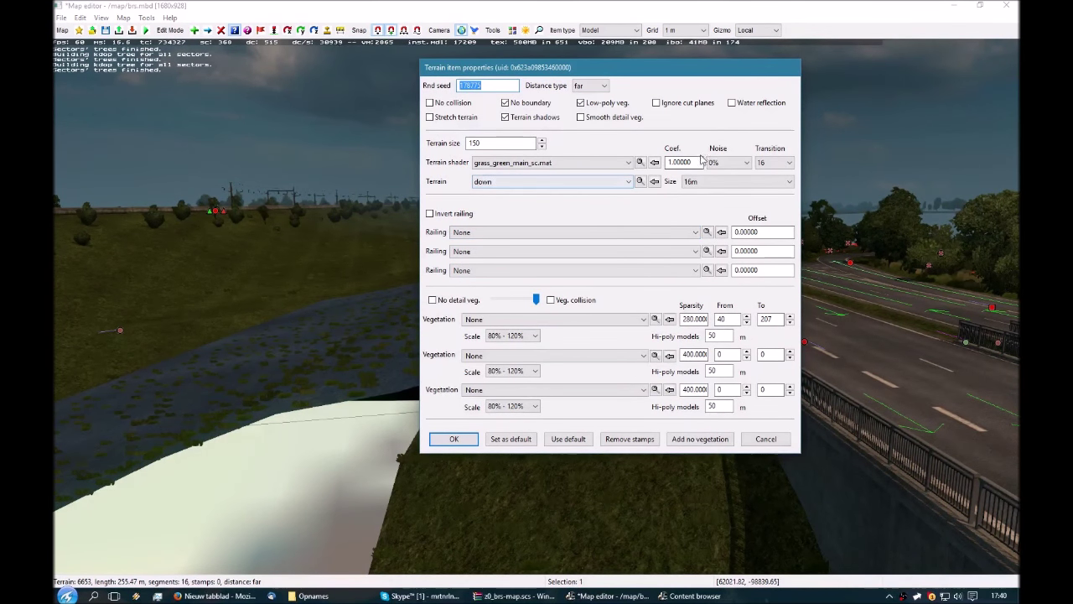
text(0.5)
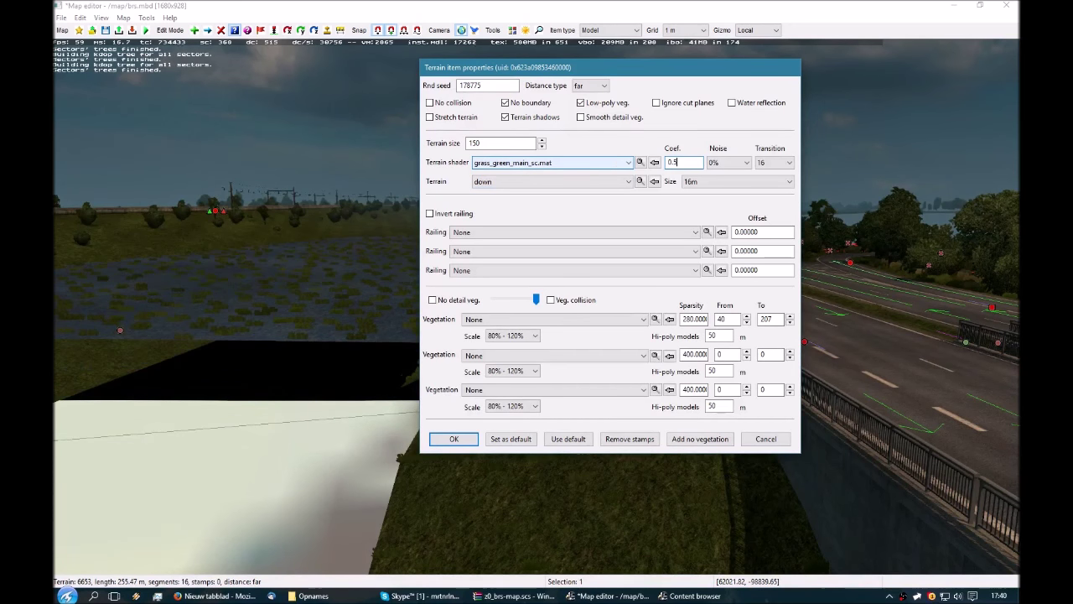
key(BackSpace)
text(3)
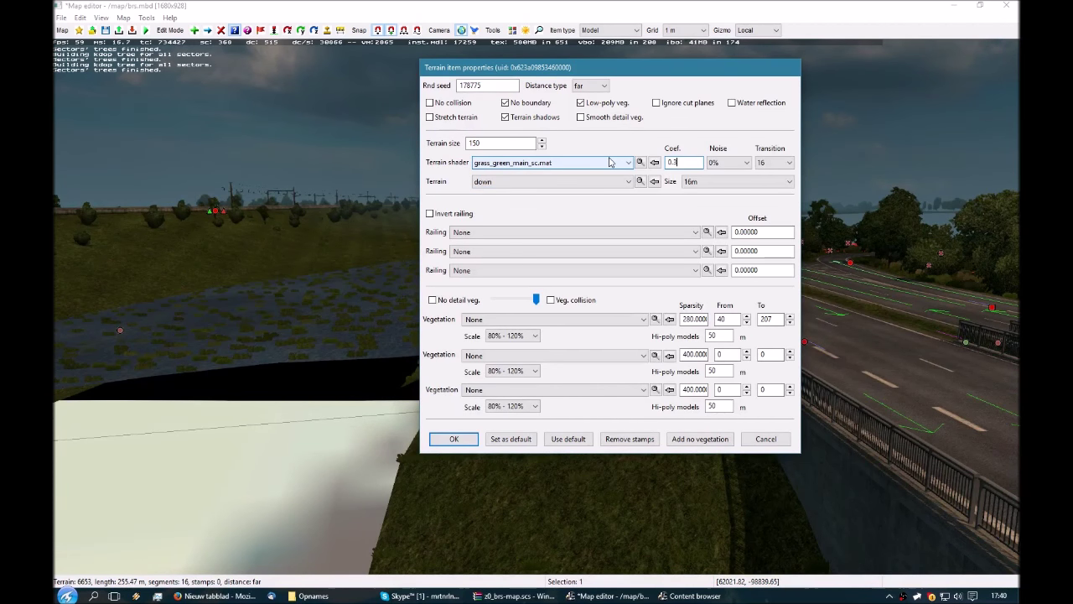
key(Return)
right_drag(575, 232, 707, 227)
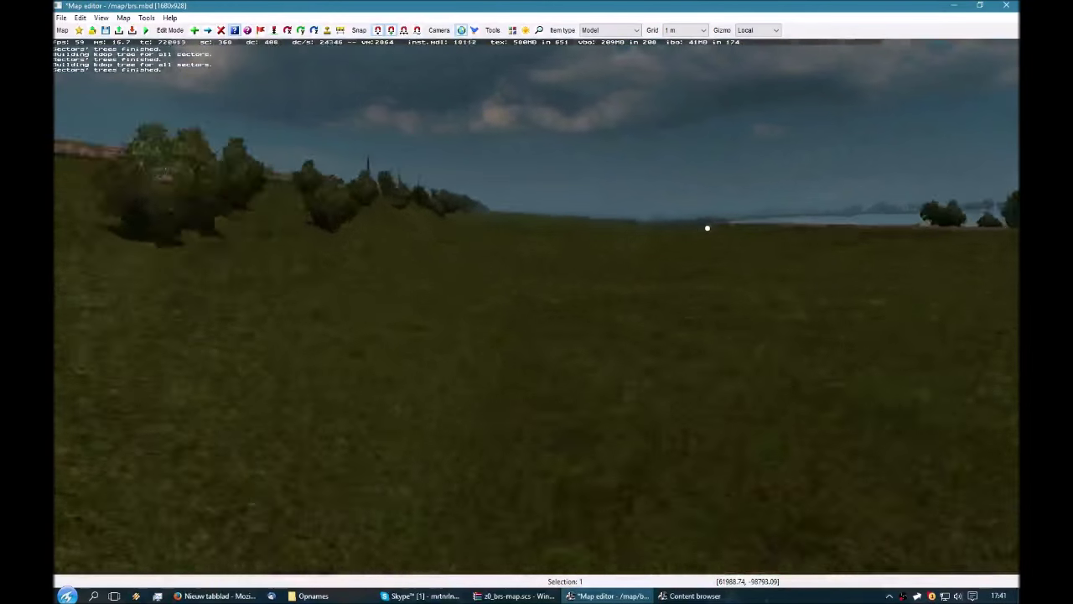
Step: Place a short terrain piece about 65 m long along the highway's west edge, running south to the crossing road
key(p)
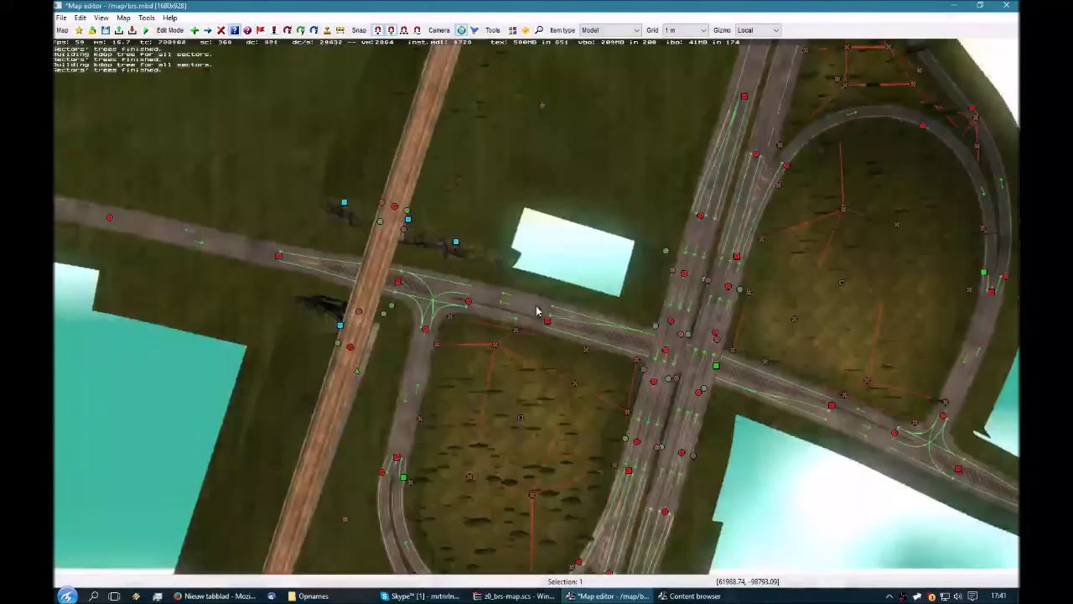
right_drag(688, 56, 562, 356)
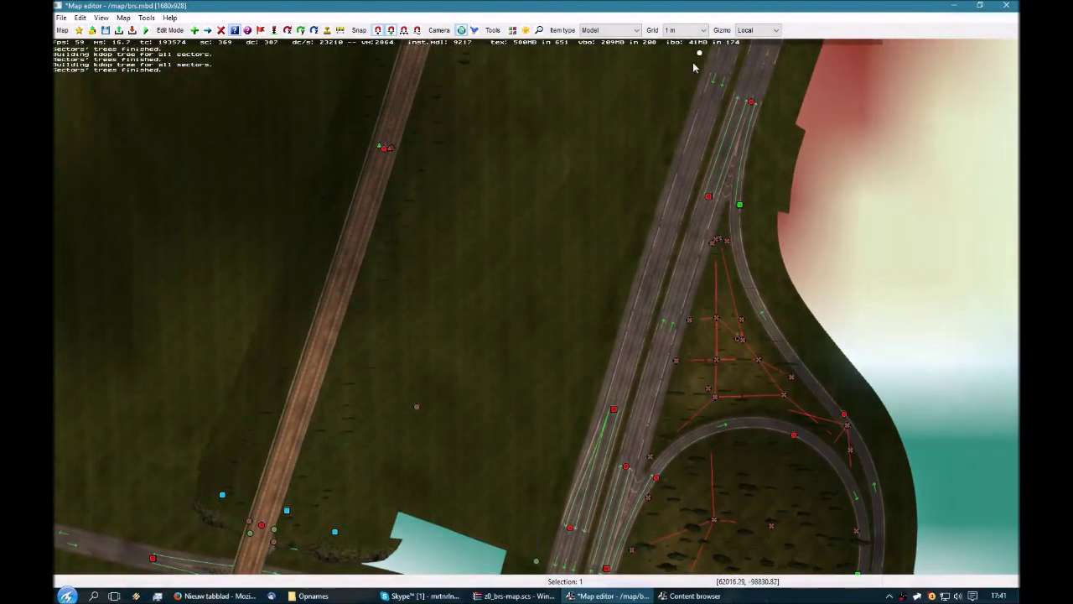
right_drag(562, 402, 575, 332)
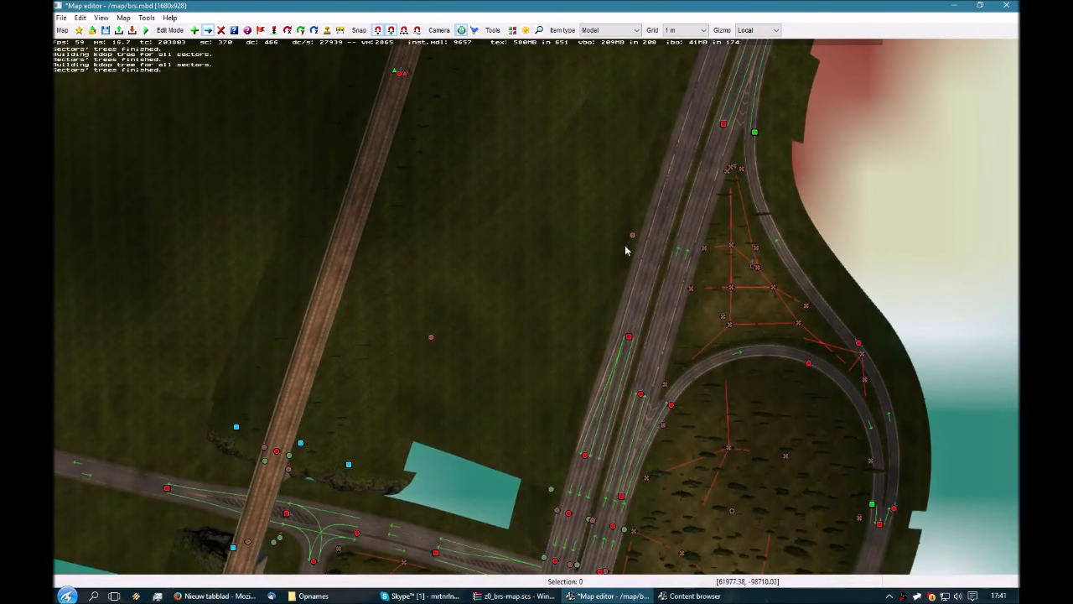
drag(632, 236, 588, 317)
drag(577, 409, 579, 414)
right_drag(556, 462, 576, 338)
drag(572, 366, 555, 418)
Step: Set the terrain profile of the short piece beside the highway to p plain scarp
double_click(591, 299)
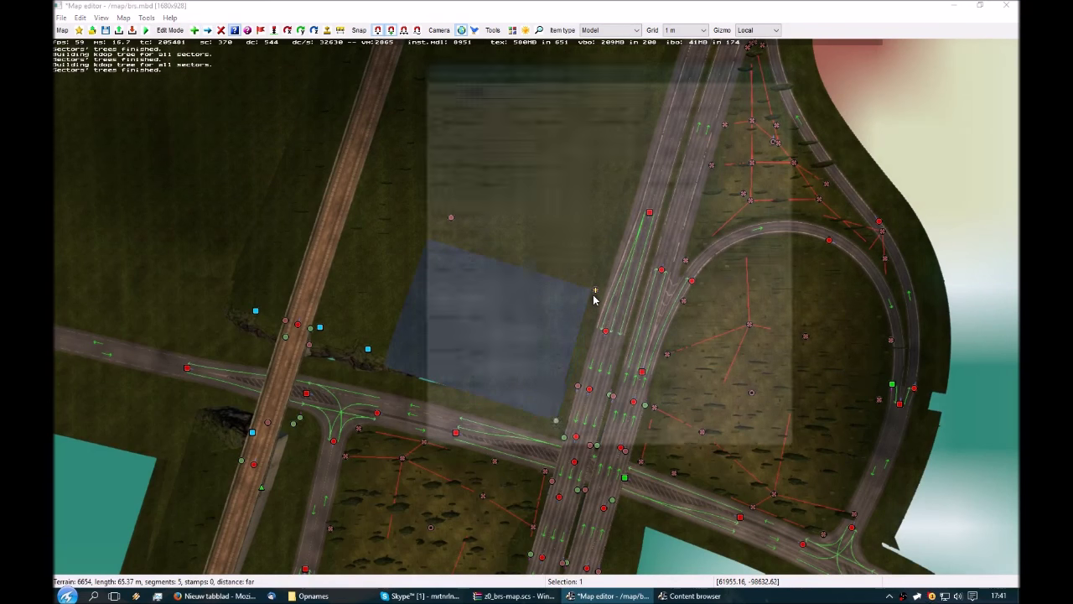
click(537, 180)
text(plain scarp)
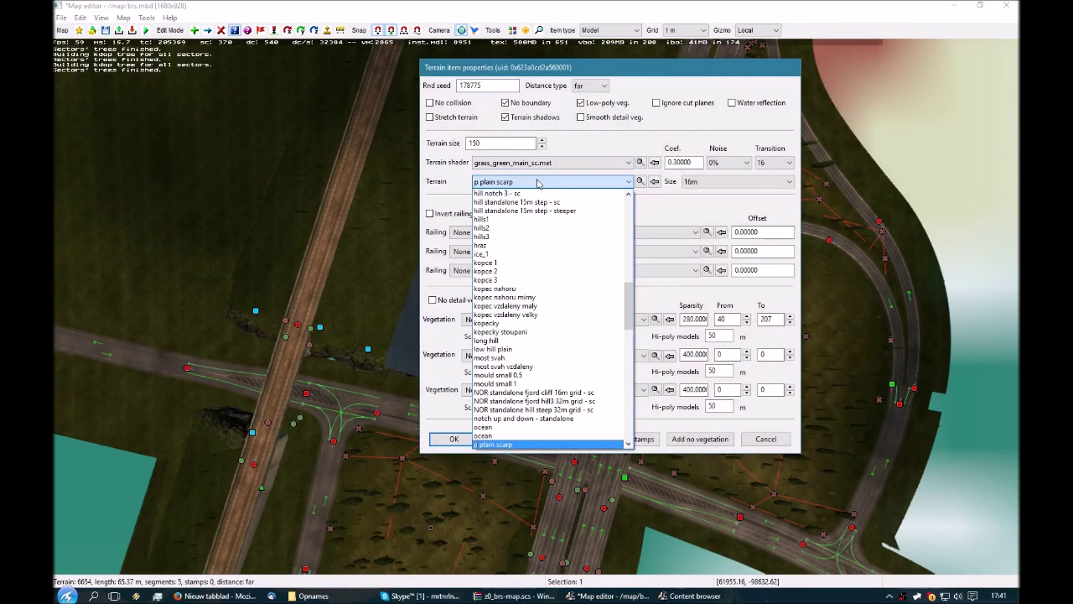
key(Return)
key(Return)
key(Down)
key(Left)
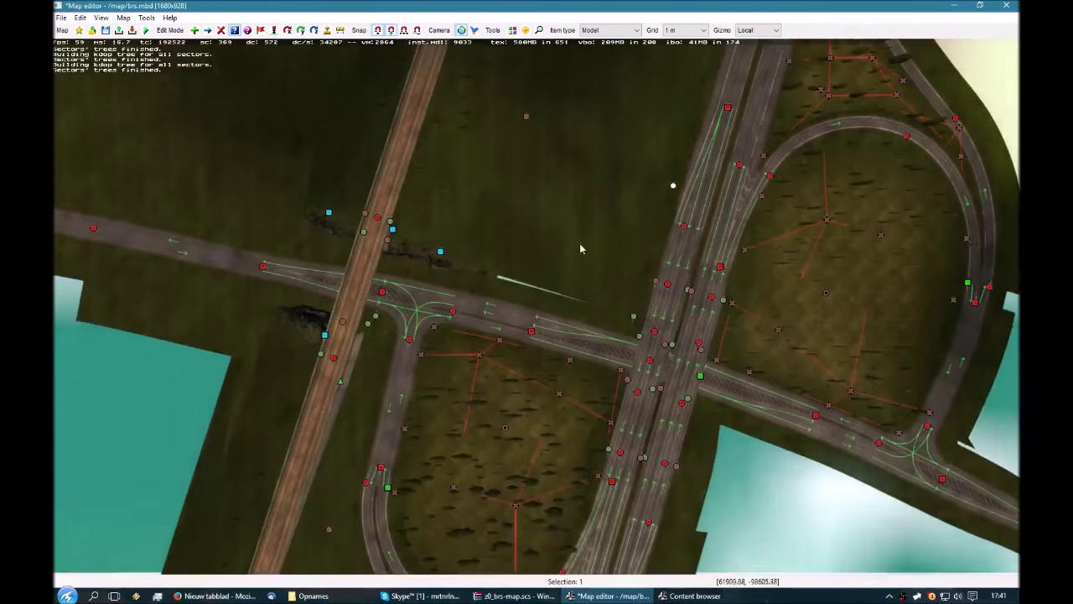
key(Down)
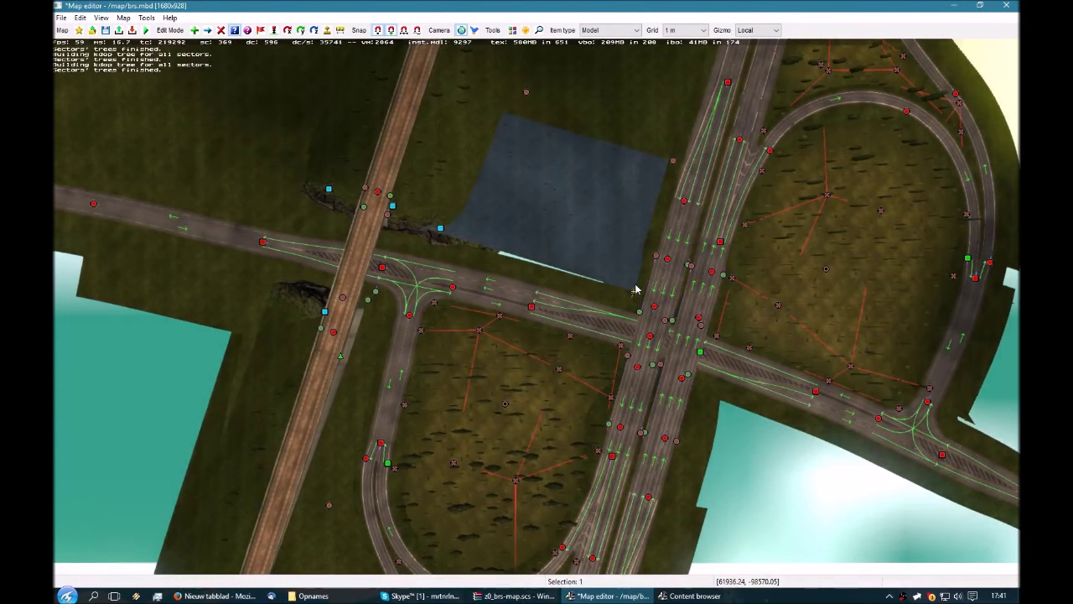
Step: Lower the short terrain's south node to the foot of the bridge embankment and shift it horizontally to fit the slope
key(alt+Tab)
key(alt+Tab)
key(p)
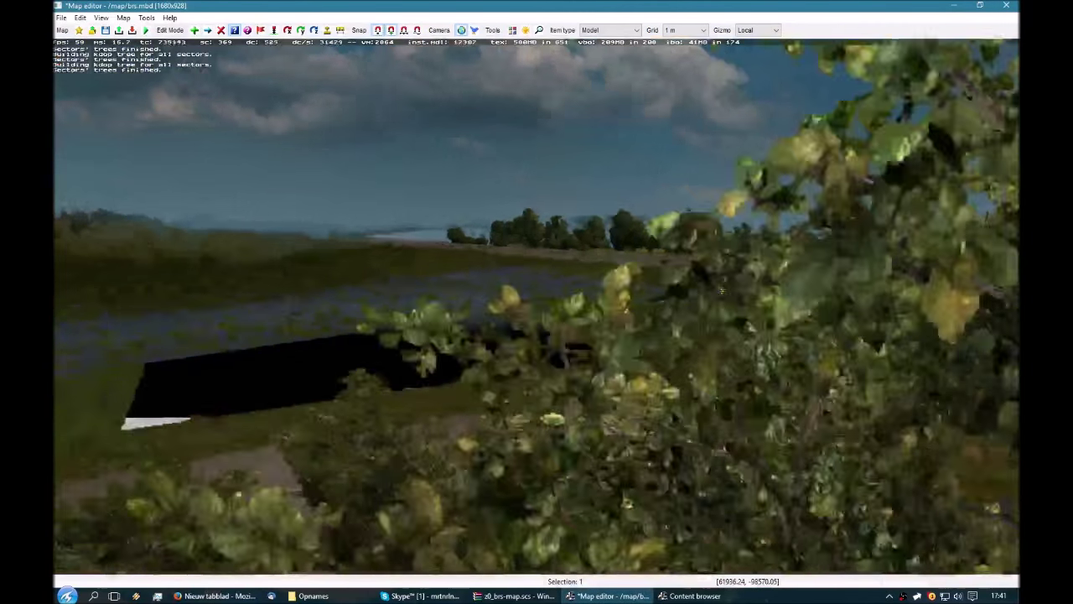
key(m)
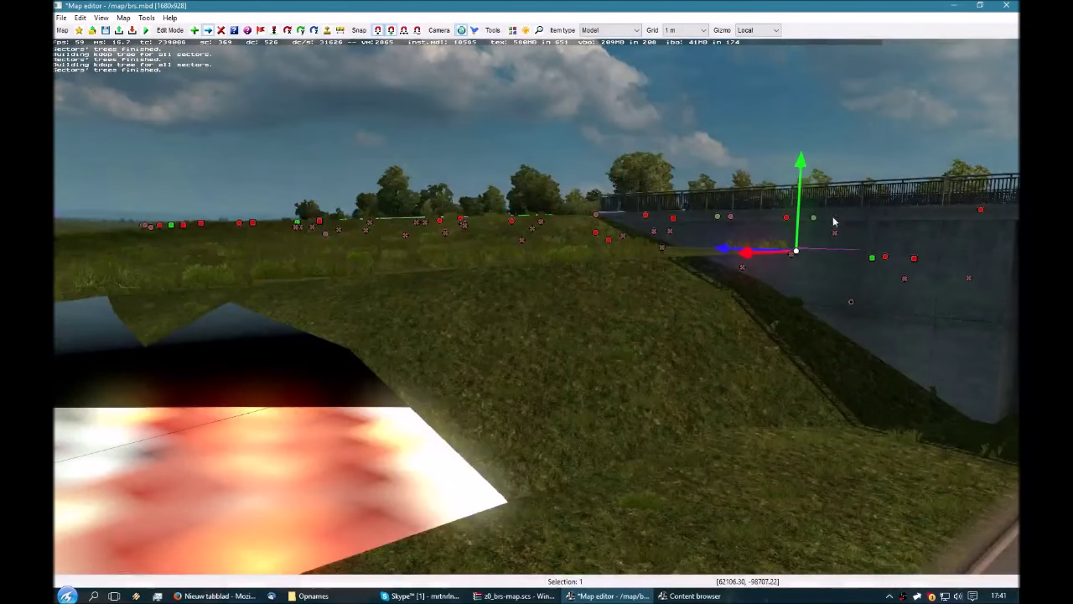
drag(803, 166, 831, 326)
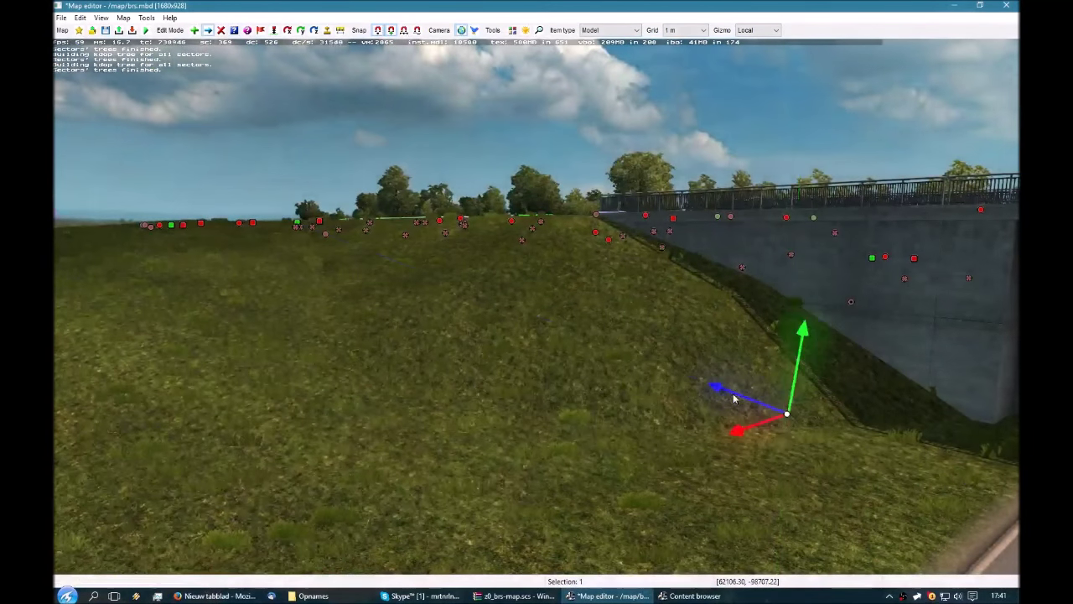
drag(732, 395, 800, 460)
drag(856, 398, 885, 387)
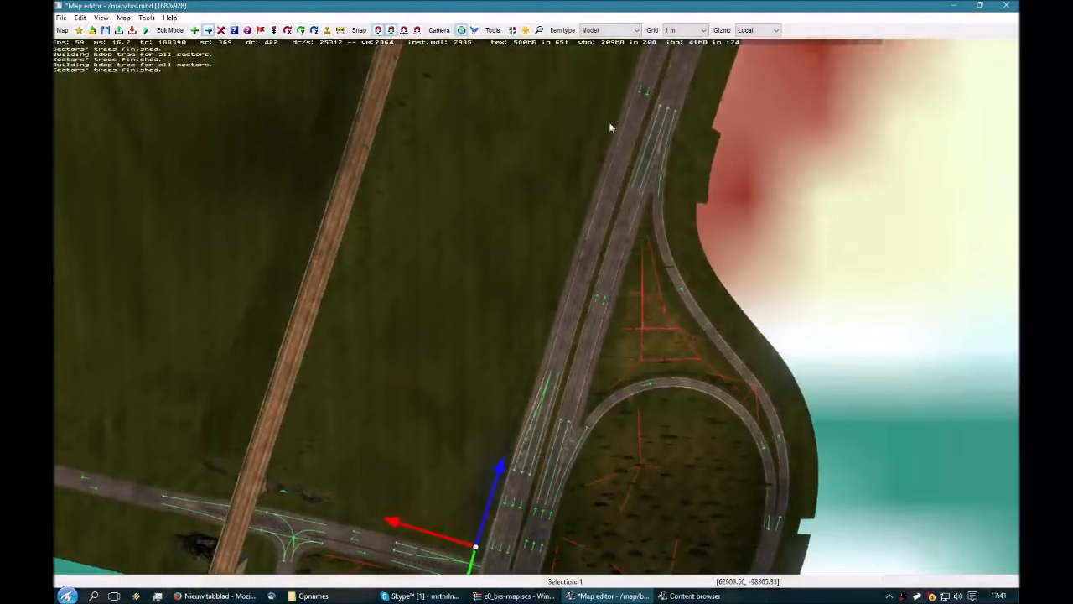
Step: Move the north node of the highway terrain farther north along the highway's west edge
right_drag(593, 93, 549, 174)
scroll(499, 283, up, 2)
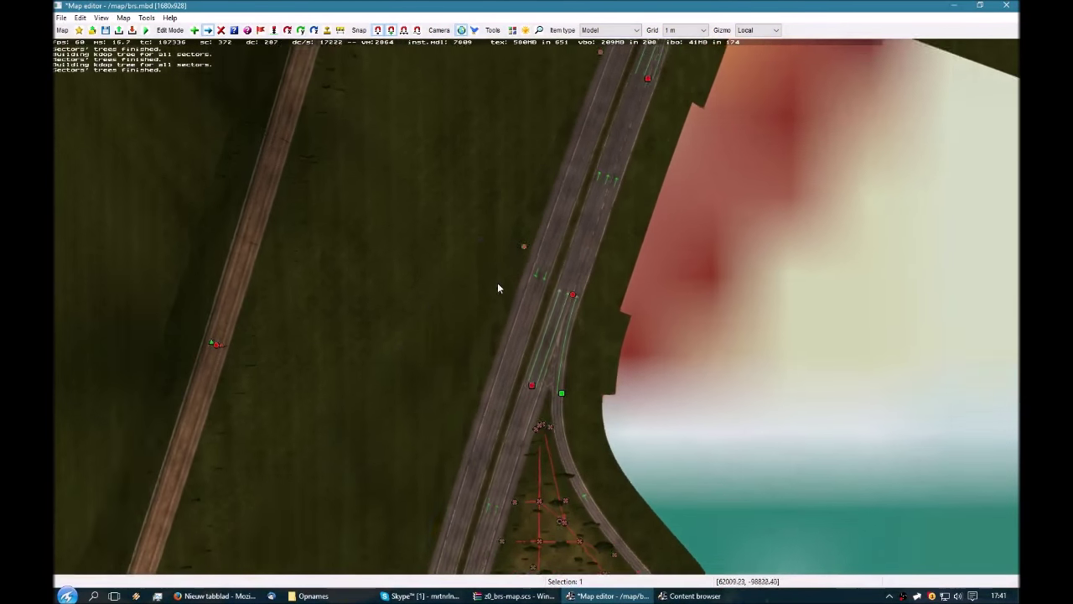
click(527, 237)
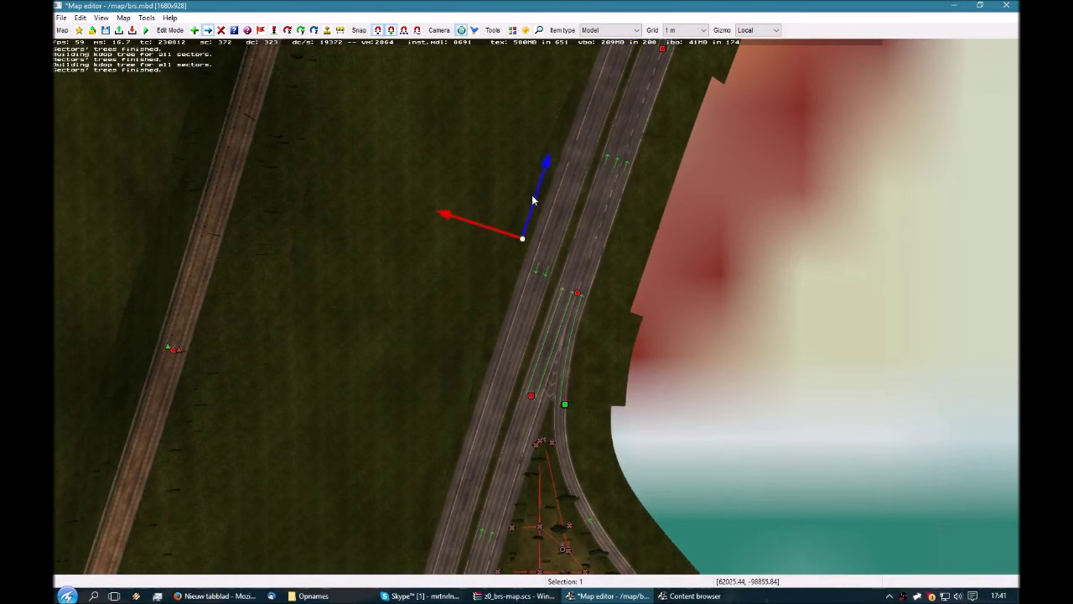
drag(532, 196, 595, 68)
right_drag(596, 91, 590, 109)
drag(590, 113, 578, 80)
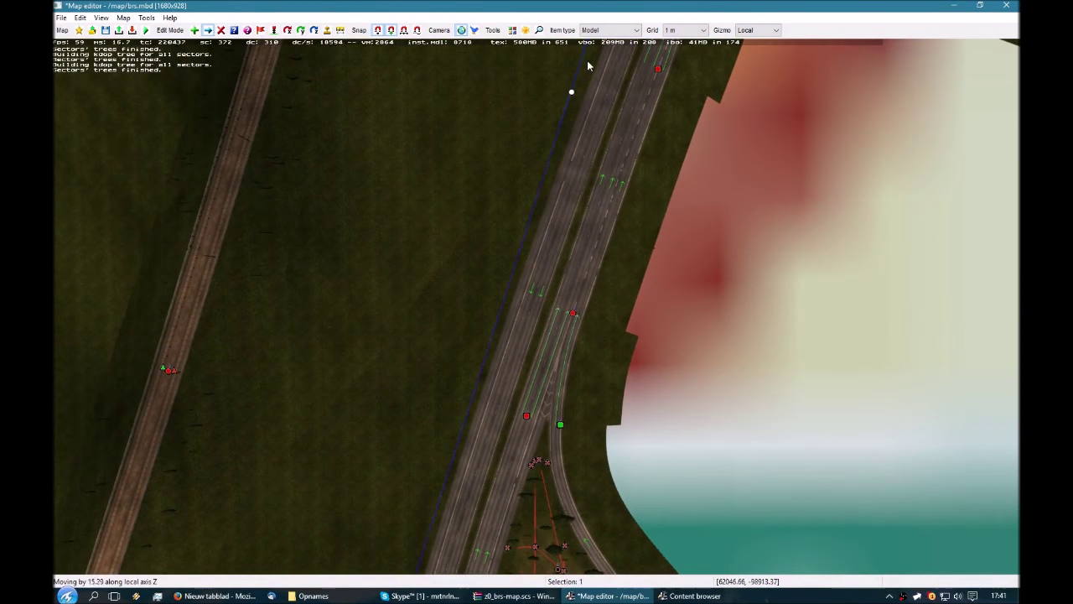
key(Escape)
Step: Paint yellowish grass stamps over the terrain between the railway and the highway, down towards the crossing road
right_drag(538, 151, 518, 223)
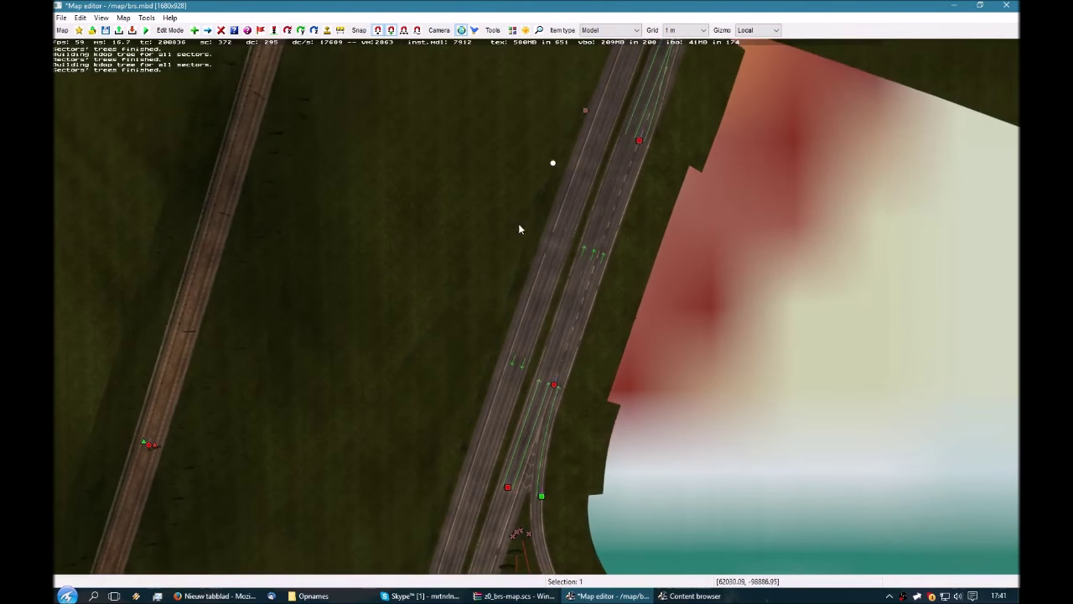
right_drag(456, 340, 502, 249)
key(s)
key(Return)
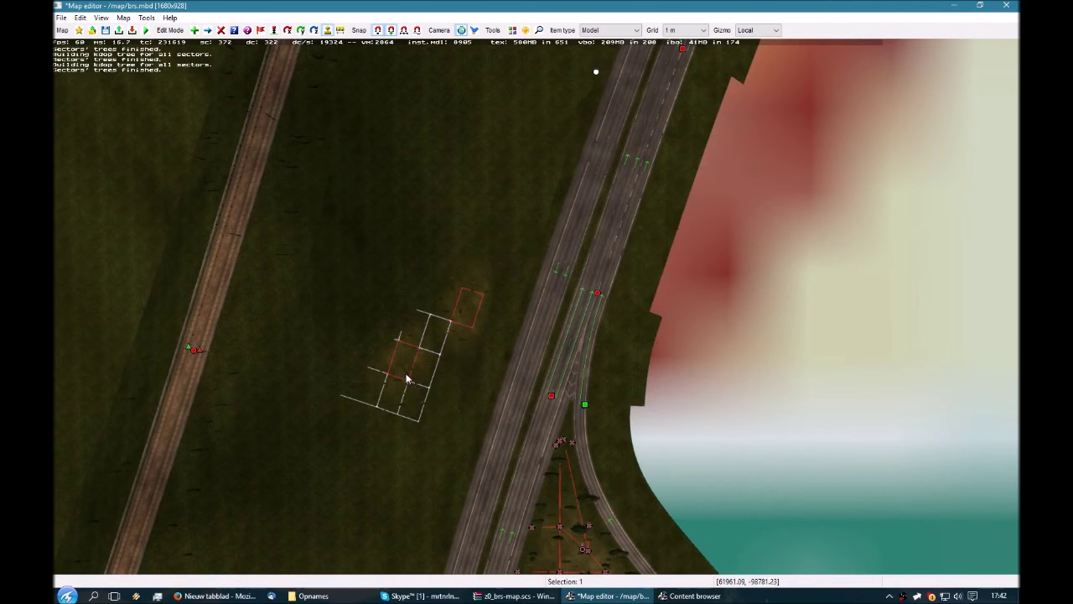
click(439, 413)
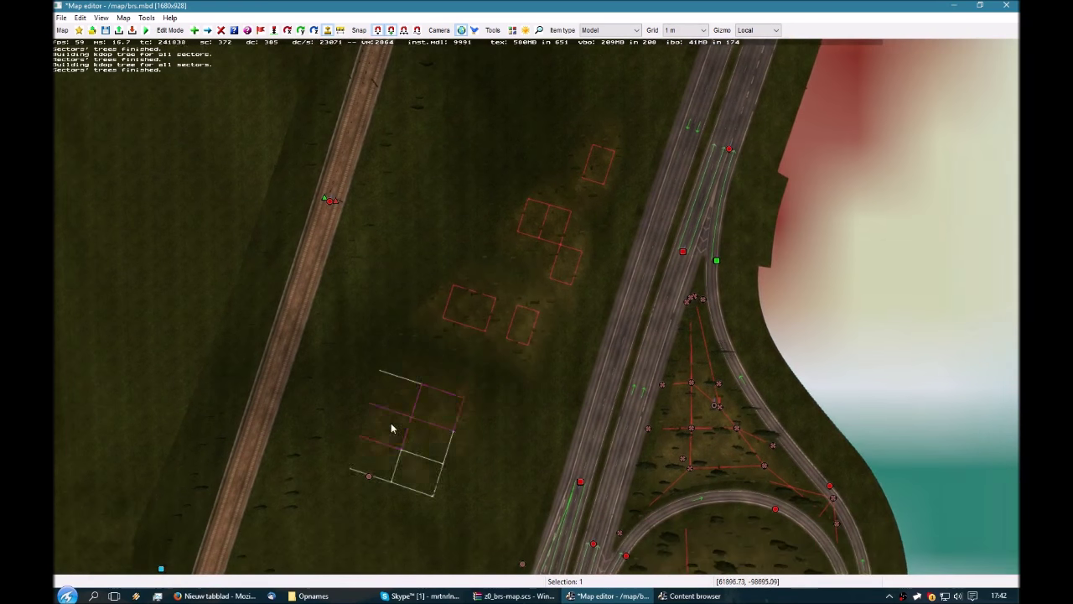
click(395, 431)
click(503, 378)
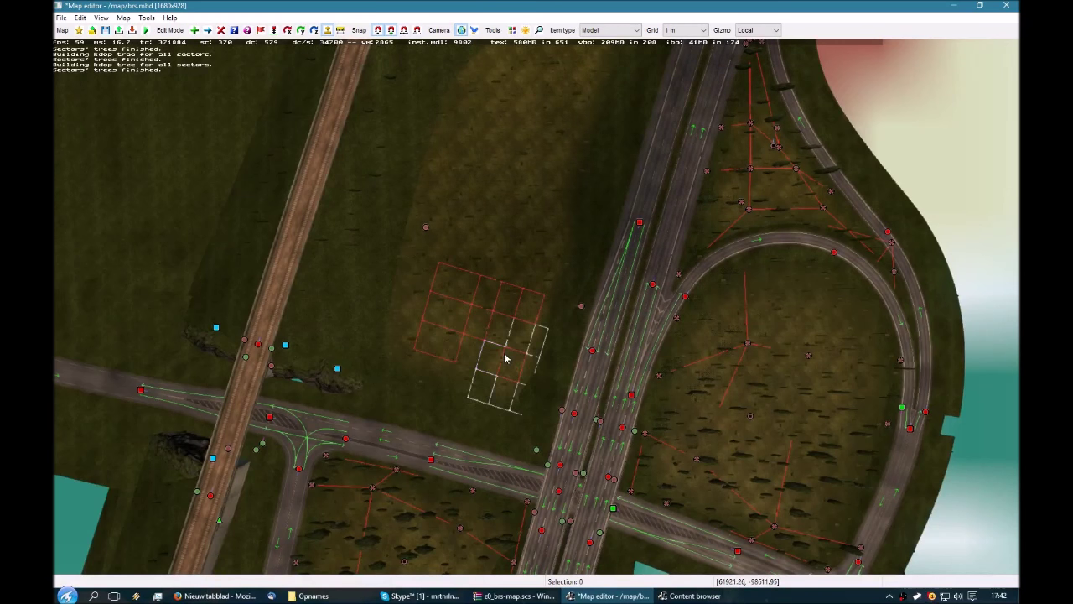
key(Escape)
Step: Give the two terrains along the highway's west edge sc- leaved + birch vegetation with sparsity 320, from 5 to 100
click(582, 307)
right_drag(582, 307, 539, 372)
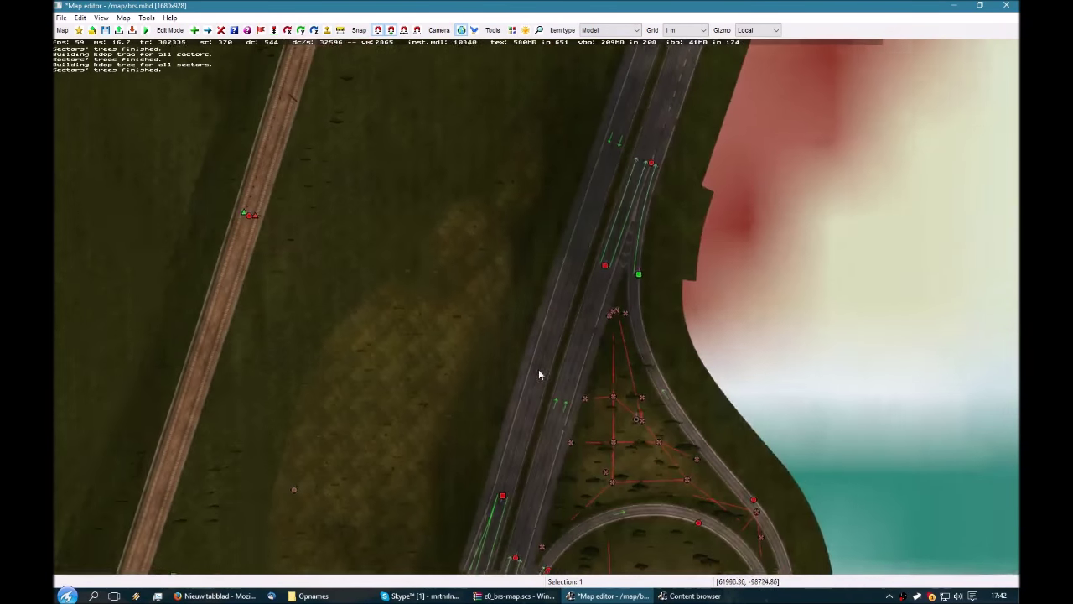
right_drag(587, 165, 544, 242)
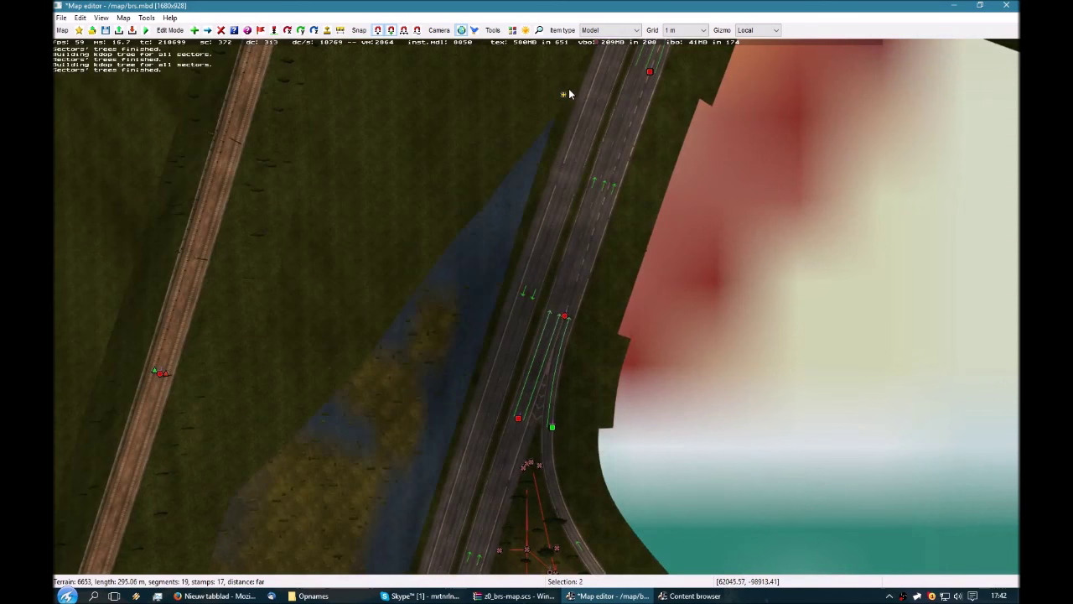
key(e)
key(Return)
click(589, 320)
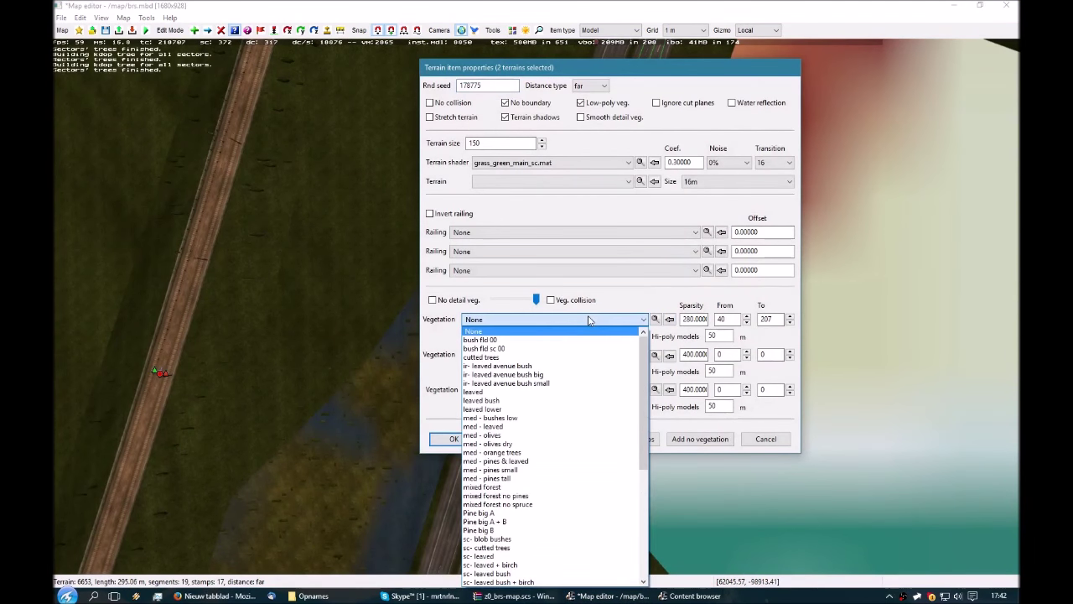
scroll(553, 403, down, 4)
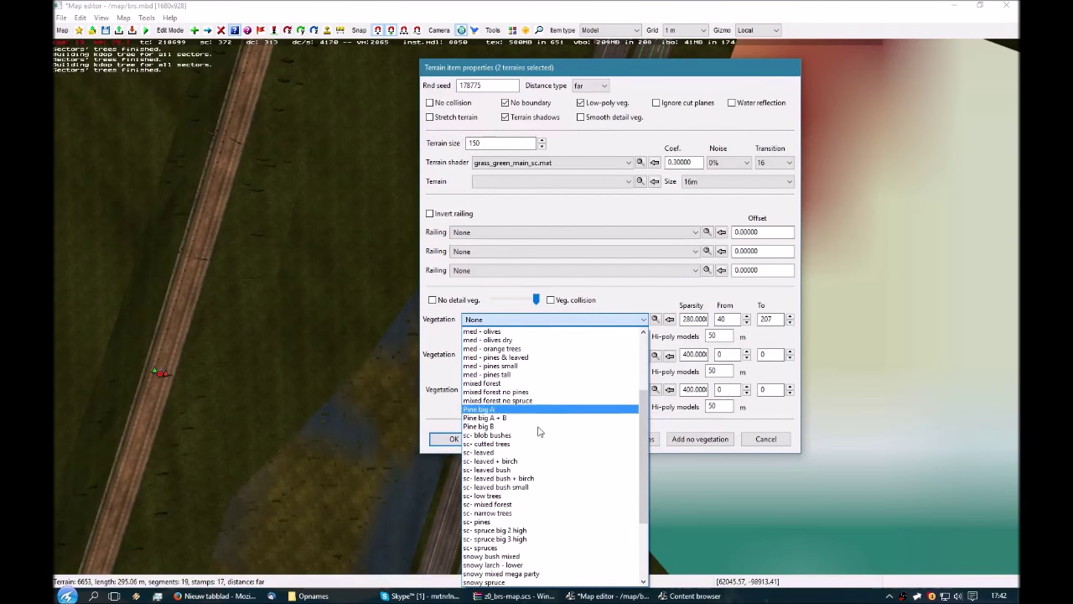
click(523, 462)
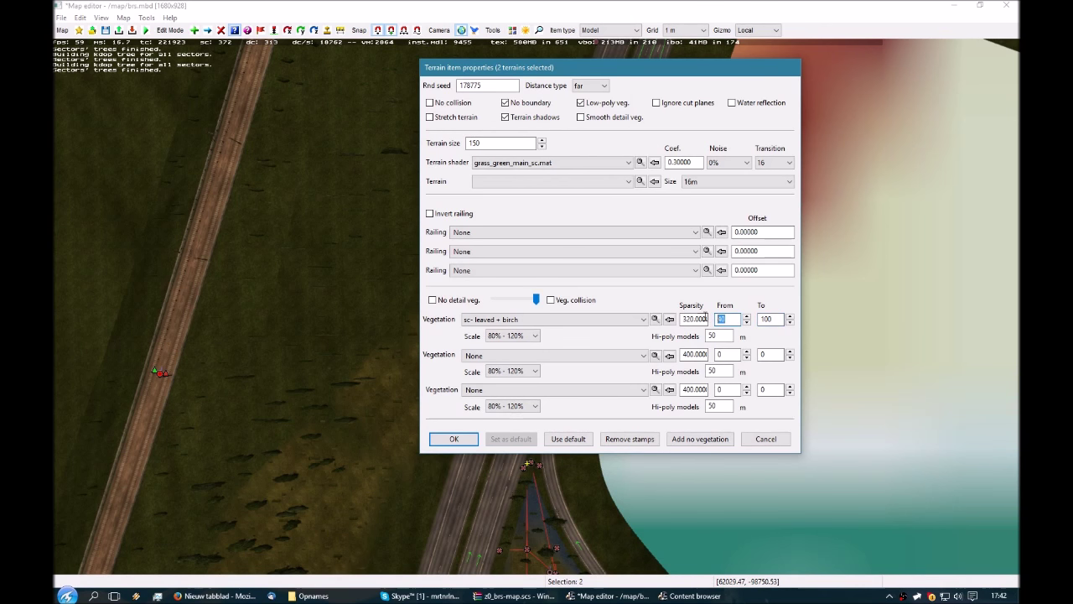
text(5)
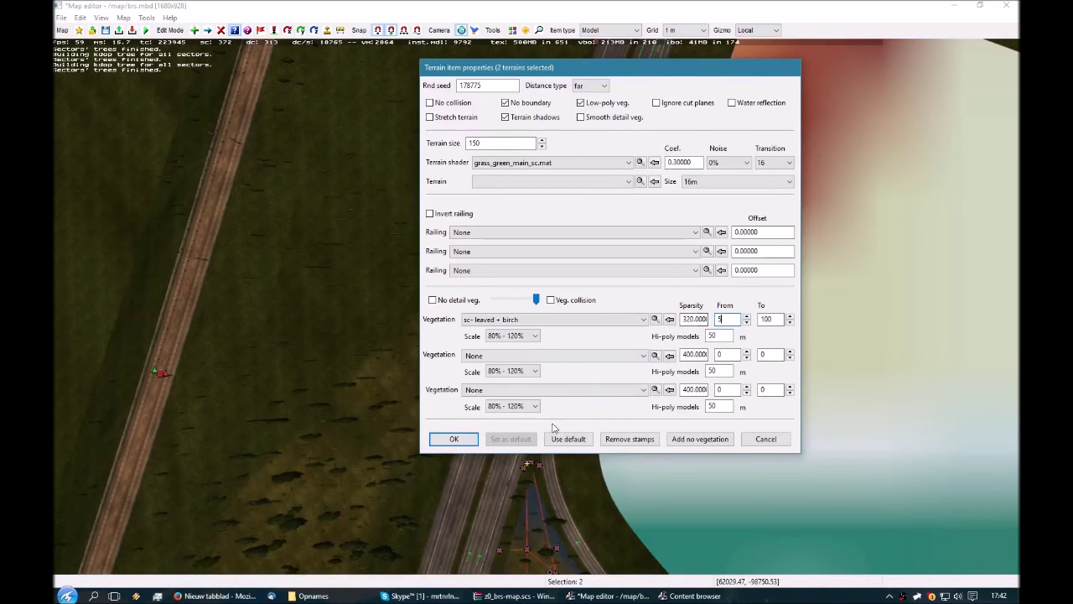
click(473, 439)
Step: Add a no-vegetation sphere to the highway terrain and move it west to the ground beside the railway
key(Left)
key(space)
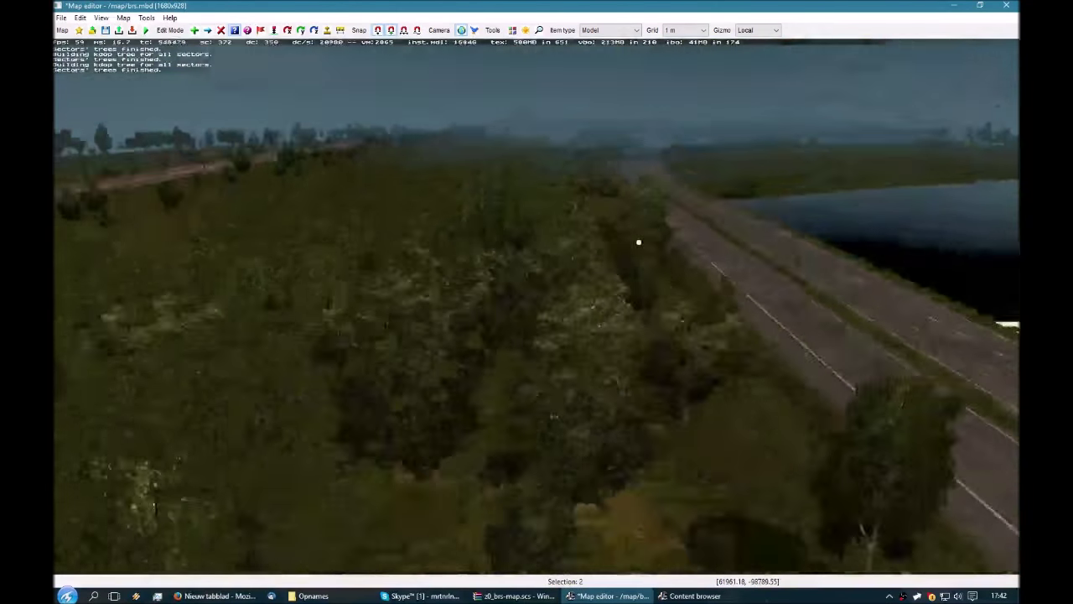
key(p)
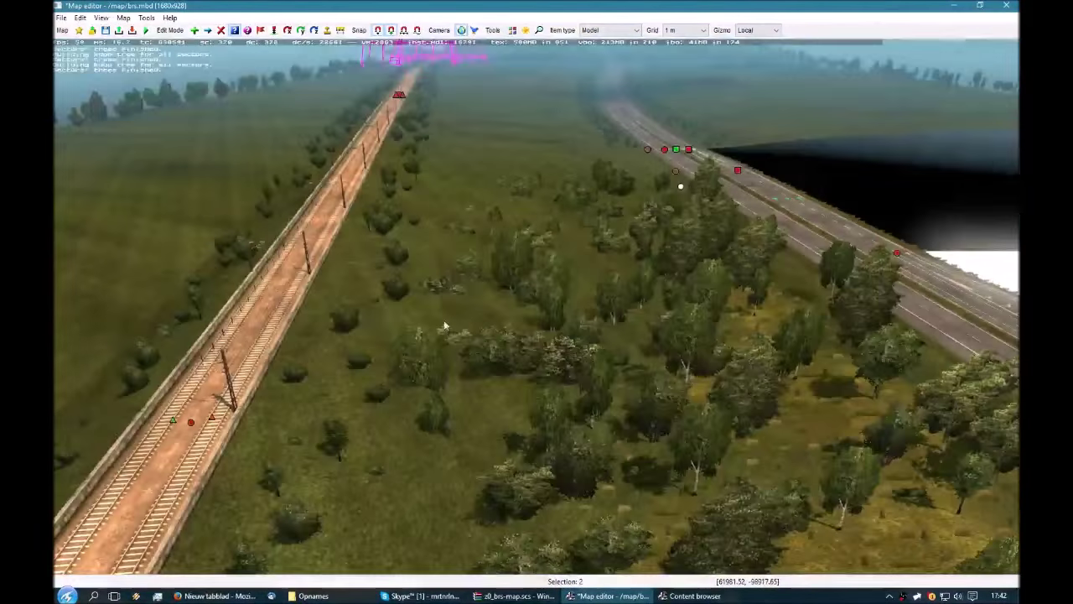
key(p)
key(p)
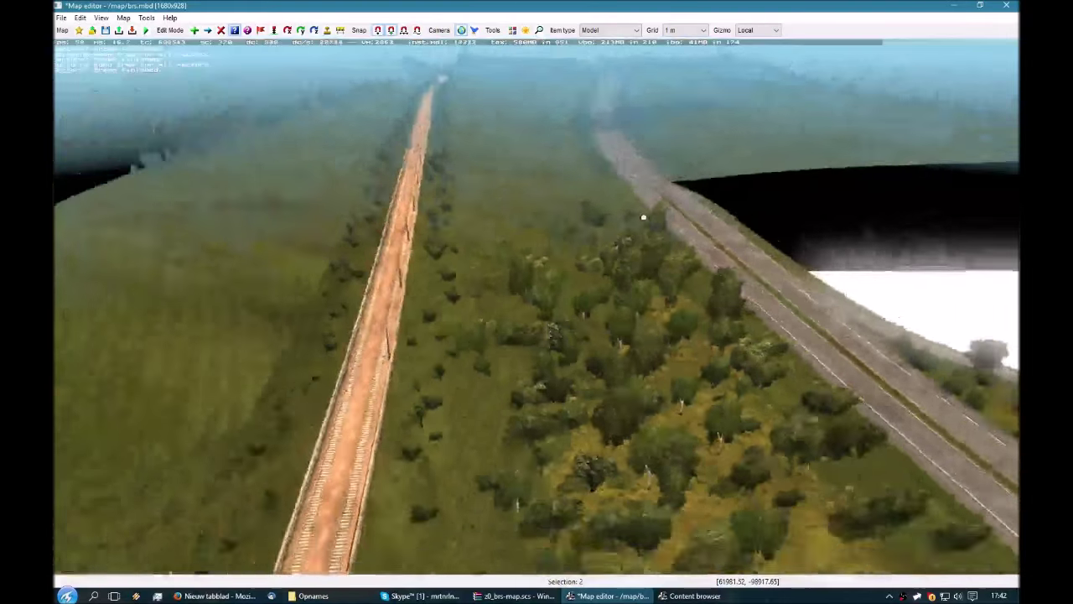
scroll(552, 282, down, 5)
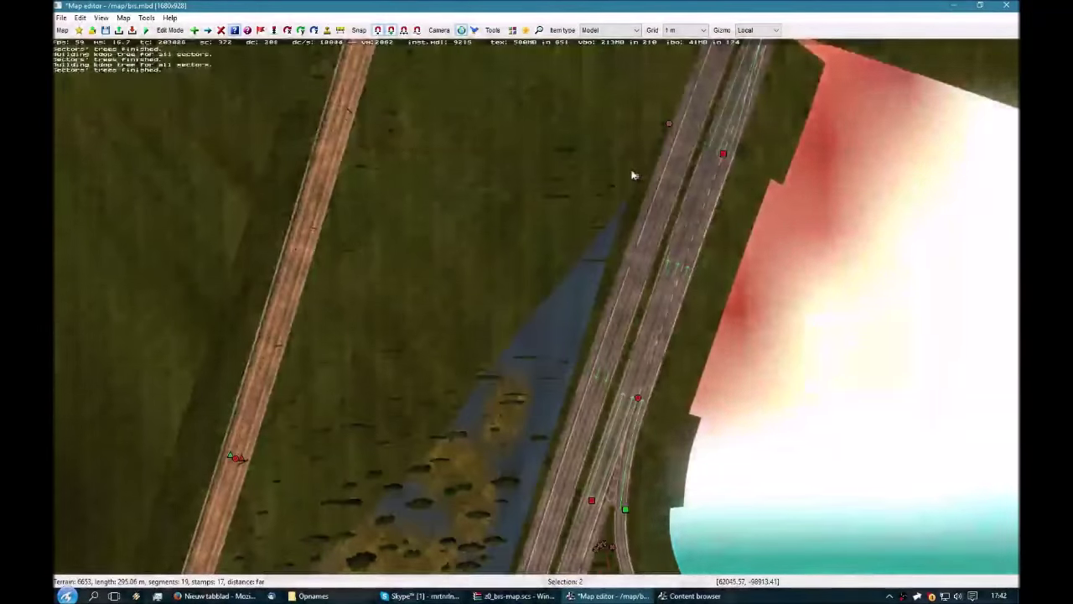
double_click(634, 175)
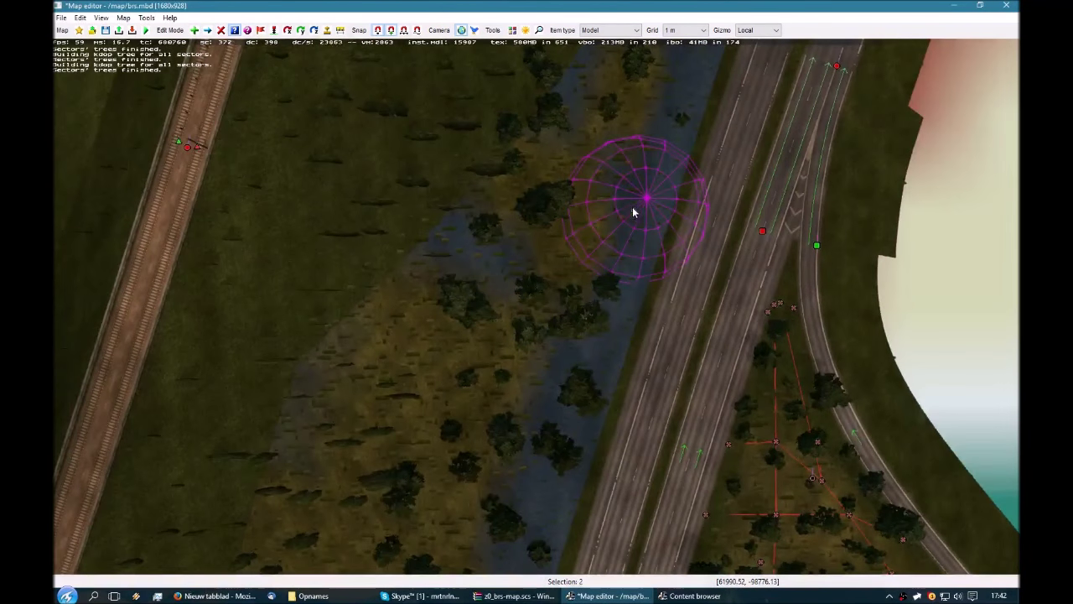
key(m)
drag(638, 212, 556, 220)
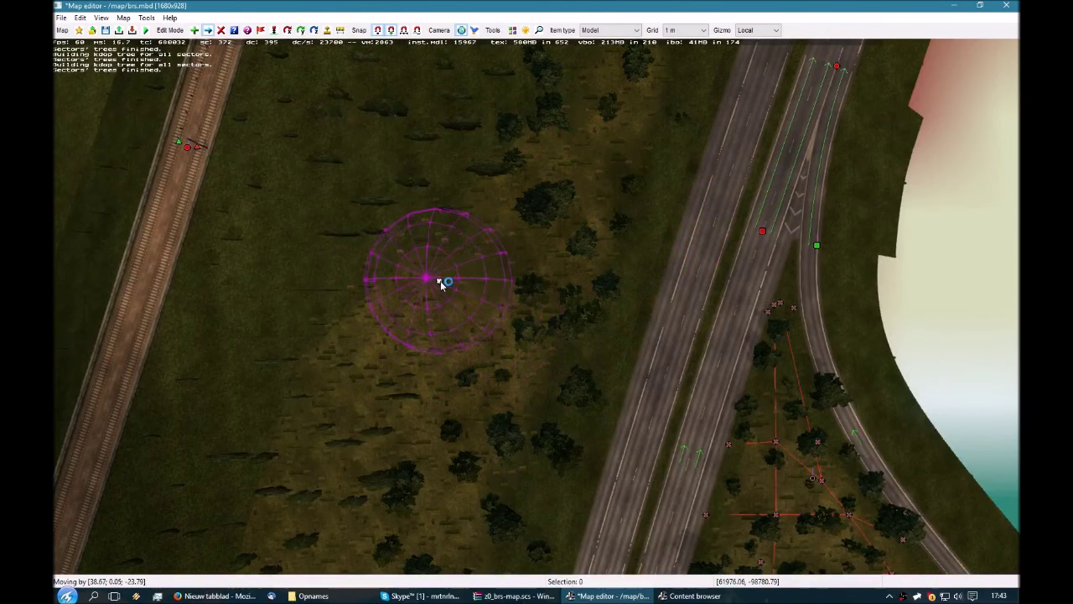
click(352, 220)
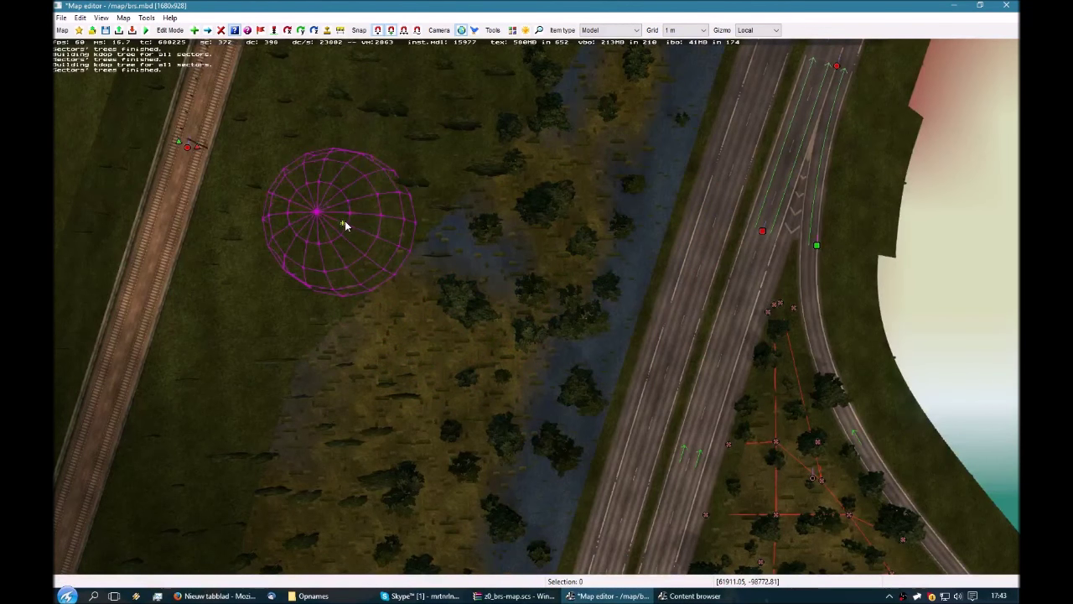
Step: Set the radius of the no-vegetation sphere beside the railway to 20
double_click(344, 222)
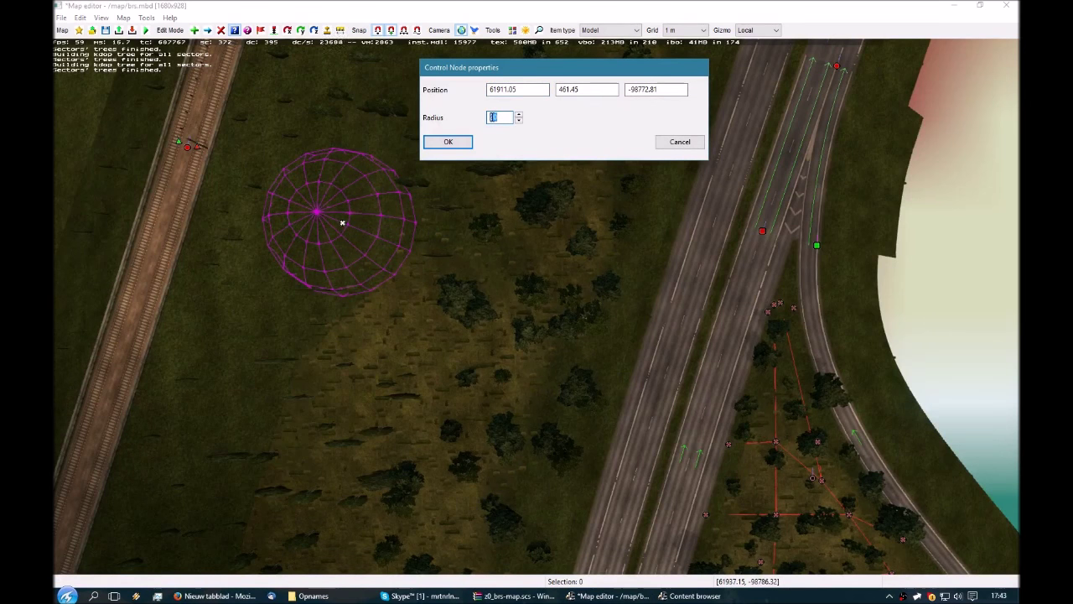
text(20)
key(Return)
Step: Move the no-vegetation sphere north to the open ground midway between the railway and the highway
right_drag(444, 202, 445, 261)
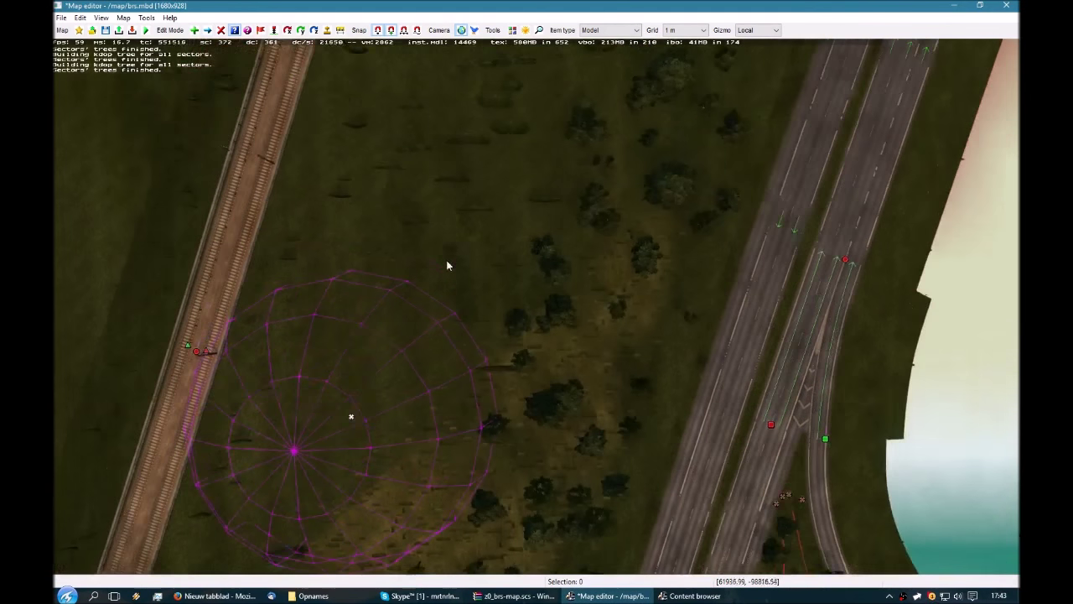
key(m)
drag(352, 416, 481, 130)
right_drag(480, 130, 436, 211)
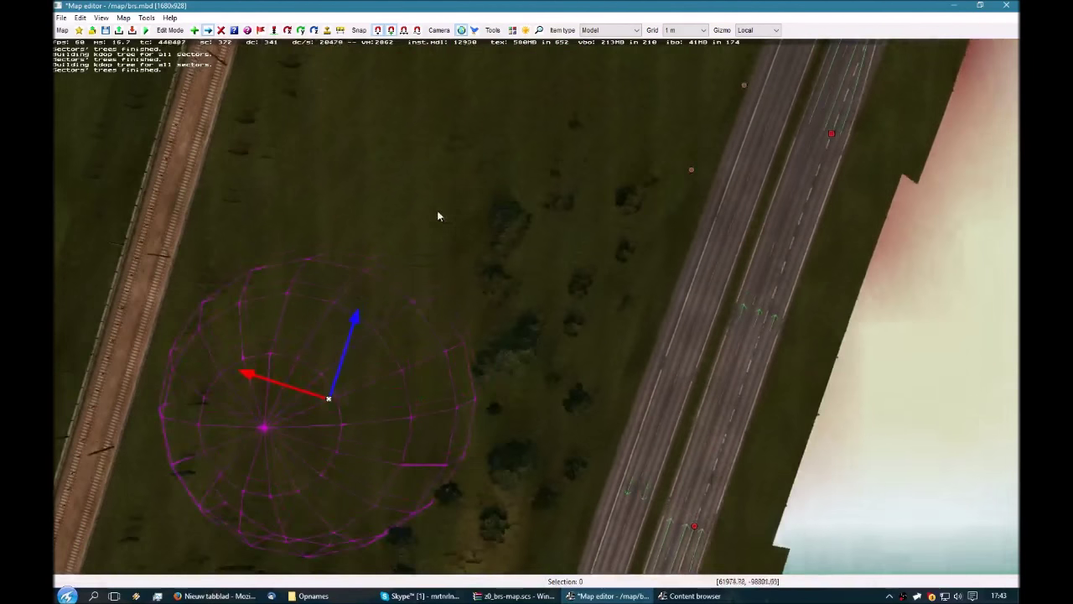
drag(347, 380, 458, 267)
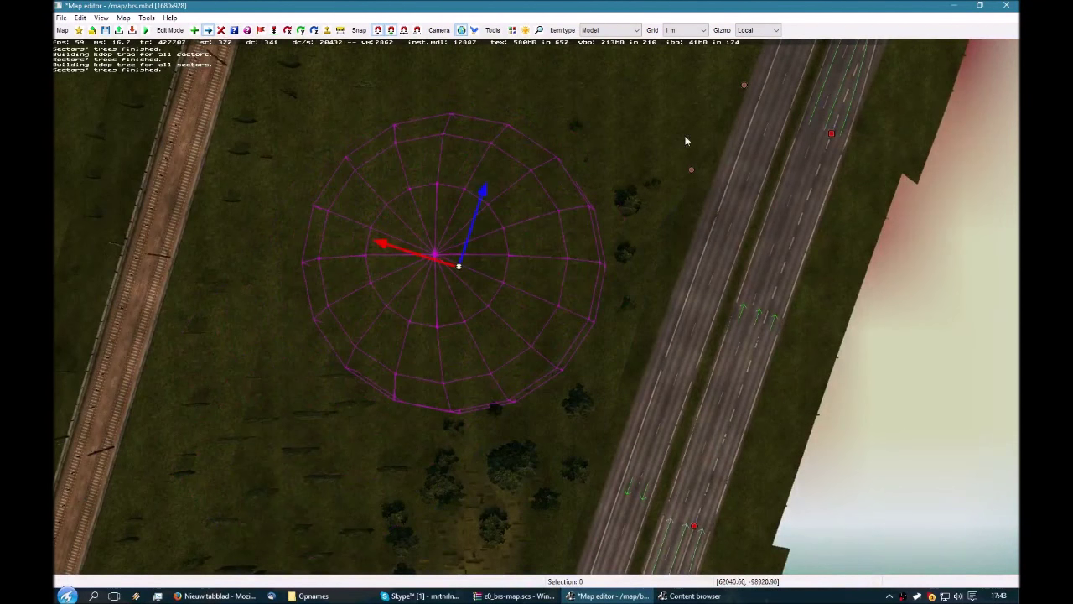
Step: Add another no-vegetation sphere to the highway terrain and move it southwest of the existing one, toward the railway
double_click(695, 171)
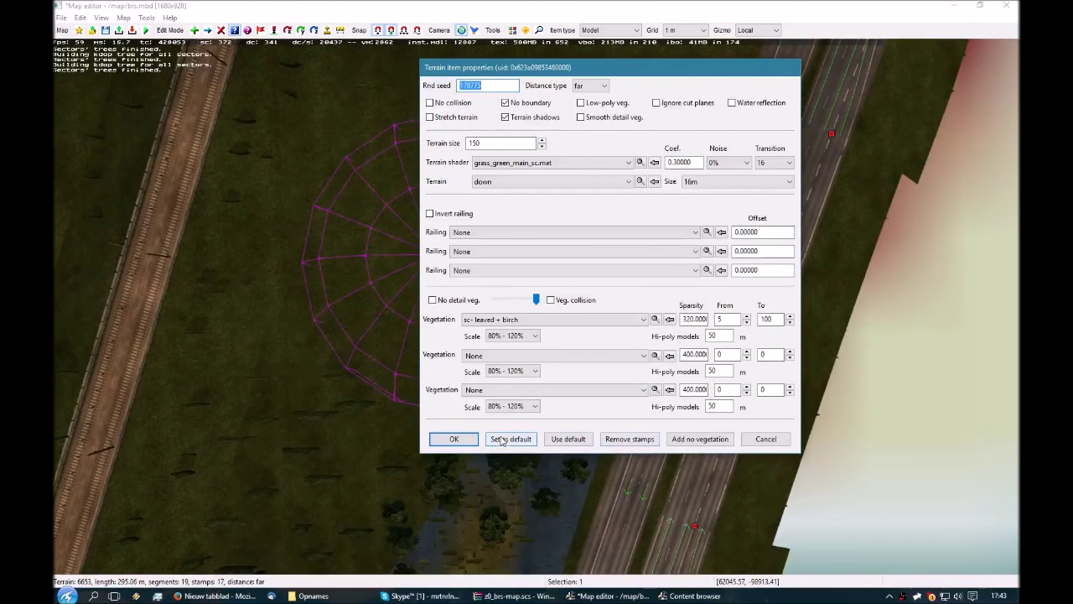
click(461, 441)
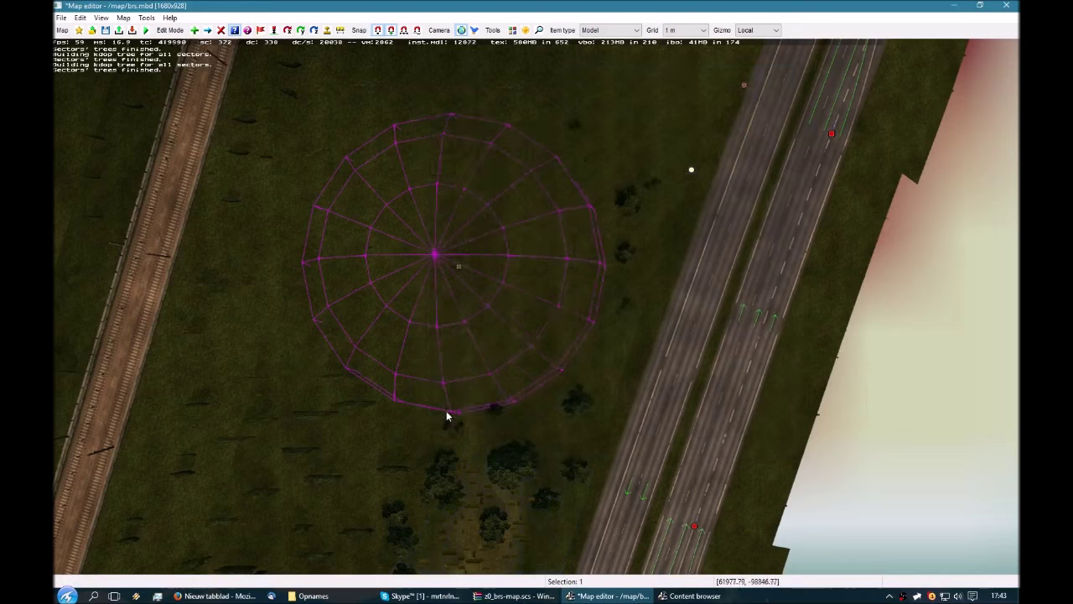
right_drag(519, 307, 545, 285)
right_drag(577, 395, 685, 166)
scroll(604, 374, down, 2)
drag(605, 380, 455, 232)
Step: Set the second no-vegetation sphere's radius to 40 and shift it slightly north, overlapping the first sphere
double_click(456, 230)
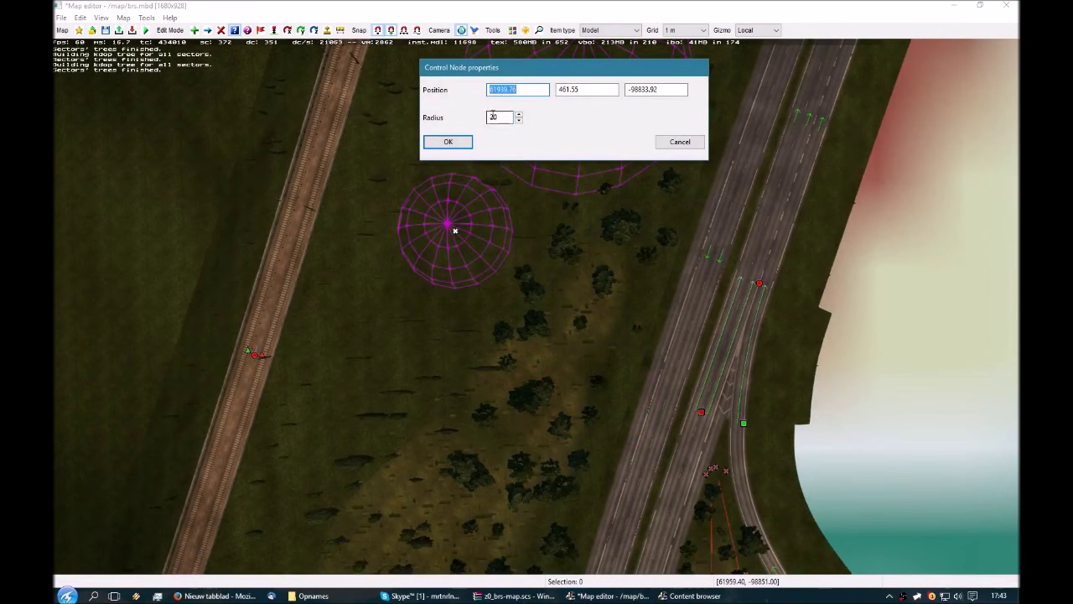
click(493, 115)
key(BackSpace)
text(3)
key(Return)
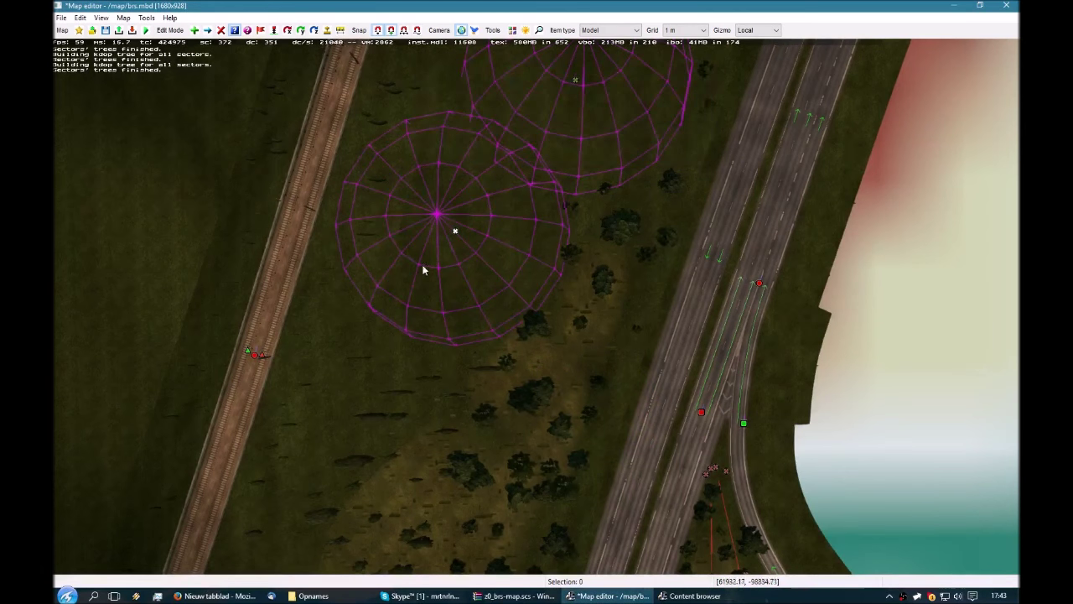
key(m)
drag(455, 232, 463, 209)
Step: Add a third no-vegetation sphere with radius 40 beside the railway, overlapping the southwest edge of the second sphere
right_drag(684, 58, 607, 179)
double_click(674, 130)
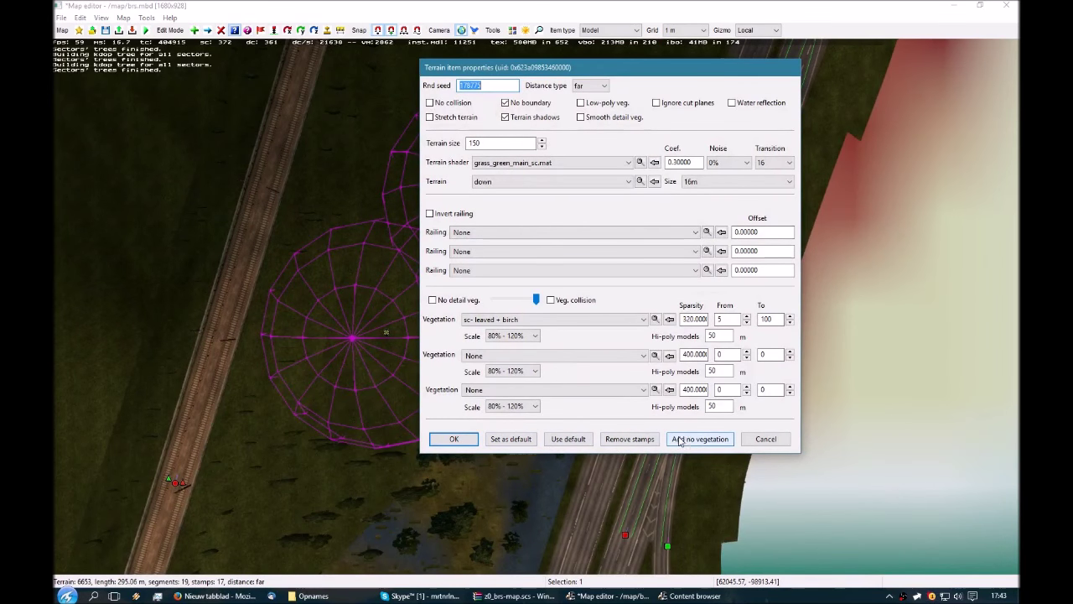
right_drag(482, 476, 538, 435)
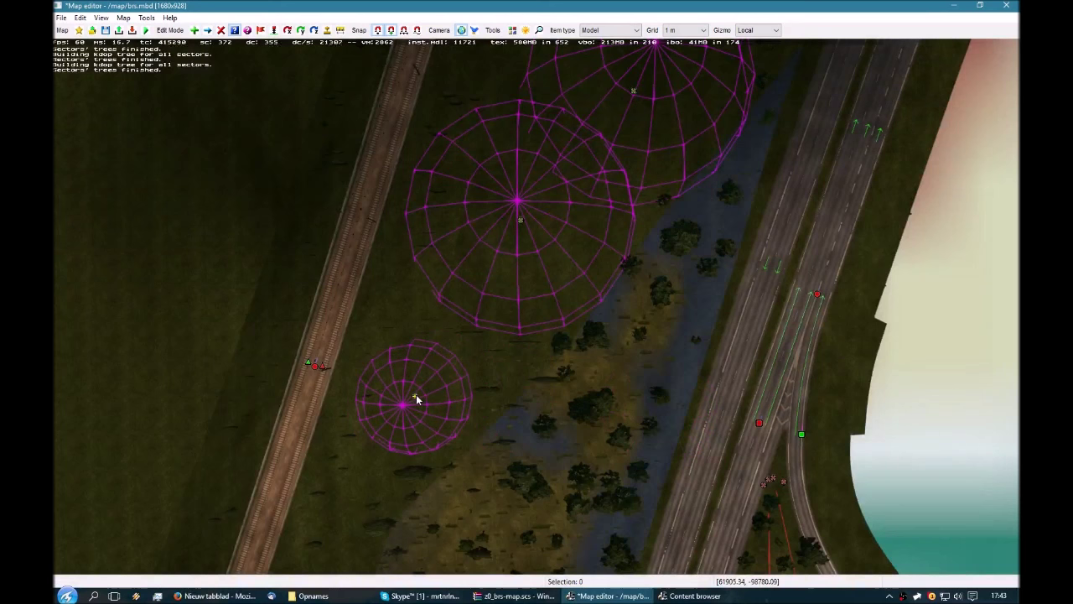
double_click(417, 400)
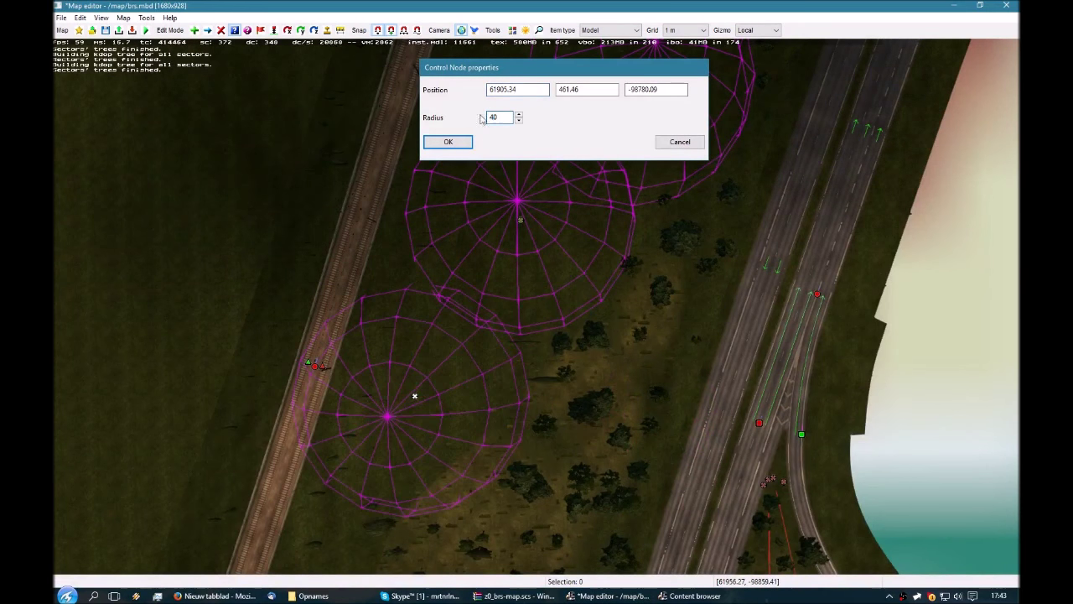
key(Return)
drag(441, 347, 430, 374)
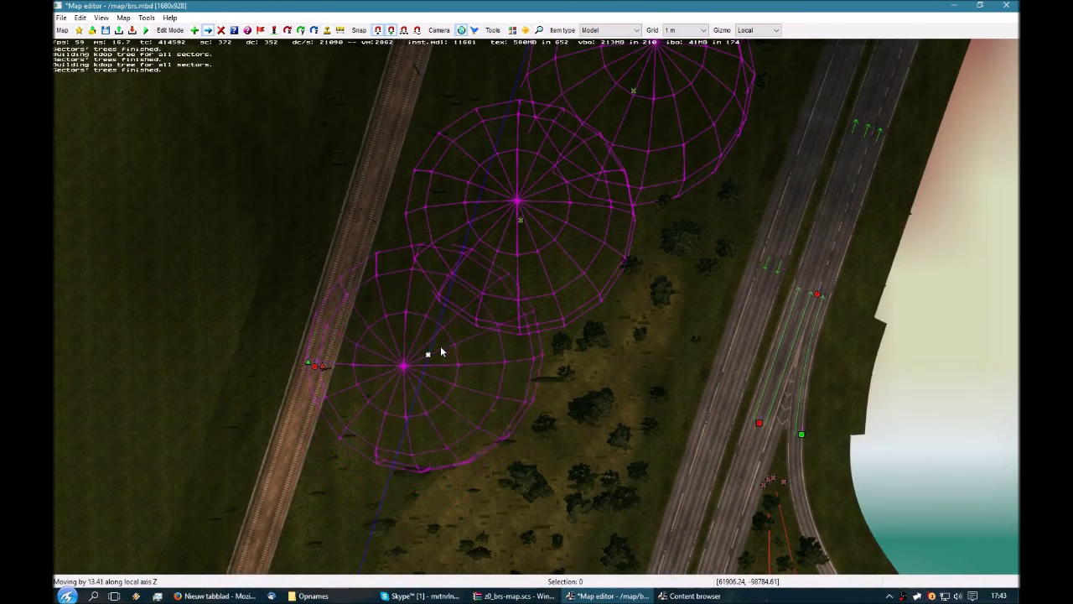
Step: Examine the new vegetation and the terrain edges between the railway and the highway in 3D for gaps
key(f)
key(s)
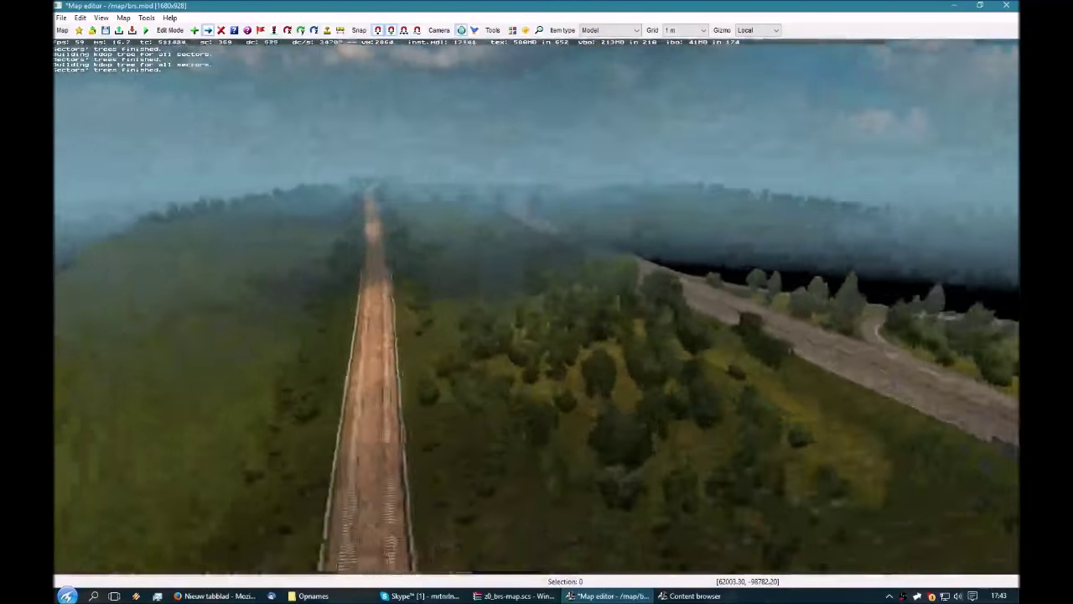
key(d)
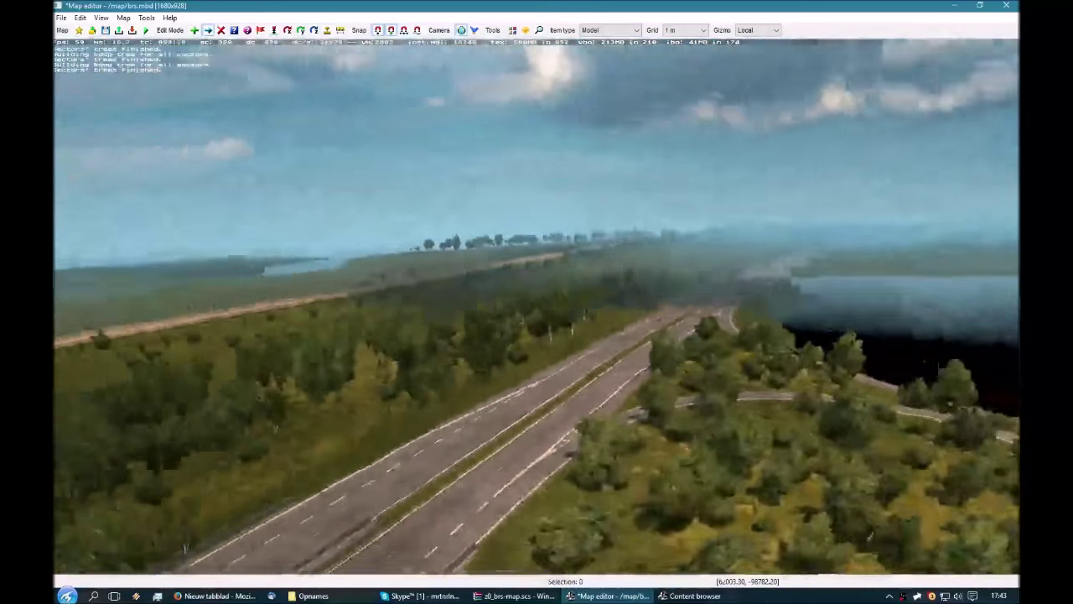
key(a)
key(s)
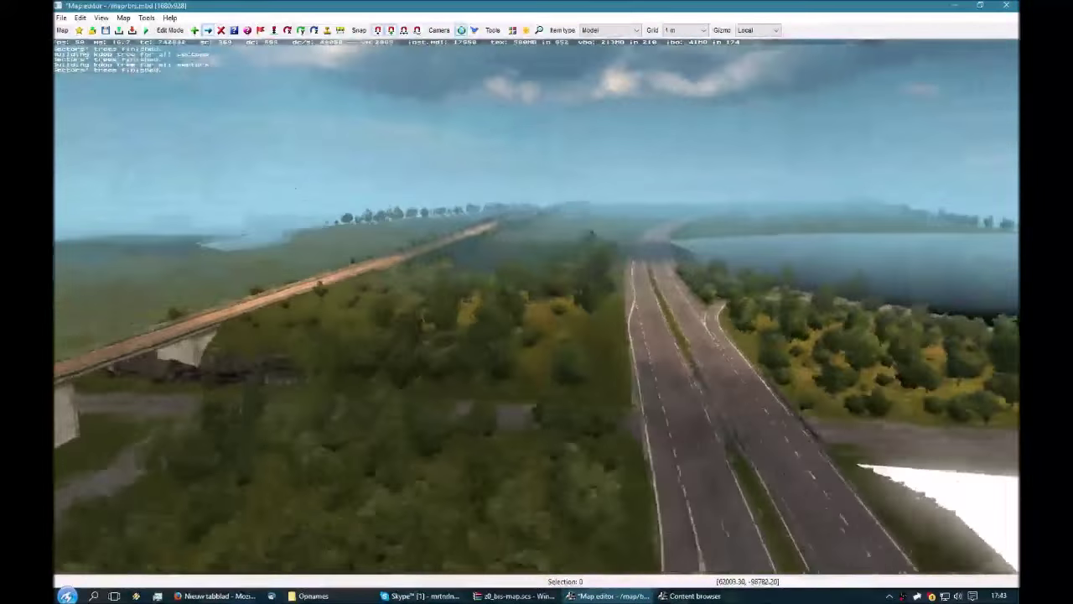
key(w)
key(d)
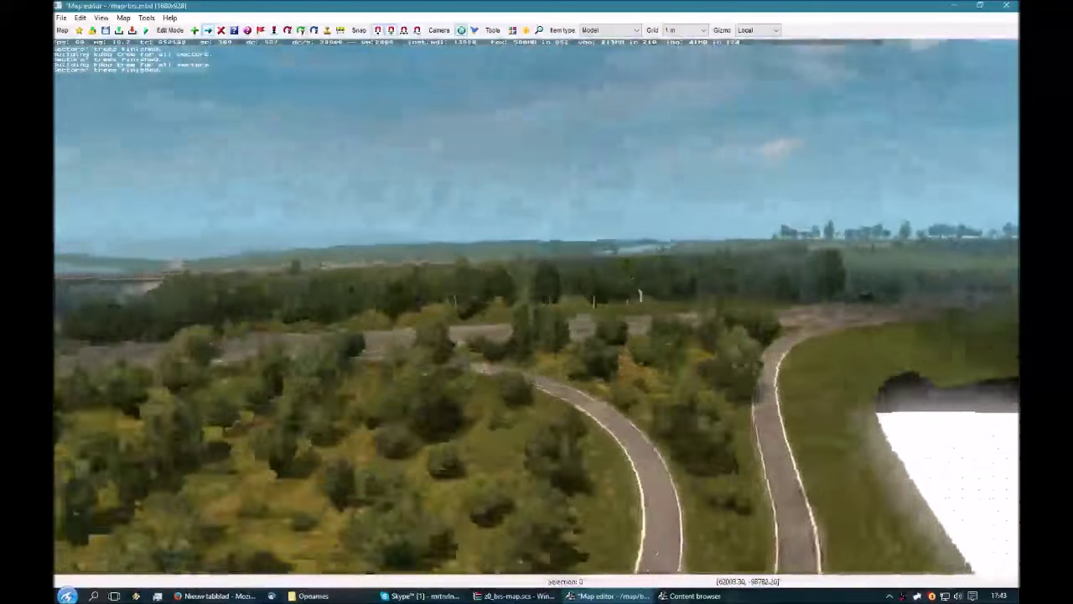
right_drag(591, 340, 535, 305)
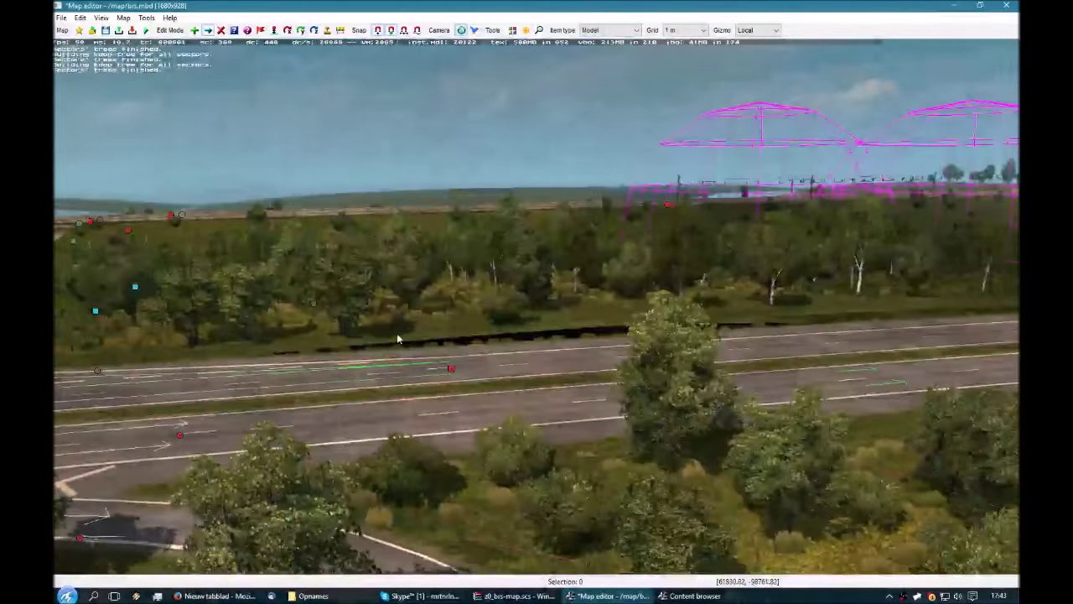
right_drag(325, 316, 269, 343)
key(w)
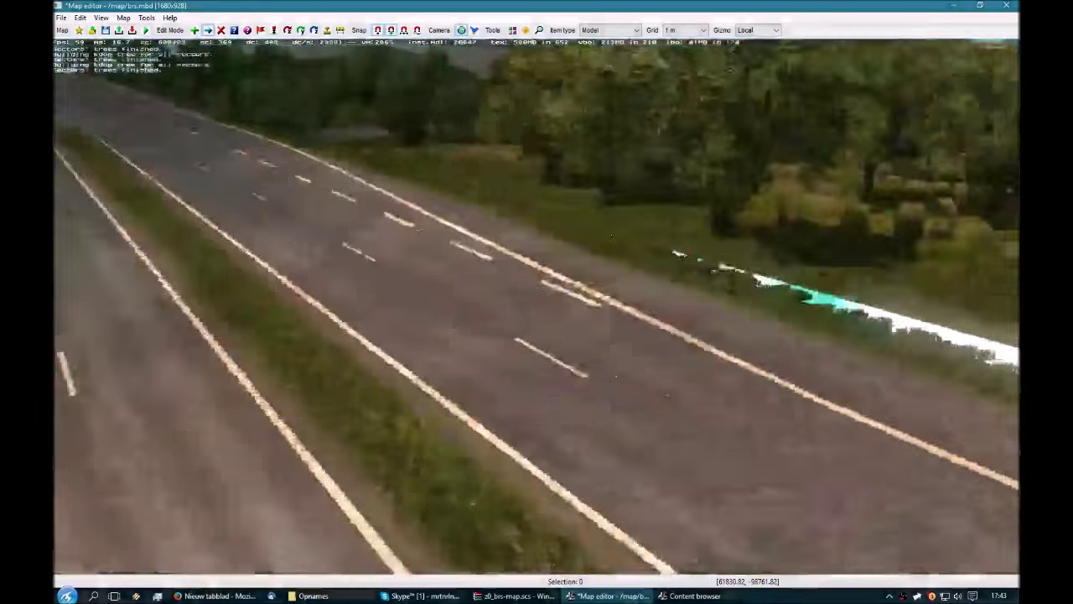
Step: Move the node shared by the two terrains at the highway's west edge toward the road and adjust its height
key(s)
key(p)
key(p)
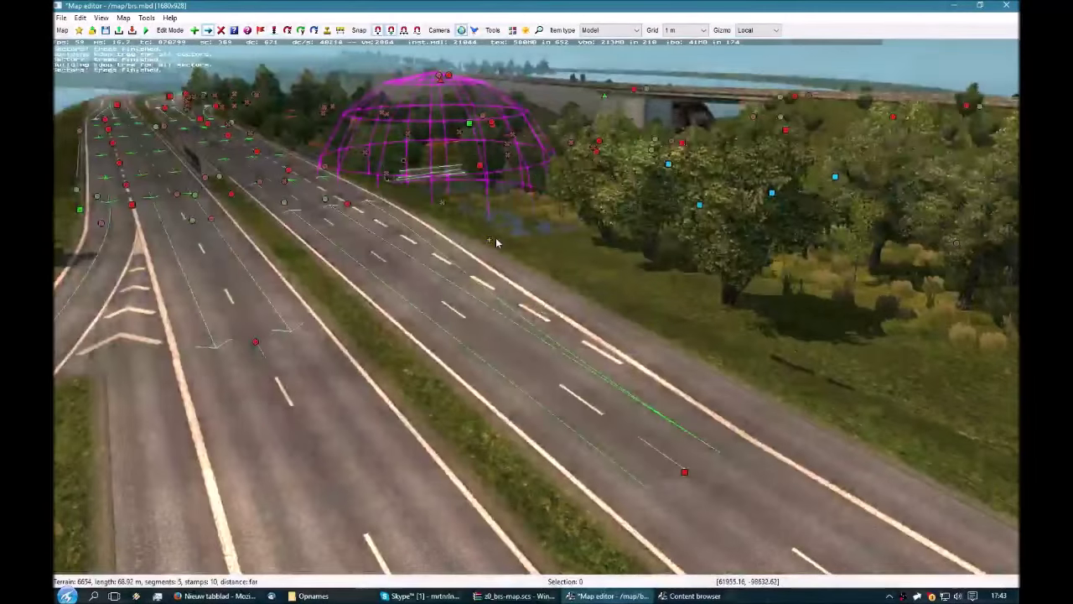
click(495, 237)
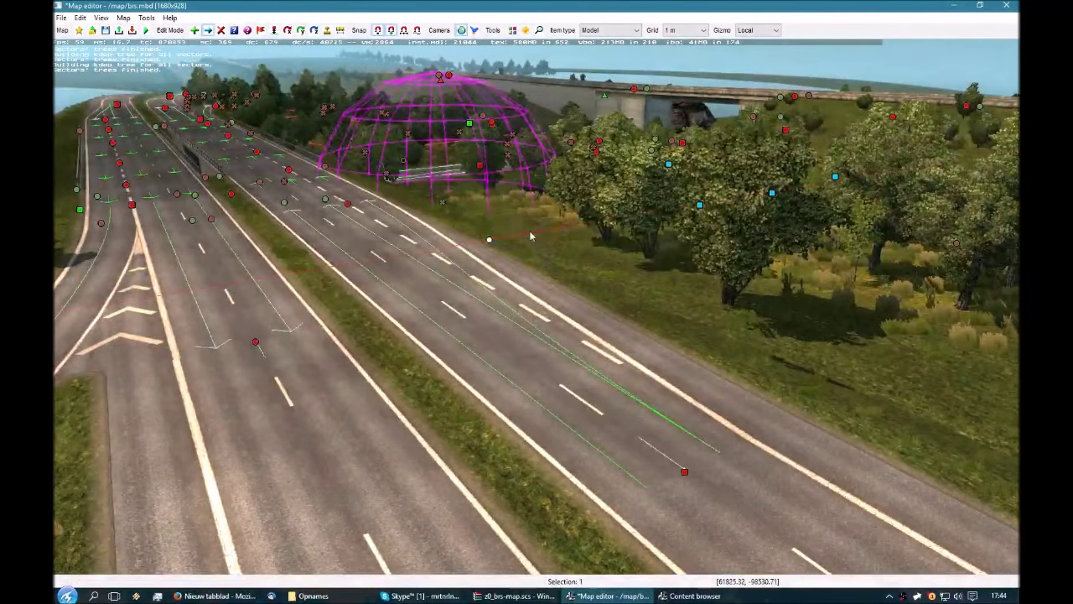
drag(529, 237, 505, 253)
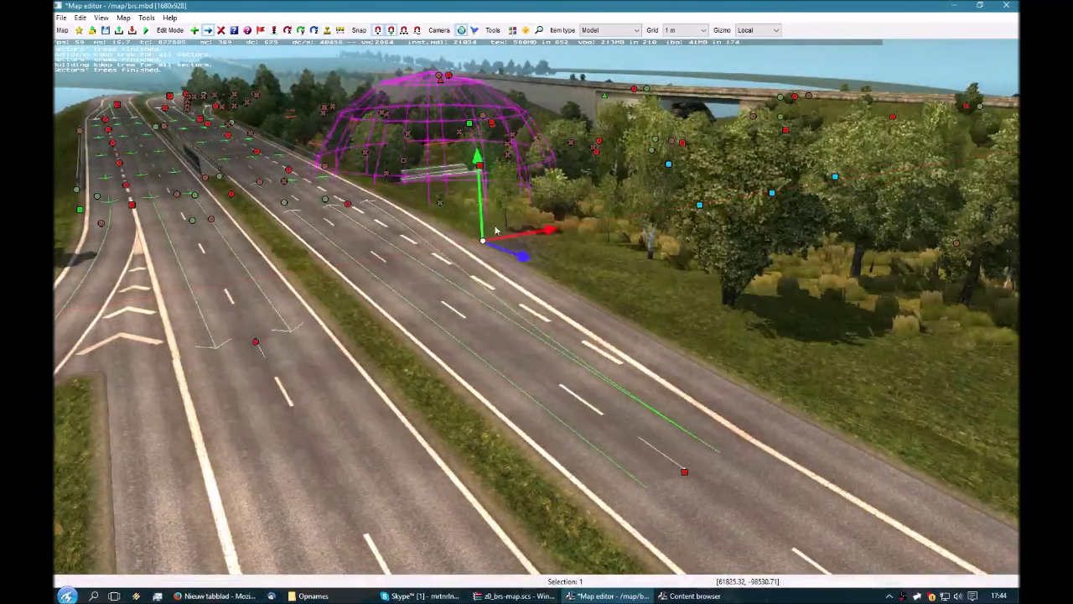
right_click(484, 245)
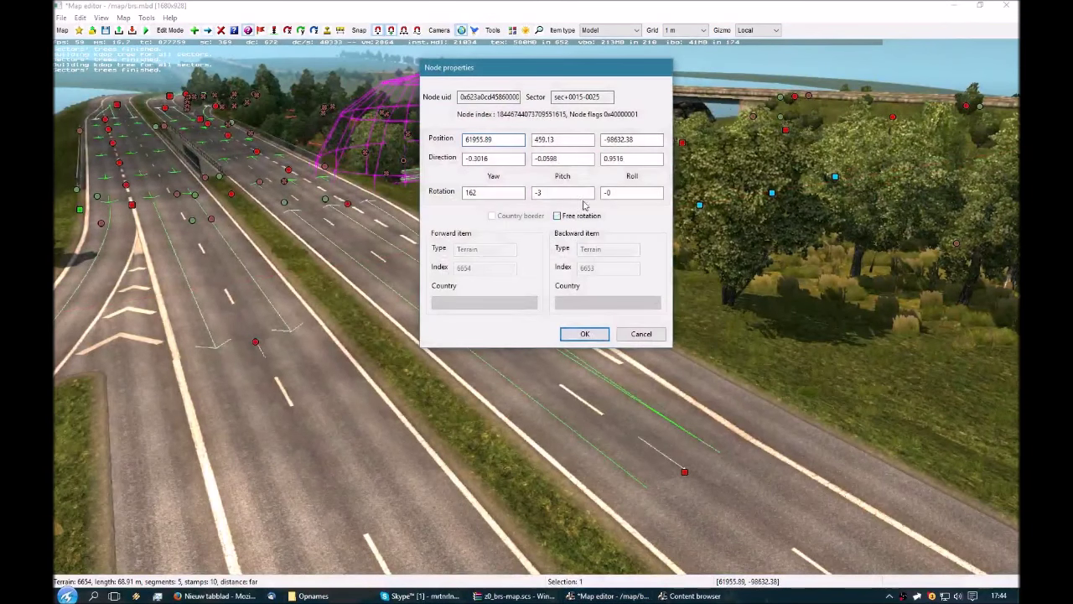
key(Return)
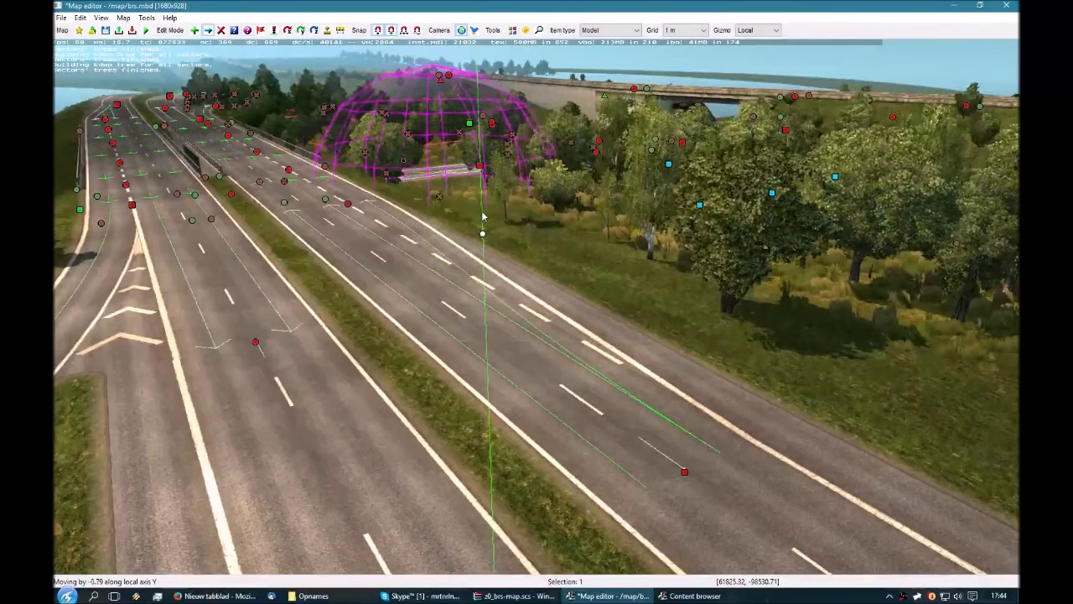
Step: Inspect the tree line, open ground and terrain seam between highway and railway from above and from road level
key(p)
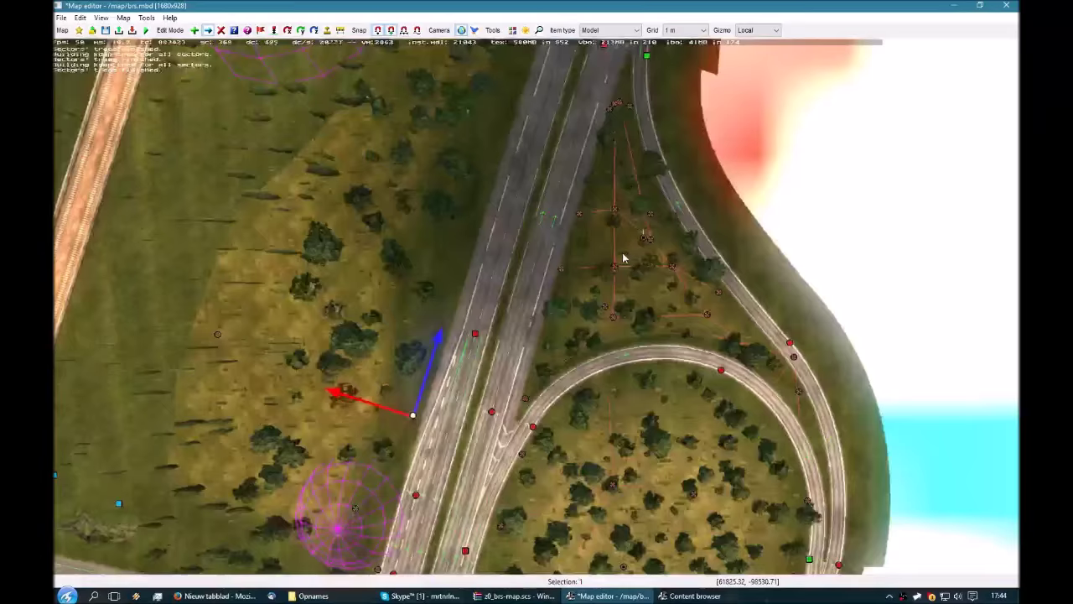
key(p)
key(KP_8)
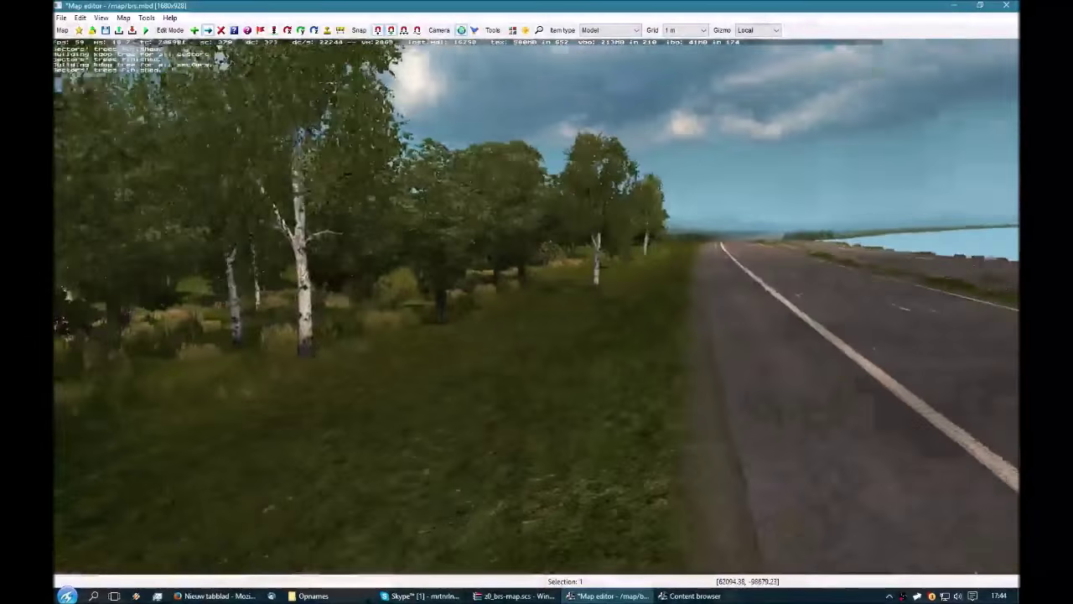
key(KP_5)
key(KP_8)
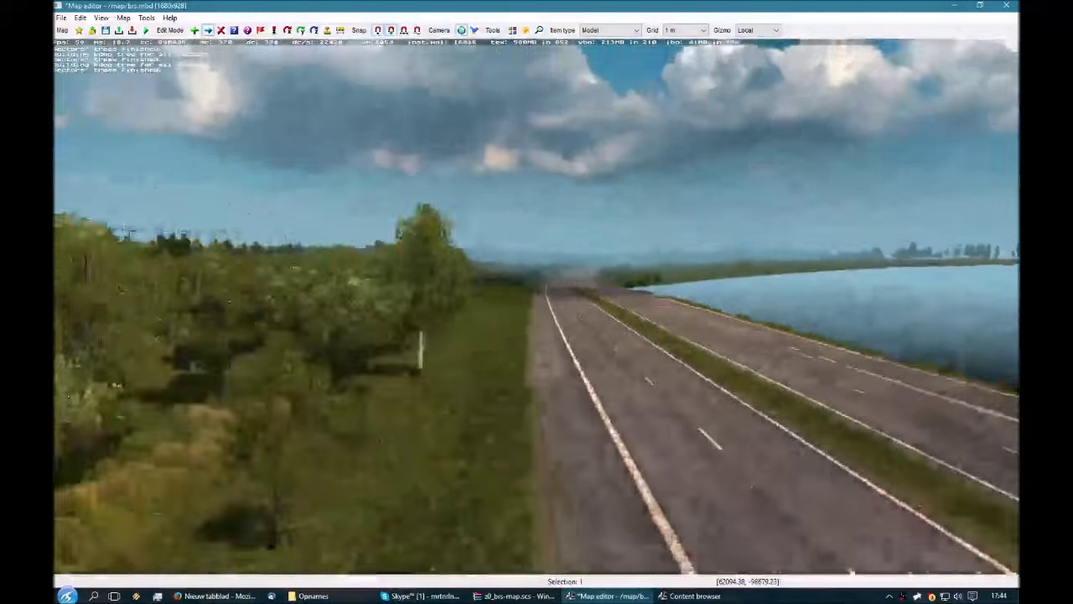
key(KP_5)
key(KP_8)
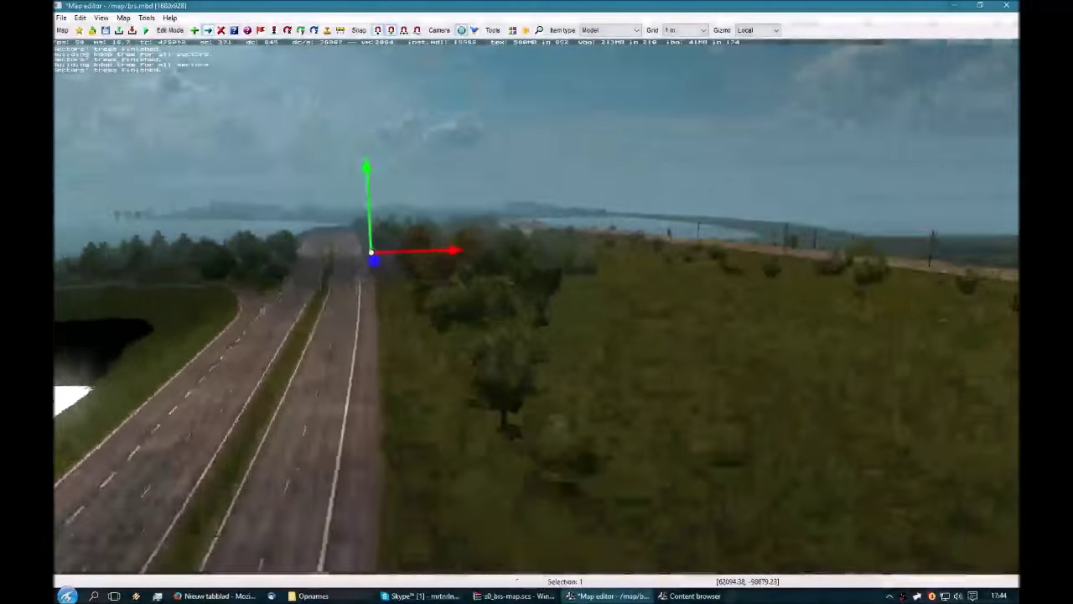
key(KP_5)
key(KP_8)
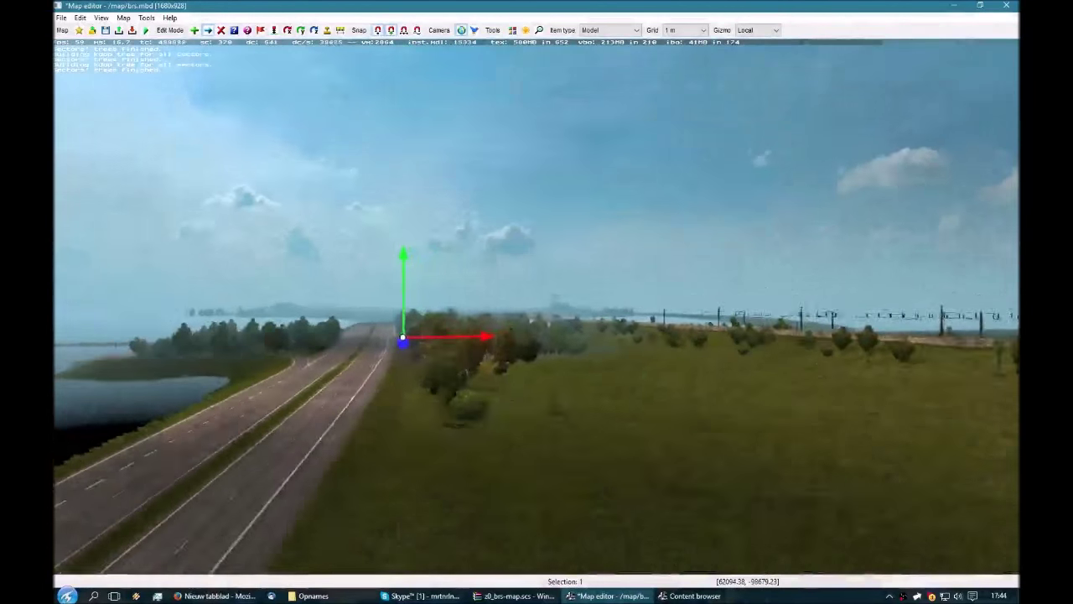
key(KP_5)
key(KP_8)
right_drag(603, 307, 654, 301)
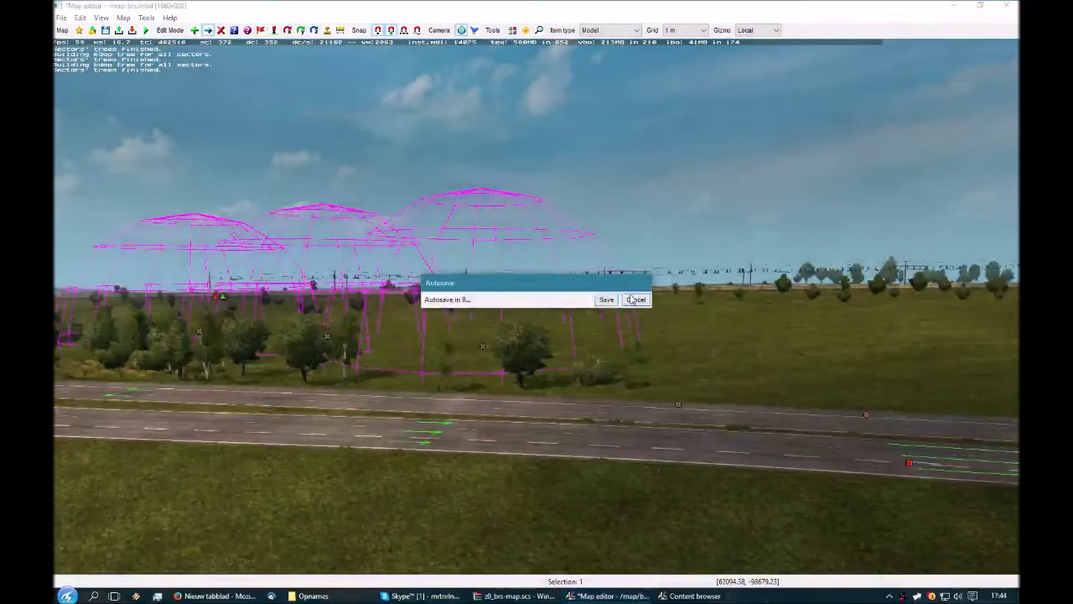
right_drag(537, 306, 758, 327)
mouse_move(593, 305)
right_down()
mouse_move(637, 305)
mouse_move(616, 316)
mouse_move(646, 324)
mouse_move(580, 312)
right_up()
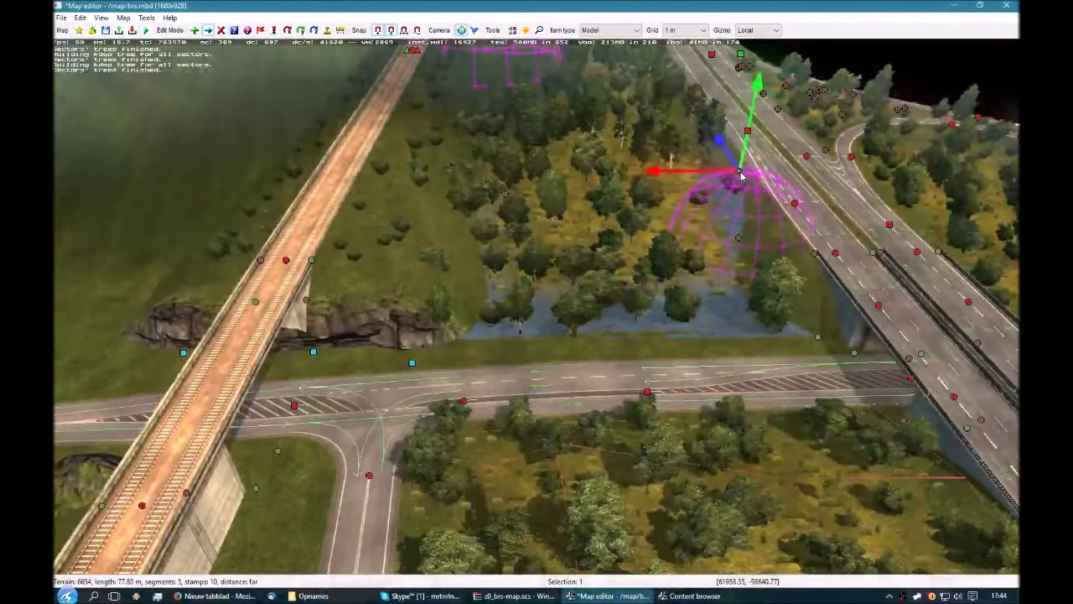
Step: Examine the whole interchange from above, including the unfilled ground southeast of the highway crossing
key(e)
click(739, 174)
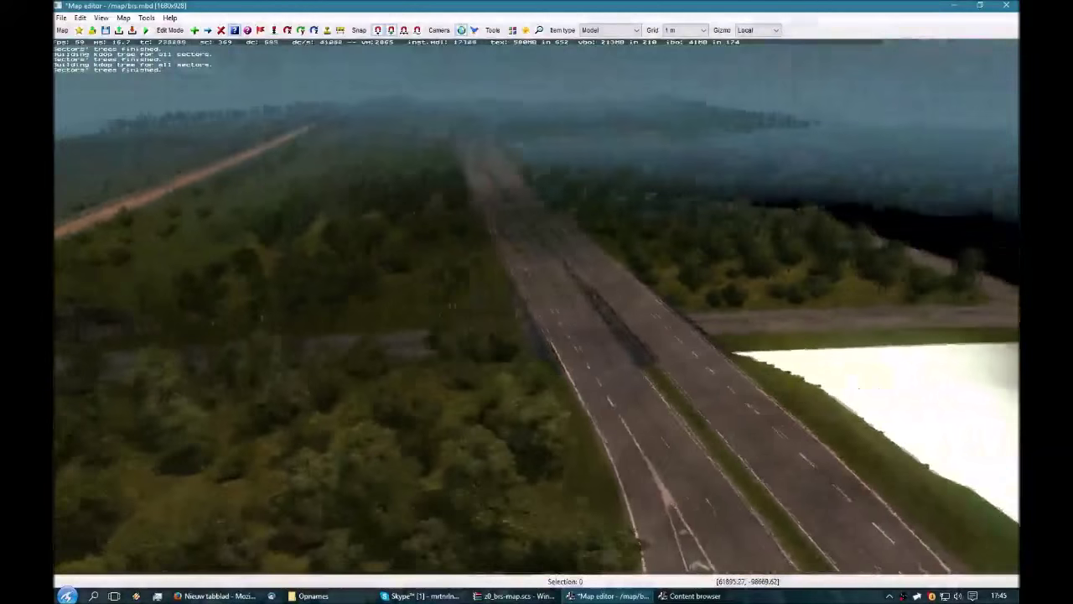
key(p)
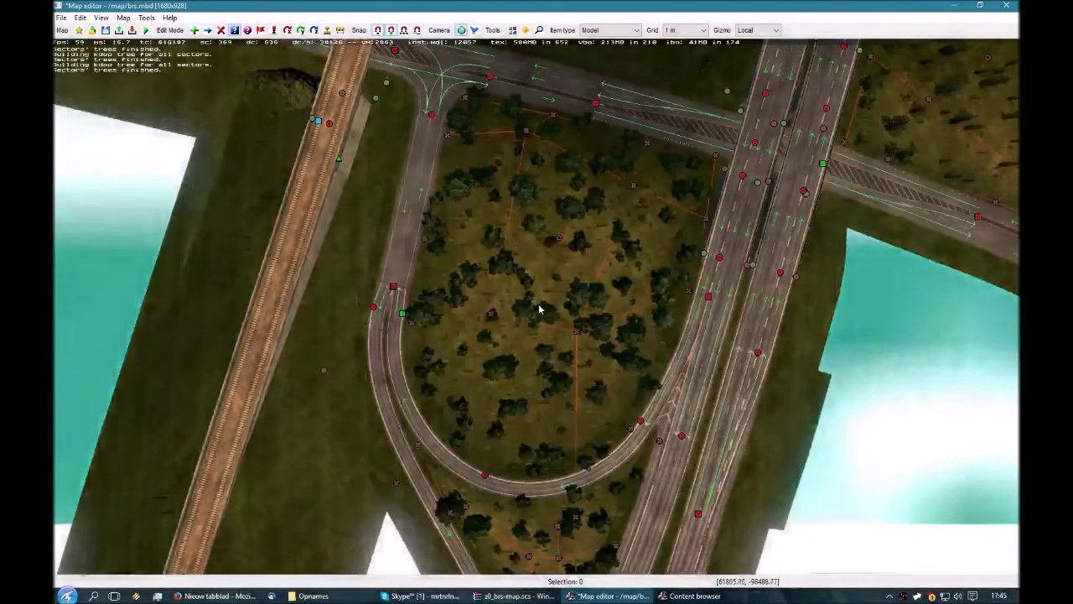
right_drag(539, 305, 426, 358)
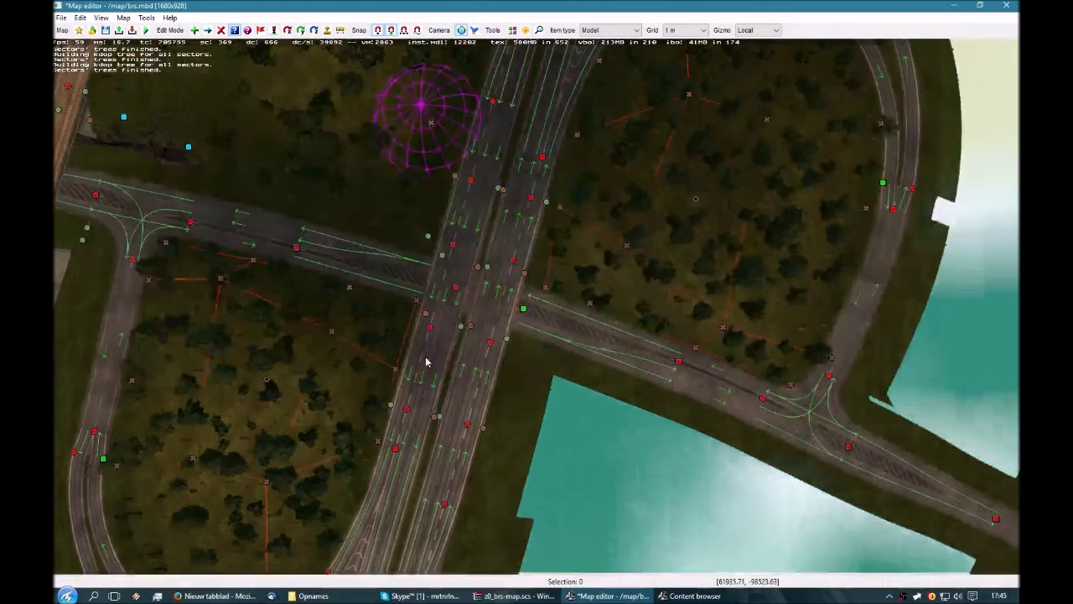
scroll(426, 357, down, 6)
key(w)
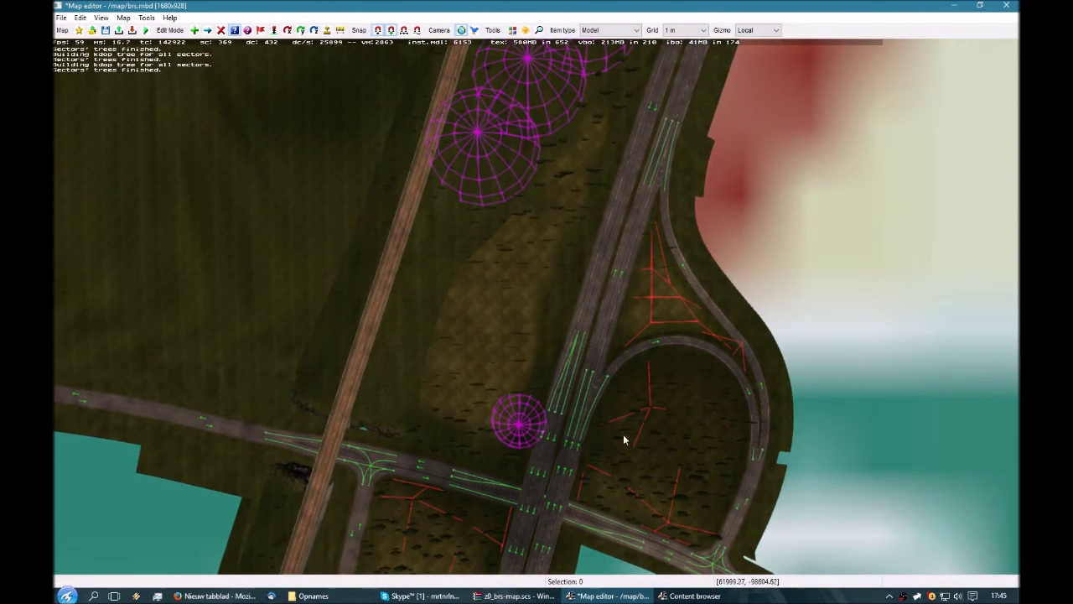
right_drag(645, 443, 597, 362)
key(a)
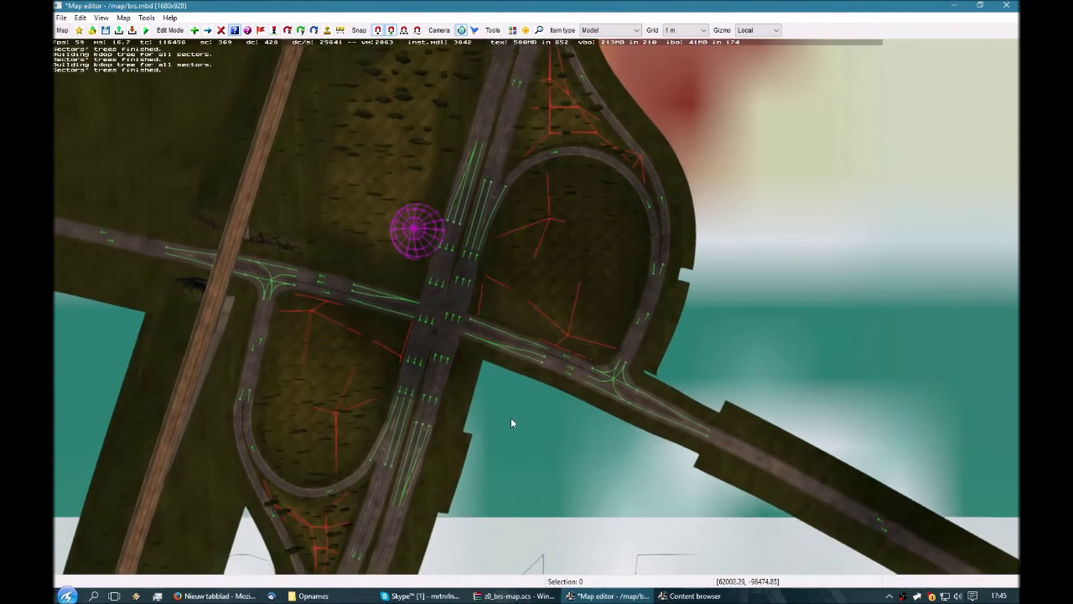